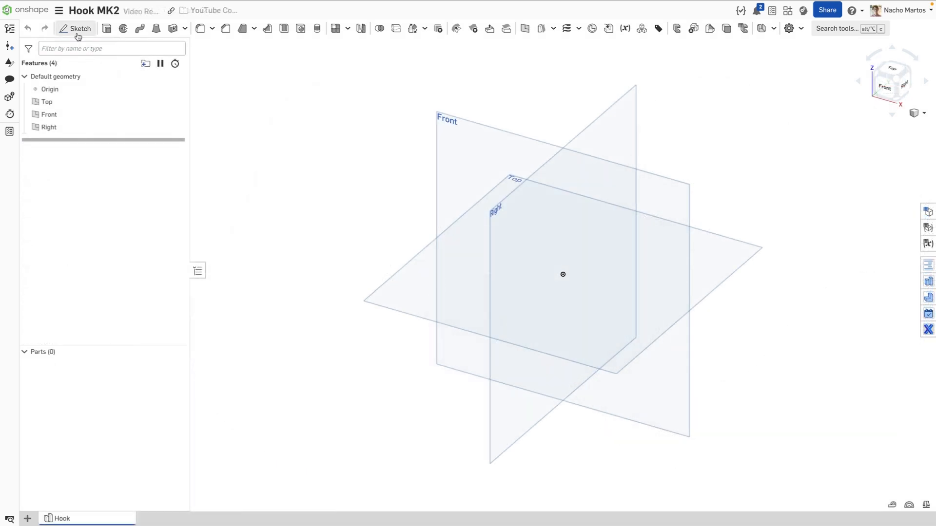
# Start a new sketch on the Front plane and view it normal
pyautogui.click(75, 29)
pyautogui.click(491, 137)
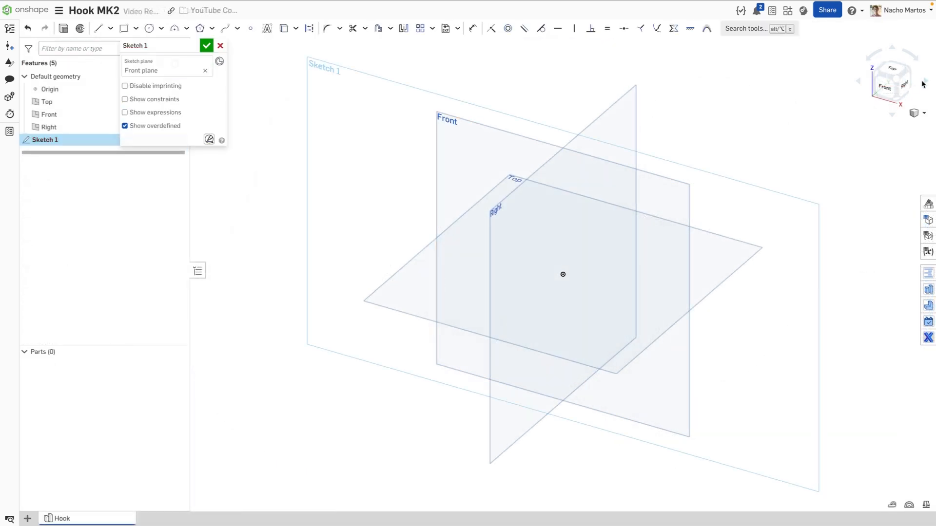
pyautogui.click(885, 86)
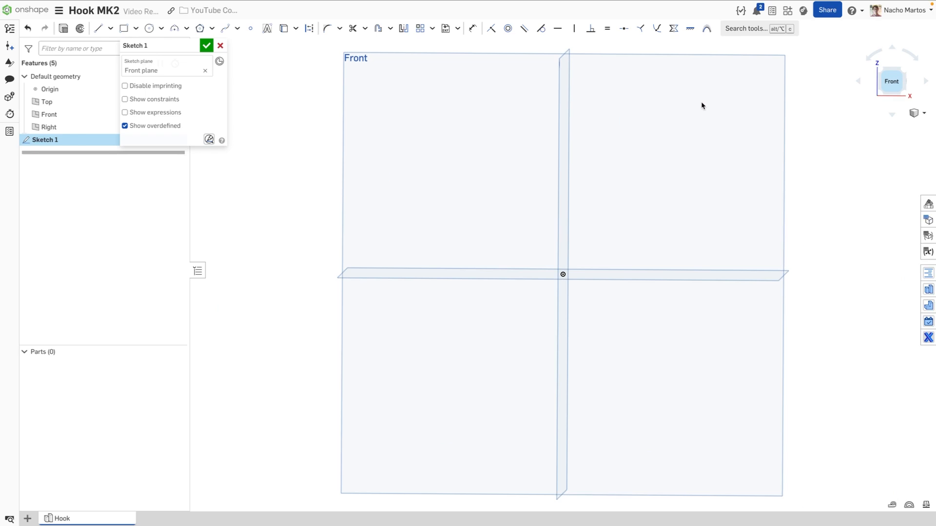
# Draw a 24-long construction line angled up-right from the origin
pyautogui.click(98, 28)
pyautogui.click(307, 28)
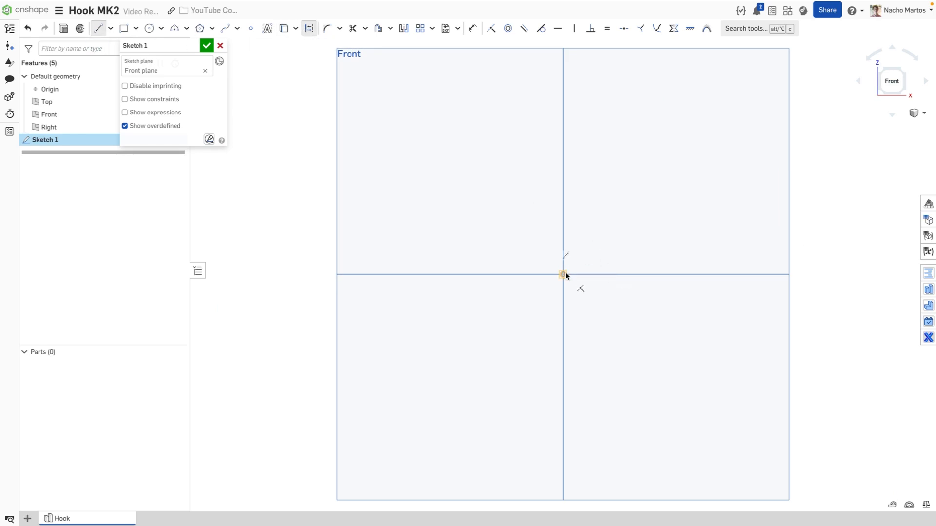
pyautogui.moveTo(563, 274); pyautogui.dragTo(698, 84)
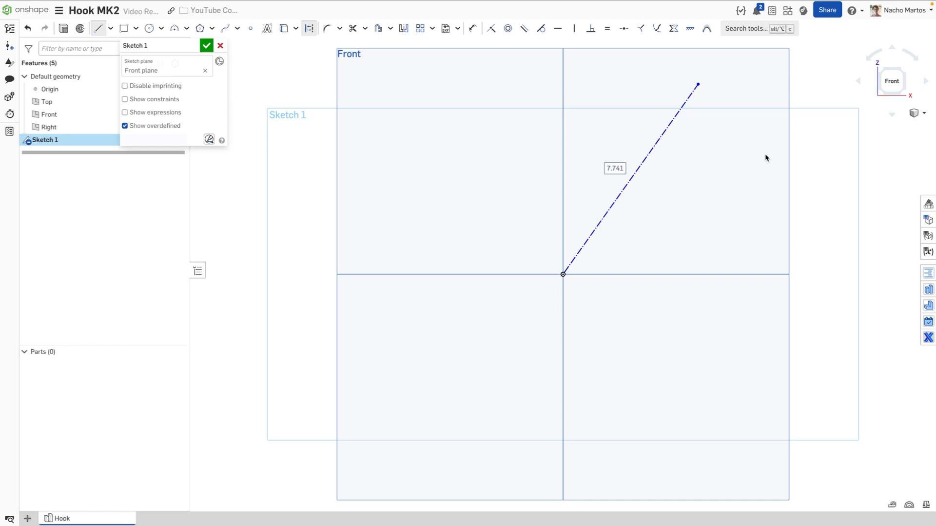
pyautogui.write('24')
pyautogui.press('Return')
# Add a 50-long vertical construction line straight up from the origin
pyautogui.scroll(-4, 723, 163)
pyautogui.moveTo(723, 162)
pyautogui.mouseDown(button='middle')
pyautogui.moveTo(578, 288)
pyautogui.moveTo(616, 253)
pyautogui.mouseUp(button='middle')
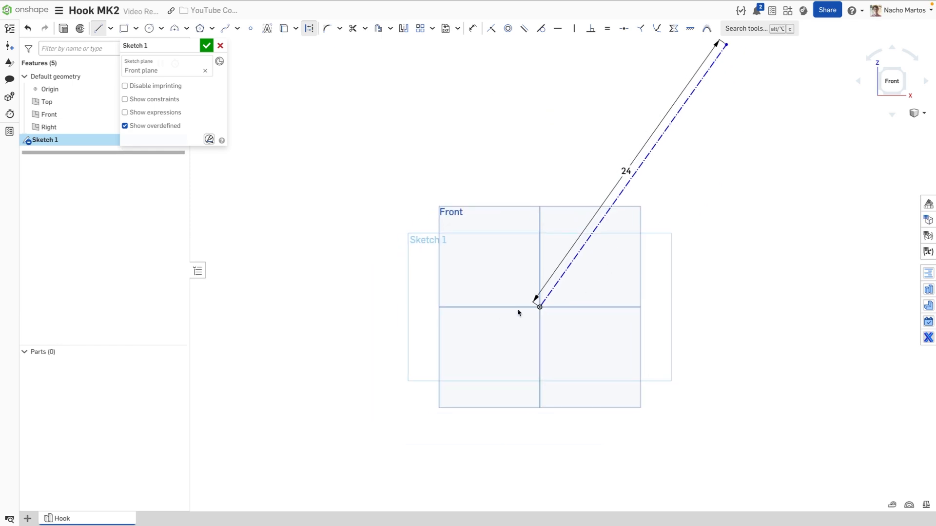
pyautogui.click(538, 307)
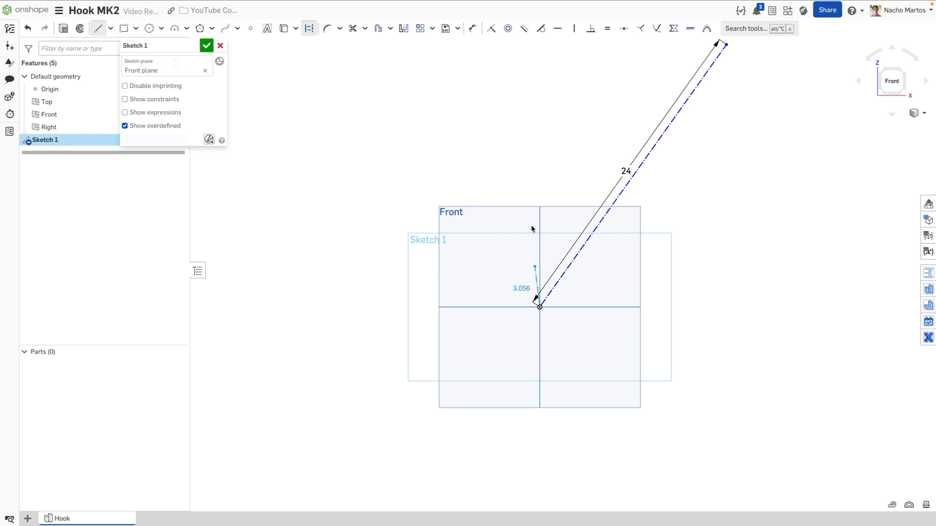
pyautogui.click(540, 49)
pyautogui.write('60')
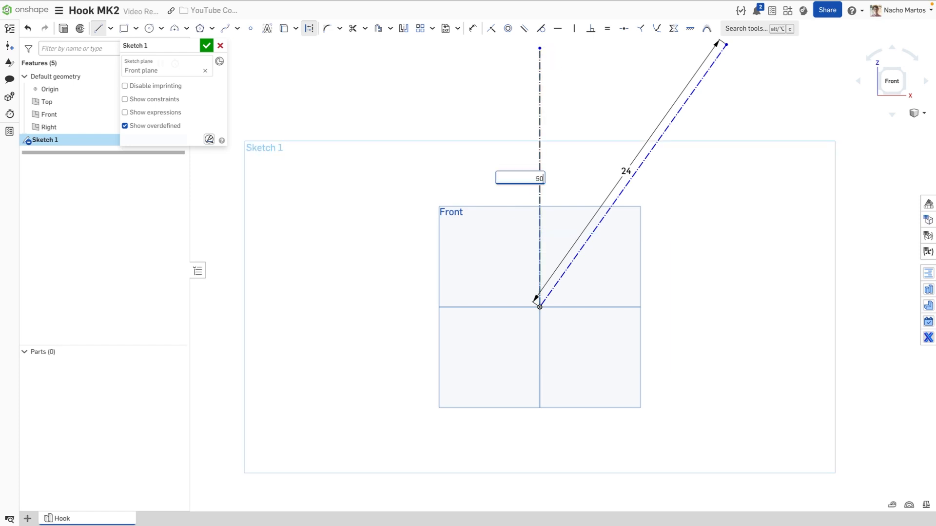
pyautogui.press('Return')
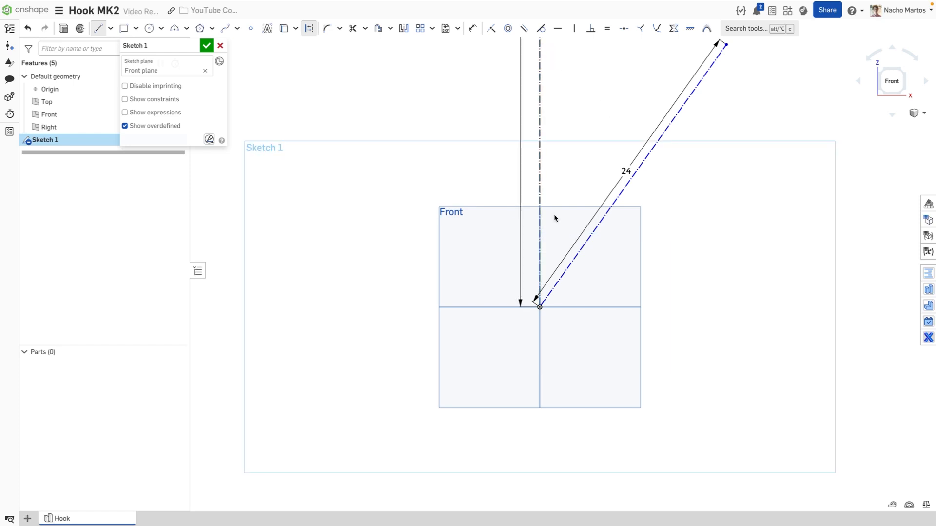
pyautogui.scroll(-3, 554, 218)
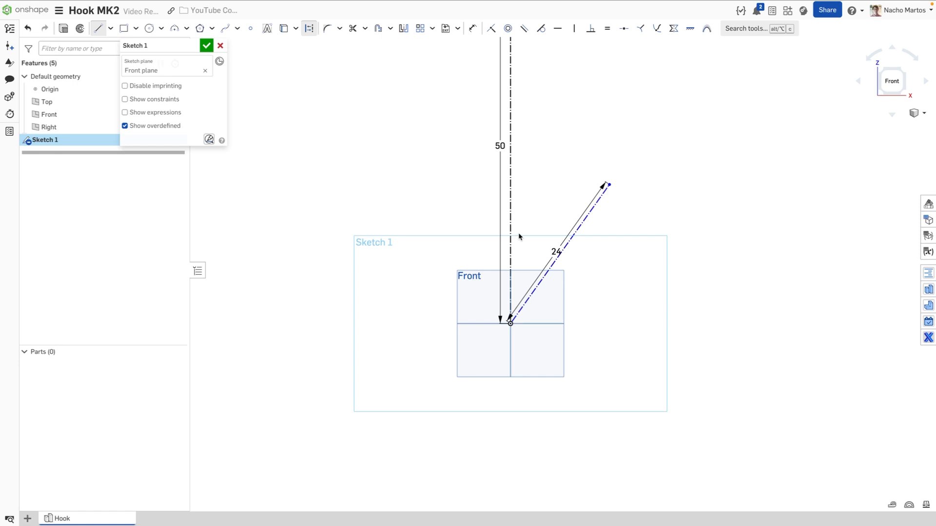
pyautogui.click(501, 322)
# Replace the stray up-left line with a long construction line sloping down-right through the origin
pyautogui.click(409, 263)
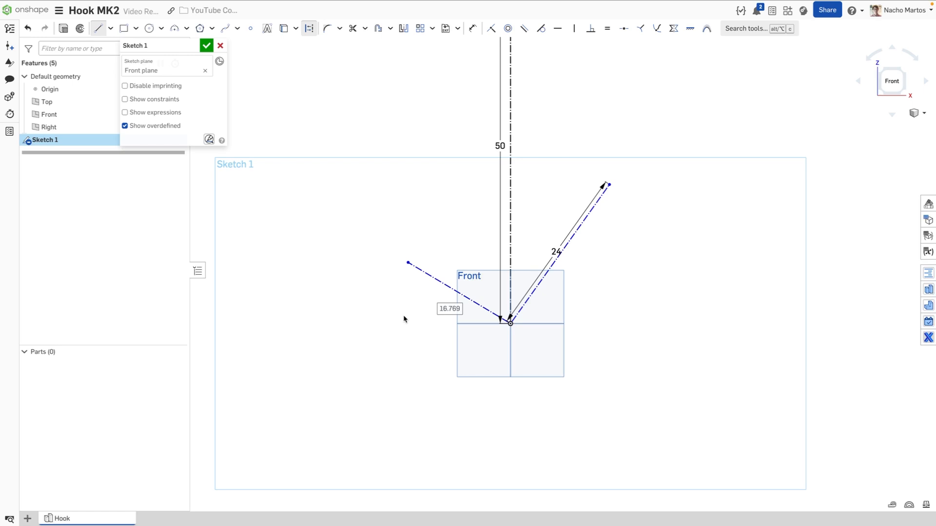
pyautogui.press('Escape')
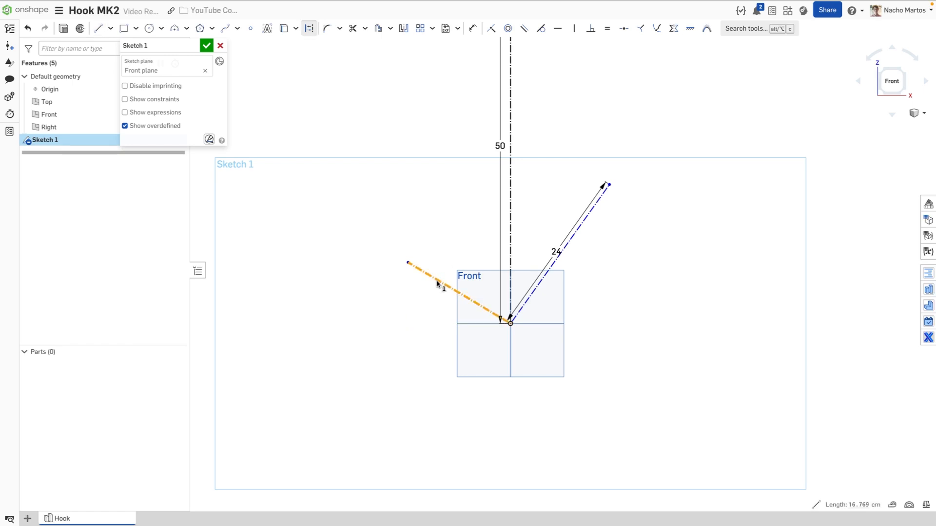
pyautogui.click(437, 282)
pyautogui.press('Delete')
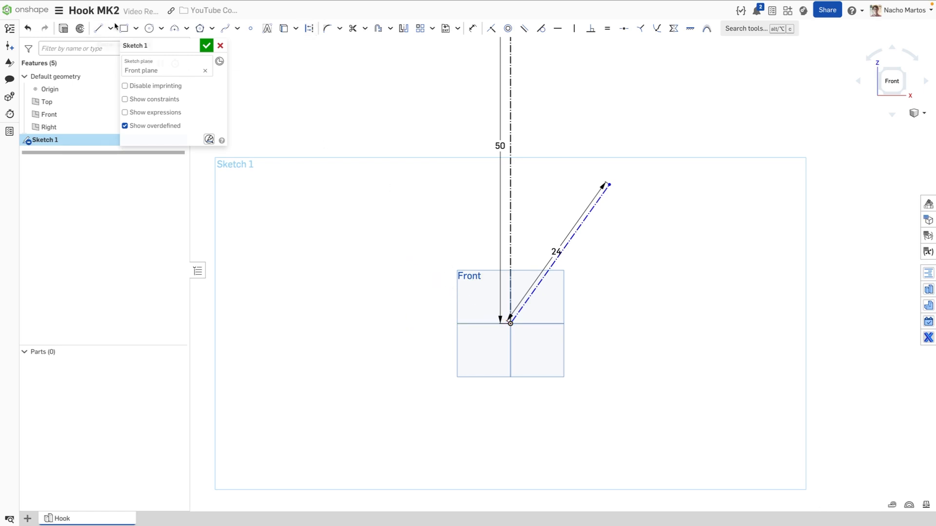
pyautogui.click(99, 27)
pyautogui.click(309, 27)
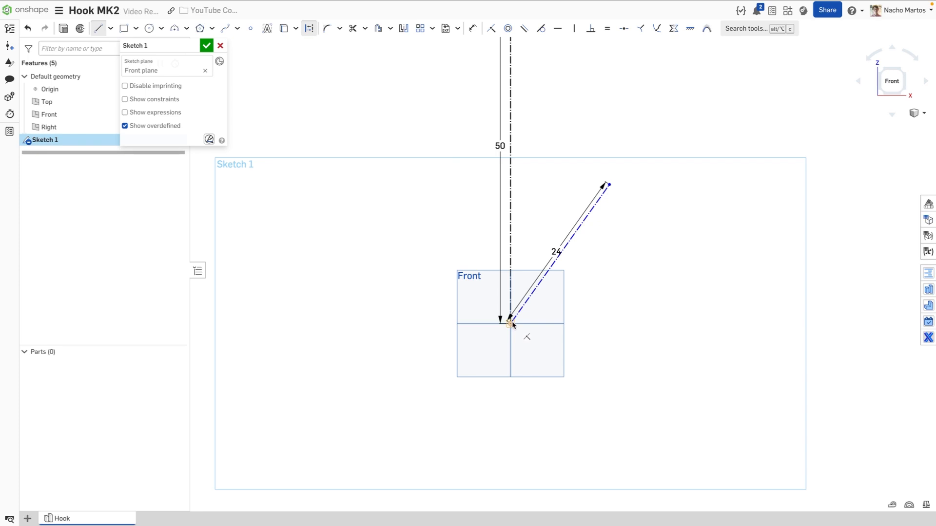
pyautogui.click(429, 271)
pyautogui.click(629, 398)
pyautogui.press('Escape')
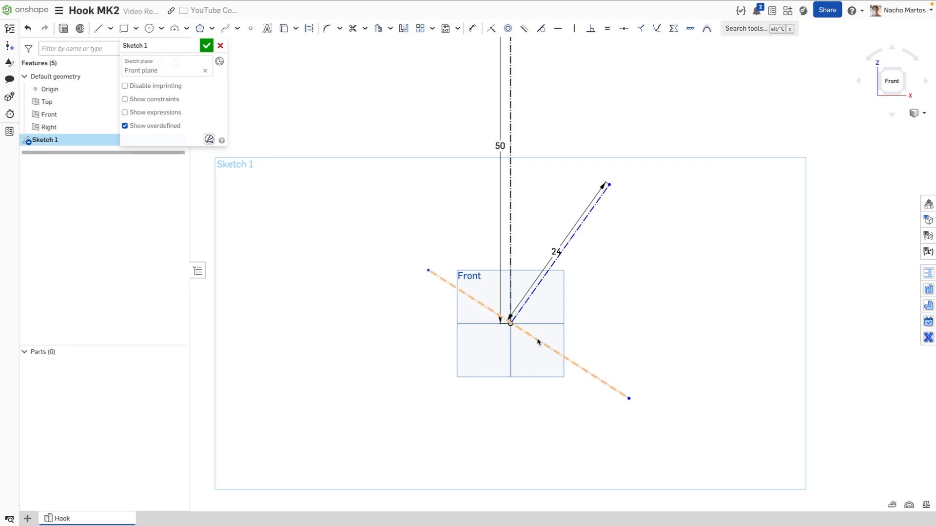
# Fix the long line's midpoint on the origin and dimension its length 70
pyautogui.press('s')
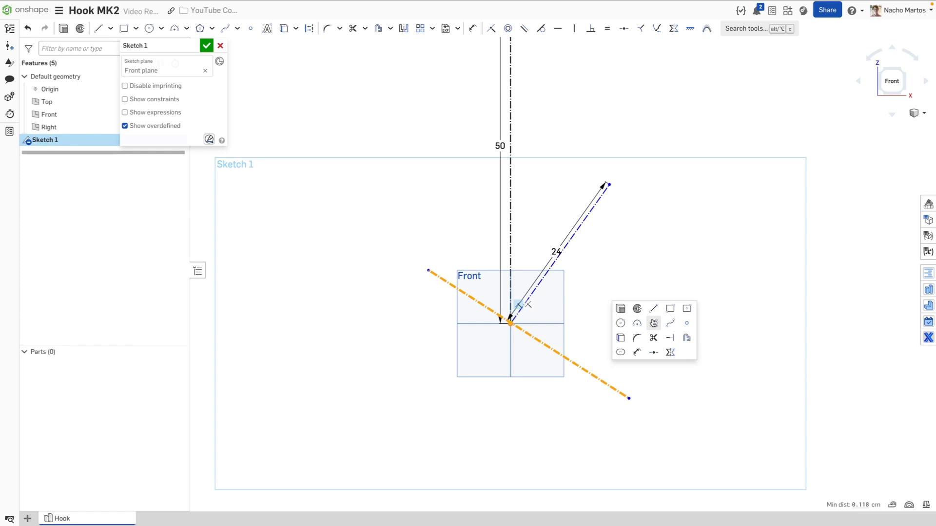
pyautogui.click(653, 354)
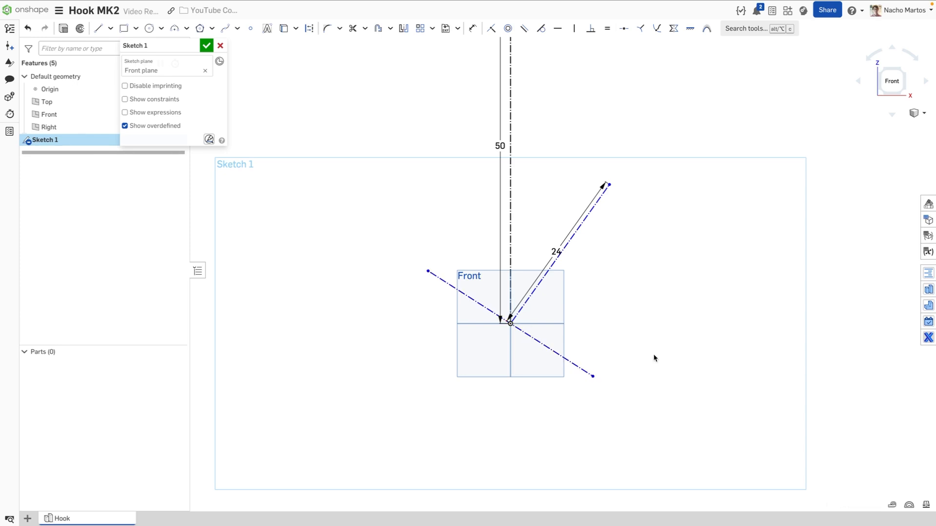
pyautogui.click(578, 364)
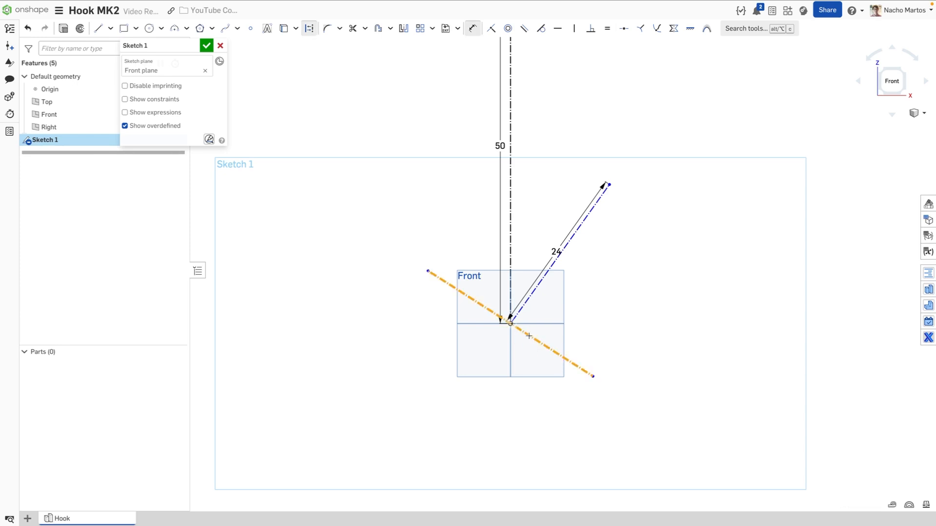
pyautogui.click(529, 336)
pyautogui.click(442, 415)
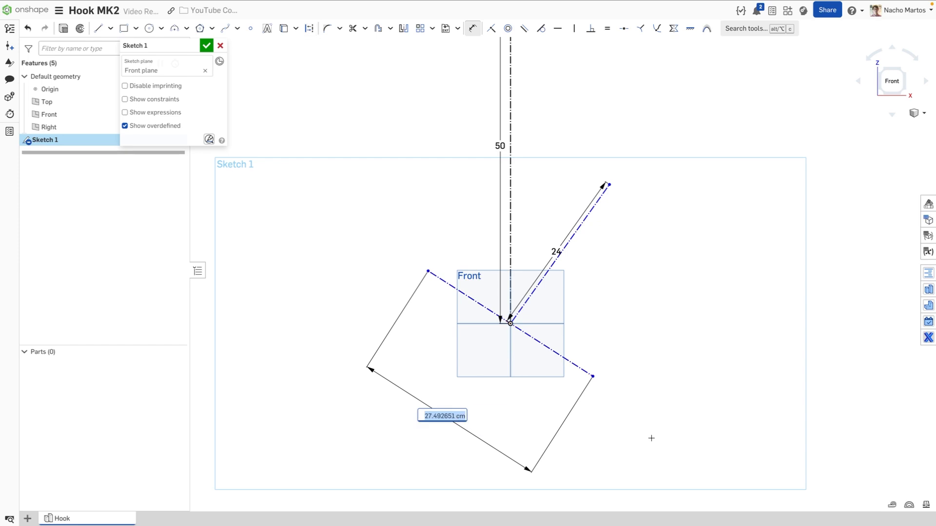
pyautogui.write('70')
pyautogui.press('Return')
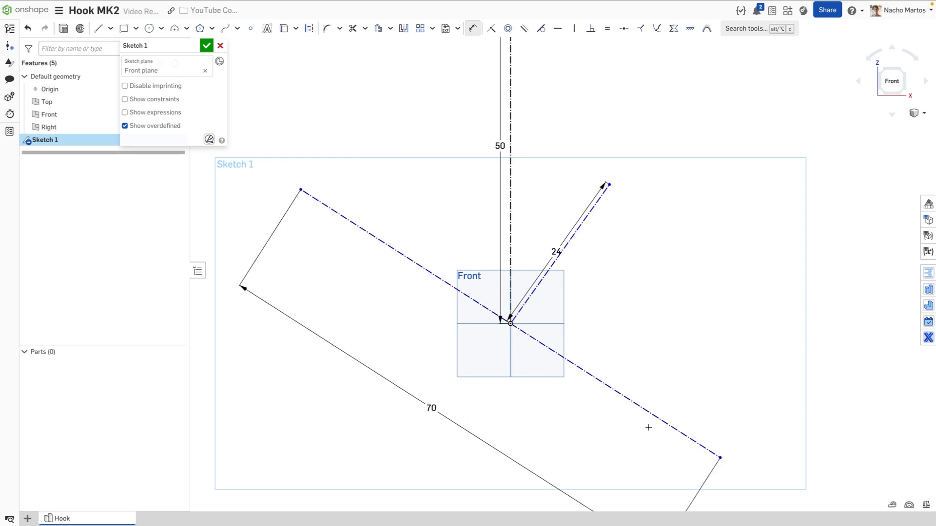
pyautogui.scroll(-1, 648, 428)
pyautogui.moveTo(664, 250); pyautogui.dragTo(605, 259, button='middle')
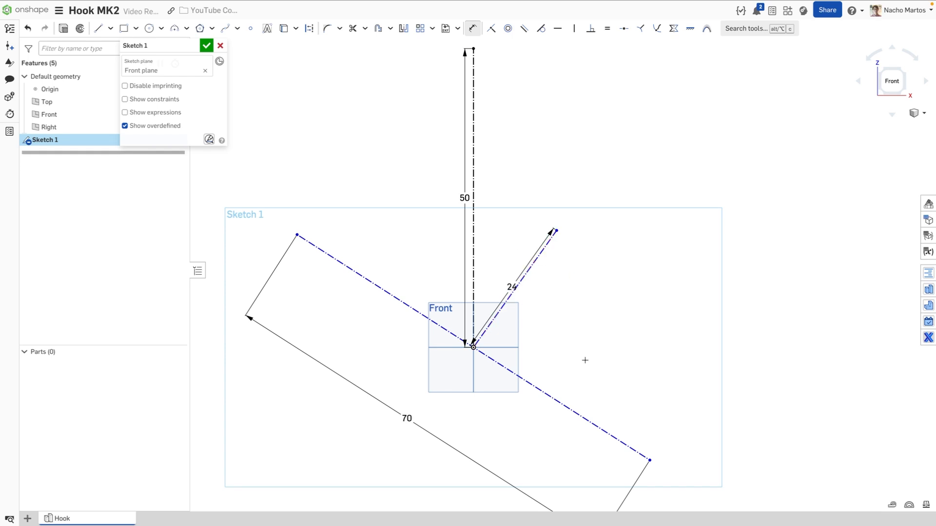
pyautogui.scroll(-2, 584, 356)
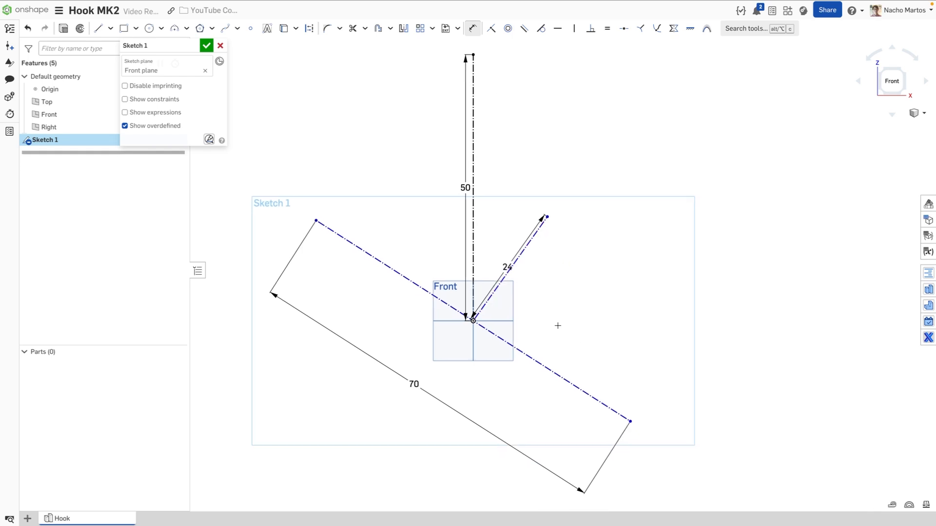
# Dimension the 70-long line at 30° from the horizontal
pyautogui.click(383, 265)
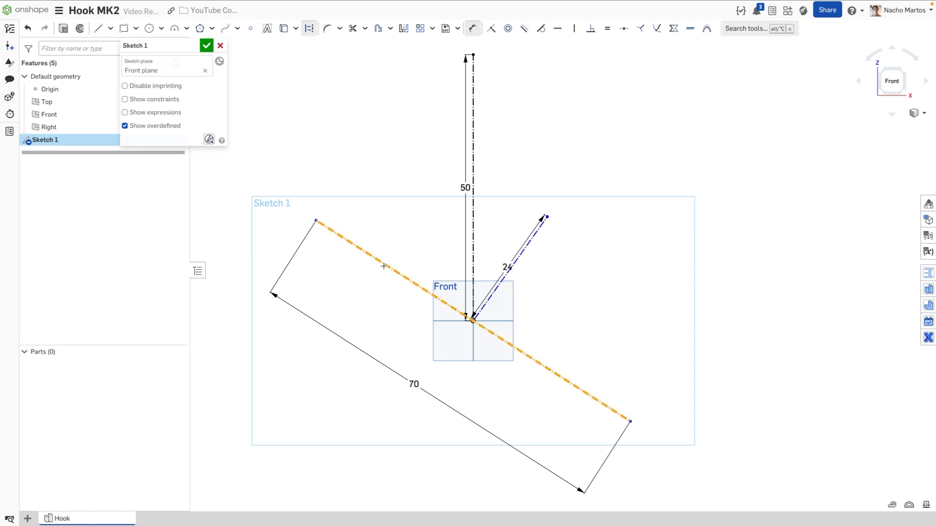
pyautogui.press('Escape')
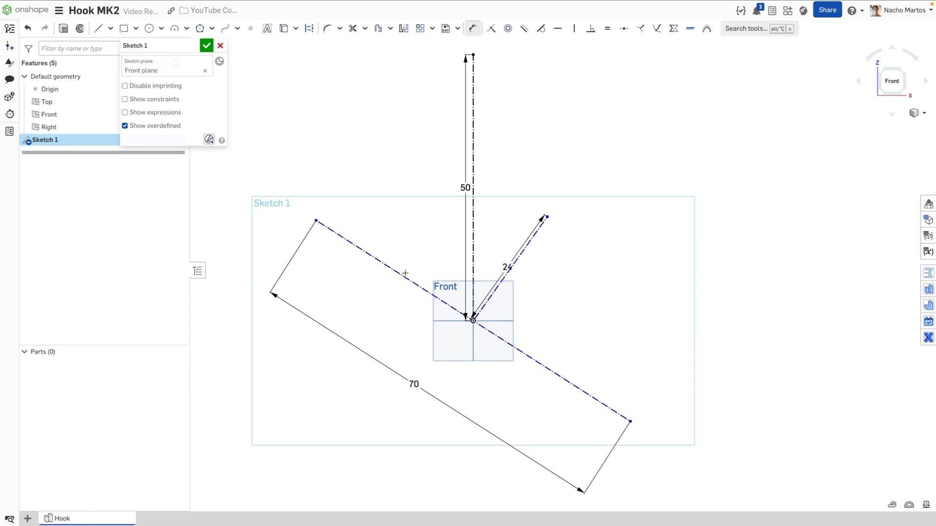
pyautogui.press('d')
pyautogui.click(403, 274)
pyautogui.click(451, 321)
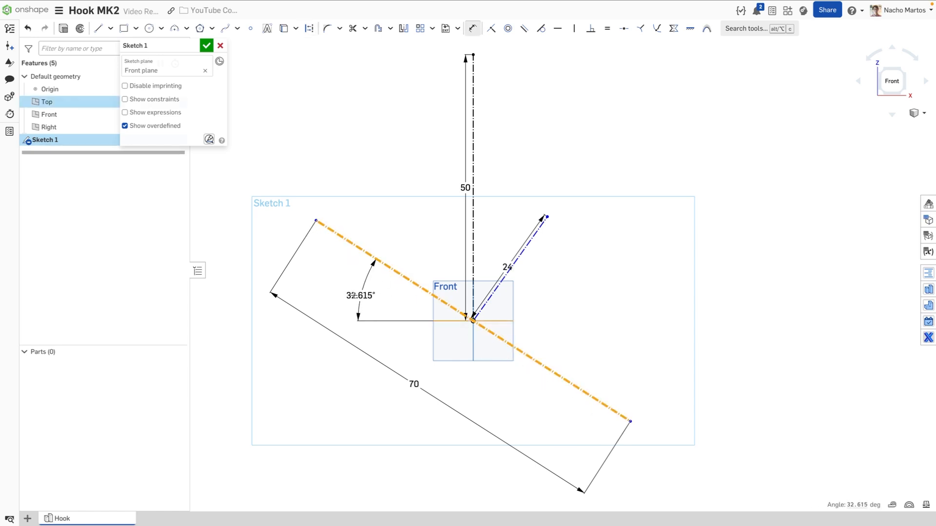
pyautogui.click(372, 299)
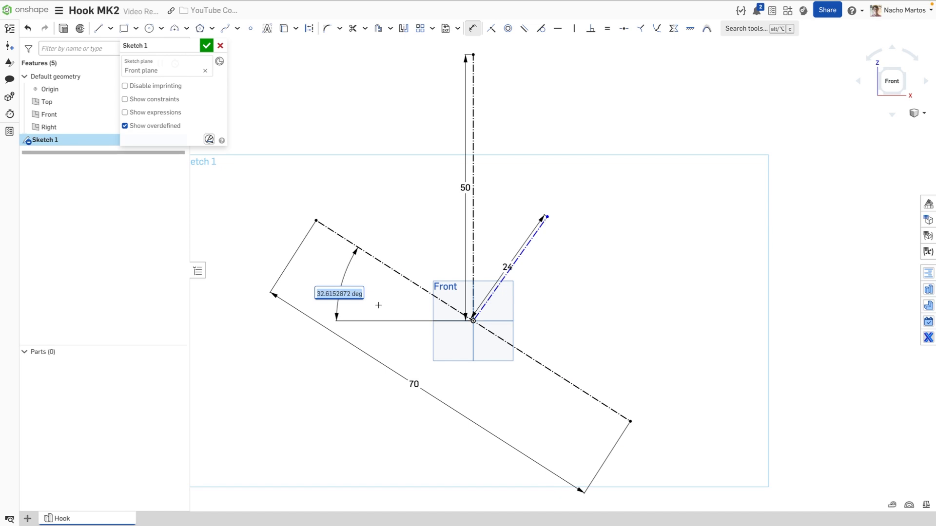
pyautogui.write('30')
pyautogui.press('Return')
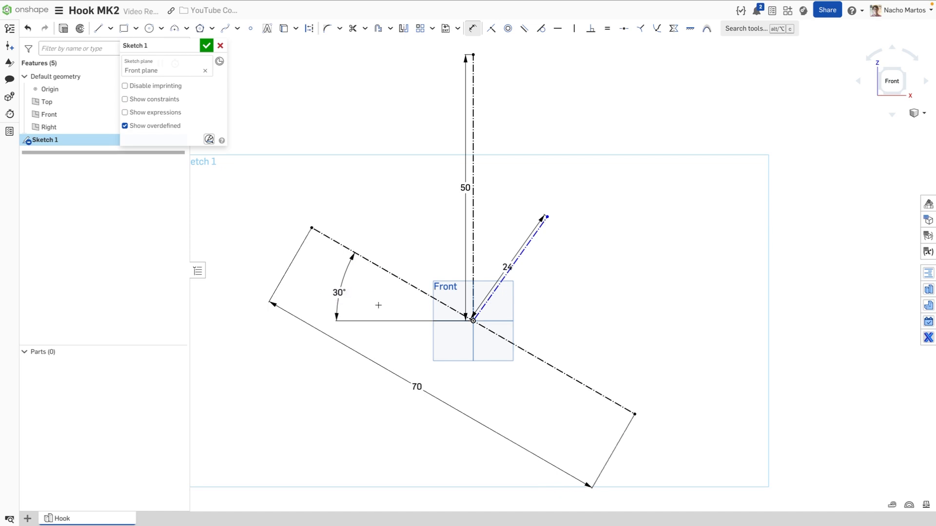
# Set the 24-long line's angle to 120°
pyautogui.click(495, 288)
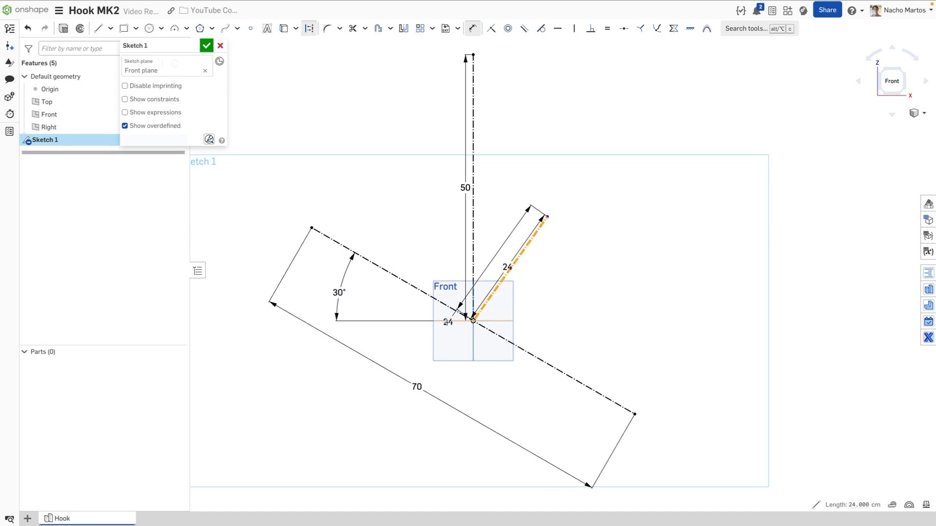
pyautogui.click(445, 321)
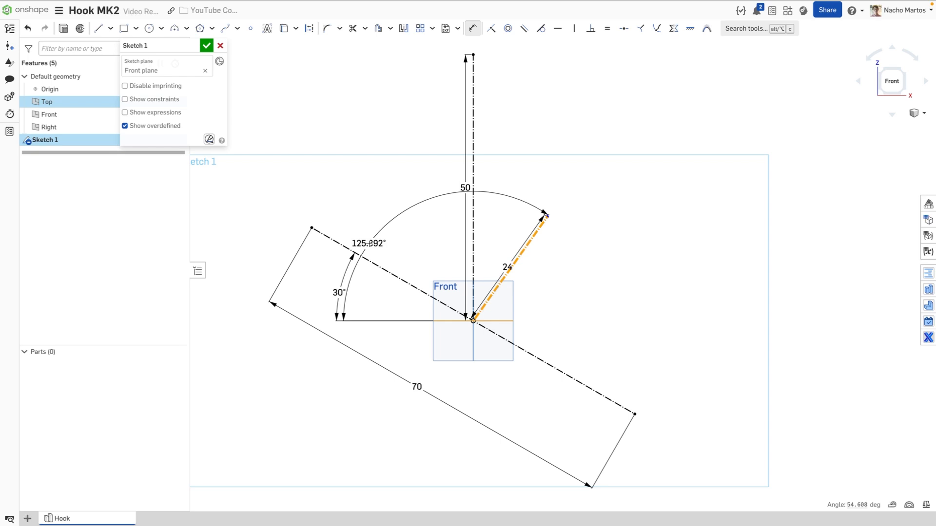
pyautogui.click(376, 242)
pyautogui.write('120')
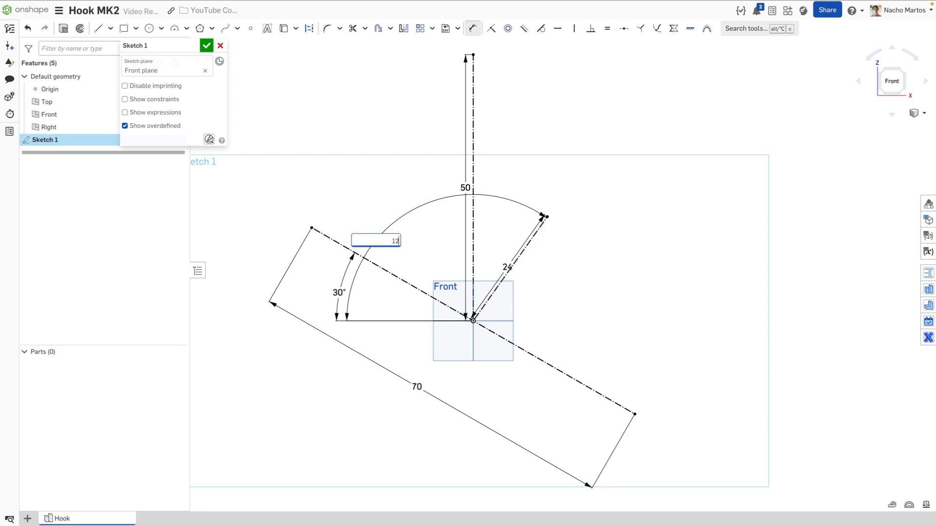
pyautogui.press('Return')
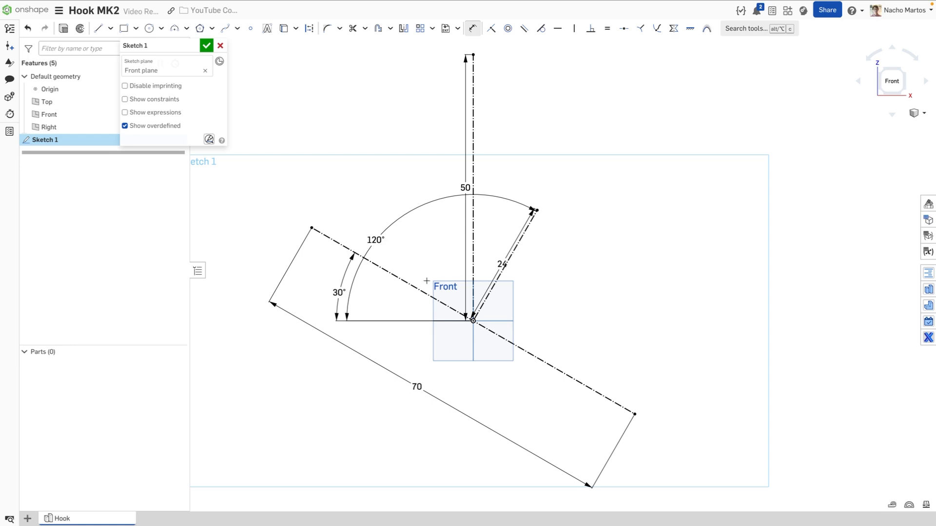
pyautogui.press('l')
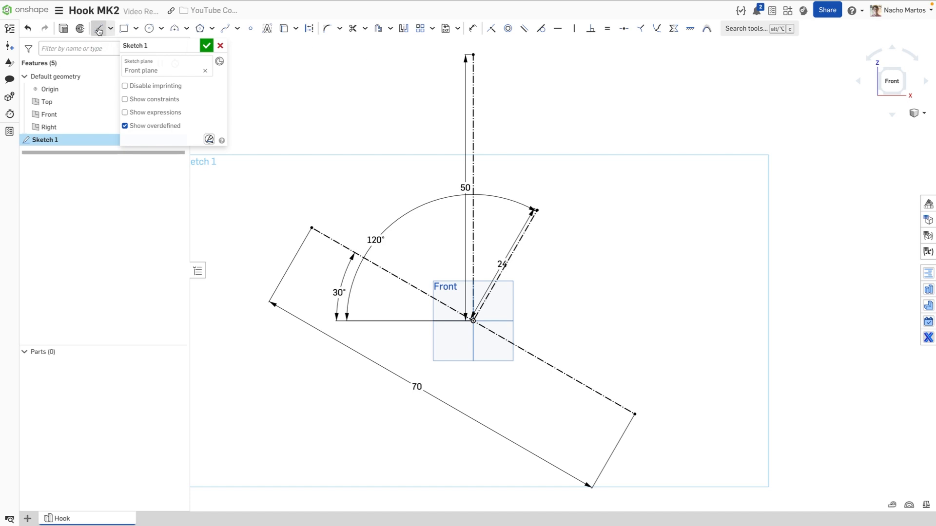
# Draw a 35-long construction line down-left from the origin and move the 24 dimension beside the diagonal
pyautogui.click(309, 29)
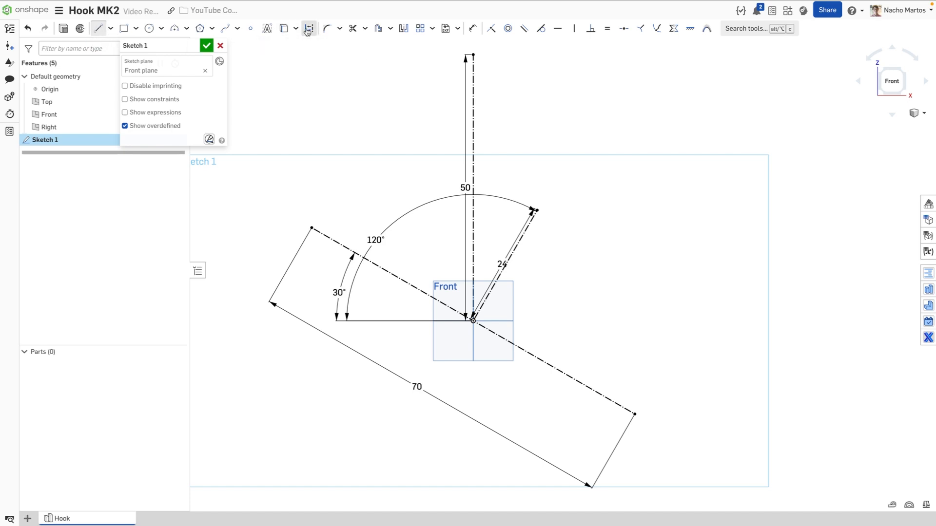
pyautogui.click(477, 324)
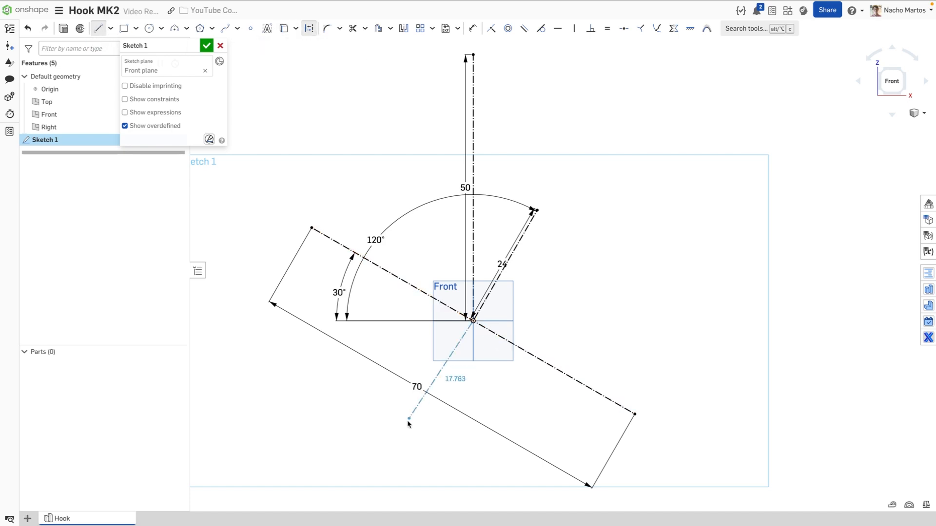
pyautogui.click(394, 453)
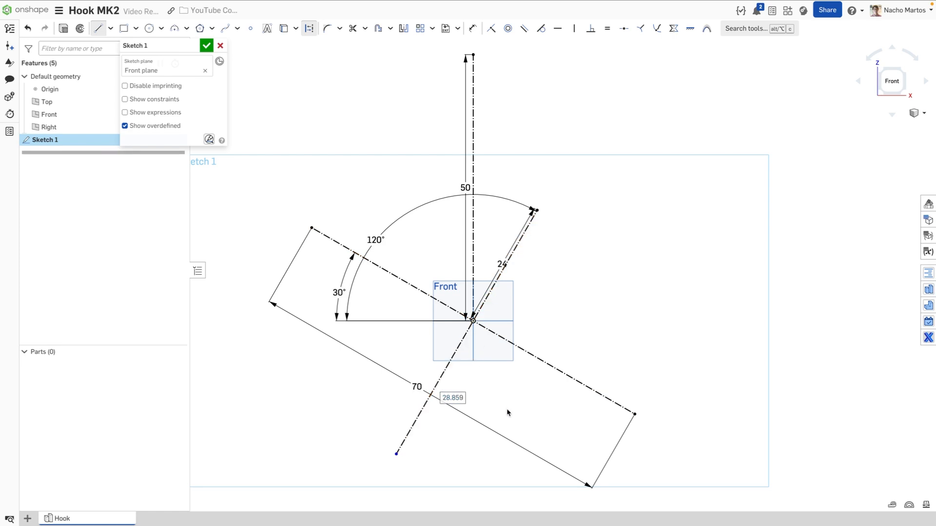
pyautogui.write('35')
pyautogui.press('Return')
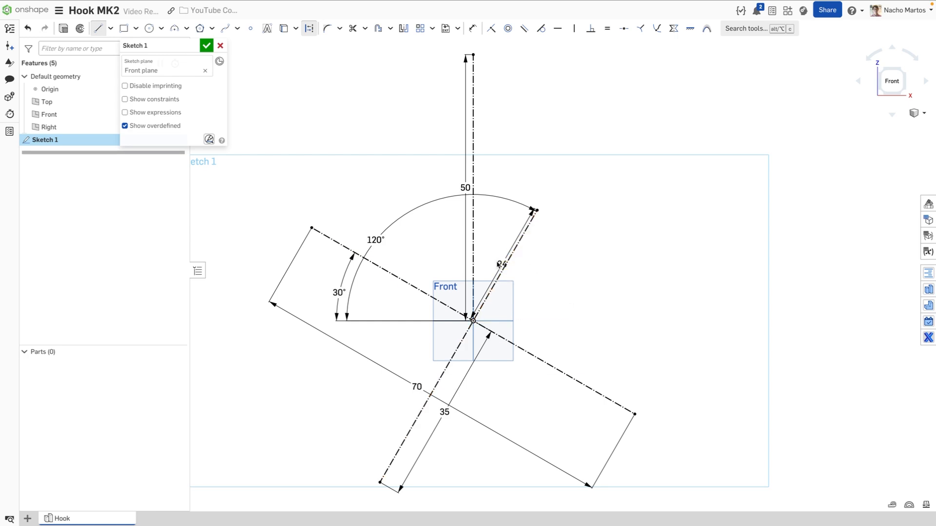
pyautogui.moveTo(498, 264); pyautogui.dragTo(493, 256)
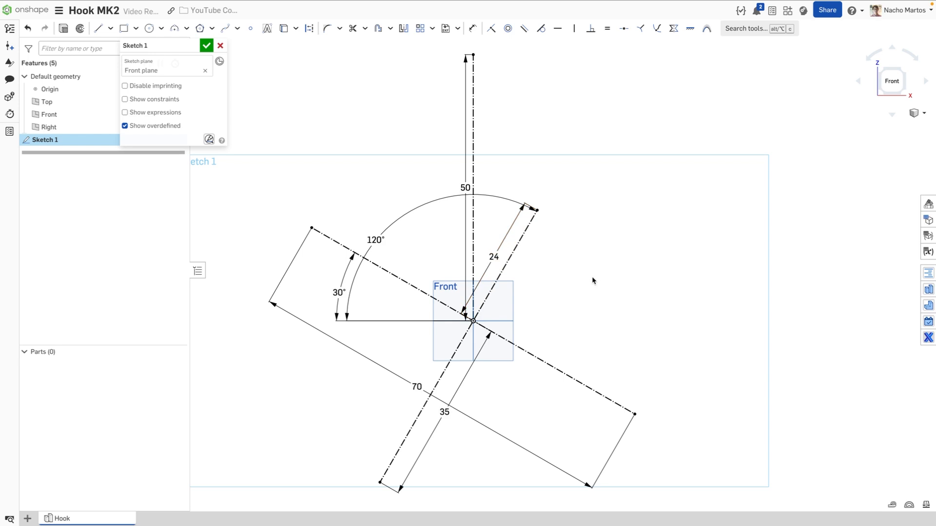
# Draw two construction lines branching right from the 24-long line
pyautogui.click(99, 28)
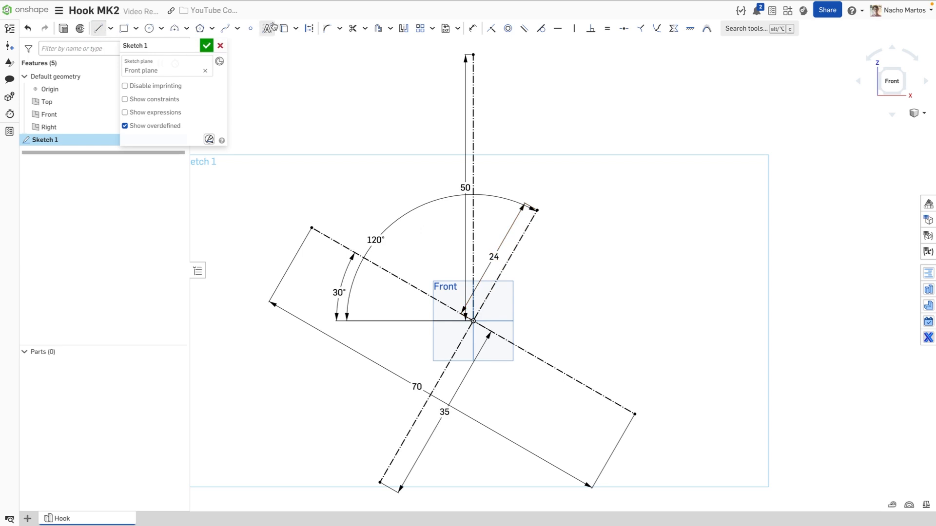
pyautogui.click(310, 29)
pyautogui.click(537, 210)
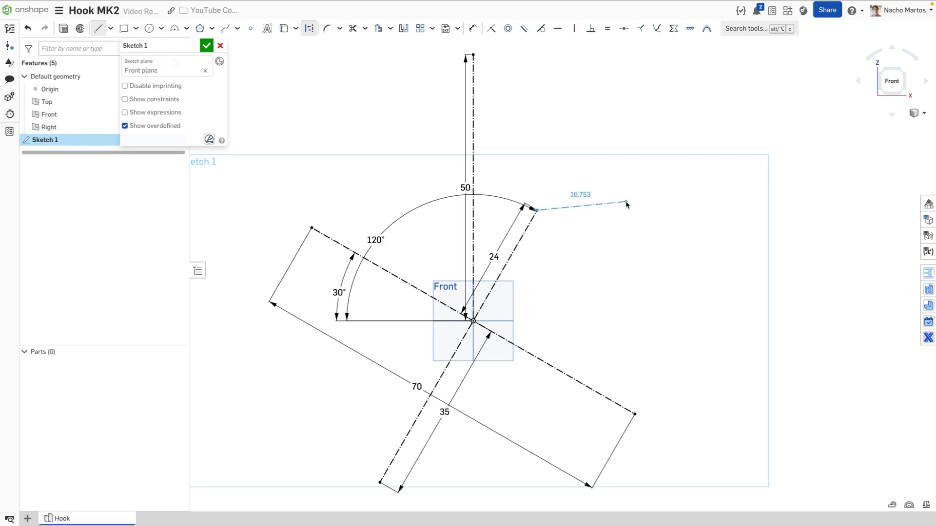
pyautogui.click(626, 202)
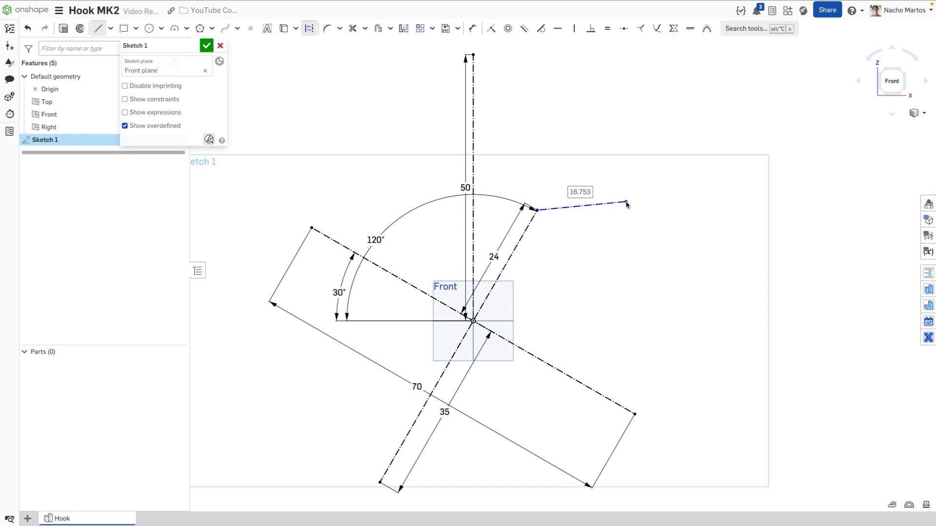
pyautogui.click(522, 238)
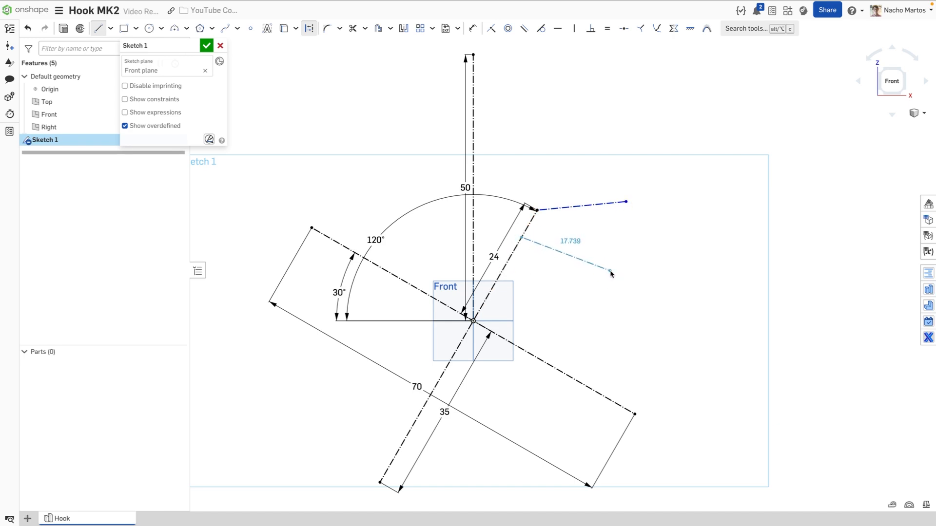
pyautogui.click(612, 269)
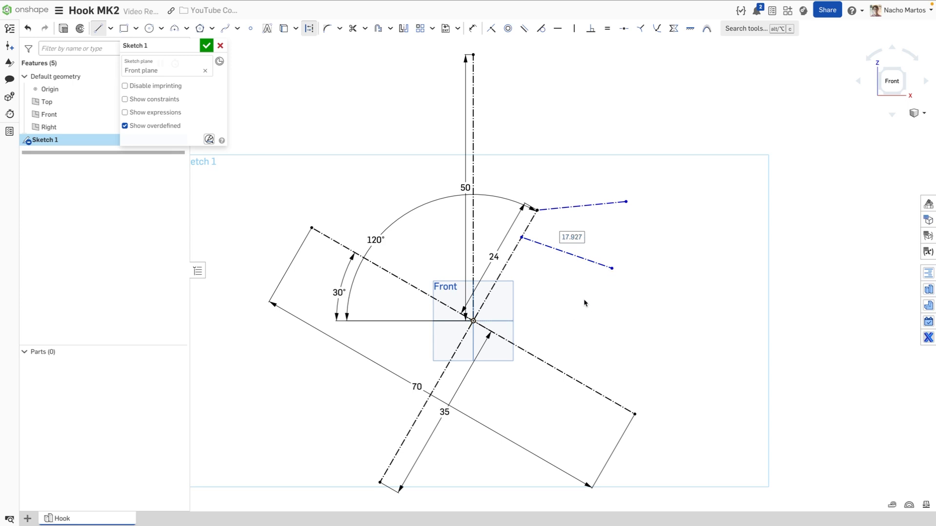
pyautogui.press('Escape')
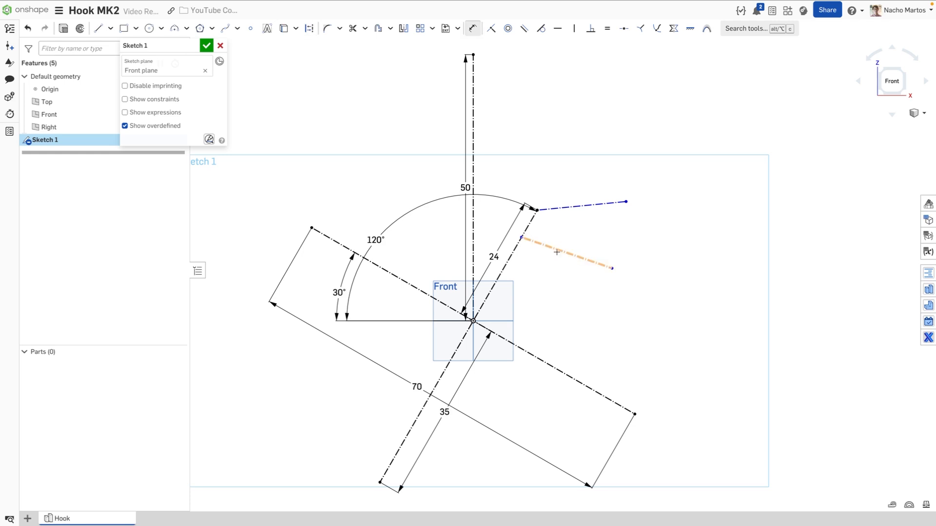
# Dimension the lower branch line 30 long and the upper one 25 long
pyautogui.press('d')
pyautogui.click(560, 252)
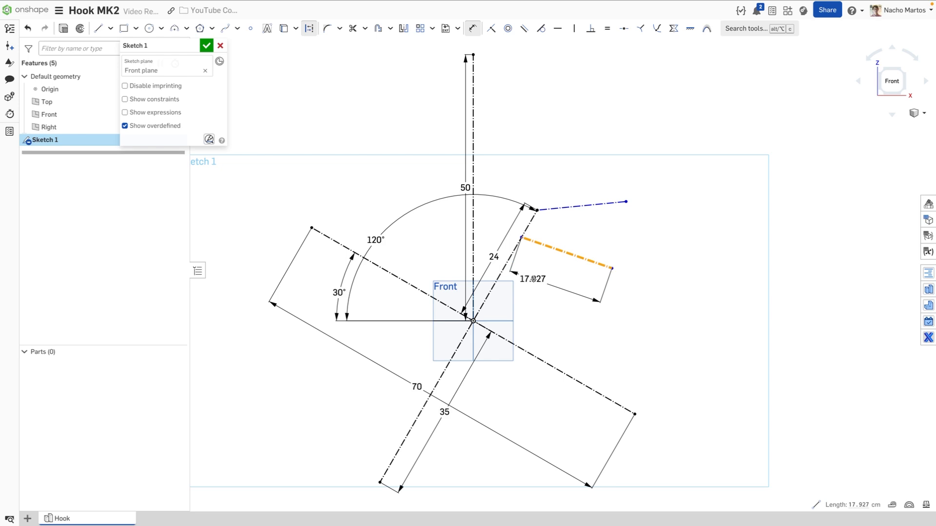
pyautogui.click(554, 279)
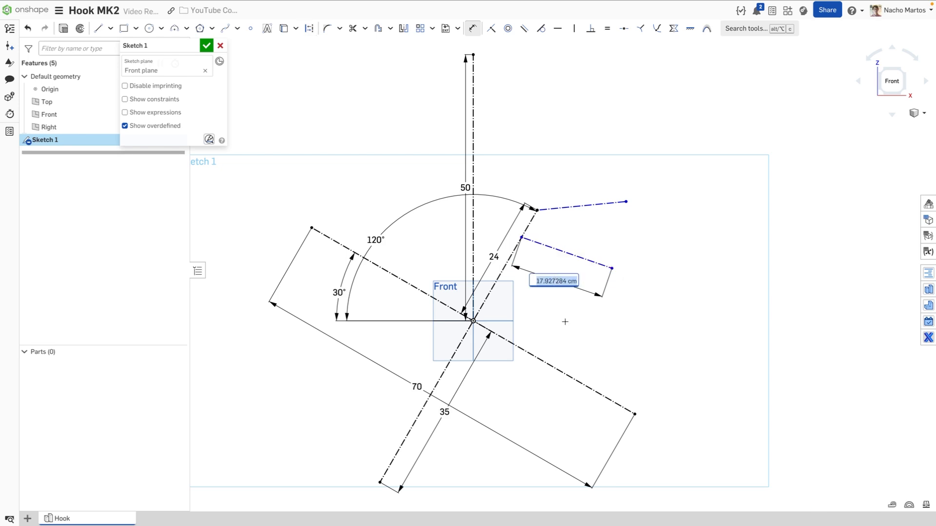
pyautogui.write('30')
pyautogui.press('Return')
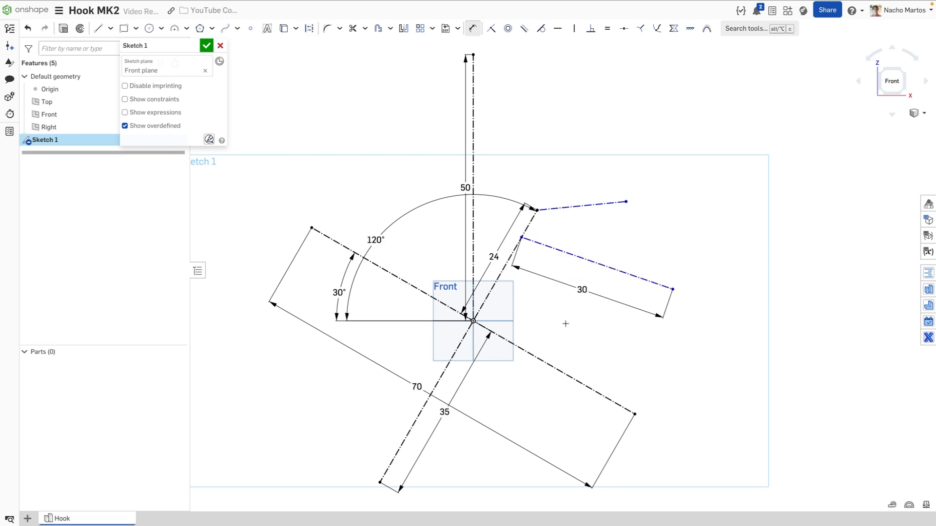
pyautogui.click(585, 205)
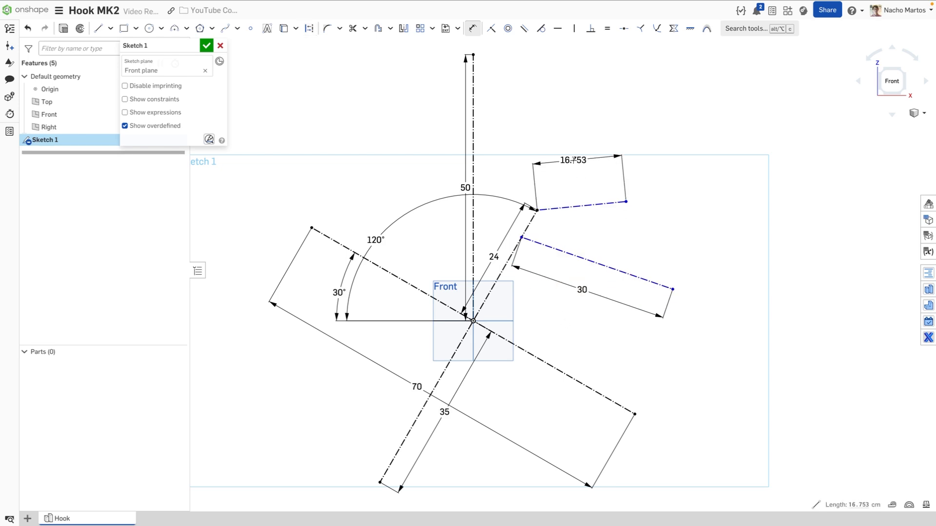
pyautogui.click(578, 157)
pyautogui.write('25')
pyautogui.press('Return')
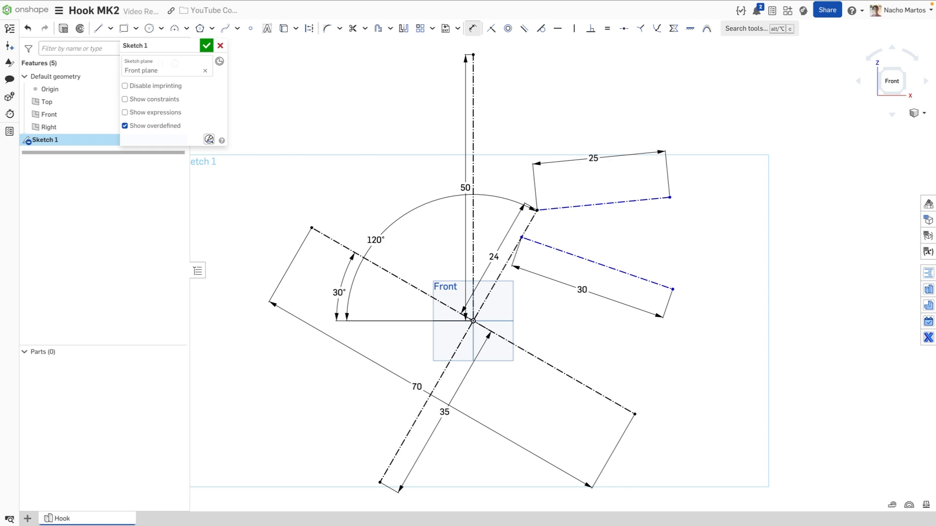
# Set the branch angles to the slanted line: 110° for the 25 line, 95° for the 30 line
pyautogui.press('d')
pyautogui.click(578, 206)
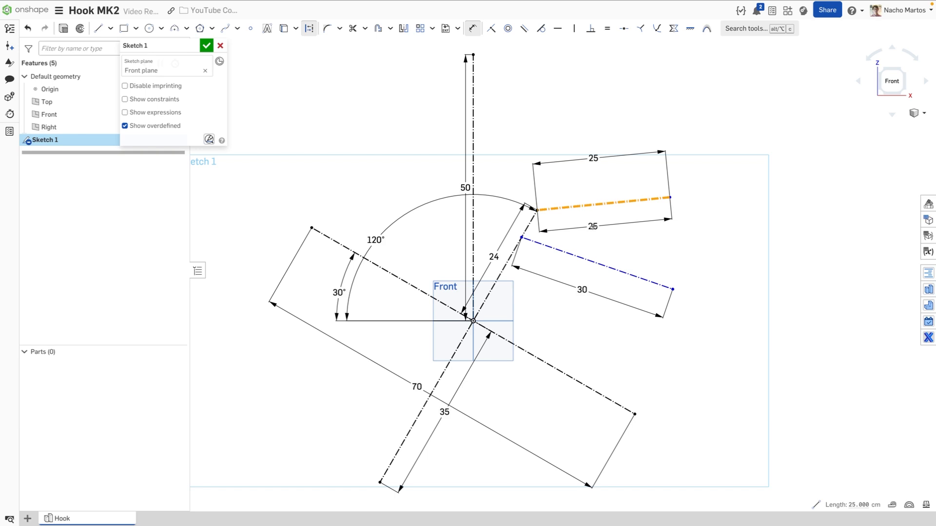
pyautogui.click(516, 247)
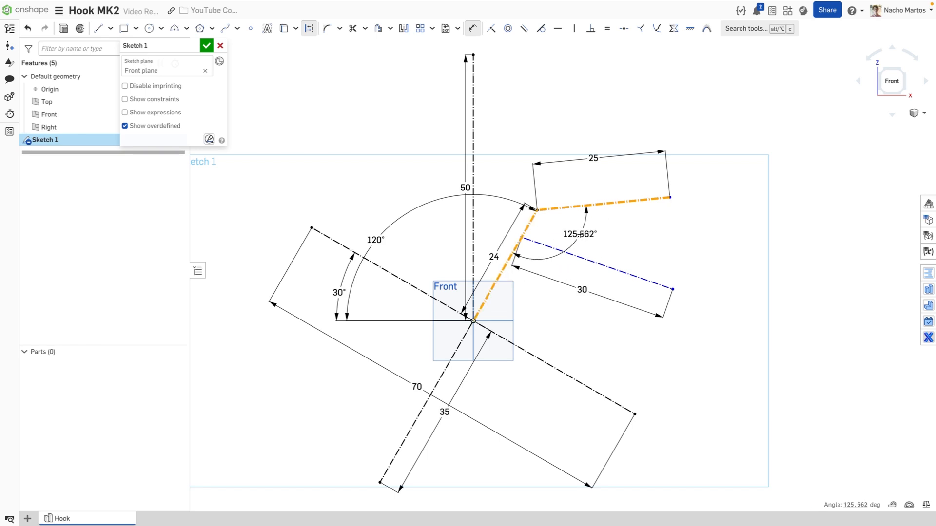
pyautogui.click(580, 234)
pyautogui.write('1')
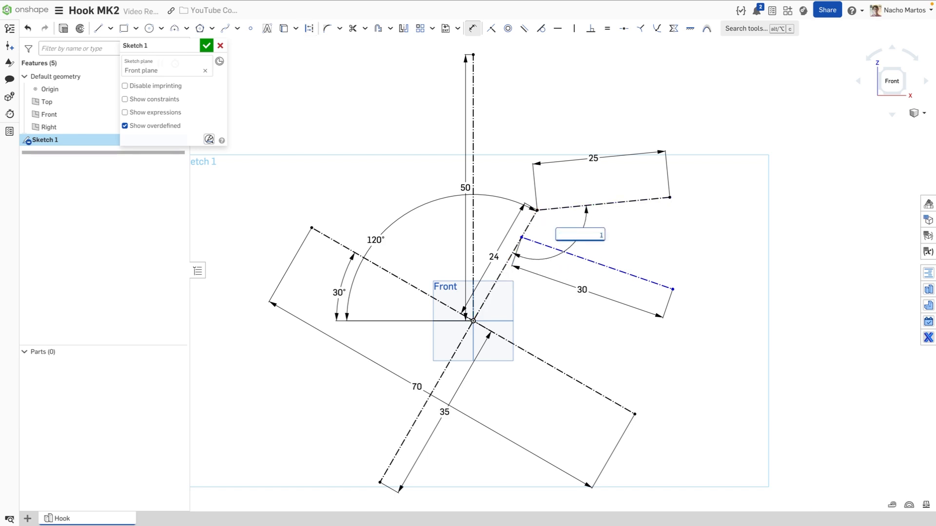
pyautogui.write('10')
pyautogui.press('Return')
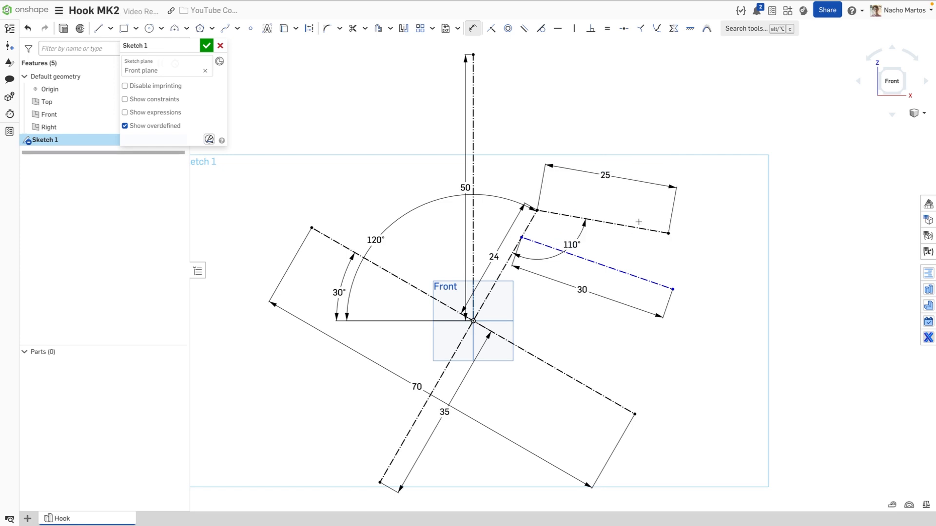
pyautogui.click(584, 257)
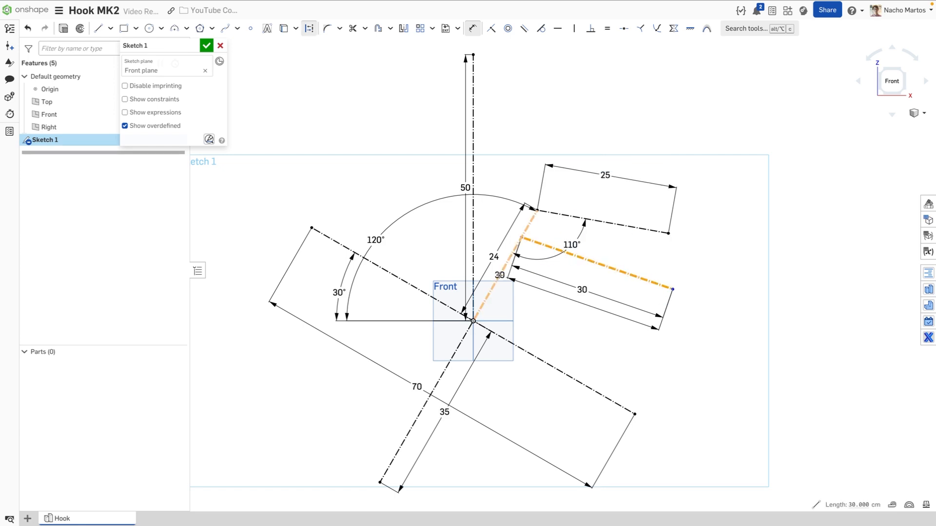
pyautogui.click(503, 269)
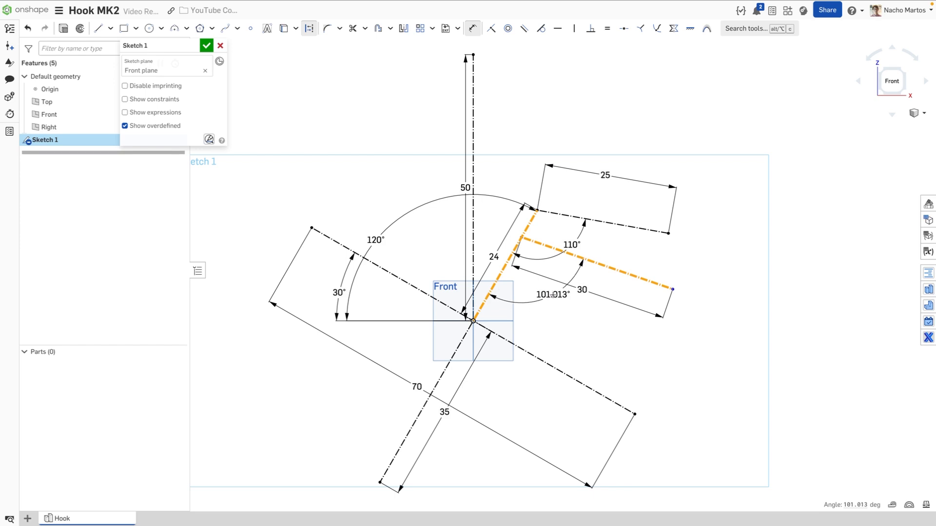
pyautogui.click(553, 295)
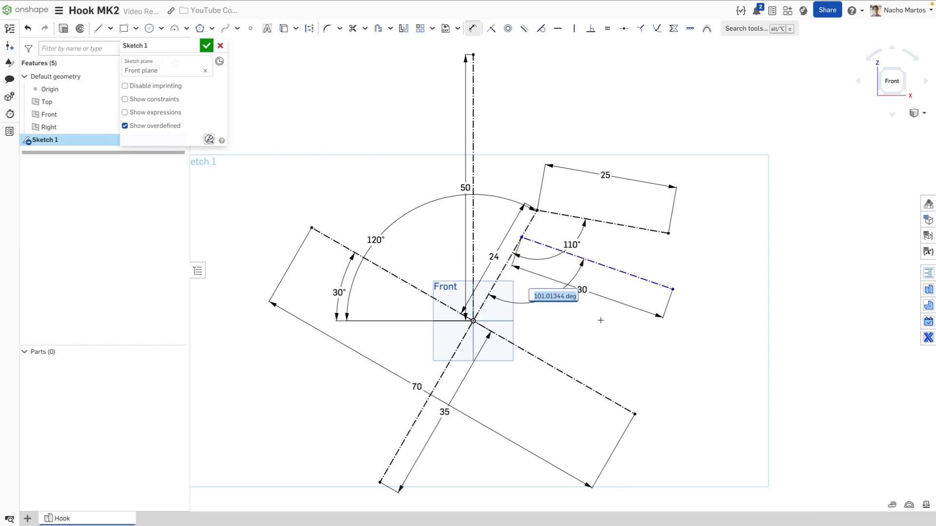
pyautogui.write('95')
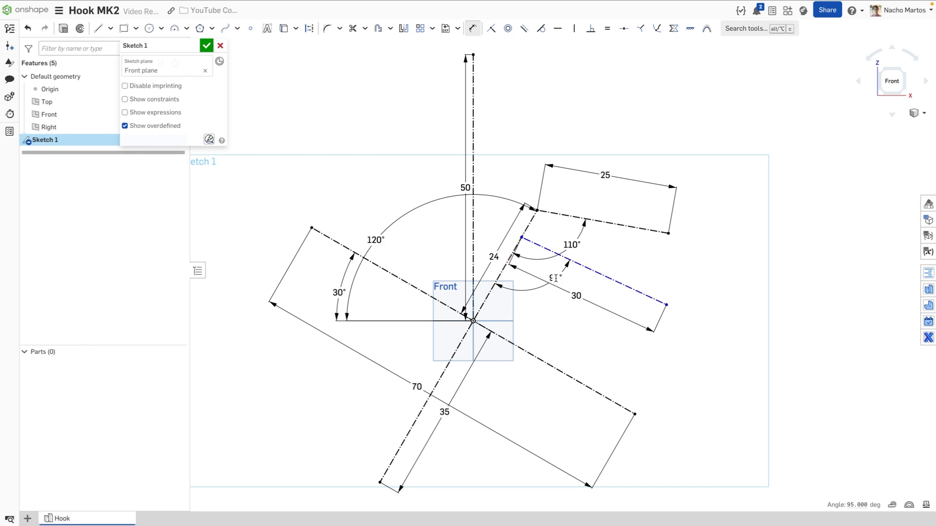
pyautogui.press('Return')
pyautogui.moveTo(576, 296); pyautogui.dragTo(558, 323)
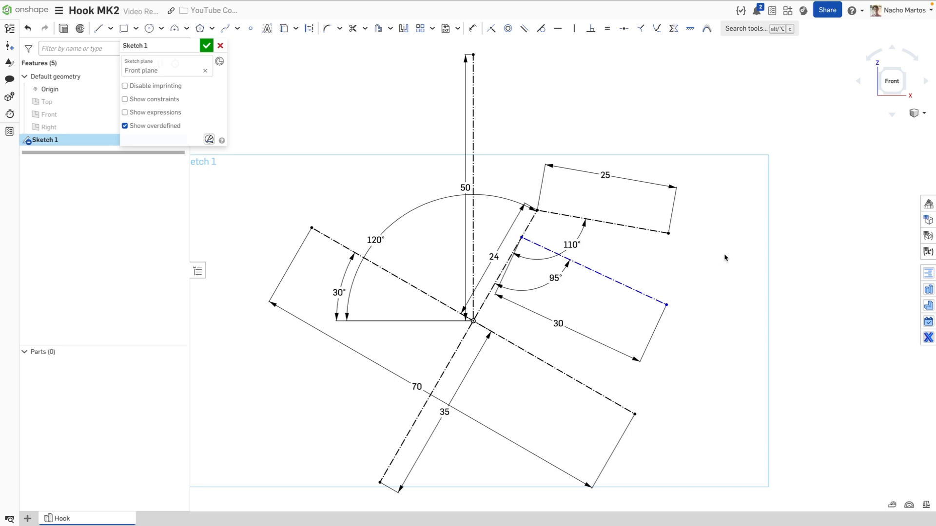
# Move the 30 line's start near the 25 line's start and dimension their spacing 5
pyautogui.press('d')
pyautogui.click(611, 278)
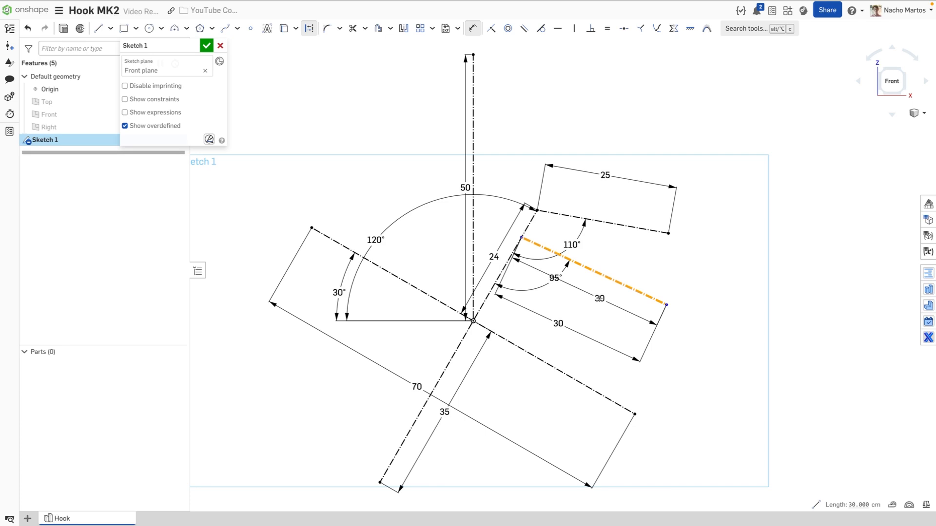
pyautogui.press('Escape')
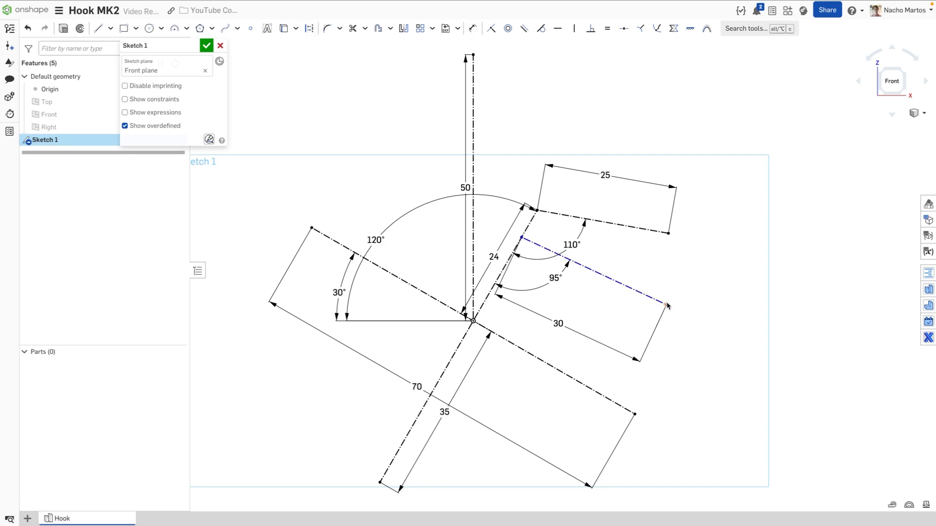
pyautogui.moveTo(667, 306)
pyautogui.mouseDown()
pyautogui.moveTo(697, 297)
pyautogui.moveTo(681, 320)
pyautogui.moveTo(688, 312)
pyautogui.moveTo(672, 296)
pyautogui.mouseUp()
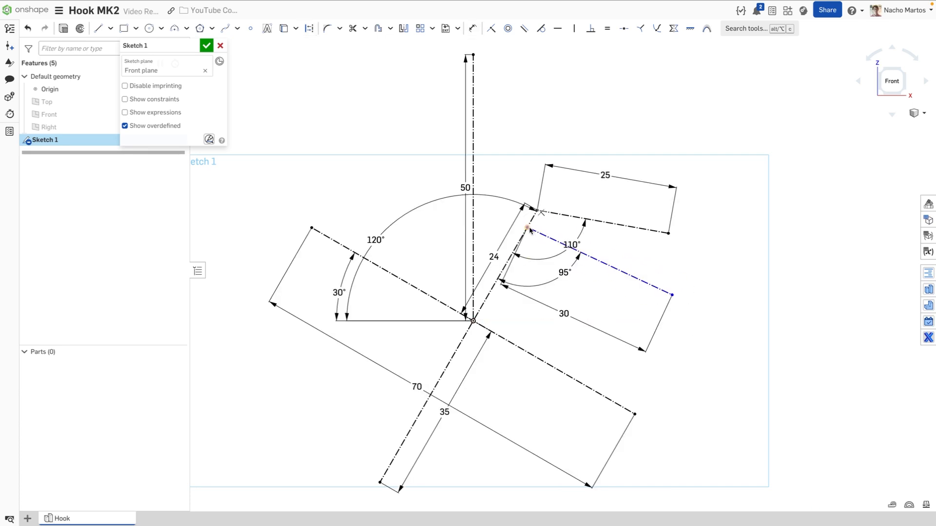
pyautogui.press('d')
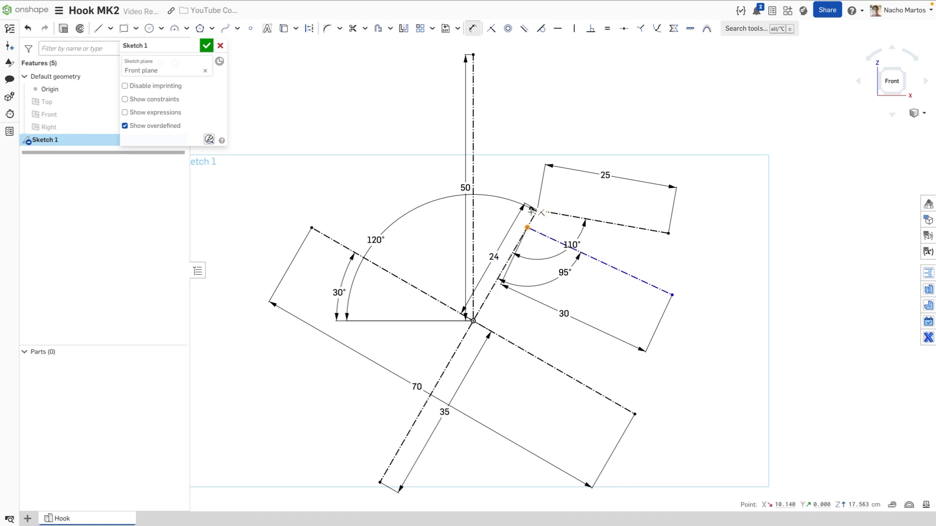
pyautogui.scroll(3, 531, 213)
pyautogui.click(543, 209)
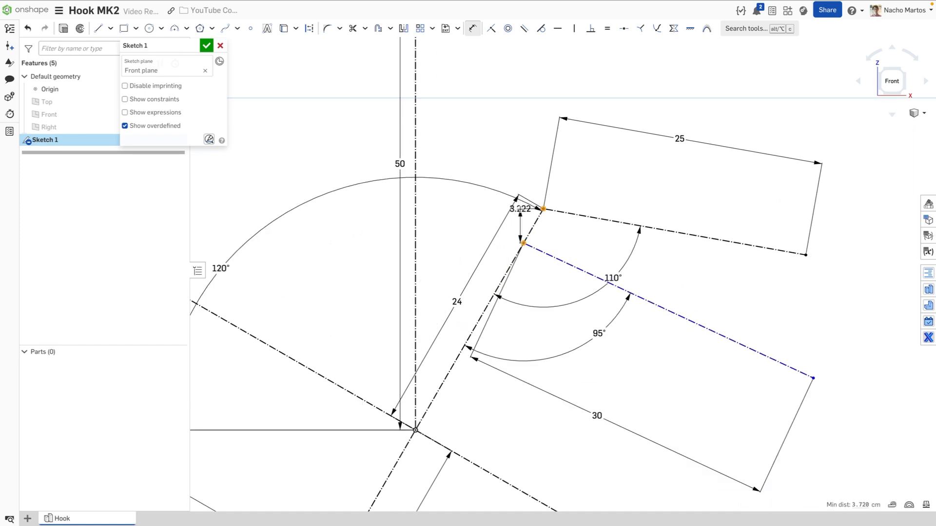
pyautogui.click(469, 189)
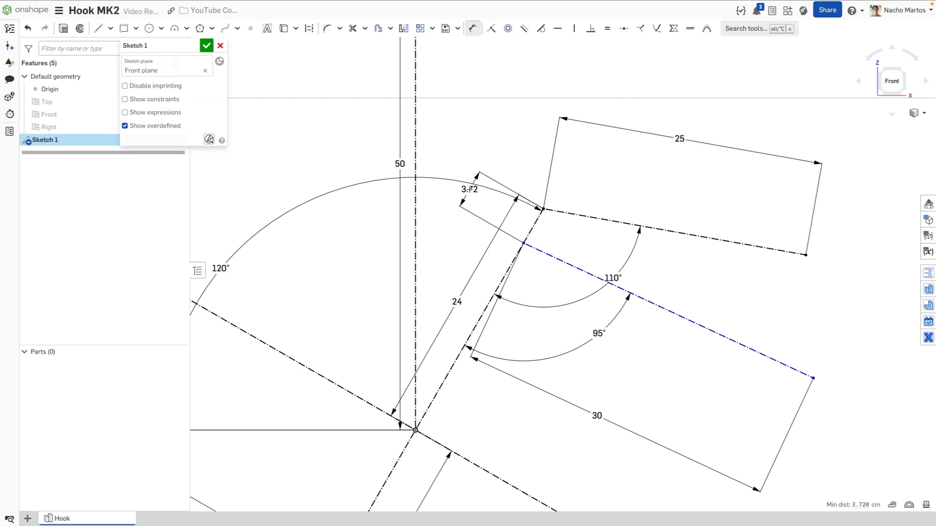
pyautogui.write('5')
pyautogui.press('Return')
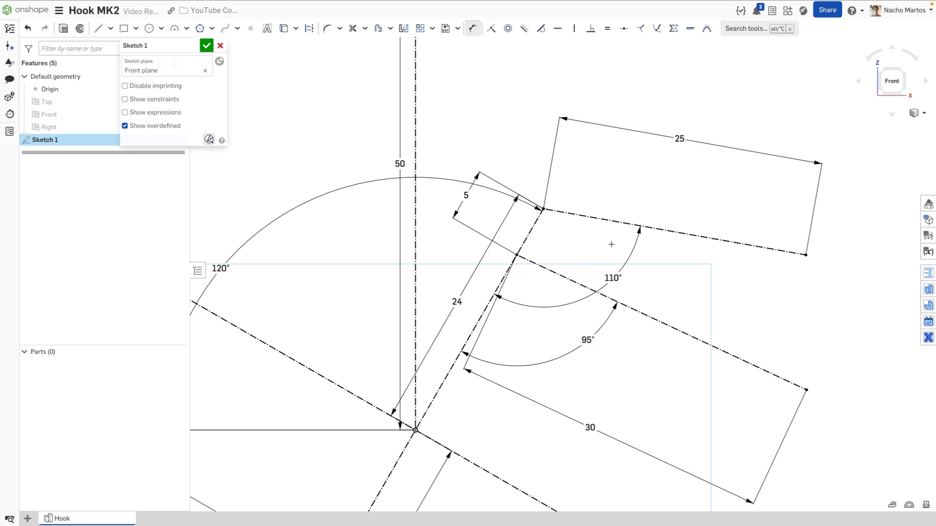
pyautogui.scroll(-2, 579, 245)
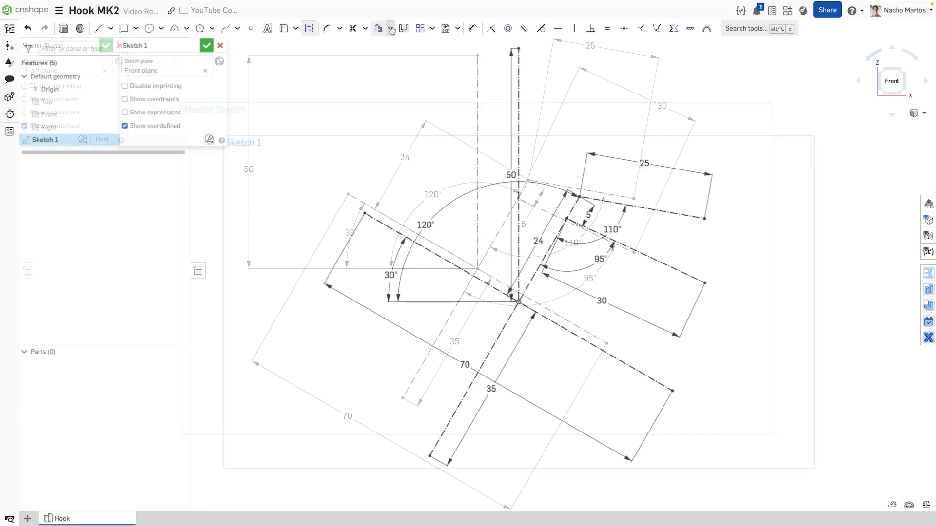
# Add a construction slot along the 24 line, width Ø25, with its label below
pyautogui.click(390, 28)
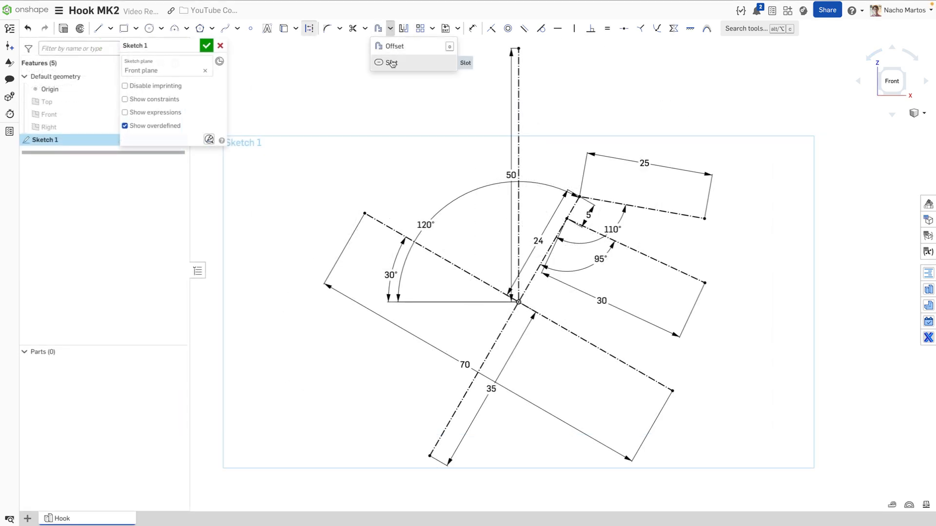
pyautogui.click(419, 65)
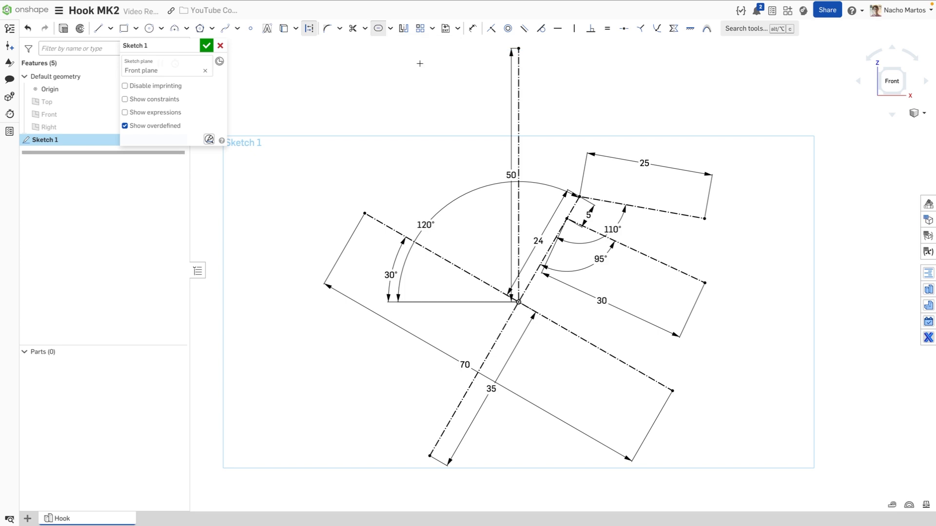
pyautogui.click(548, 247)
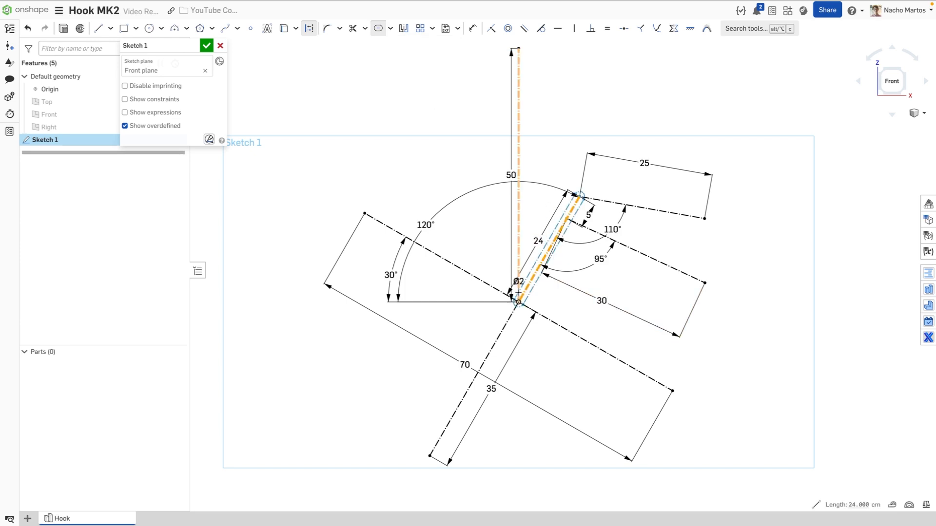
pyautogui.moveTo(518, 292); pyautogui.dragTo(483, 252)
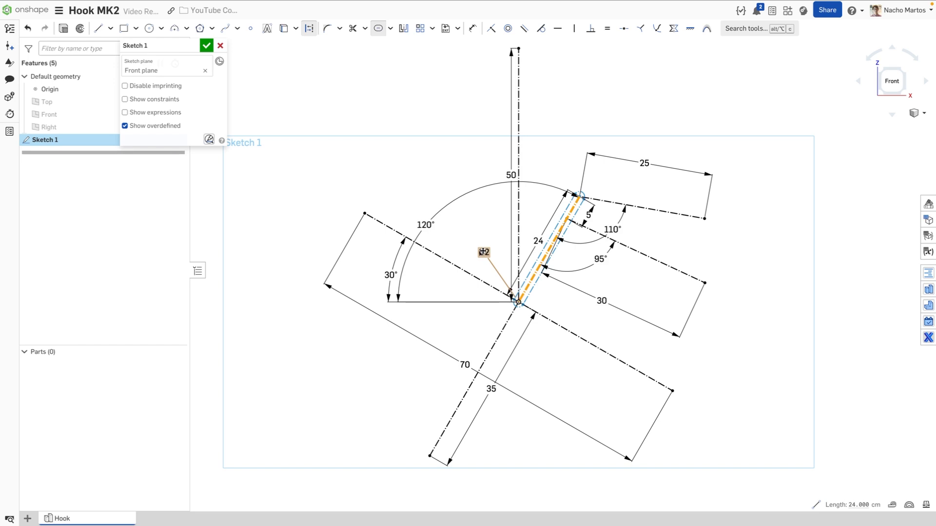
pyautogui.click(483, 252)
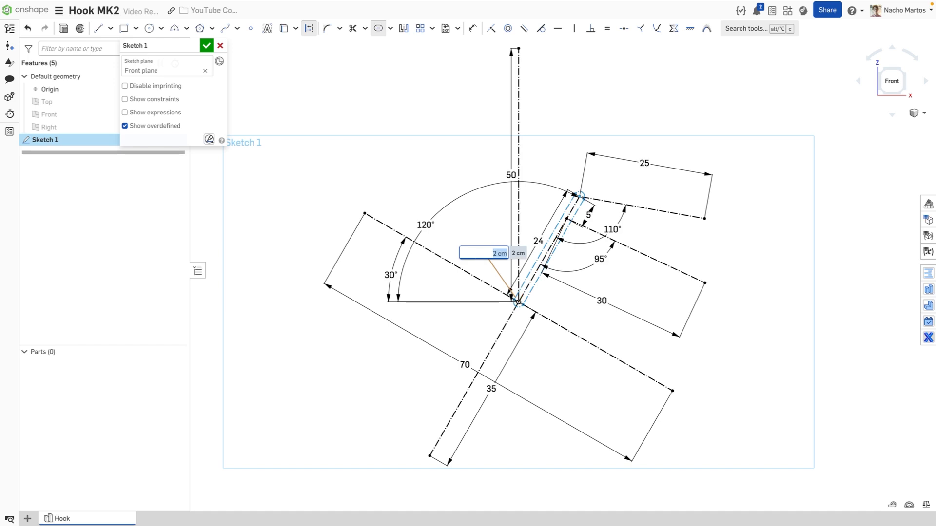
pyautogui.write('25')
pyautogui.press('Return')
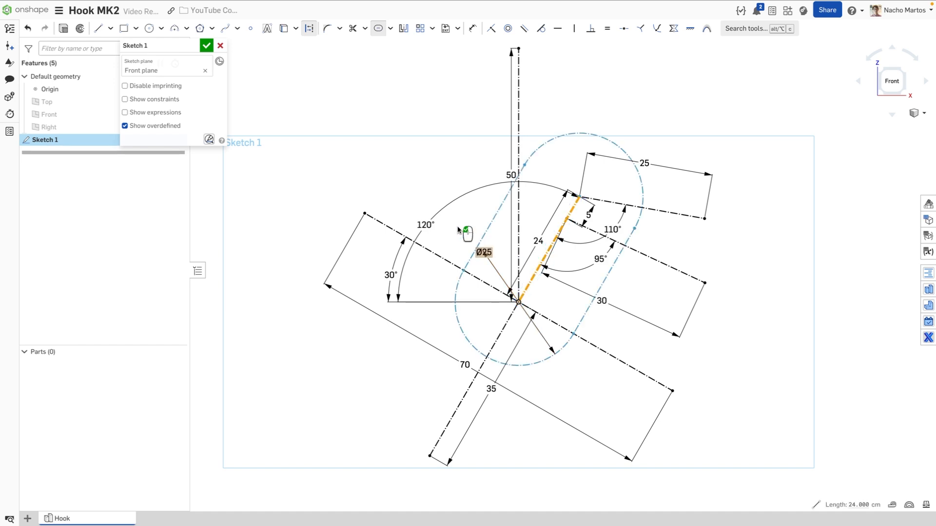
pyautogui.moveTo(487, 252); pyautogui.dragTo(585, 383)
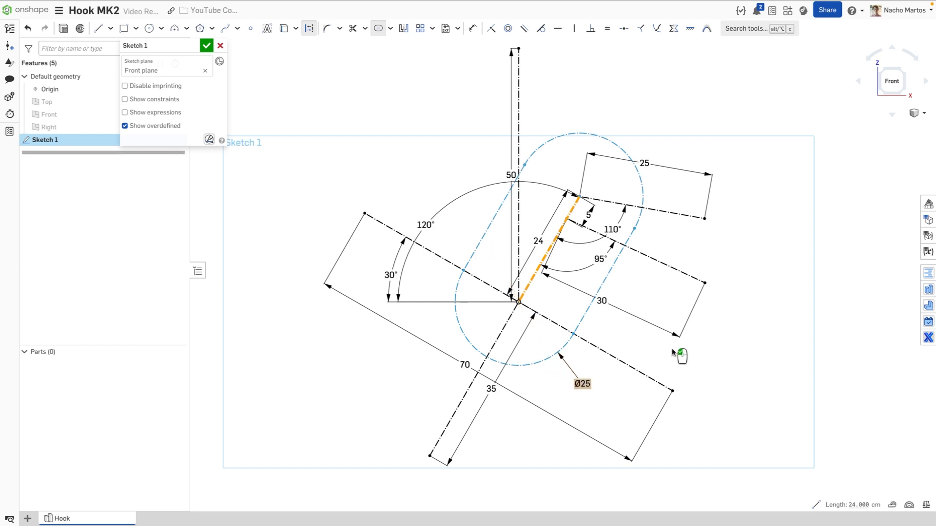
pyautogui.click(785, 315)
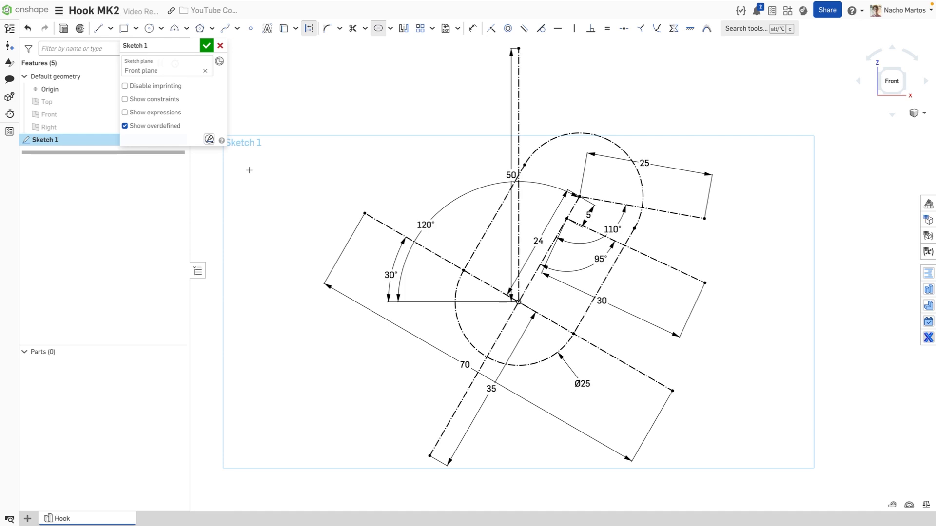
# Accept the sketch and rename Sketch 1 to 'Master Sketch'
pyautogui.click(206, 45)
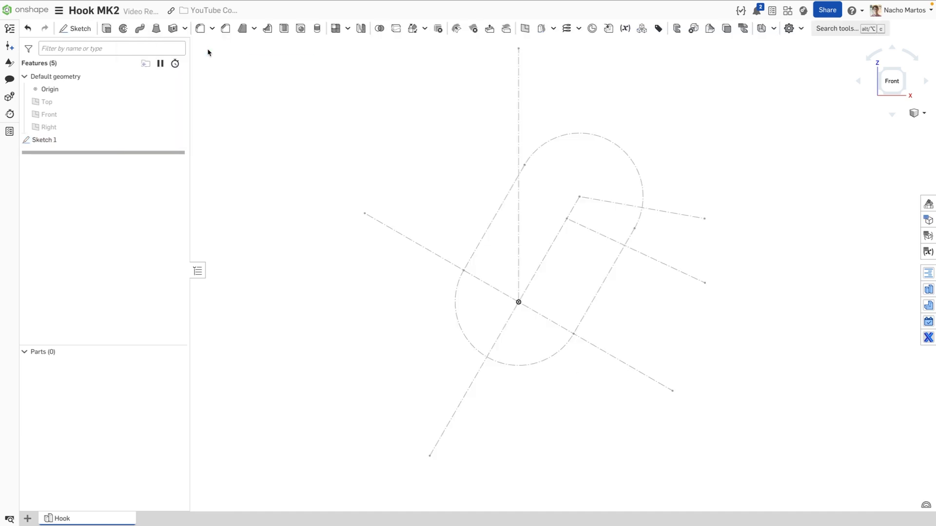
pyautogui.rightClick(94, 140)
pyautogui.click(113, 148)
pyautogui.write('Mas')
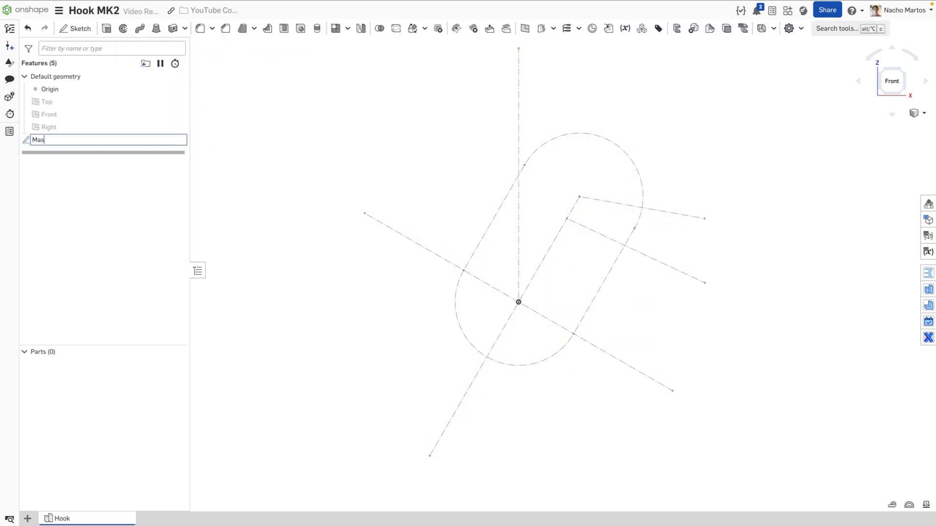
pyautogui.write('ter Sketch')
pyautogui.press('Return')
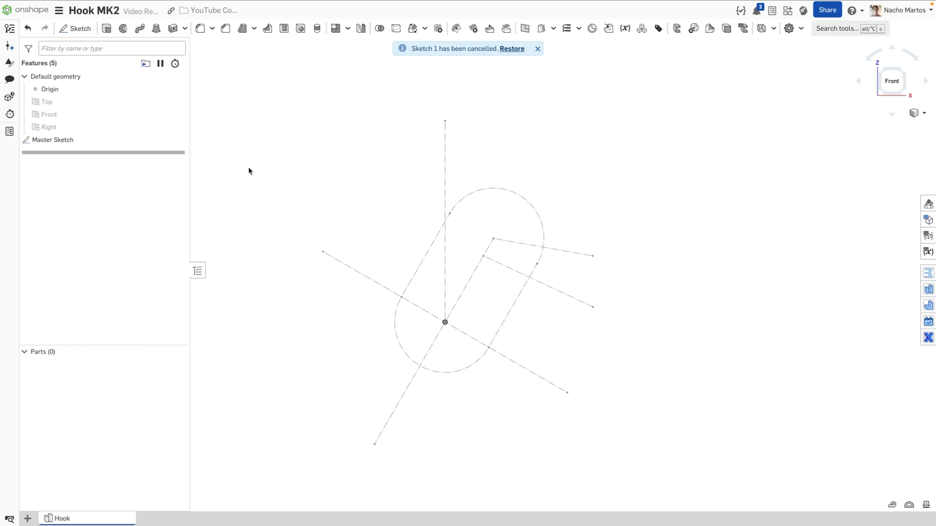
# On a new Front-plane sketch, draw two concentric circles at the vertical line's top end
pyautogui.click(74, 28)
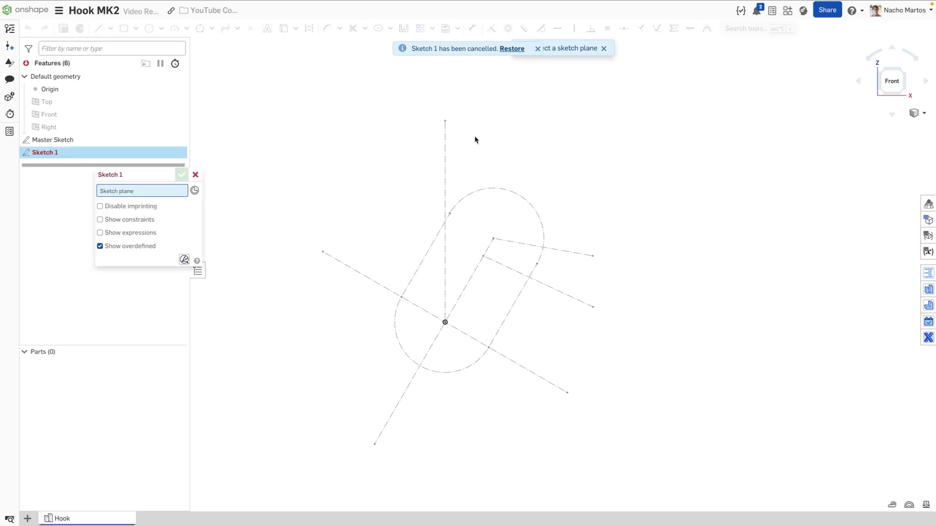
pyautogui.click(83, 119)
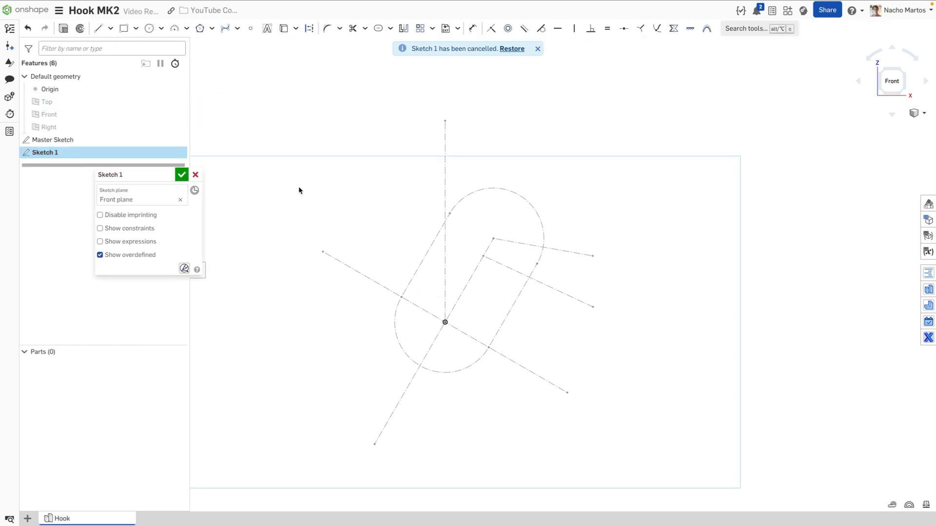
pyautogui.click(149, 29)
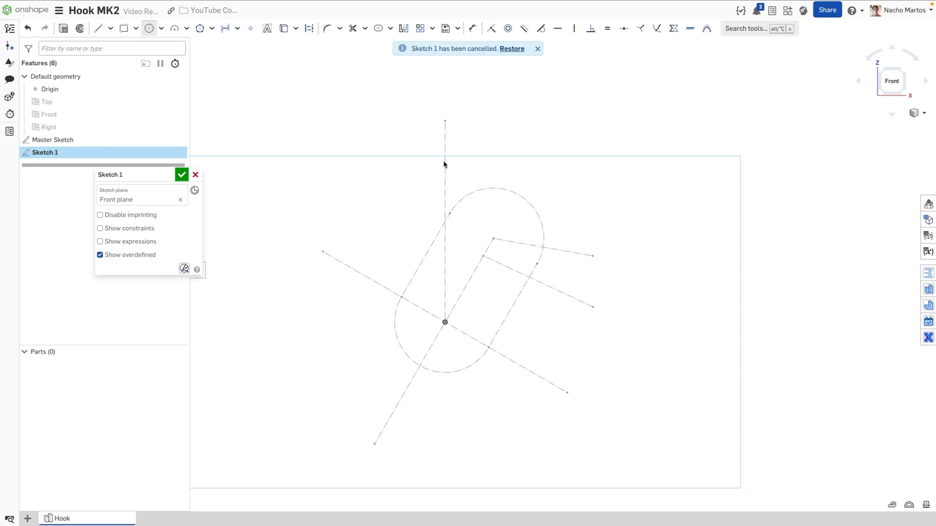
pyautogui.click(445, 121)
pyautogui.click(474, 100)
pyautogui.click(445, 121)
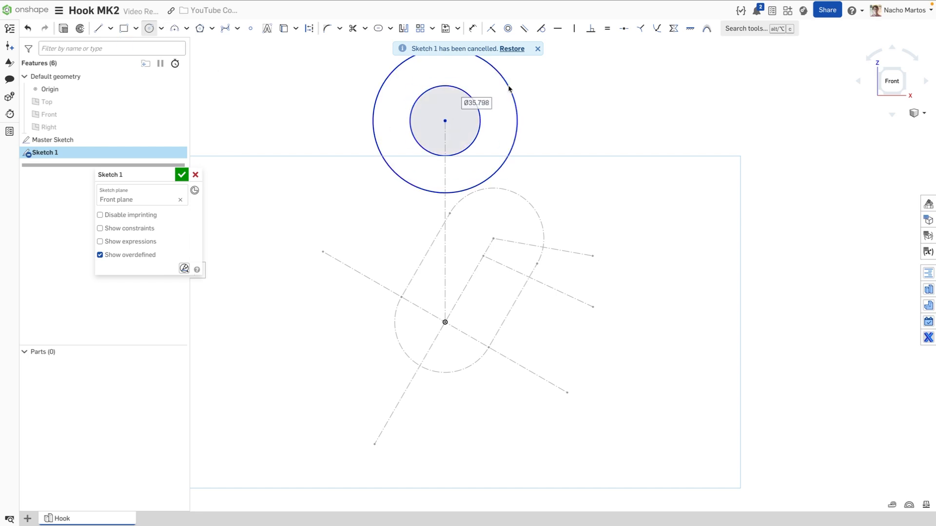
pyautogui.write('40')
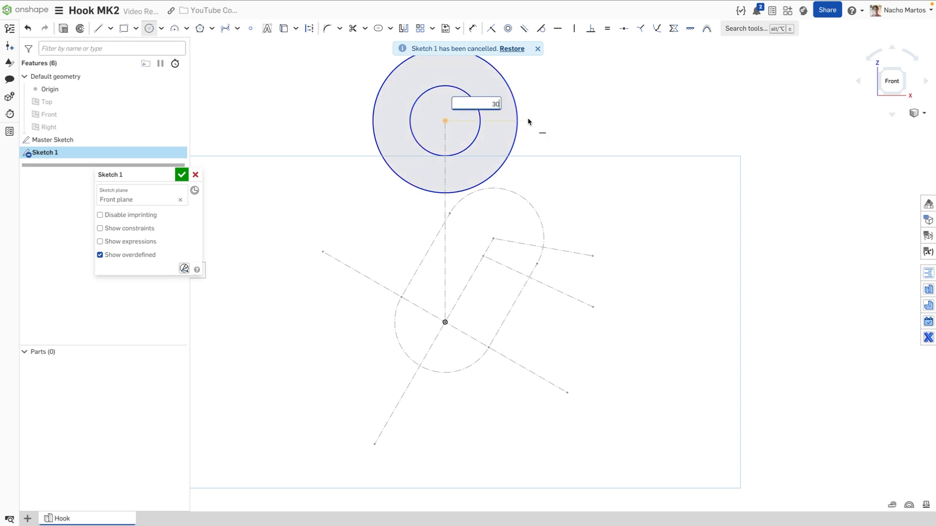
pyautogui.press('Return')
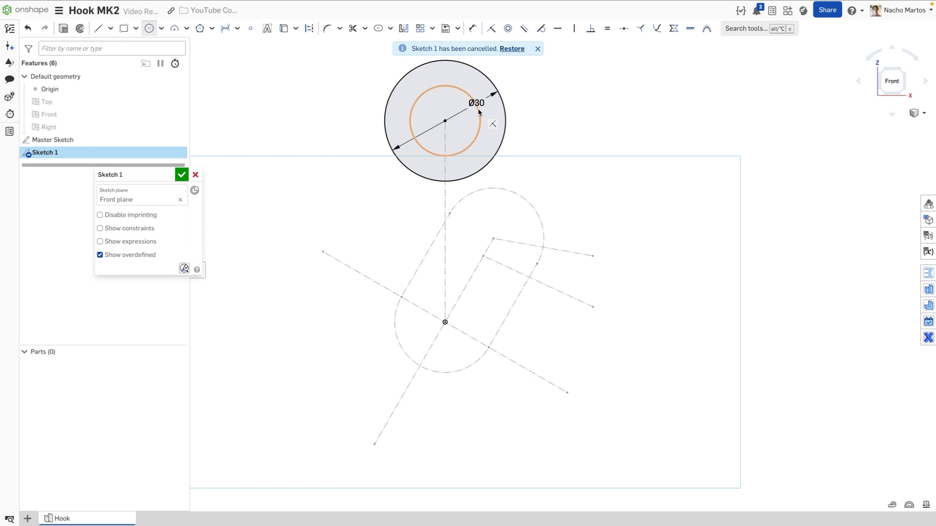
# Dimension the inner circle Ø15 and move the Ø15 and Ø30 labels above-left
pyautogui.press('d')
pyautogui.click(482, 120)
pyautogui.click(546, 119)
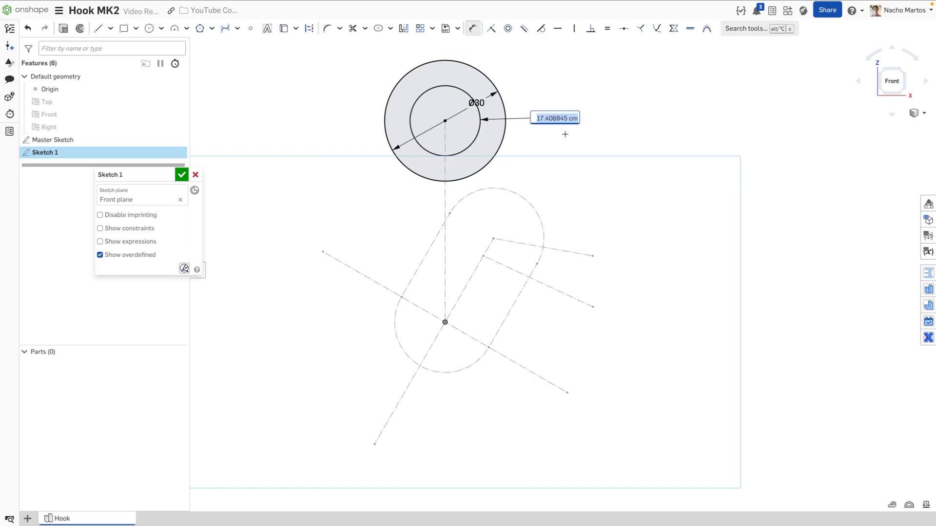
pyautogui.write('15')
pyautogui.press('Return')
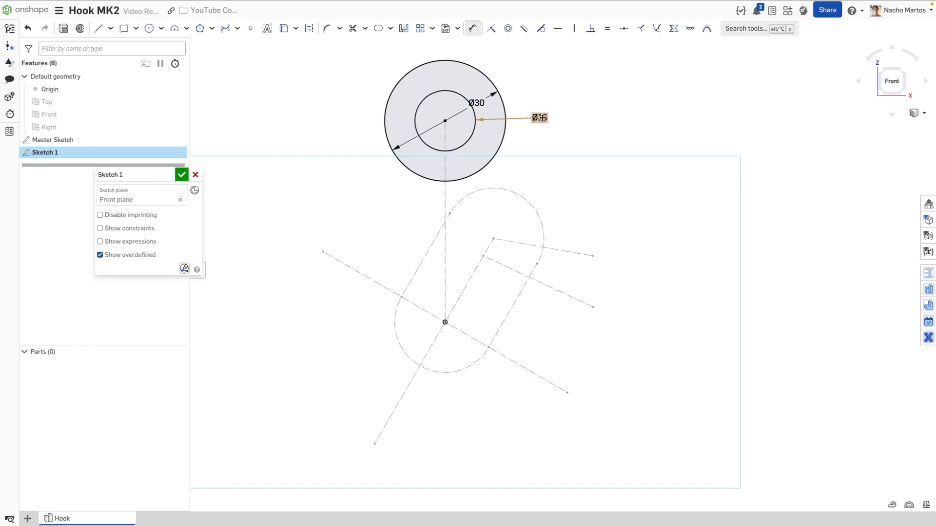
pyautogui.press('Escape')
pyautogui.moveTo(540, 118); pyautogui.dragTo(383, 59)
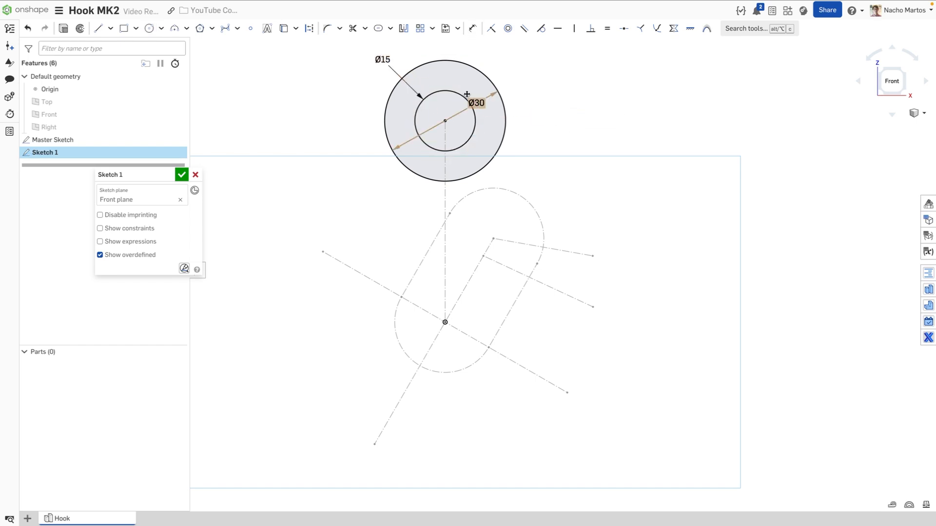
pyautogui.moveTo(476, 102); pyautogui.dragTo(360, 55)
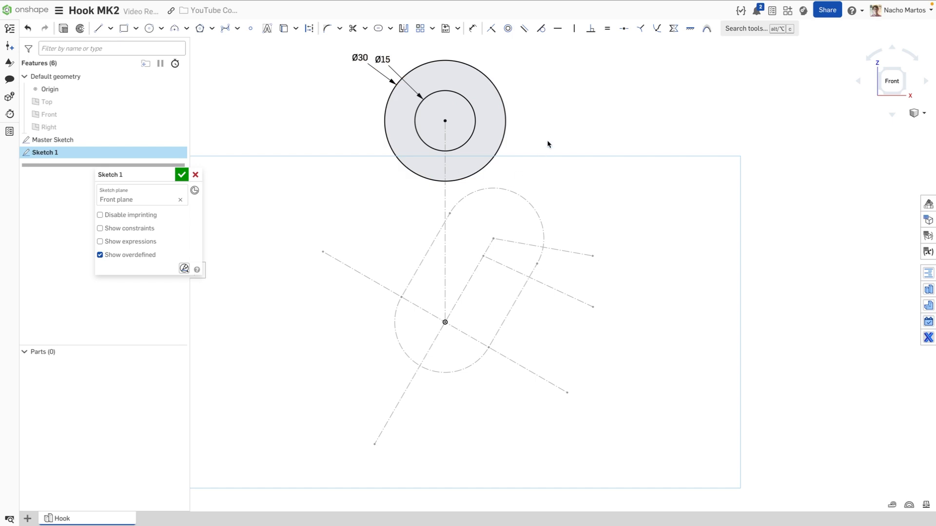
# Draw an R35 three-point arc between the left and lower-right construction line ends
pyautogui.click(174, 28)
pyautogui.click(322, 251)
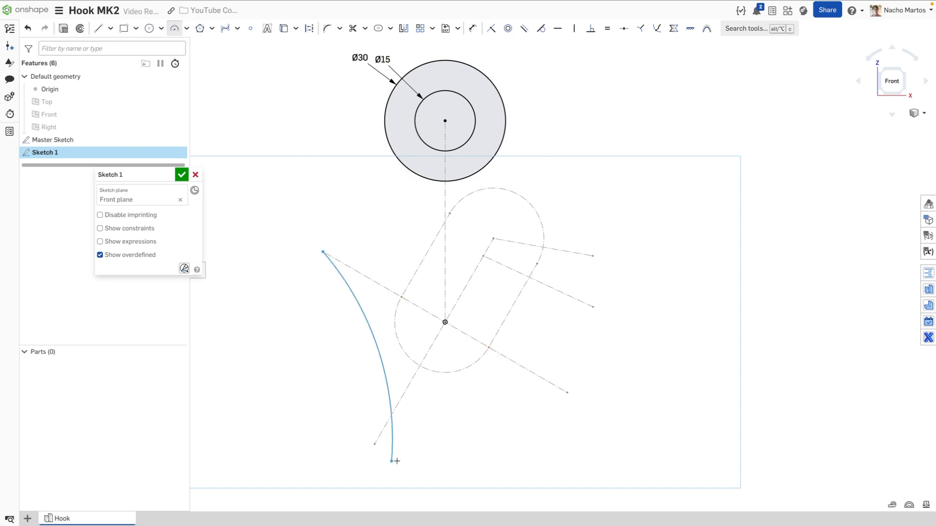
pyautogui.click(567, 393)
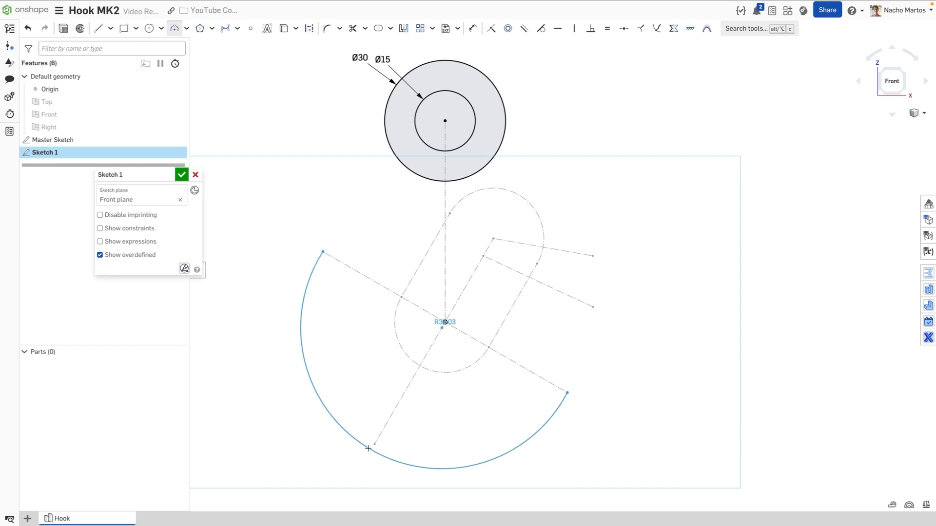
pyautogui.click(446, 429)
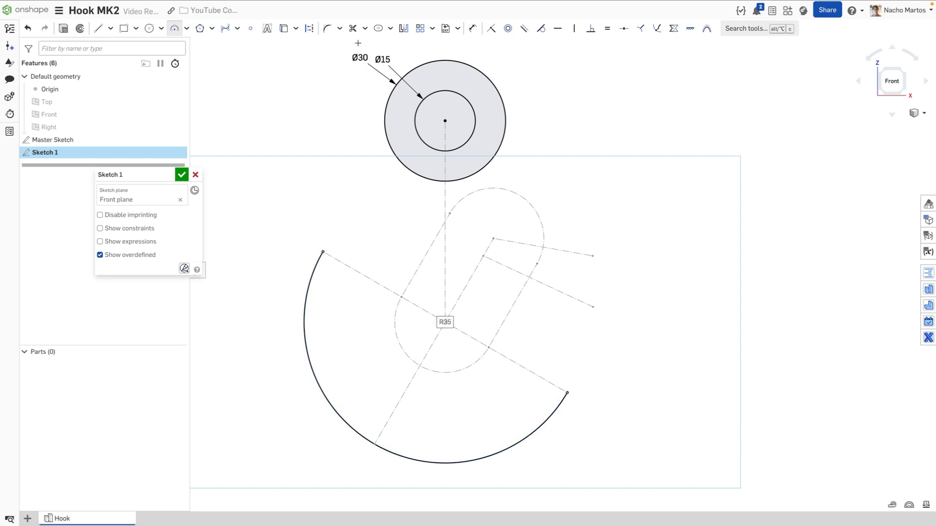
# Reuse the slot's left edge and lower end arc as solid sketch geometry
pyautogui.click(283, 28)
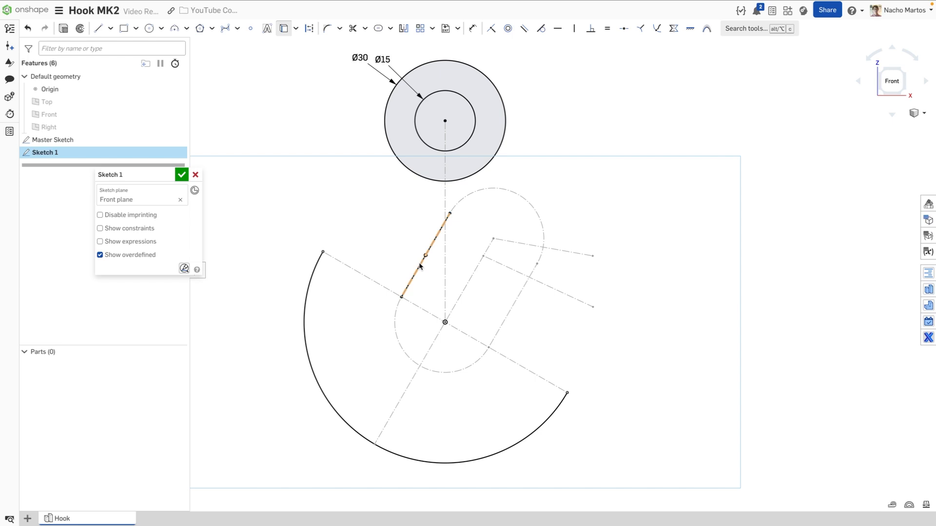
pyautogui.click(419, 265)
pyautogui.click(396, 321)
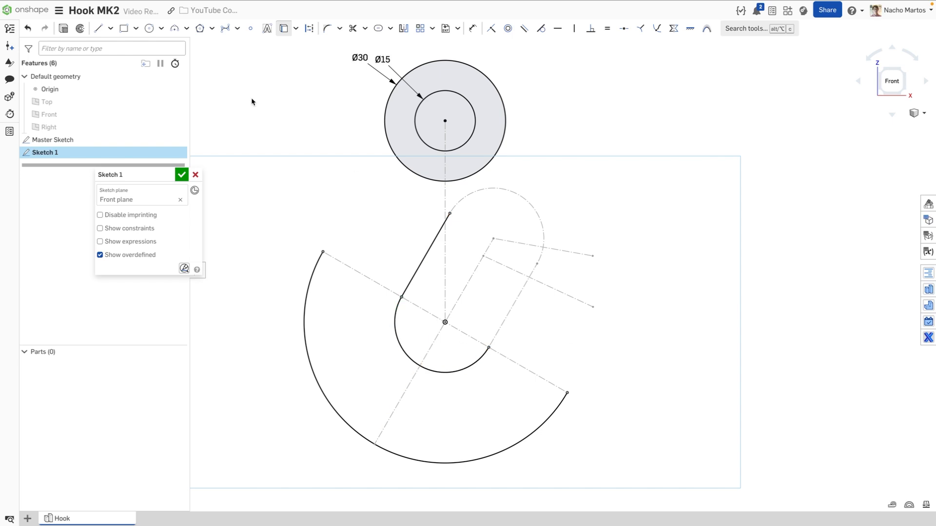
pyautogui.click(100, 29)
pyautogui.click(311, 31)
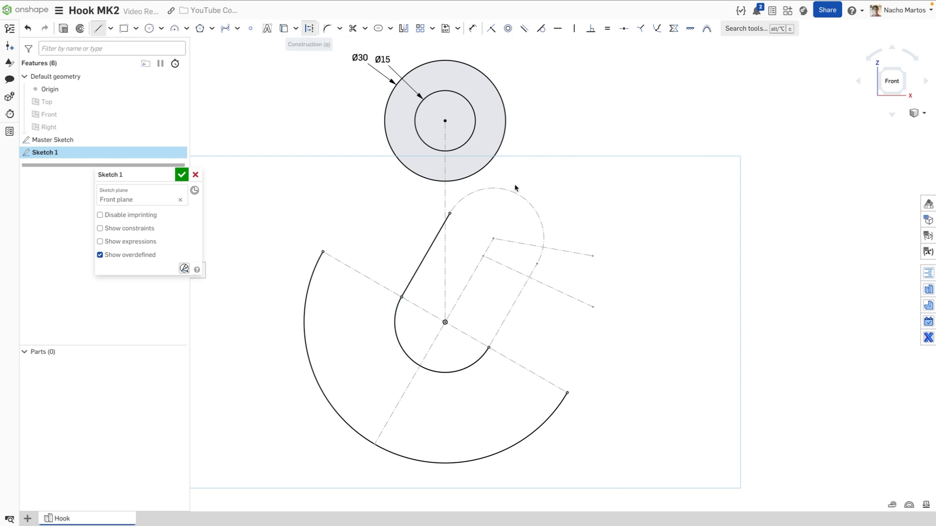
# Draw a 15-long construction line in from the lower right line's end, then begin a spline at the Ø30 circle
pyautogui.click(593, 307)
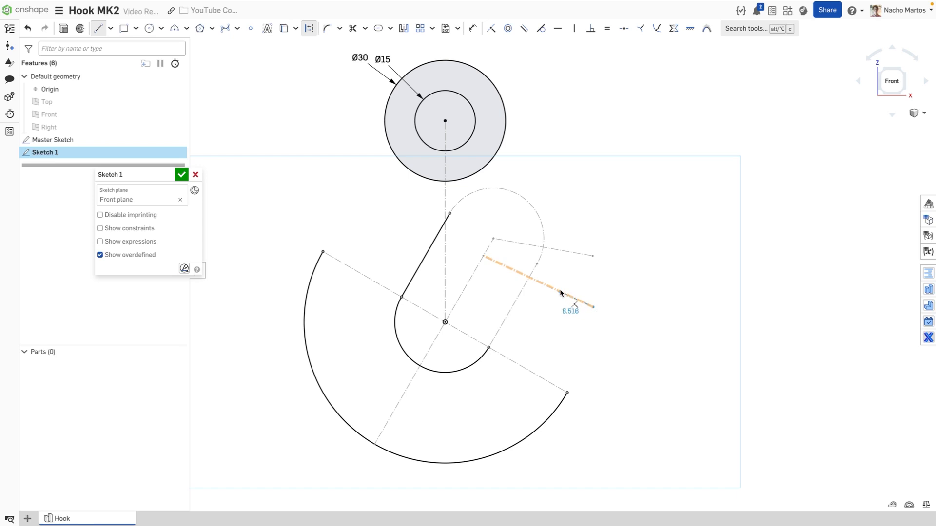
pyautogui.click(558, 291)
pyautogui.write('15')
pyautogui.press('Return')
pyautogui.click(225, 29)
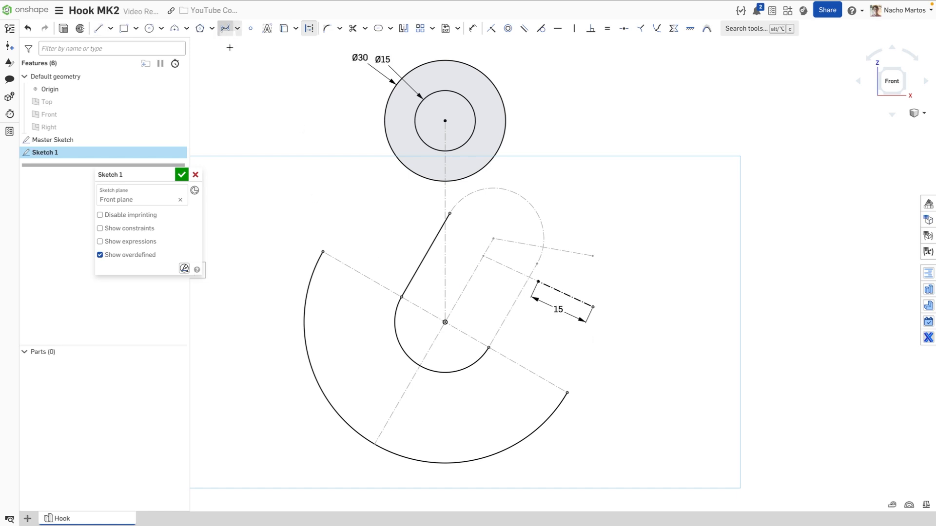
pyautogui.click(387, 104)
# Finish the outer spline to the outer arc and draw the inner spline toward the circle
pyautogui.click(347, 210)
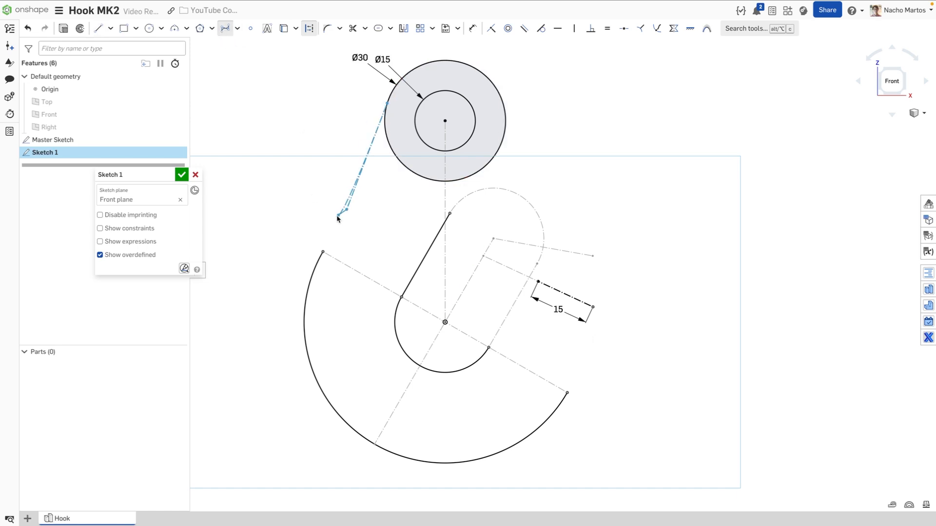
pyautogui.click(322, 252)
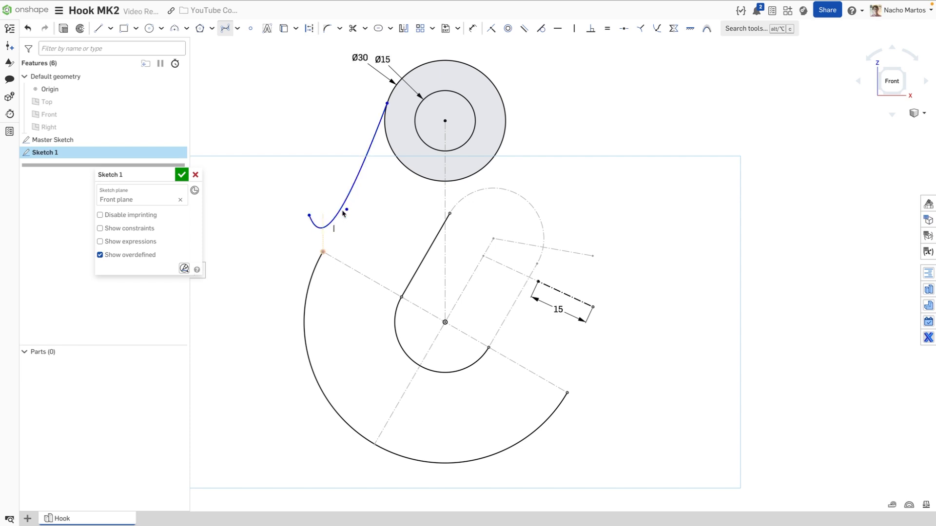
pyautogui.press('Escape')
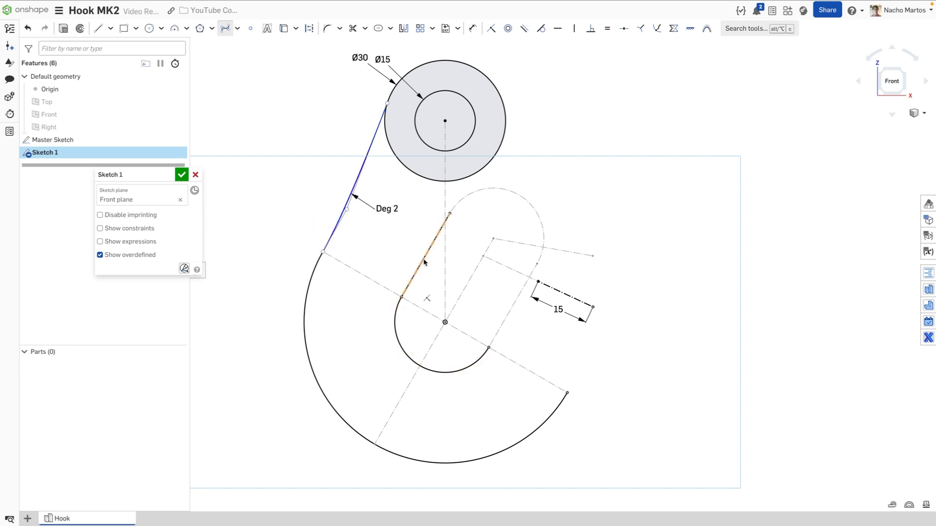
pyautogui.click(449, 214)
pyautogui.click(458, 190)
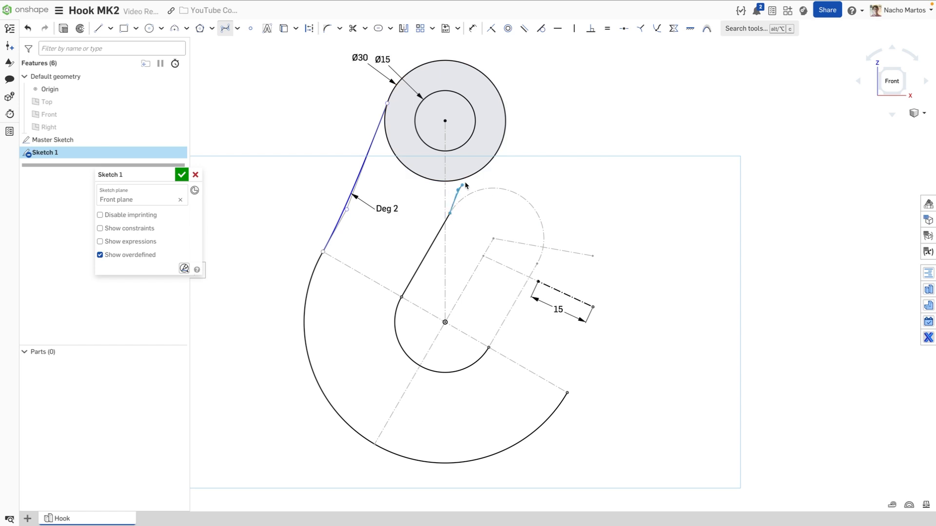
pyautogui.doubleClick(549, 177)
pyautogui.press('Escape')
# Draw the lower and right splines from the arcs to the 15 dimension's endpoints
pyautogui.click(489, 348)
pyautogui.click(528, 331)
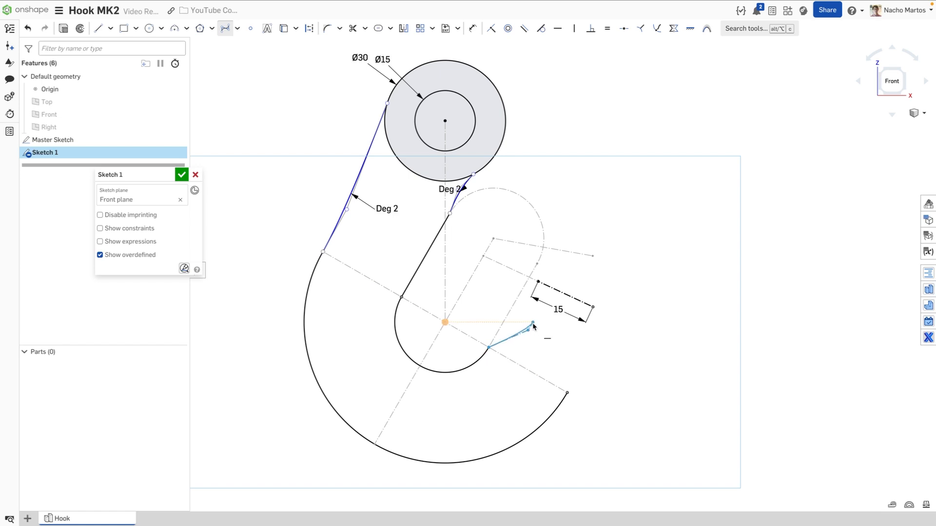
pyautogui.click(538, 282)
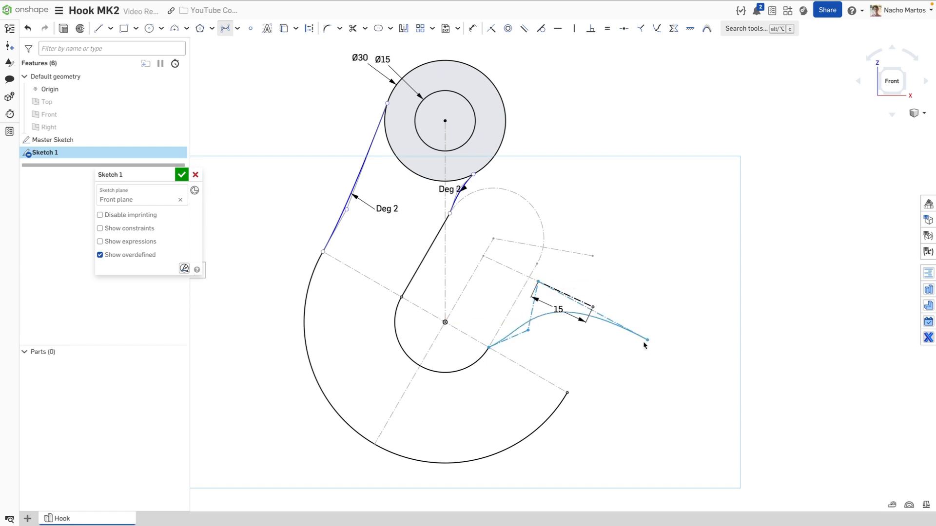
pyautogui.press('Escape')
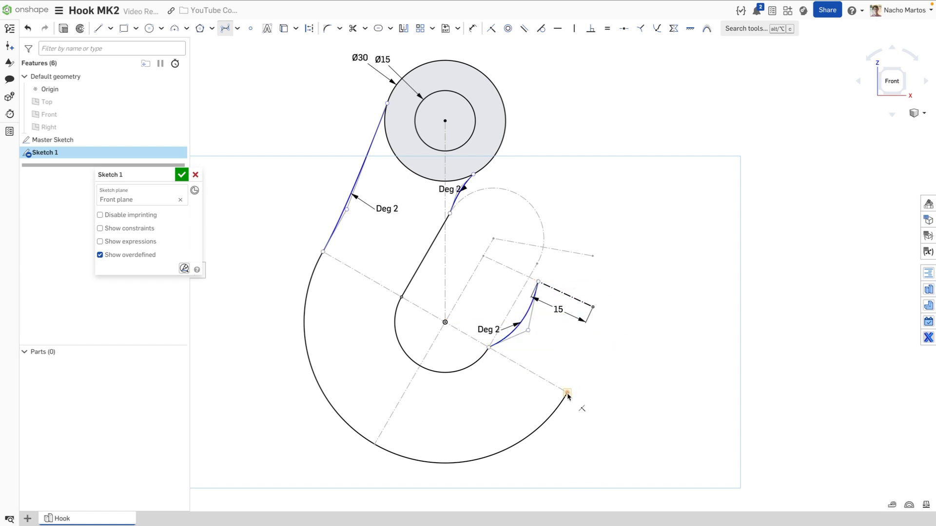
pyautogui.click(567, 393)
pyautogui.click(586, 357)
pyautogui.click(593, 307)
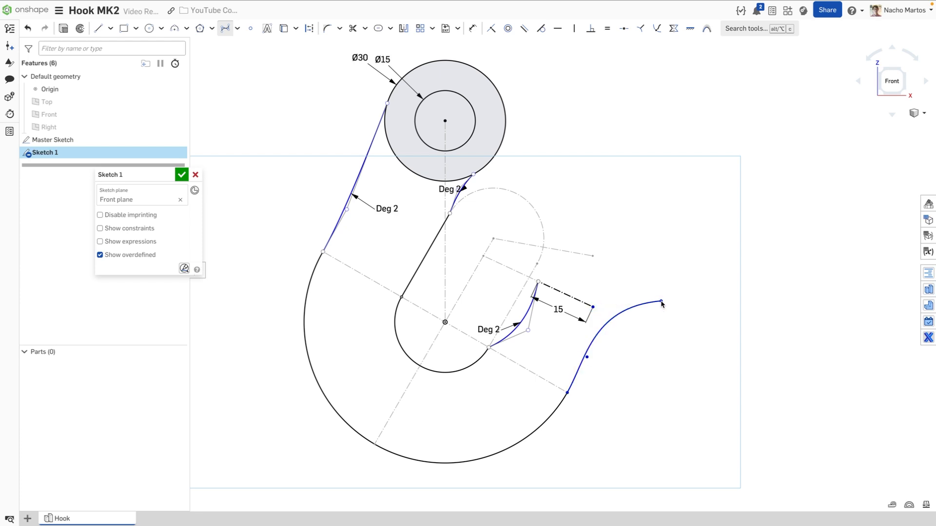
pyautogui.press('Escape')
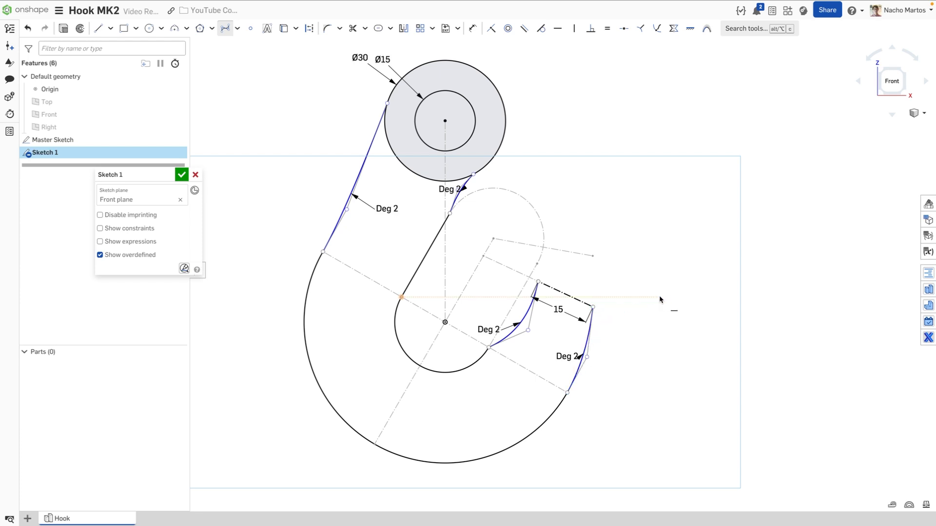
# Draw a four-point Deg 3 spline over the hook tip between the 15 dimension endpoints
pyautogui.click(538, 281)
pyautogui.click(559, 263)
pyautogui.click(610, 264)
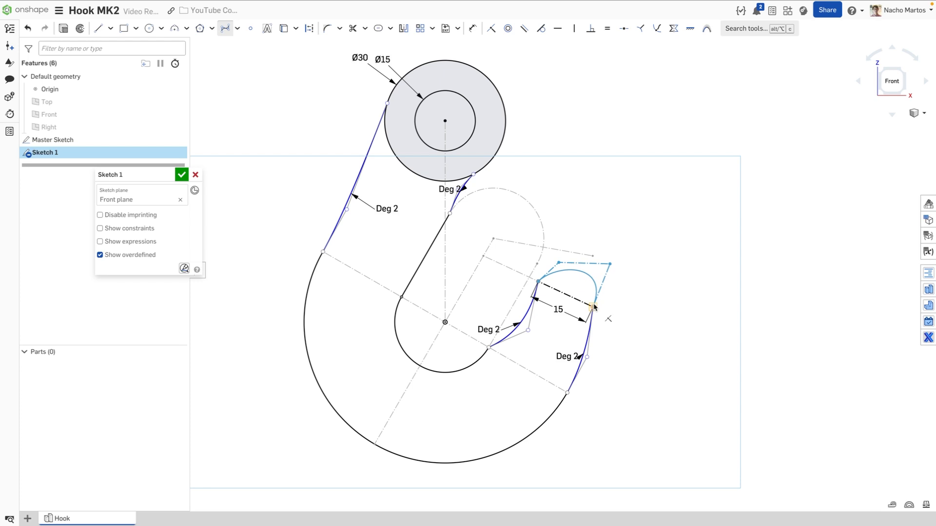
pyautogui.click(606, 306)
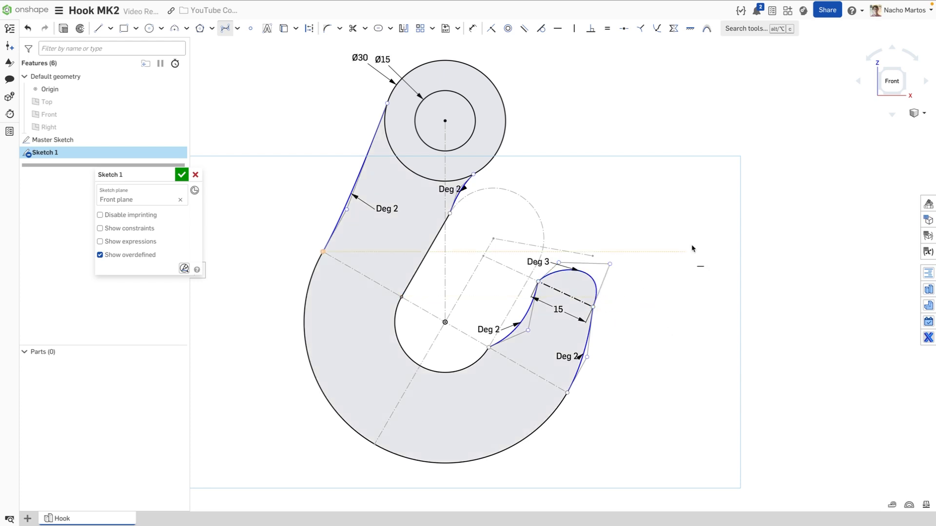
# Make the left and upper splines tangent to the Ø30 circle, outer arc and straight line
pyautogui.click(540, 29)
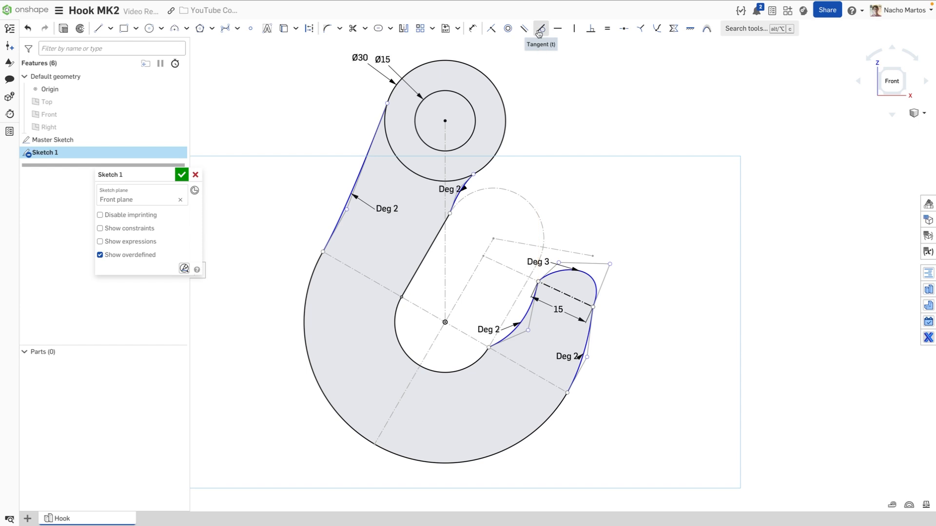
pyautogui.click(367, 155)
pyautogui.click(396, 94)
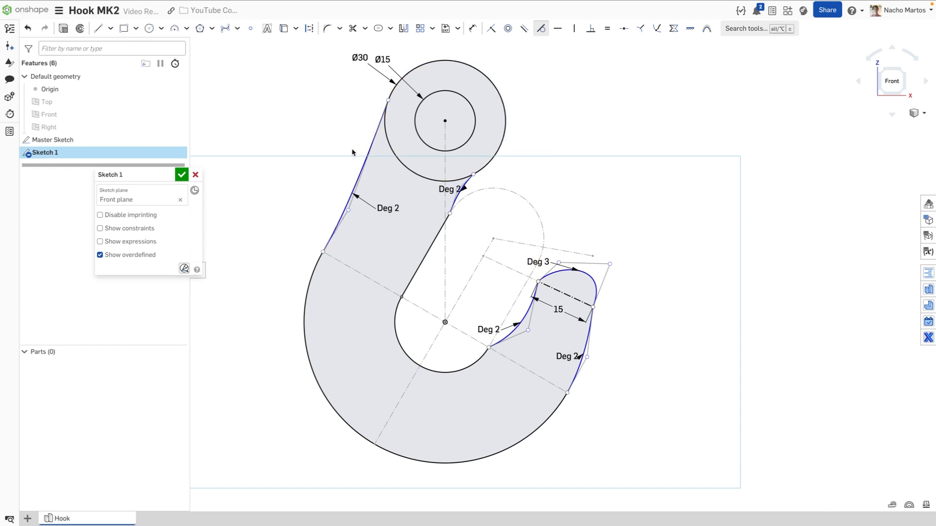
pyautogui.click(349, 197)
pyautogui.click(315, 269)
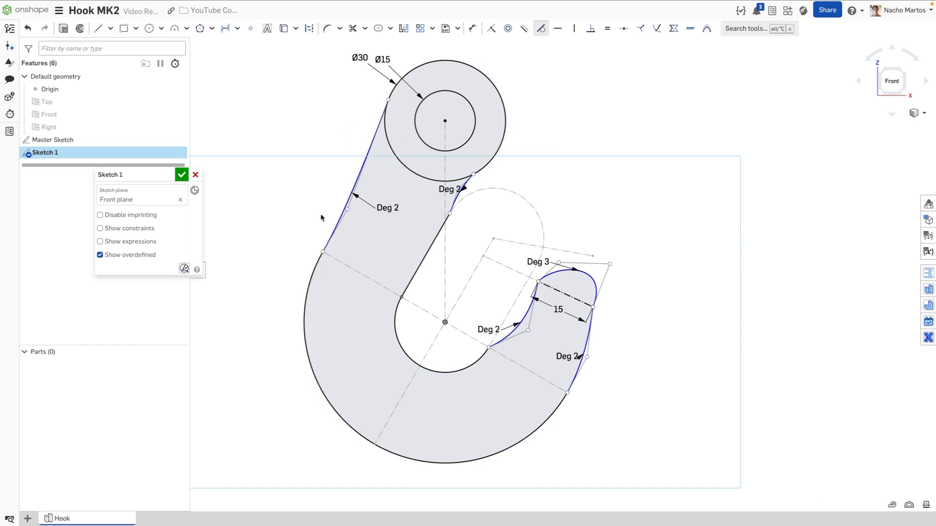
pyautogui.click(457, 198)
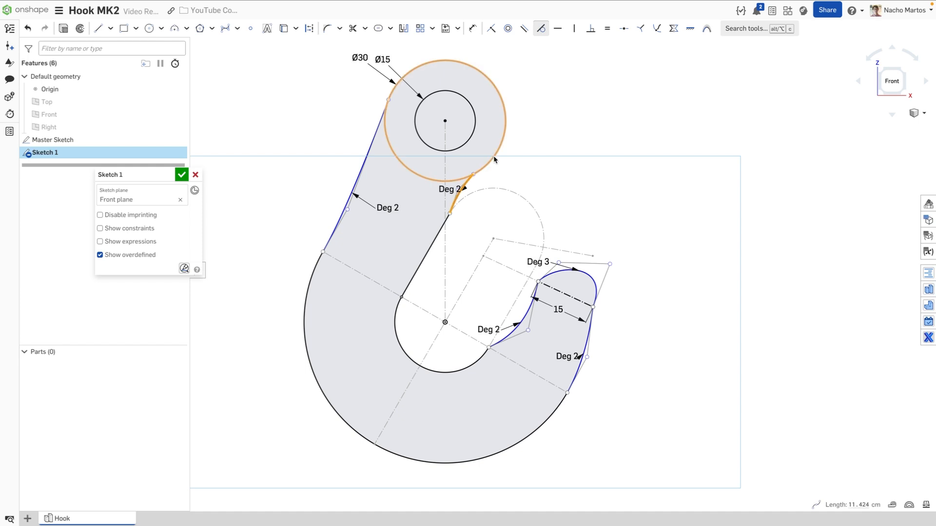
pyautogui.click(466, 177)
pyautogui.click(466, 185)
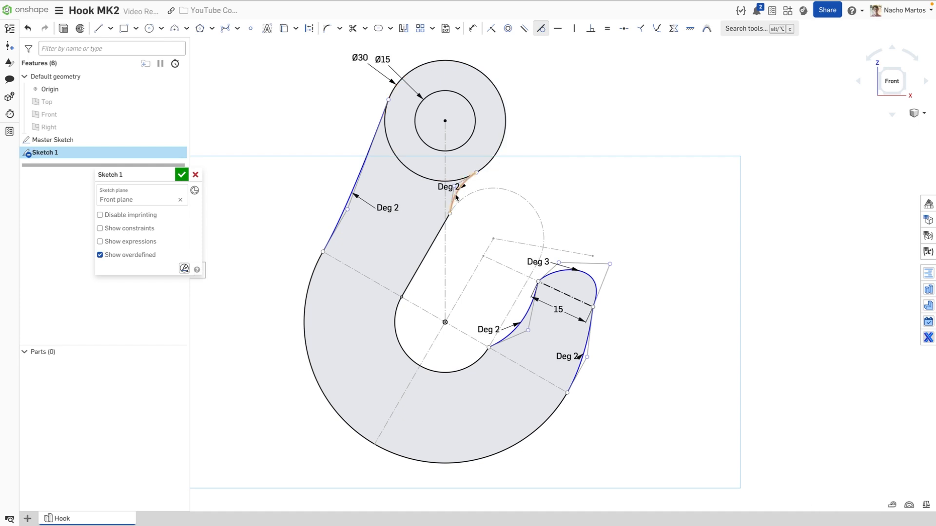
pyautogui.click(439, 238)
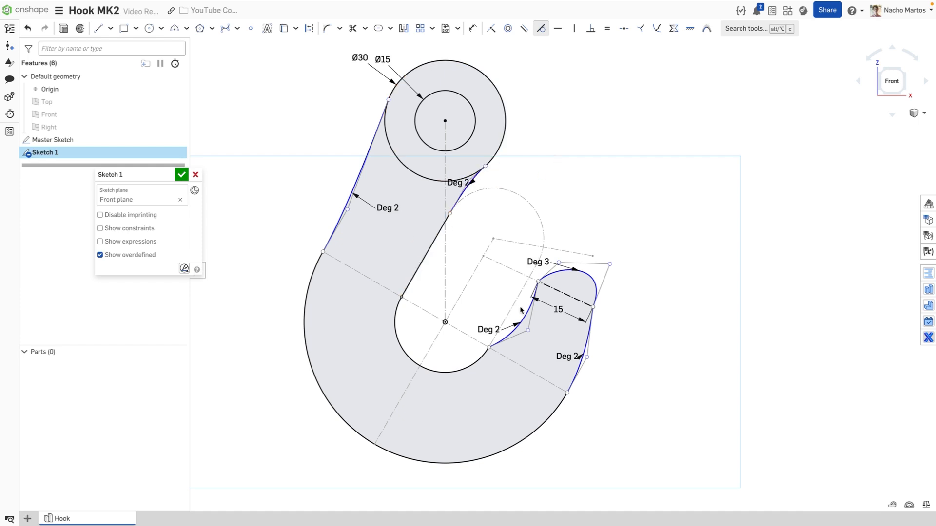
# Make the lower and right splines tangent to the inner arc, outer arc and Deg 3 tip curve
pyautogui.click(521, 324)
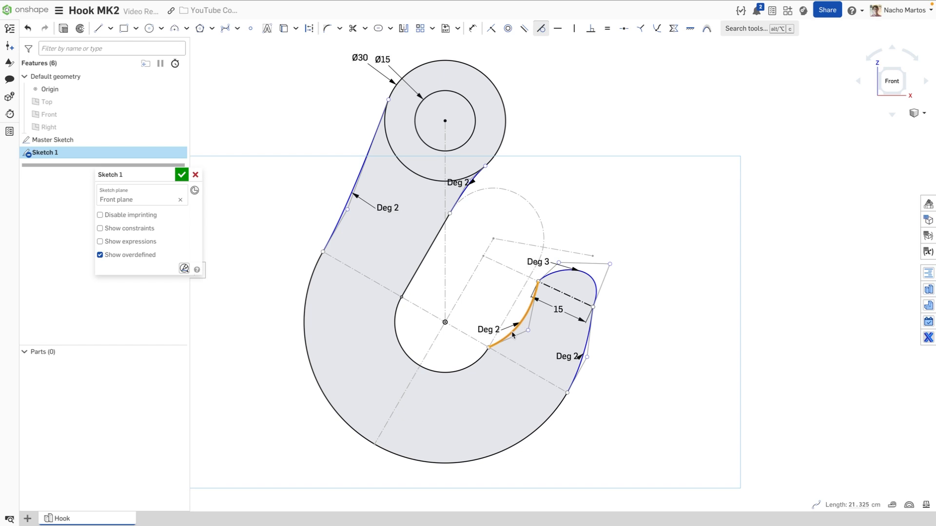
pyautogui.click(478, 356)
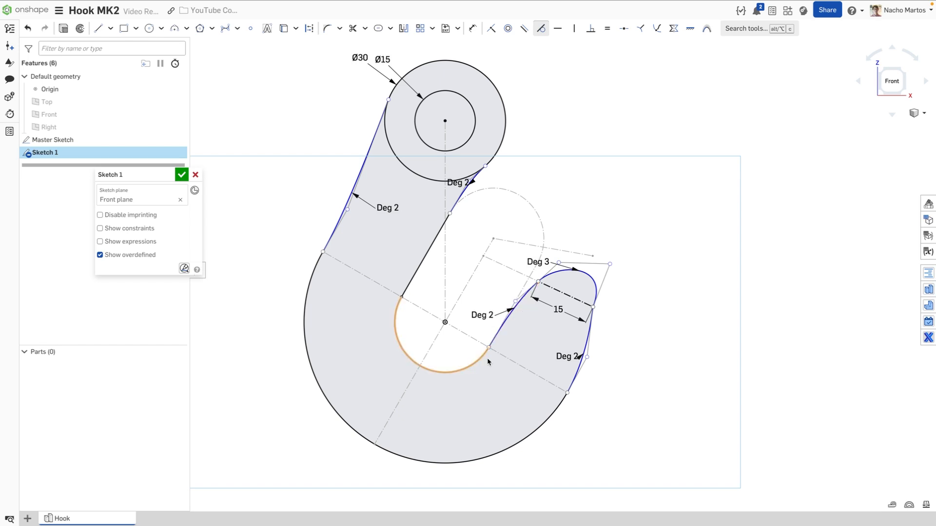
pyautogui.click(581, 361)
pyautogui.click(554, 412)
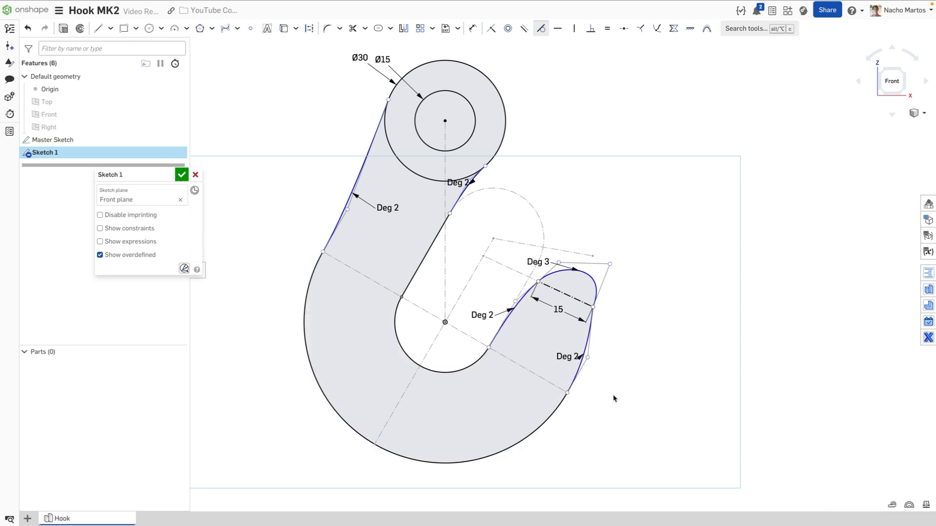
pyautogui.click(526, 294)
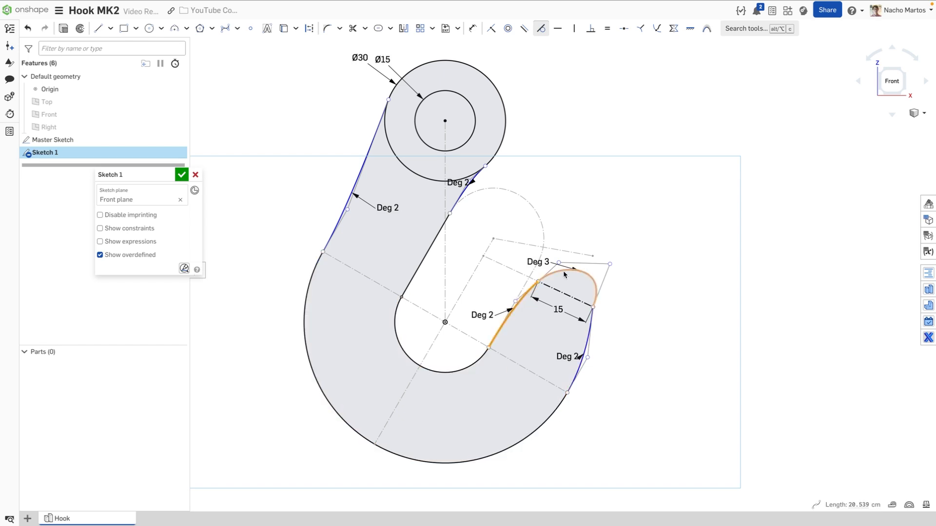
pyautogui.click(565, 271)
pyautogui.click(588, 339)
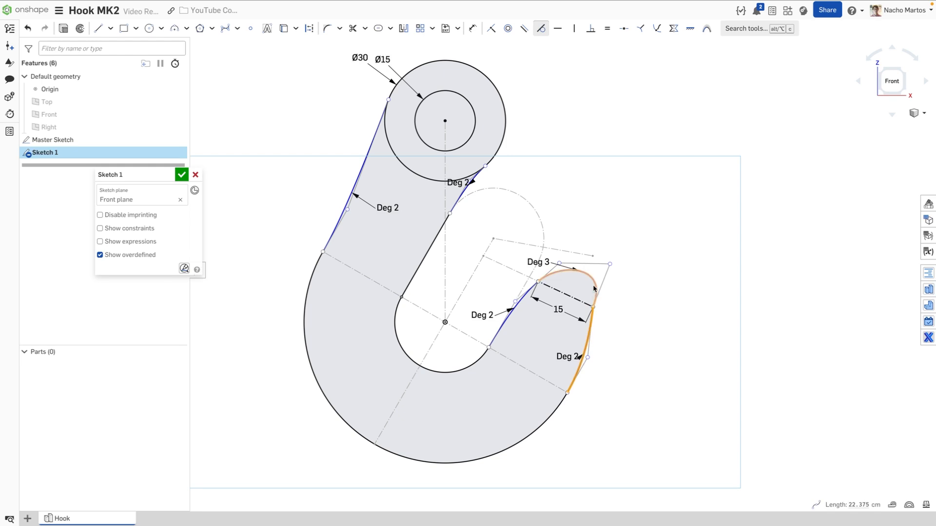
pyautogui.click(595, 295)
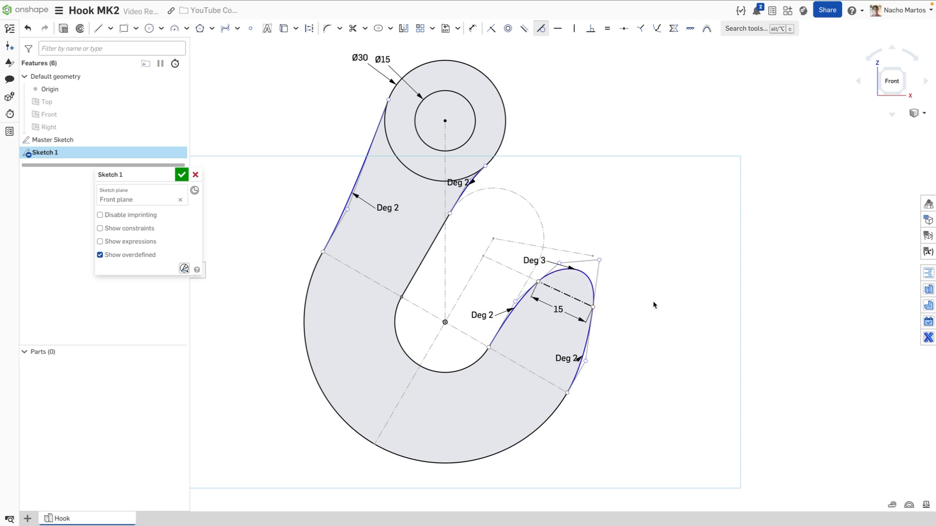
# Make the Deg 3 tip curve coincident with the Master Sketch point
pyautogui.press('Escape')
pyautogui.click(491, 29)
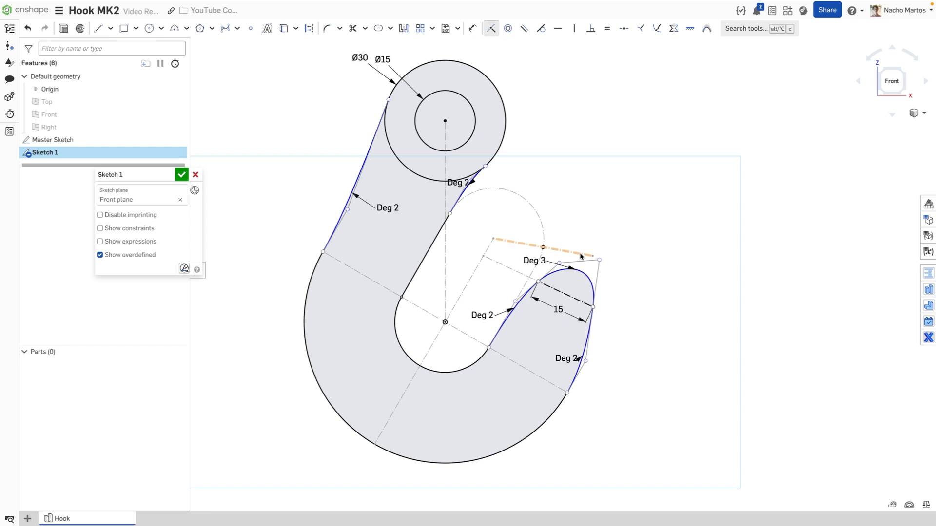
pyautogui.click(580, 271)
pyautogui.click(593, 255)
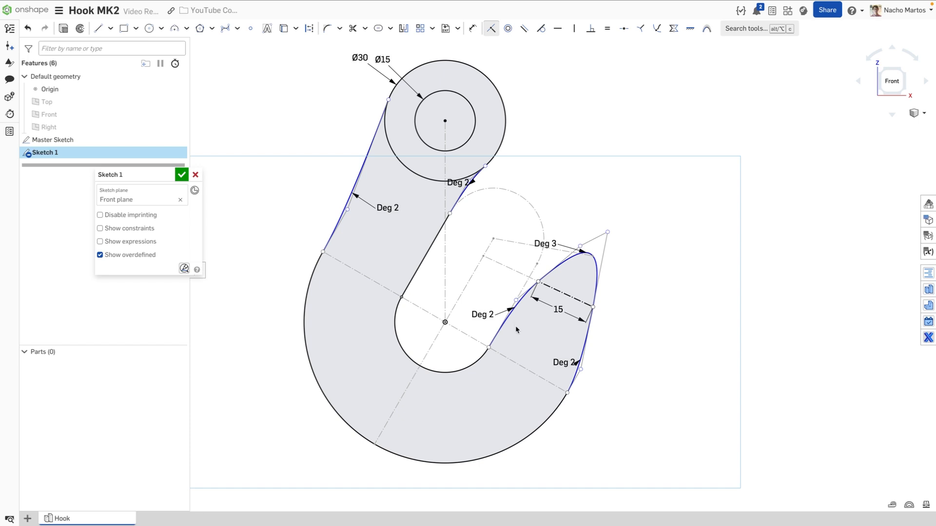
# Dimension both lower splines' control segments to 11
pyautogui.press('d')
pyautogui.click(510, 310)
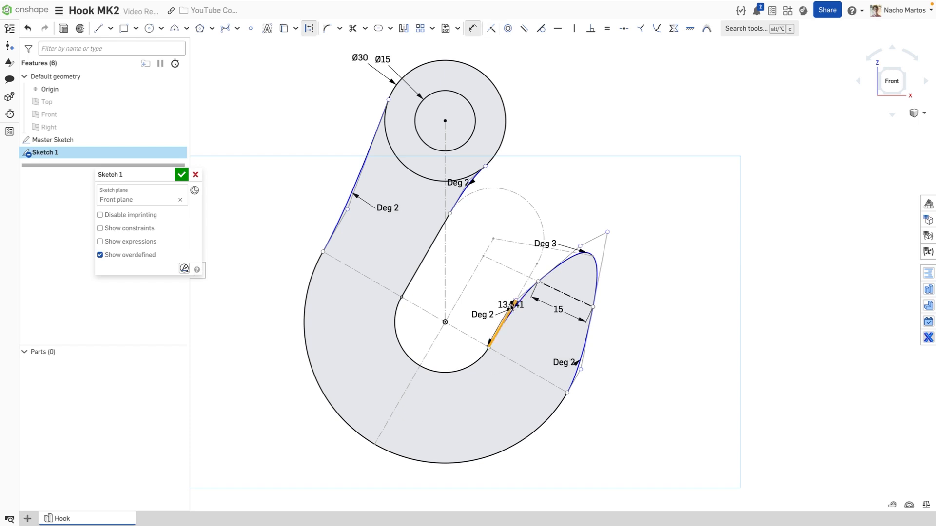
pyautogui.click(493, 300)
pyautogui.write('11')
pyautogui.press('Return')
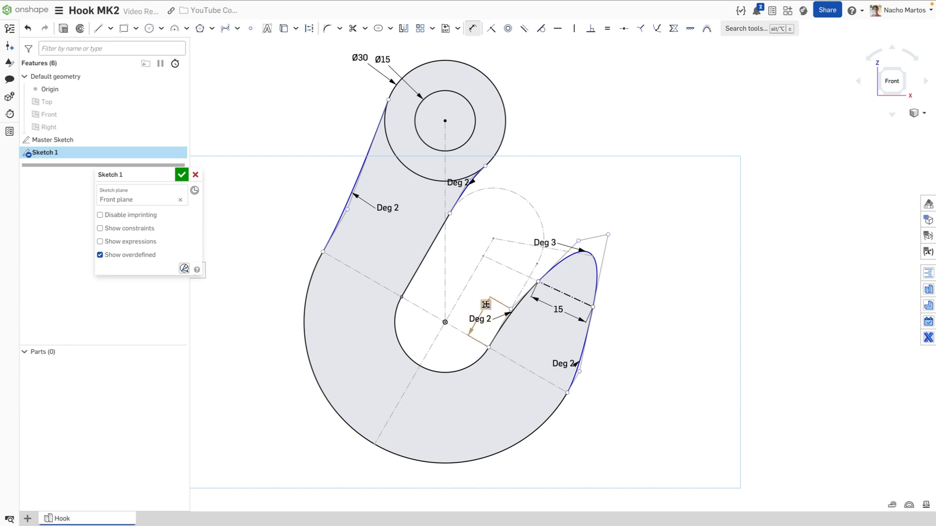
pyautogui.press('Escape')
pyautogui.moveTo(486, 307); pyautogui.dragTo(487, 281)
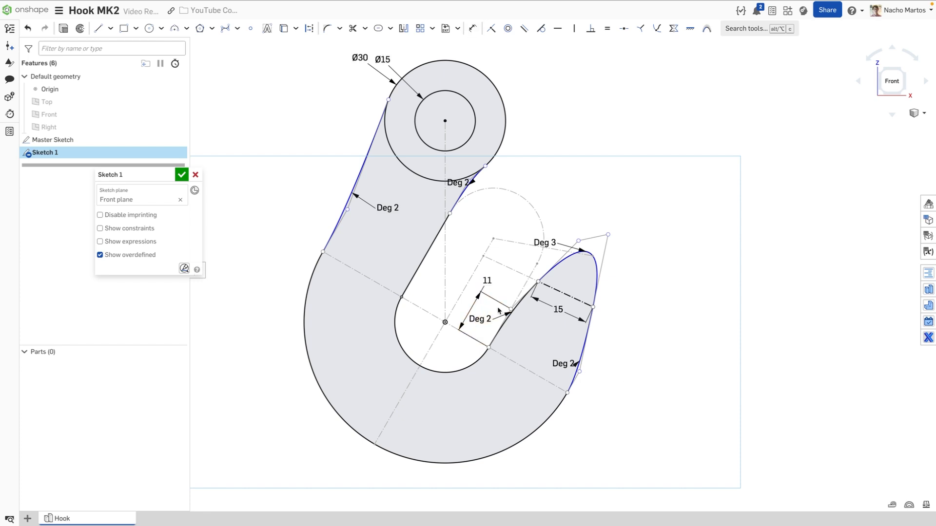
pyautogui.press('d')
pyautogui.click(575, 379)
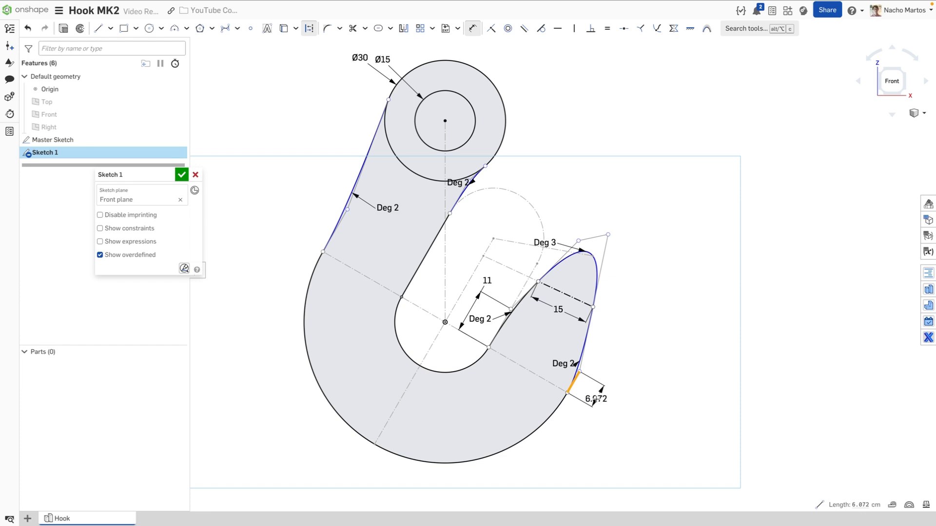
pyautogui.click(597, 398)
pyautogui.write('11')
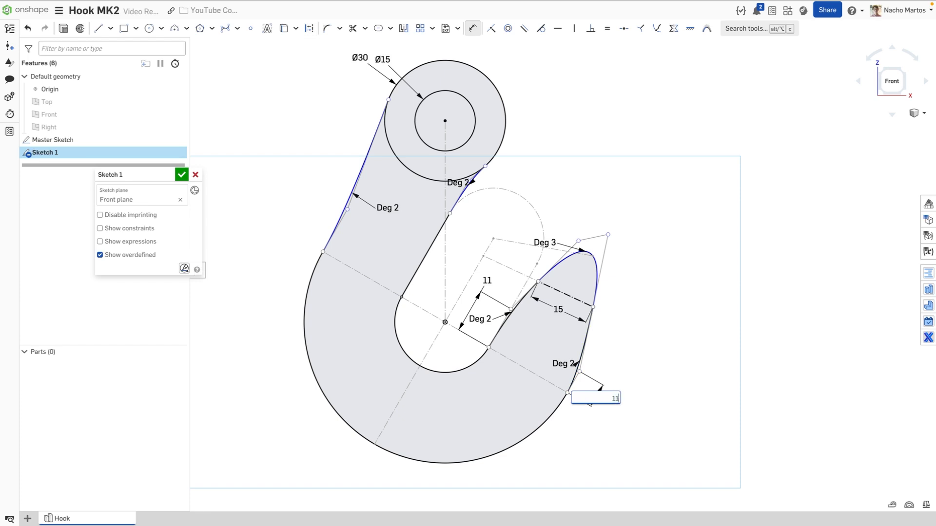
pyautogui.press('Return')
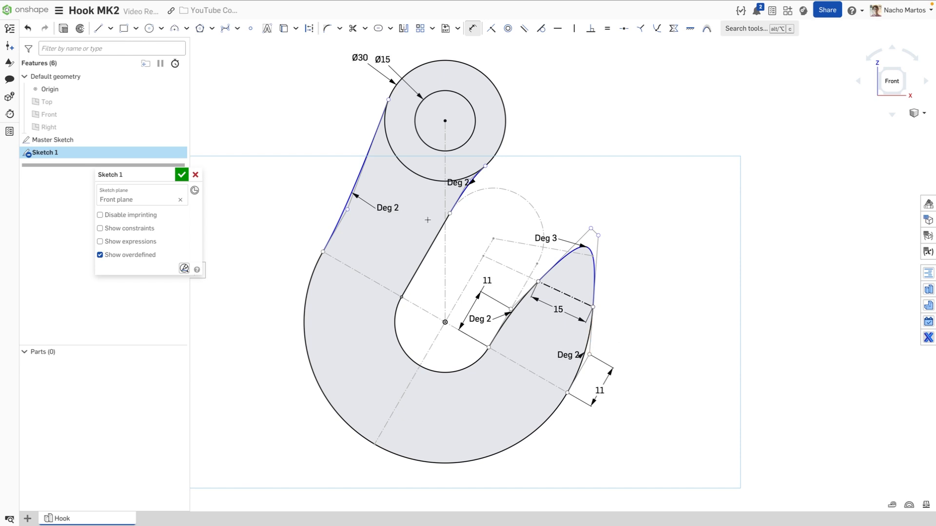
# Add a control point to the right lower spline and reshape it
pyautogui.click(237, 28)
pyautogui.click(252, 78)
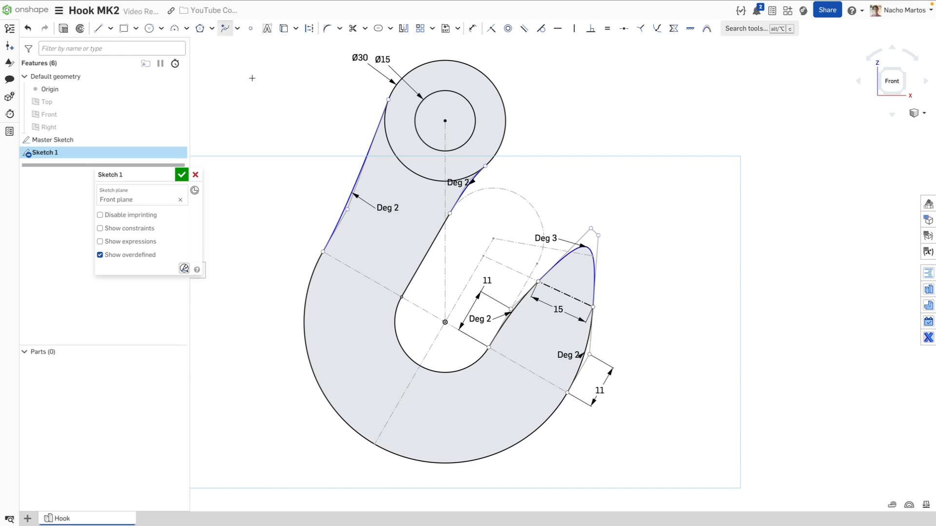
pyautogui.click(591, 333)
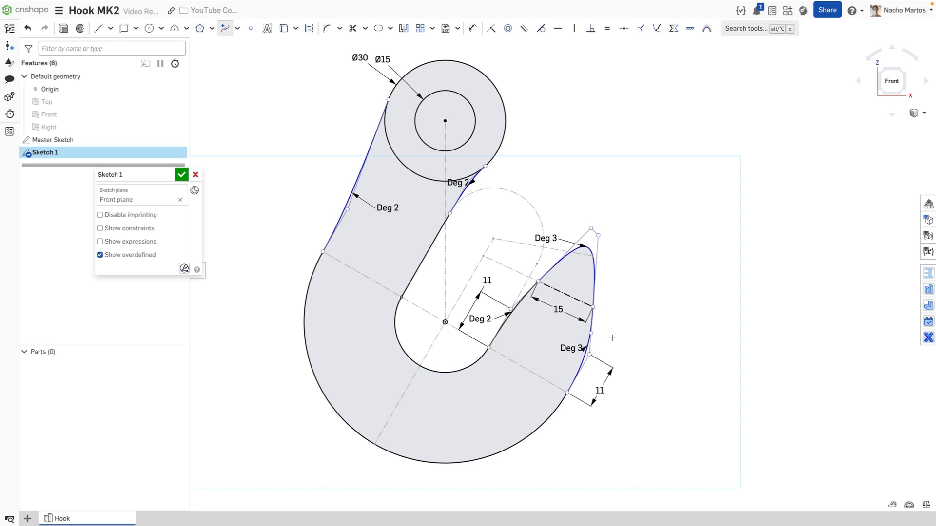
pyautogui.press('Escape')
pyautogui.moveTo(591, 334); pyautogui.dragTo(578, 337)
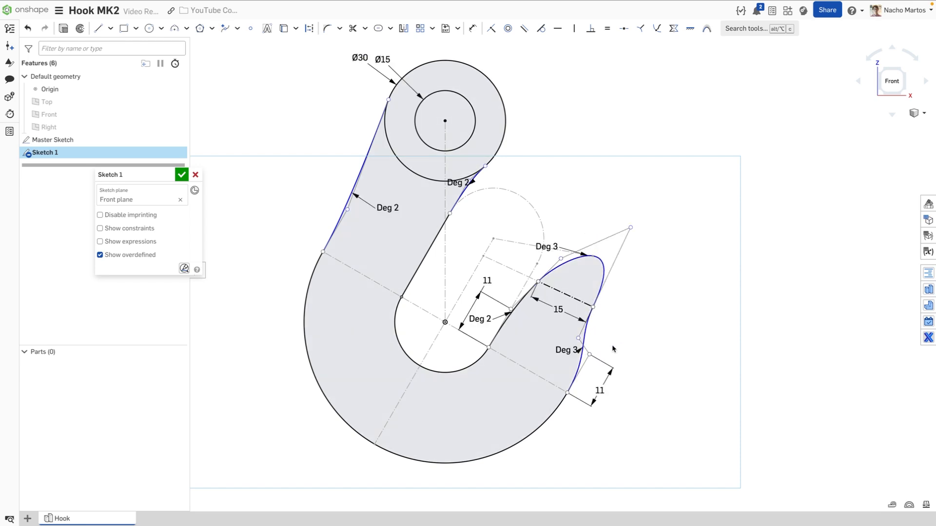
# Dimension the tip's control segment to 9 and the tip control point's vertical offset to 2
pyautogui.press('d')
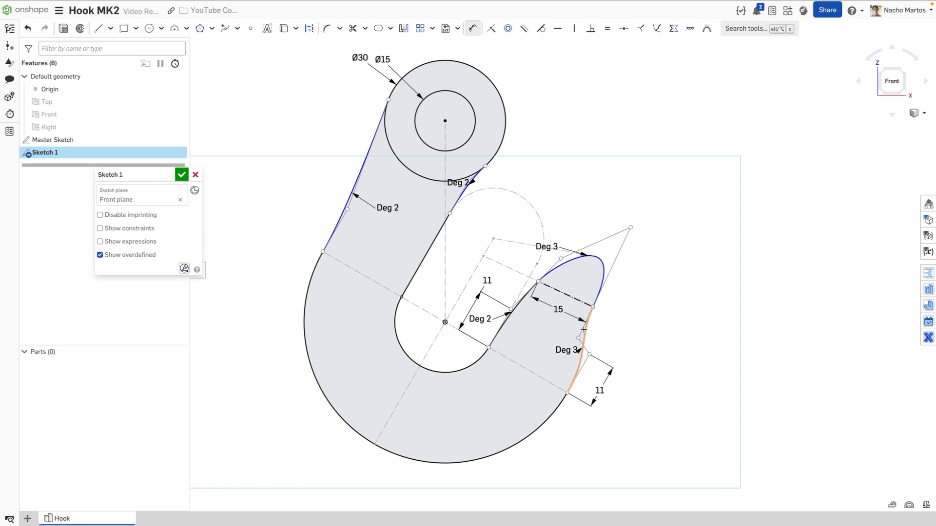
pyautogui.click(585, 330)
pyautogui.click(543, 340)
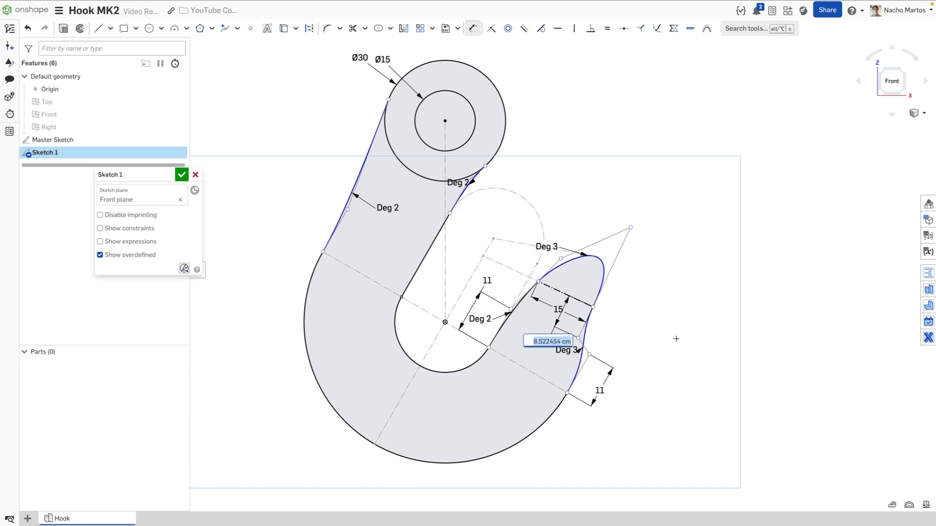
pyautogui.write('9')
pyautogui.press('Return')
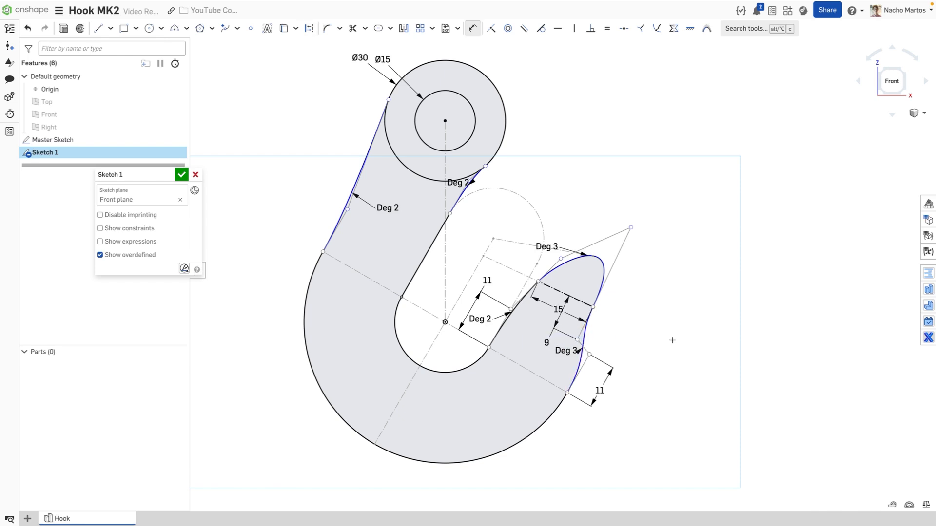
pyautogui.click(631, 228)
pyautogui.click(560, 259)
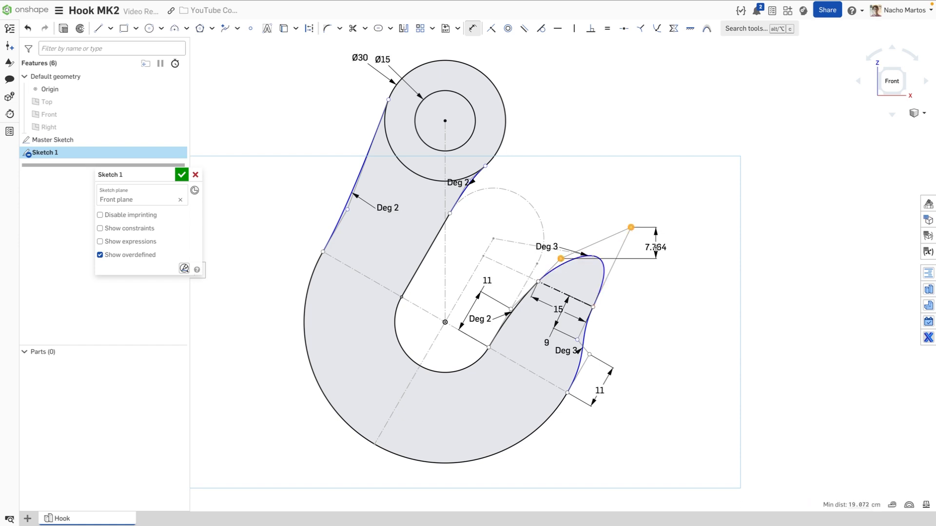
pyautogui.click(656, 247)
pyautogui.write('2')
pyautogui.press('Return')
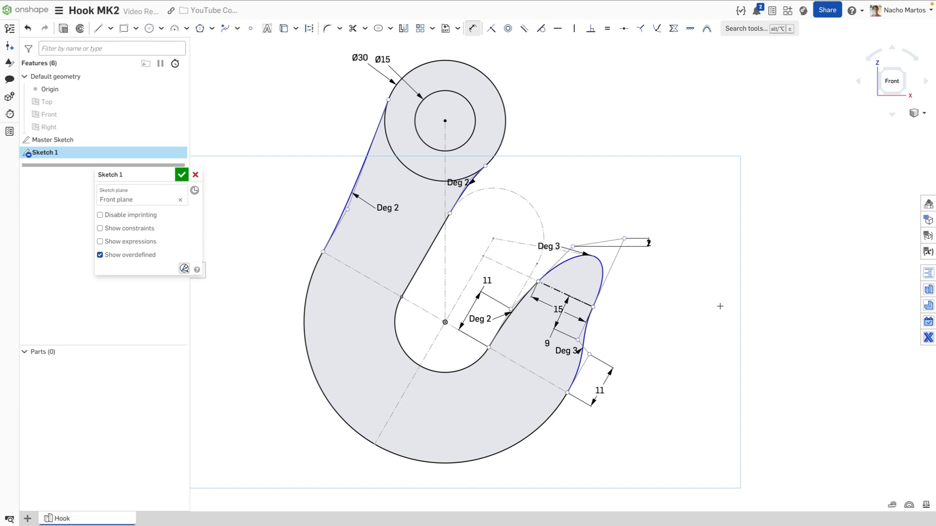
# Move the Deg 2, Deg 3, 15 and 2 labels clear of the hook outline
pyautogui.press('Escape')
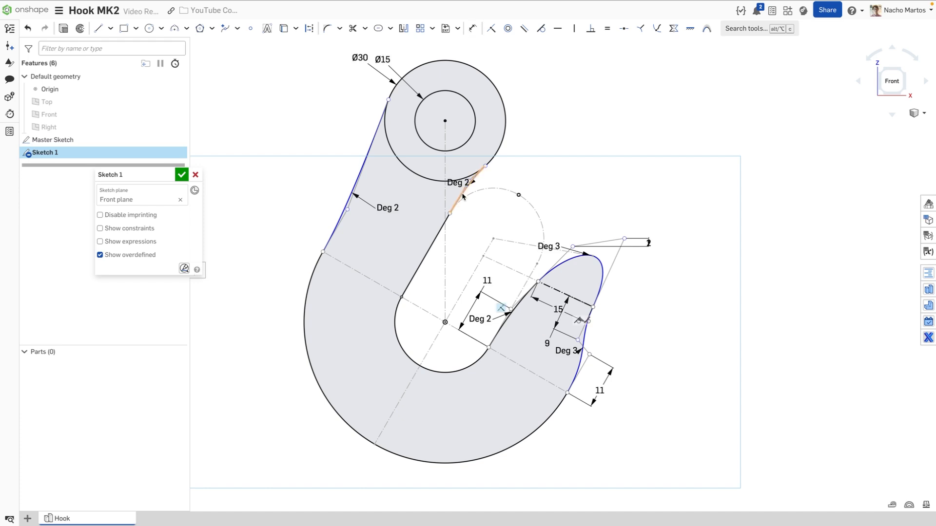
pyautogui.moveTo(470, 182); pyautogui.dragTo(524, 169)
pyautogui.moveTo(390, 208); pyautogui.dragTo(318, 175)
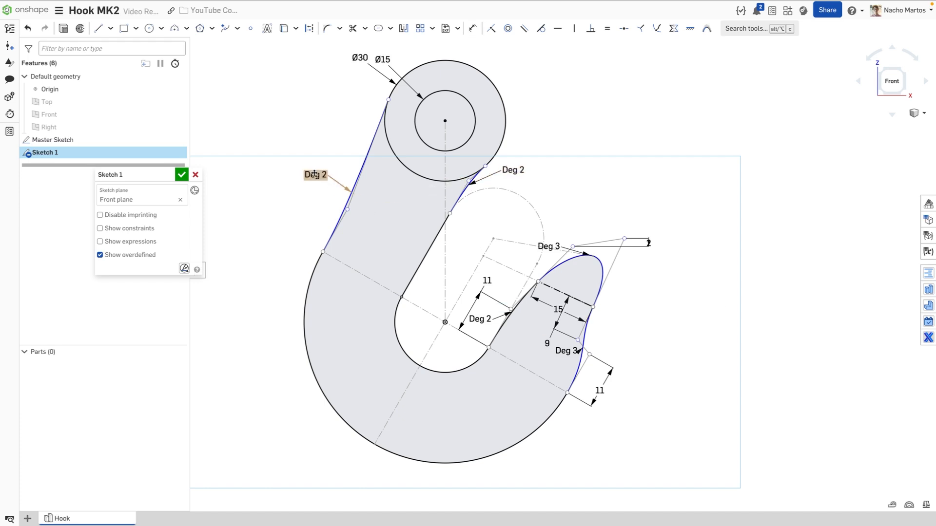
pyautogui.moveTo(565, 351); pyautogui.dragTo(621, 335)
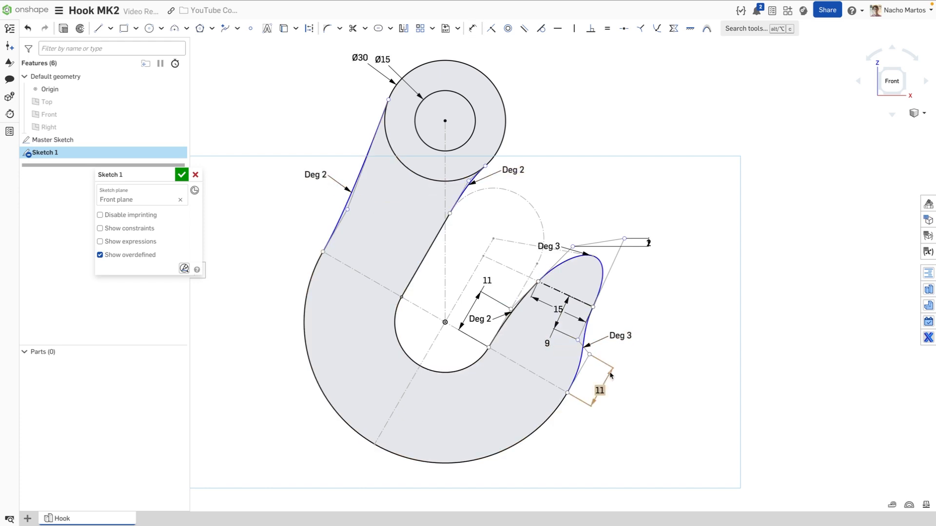
pyautogui.moveTo(558, 309); pyautogui.dragTo(573, 284)
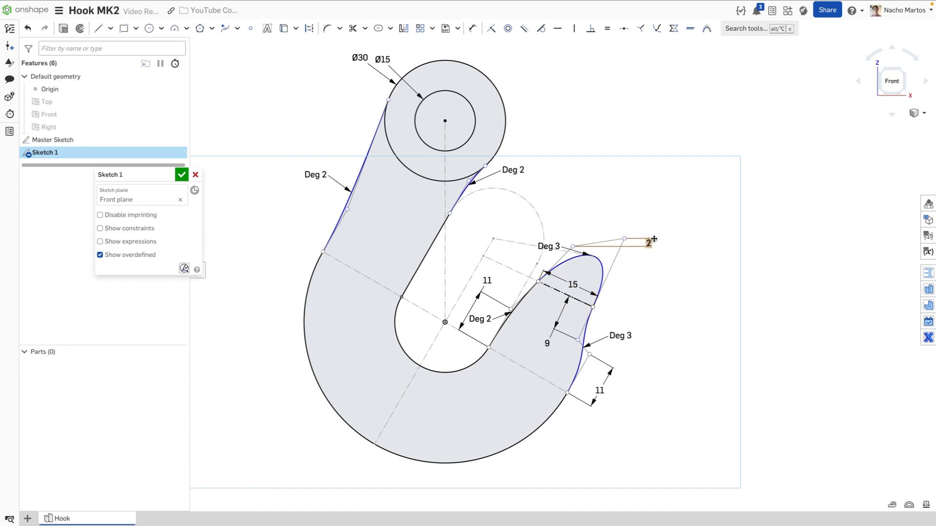
pyautogui.moveTo(649, 242); pyautogui.dragTo(648, 261)
# Dimension the upper-left straight edge to 20
pyautogui.press('d')
pyautogui.click(364, 169)
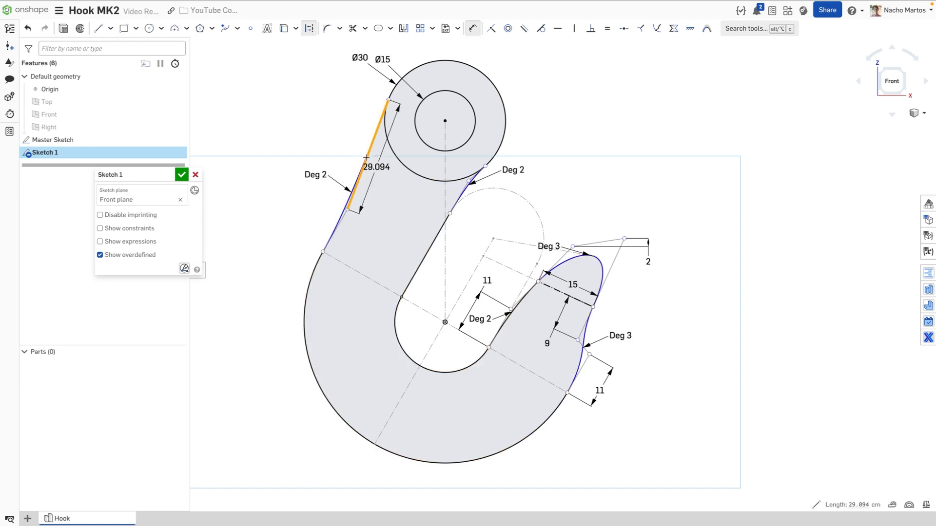
pyautogui.click(322, 128)
pyautogui.write('20')
pyautogui.press('Return')
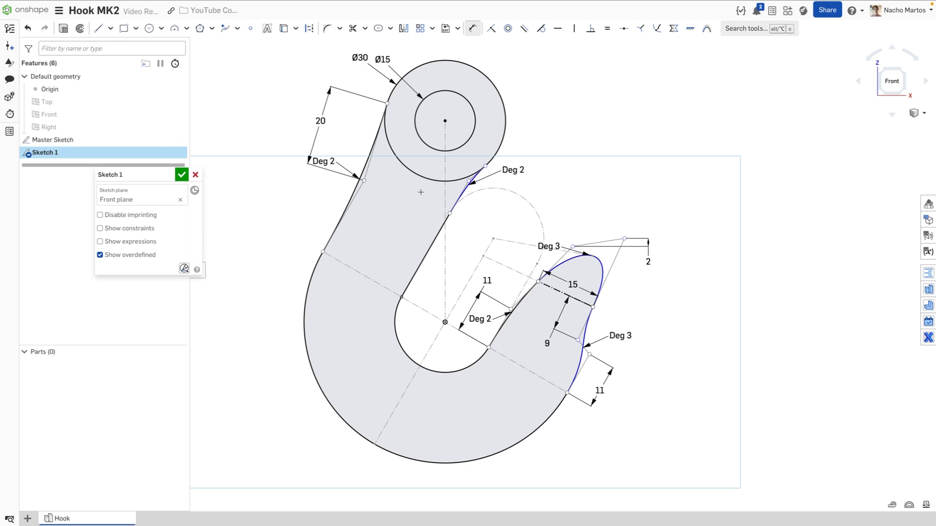
pyautogui.scroll(4, 482, 200)
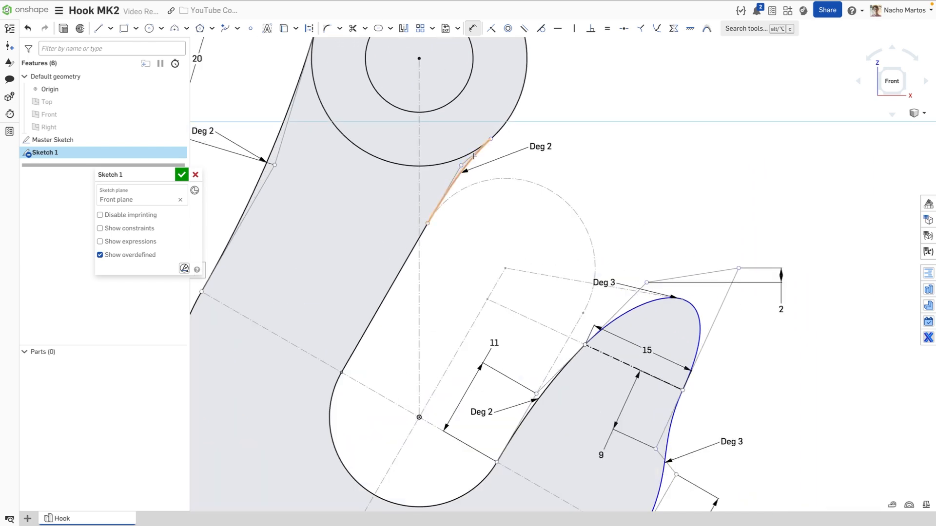
pyautogui.press('Escape')
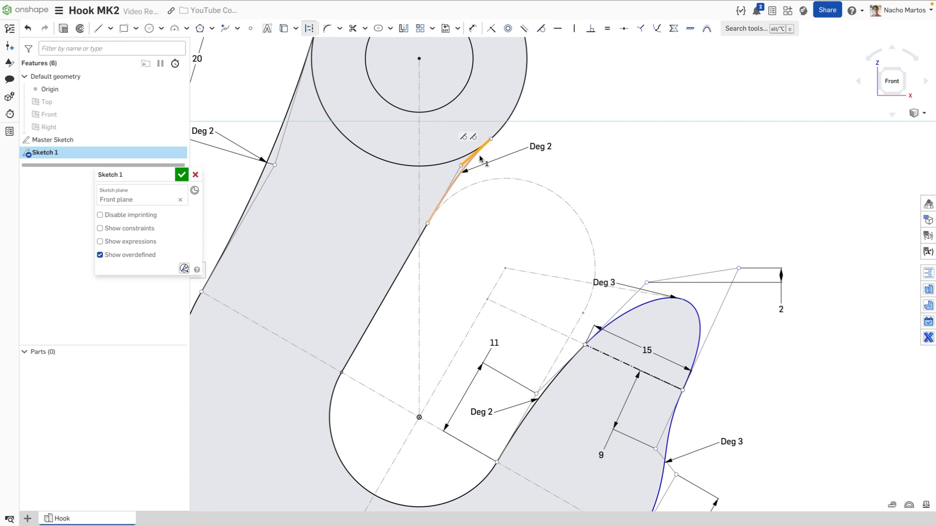
# Dimension the short upper spline to 6 and fit the front view to the whole hook
pyautogui.press('d')
pyautogui.click(472, 156)
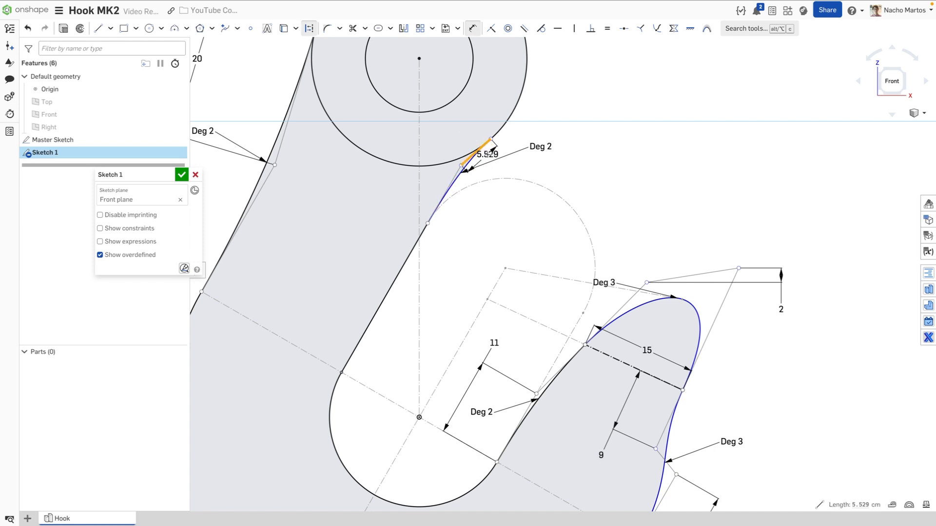
pyautogui.click(511, 158)
pyautogui.write('6')
pyautogui.press('Return')
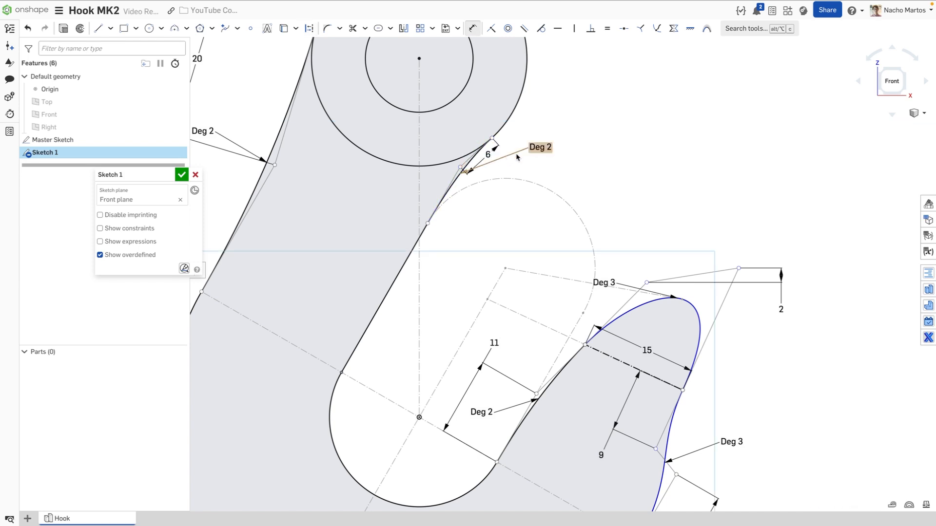
pyautogui.scroll(-3, 583, 156)
pyautogui.click(894, 83)
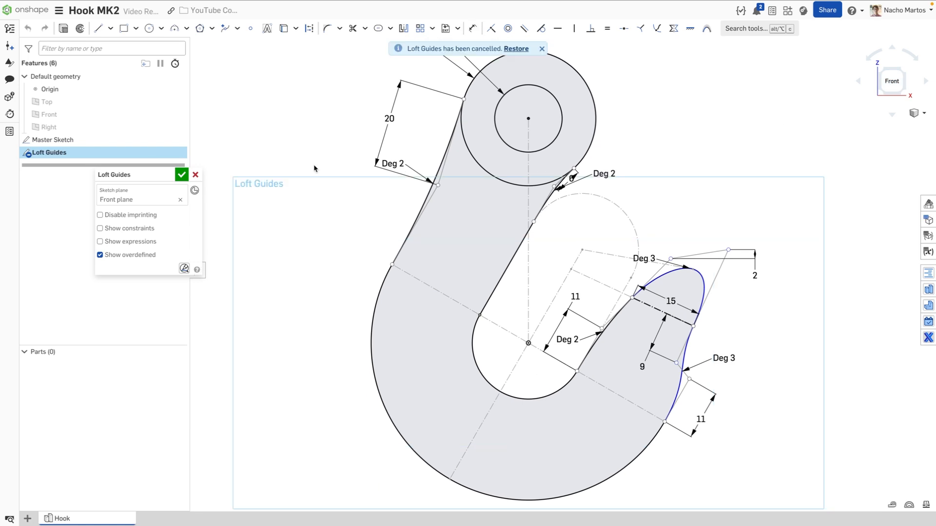
# Draw a line across the hook's eye and a construction line from the circle centre to it
pyautogui.press('l')
pyautogui.click(464, 99)
pyautogui.click(574, 169)
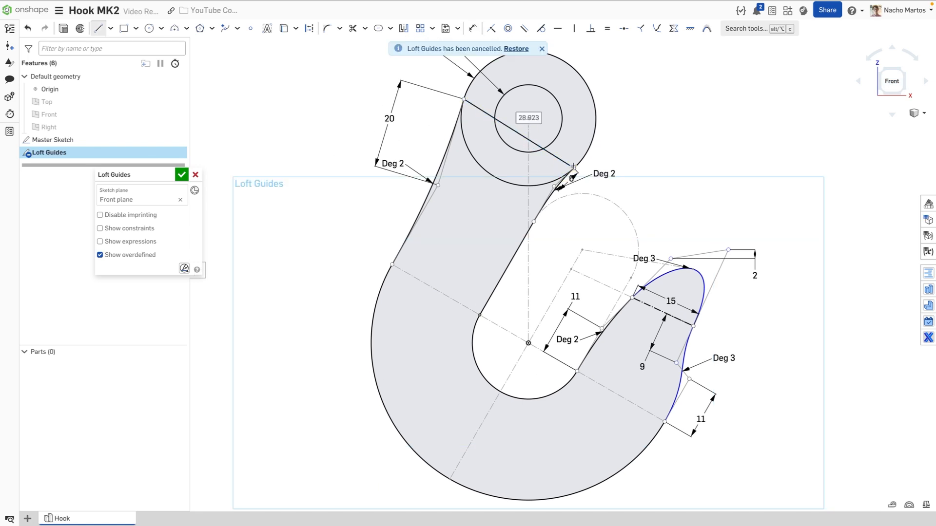
pyautogui.press('Escape')
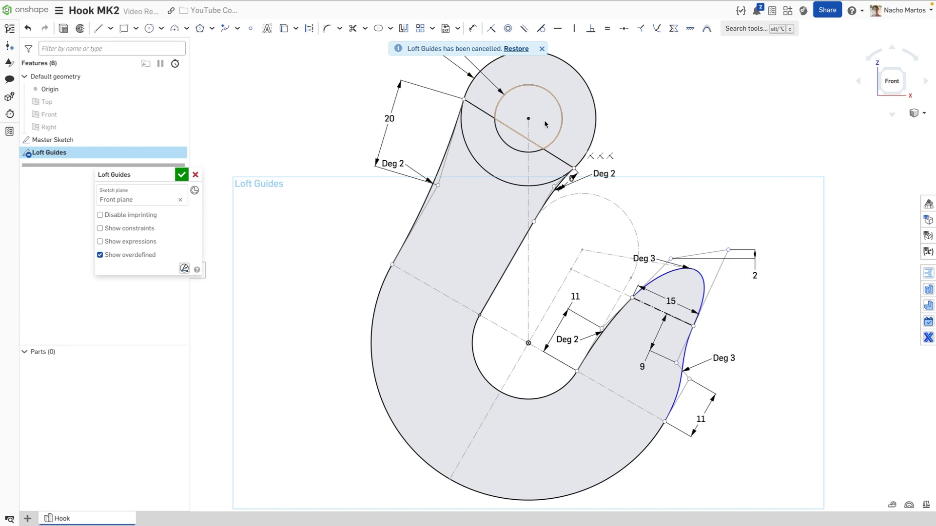
pyautogui.press('l')
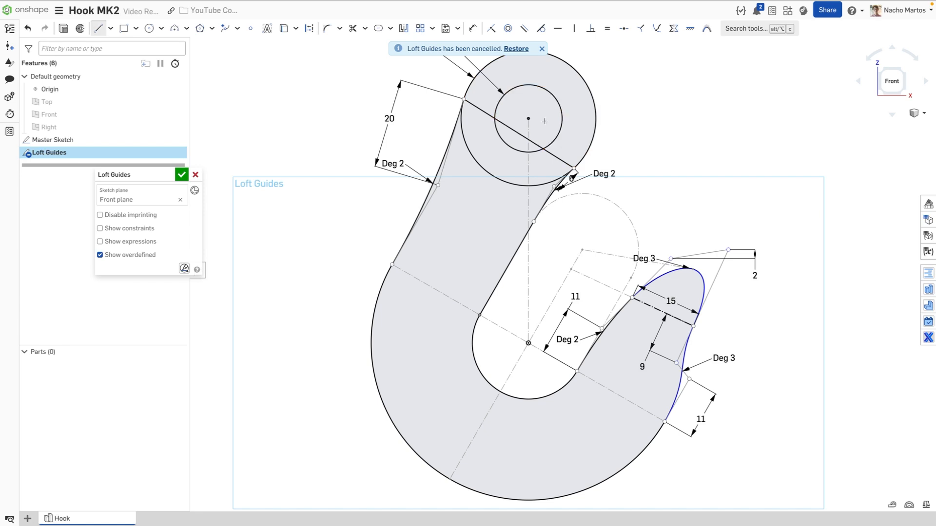
pyautogui.press('q')
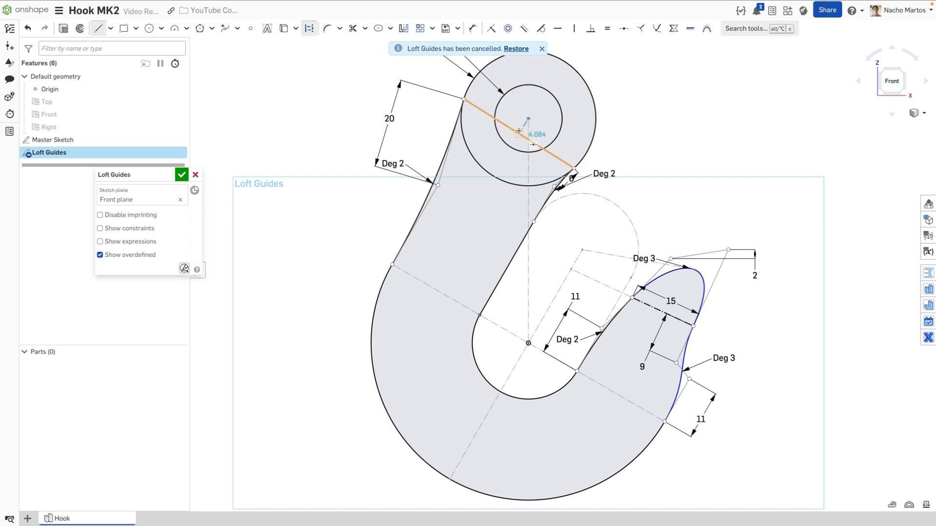
pyautogui.click(519, 133)
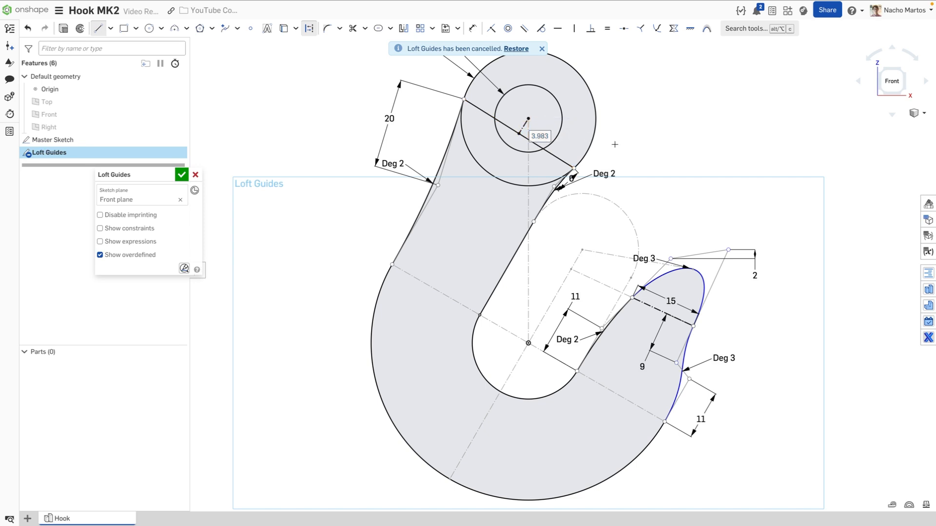
# Trim the lower-left arcs of both circles and accept the Loft Guides sketch
pyautogui.press('m')
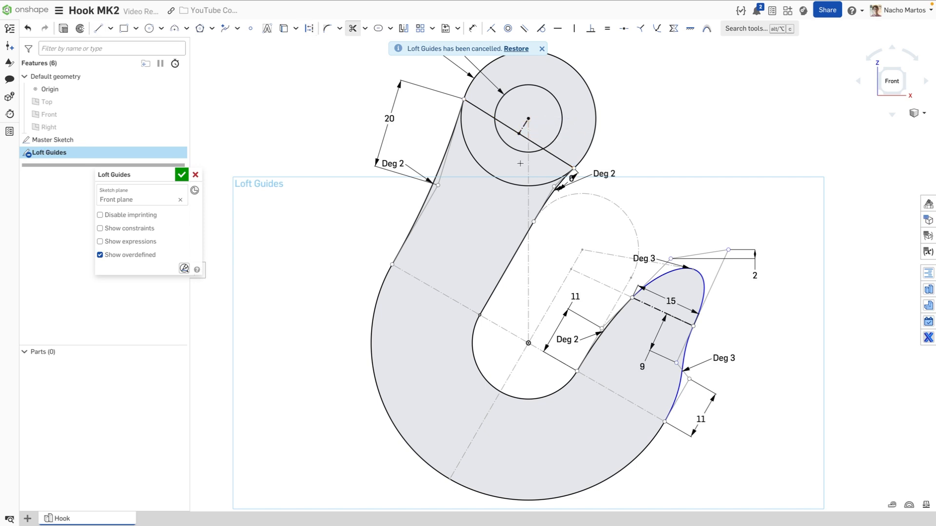
pyautogui.click(505, 143)
pyautogui.click(473, 157)
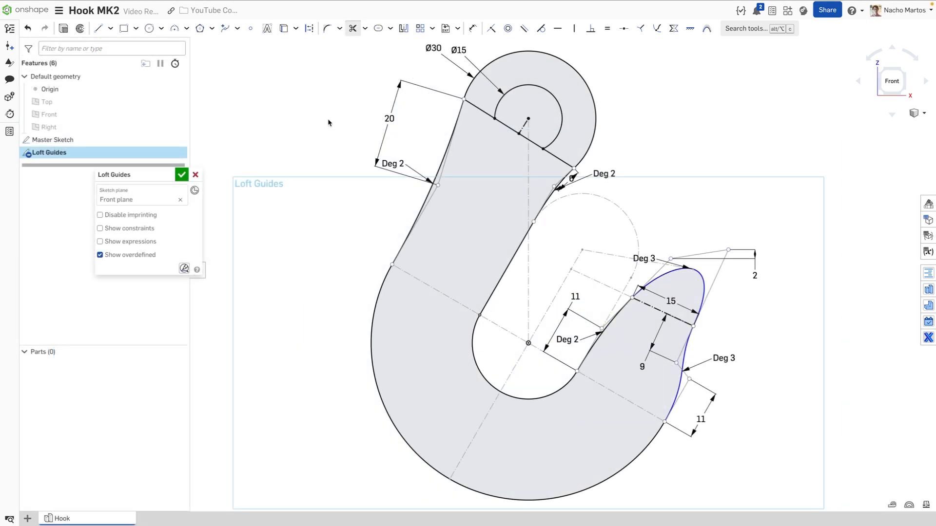
pyautogui.click(182, 175)
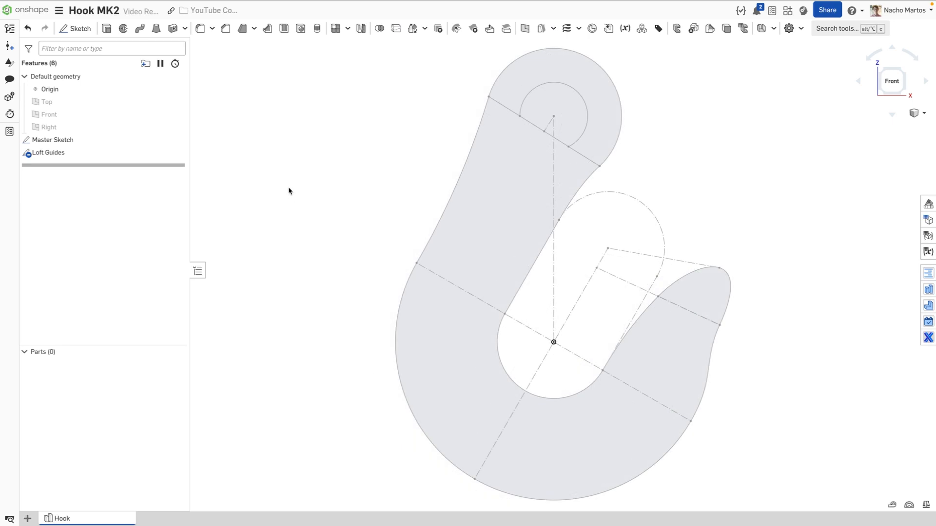
# Start a new sketch on a mate connector placed on the construction line
pyautogui.click(74, 29)
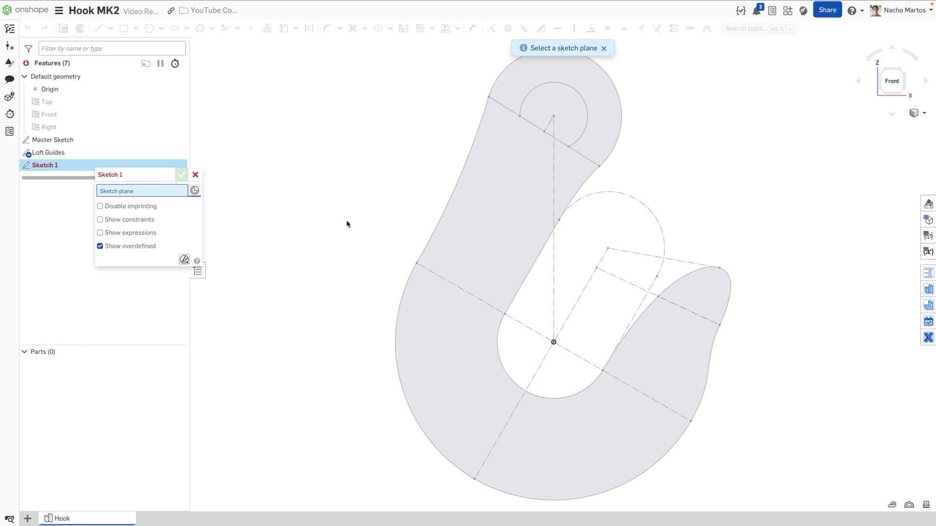
pyautogui.moveTo(449, 284)
pyautogui.mouseDown(button='right')
pyautogui.moveTo(448, 261)
pyautogui.moveTo(451, 285)
pyautogui.mouseUp(button='right')
pyautogui.click(450, 285)
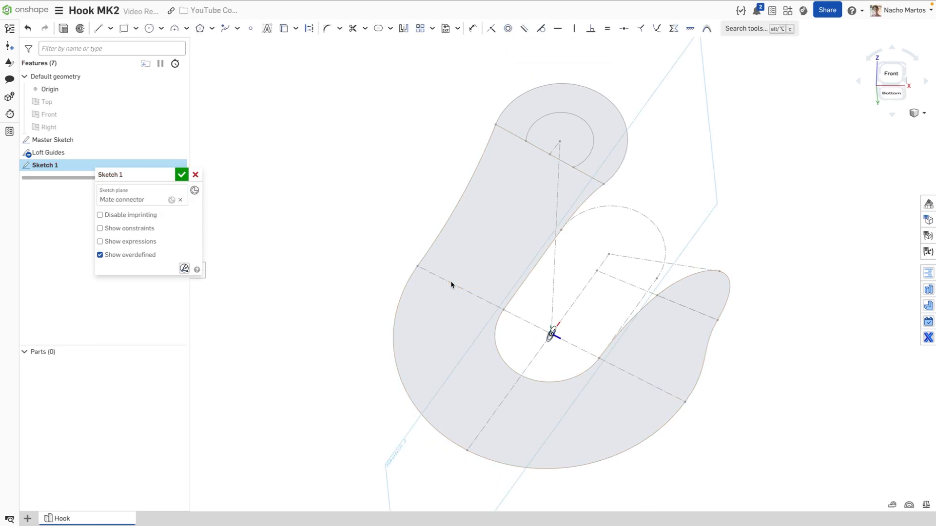
# Rotate the sketch's mate connector 90° about the Y axis
pyautogui.click(171, 200)
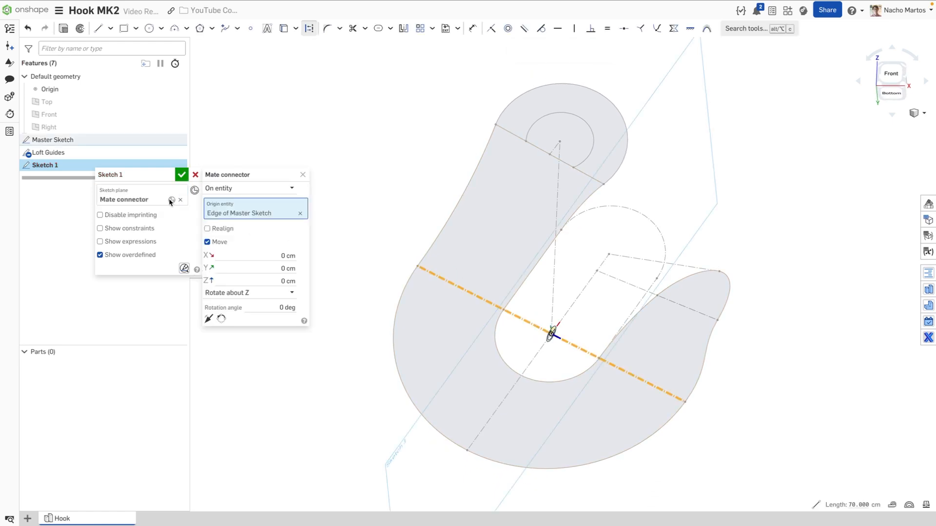
pyautogui.click(273, 293)
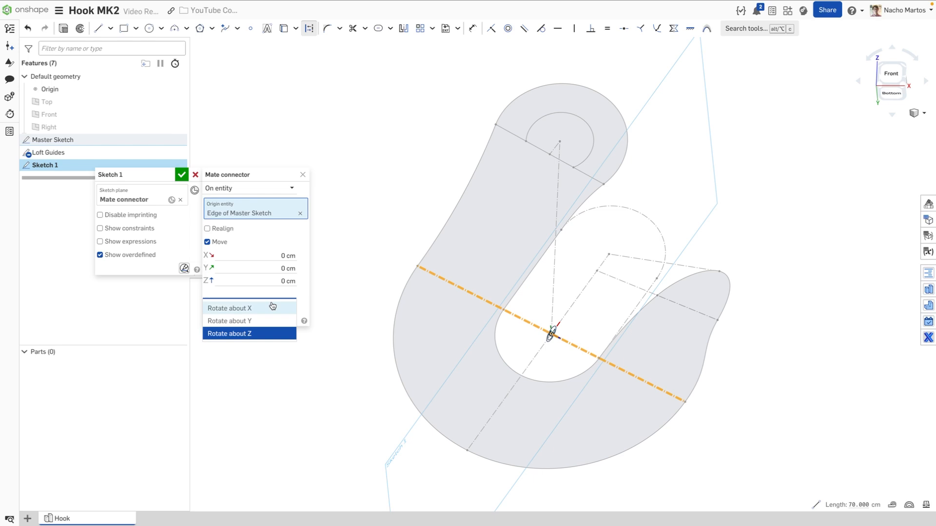
pyautogui.click(256, 321)
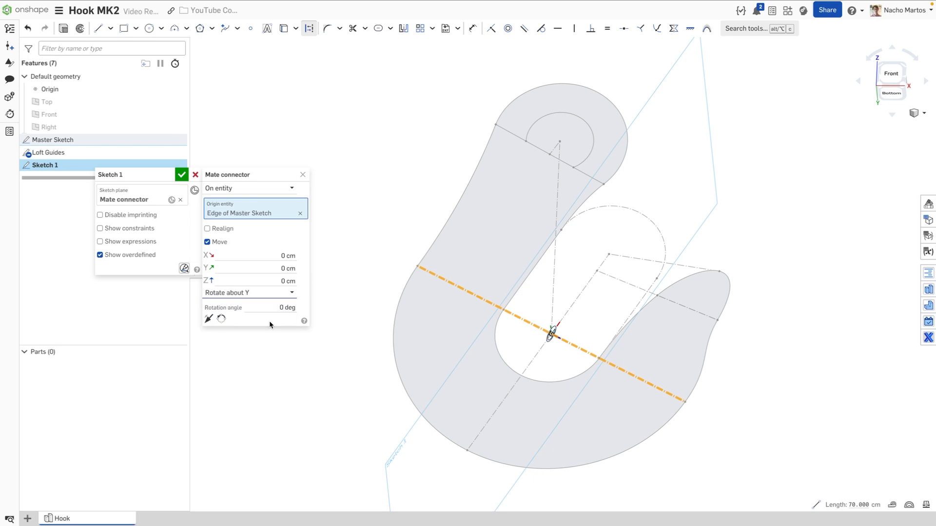
pyautogui.click(272, 307)
pyautogui.write('90')
pyautogui.press('Return')
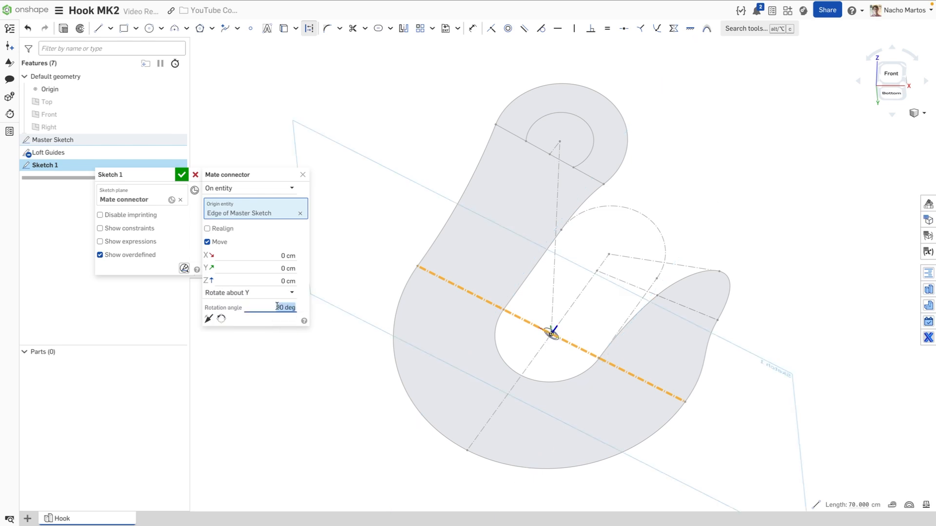
pyautogui.click(303, 174)
pyautogui.moveTo(324, 249); pyautogui.dragTo(328, 221, button='right')
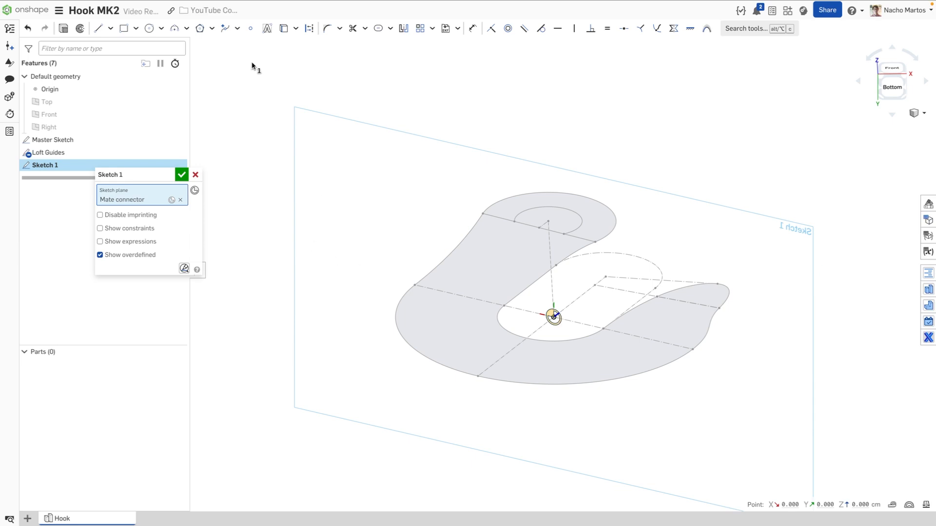
# Draw two three-point cross-section splines on either side of the opening, making the left spline's handles vertical
pyautogui.click(238, 28)
pyautogui.click(237, 43)
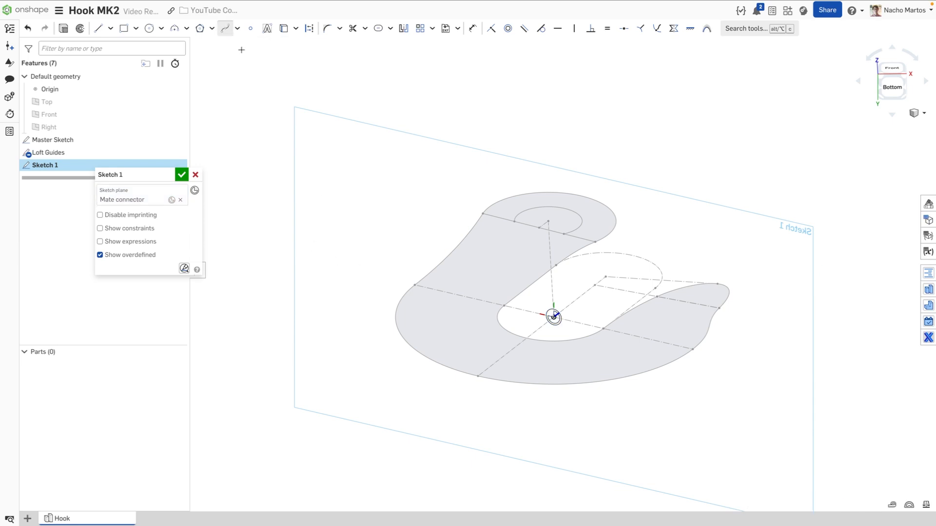
pyautogui.click(414, 284)
pyautogui.click(472, 267)
pyautogui.doubleClick(504, 305)
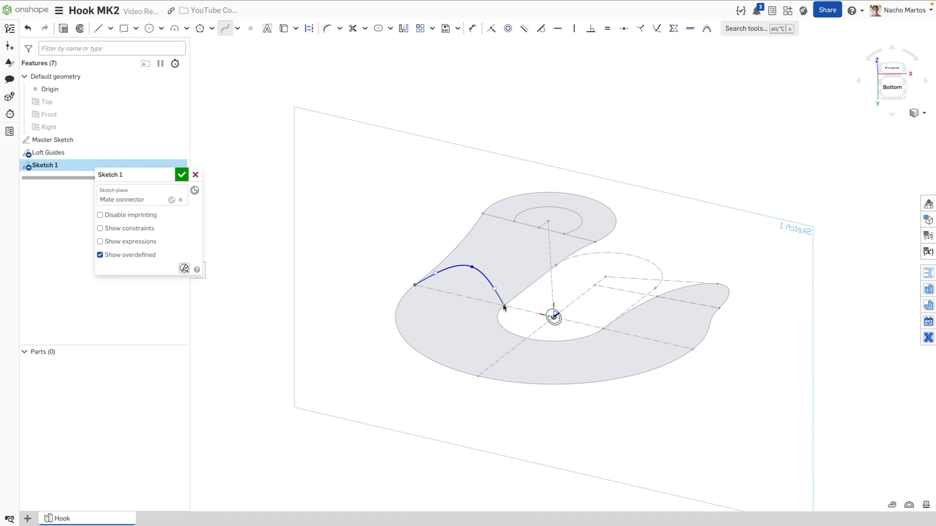
pyautogui.click(603, 329)
pyautogui.click(658, 310)
pyautogui.click(693, 349)
pyautogui.press('Escape')
pyautogui.press('Escape')
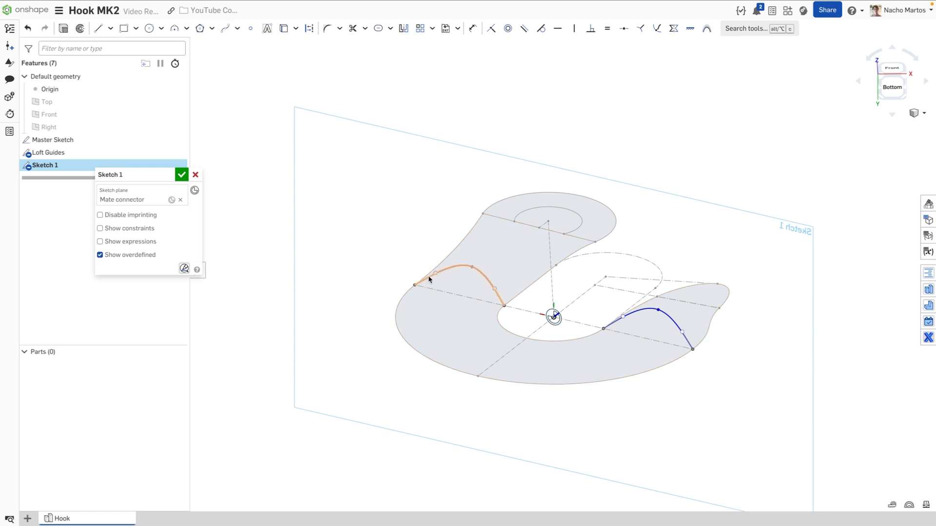
pyautogui.moveTo(433, 274); pyautogui.dragTo(416, 262)
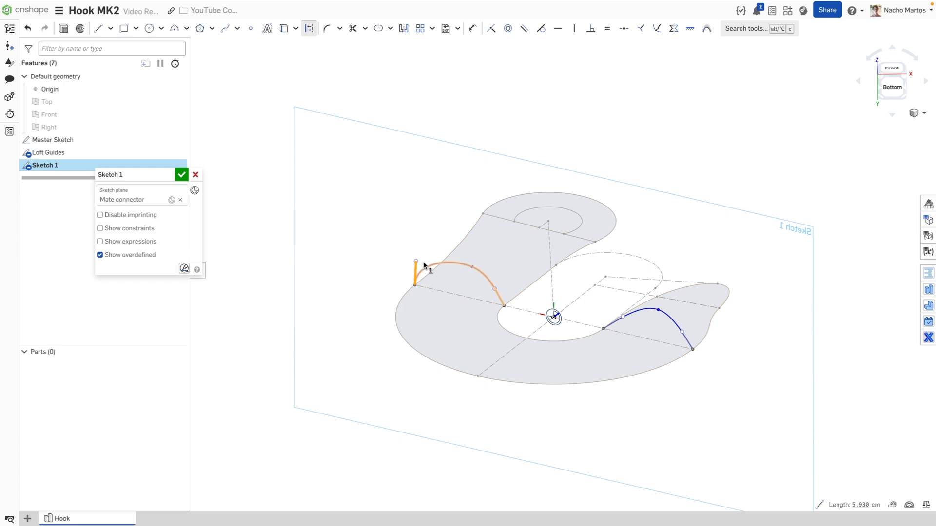
pyautogui.click(574, 31)
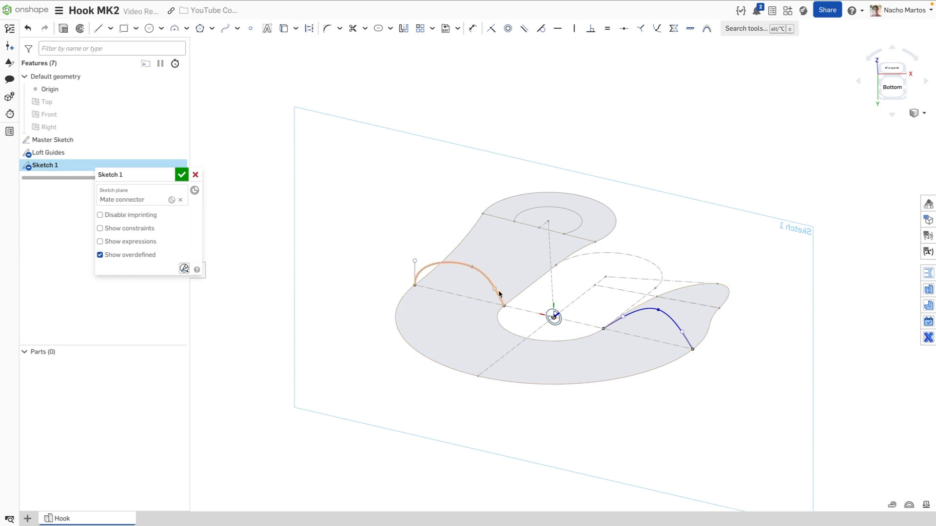
# Make the left spline's other end handle vertical and parallel to its middle point
pyautogui.click(510, 295)
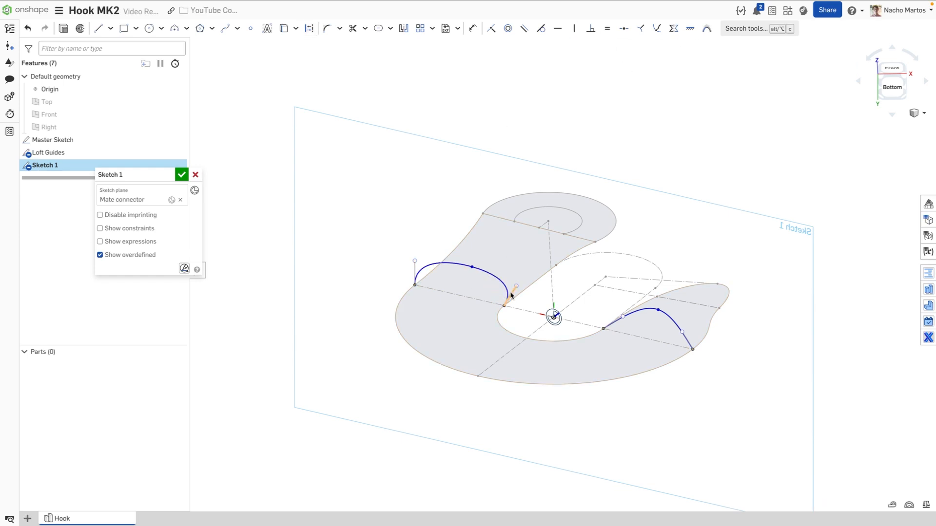
pyautogui.click(572, 31)
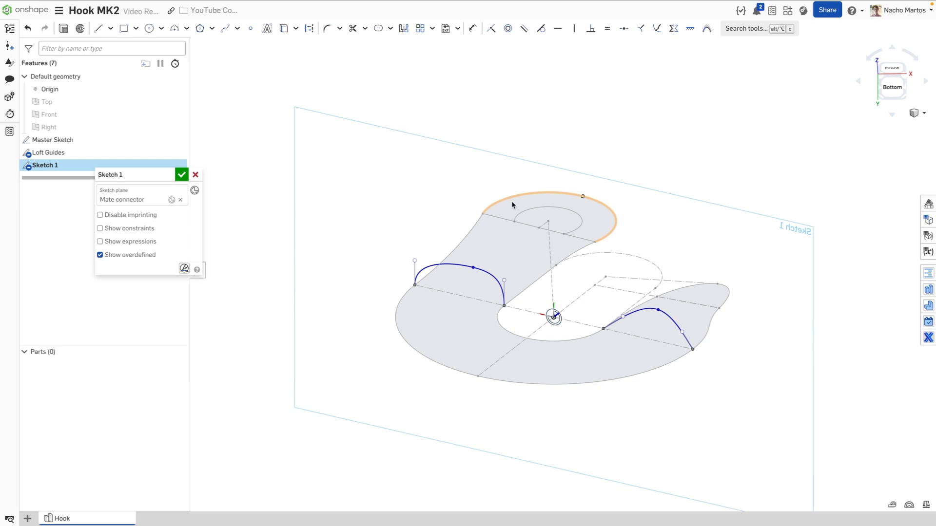
pyautogui.click(472, 269)
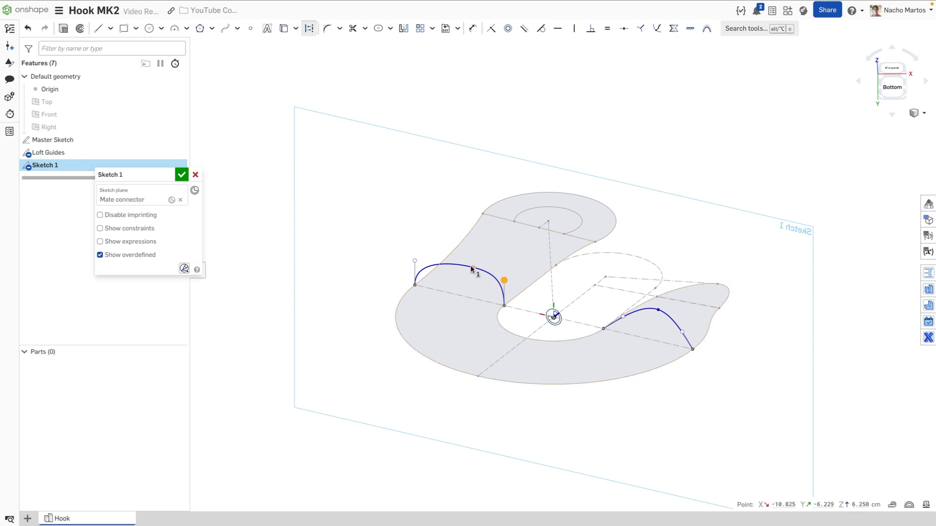
pyautogui.click(528, 31)
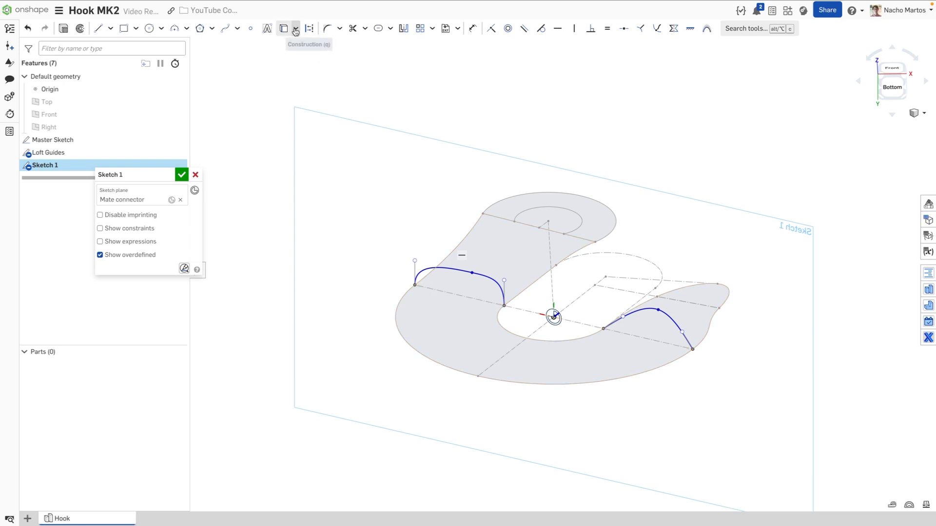
# Draw a construction baseline between the left spline's endpoints and place a point at its midpoint
pyautogui.click(101, 30)
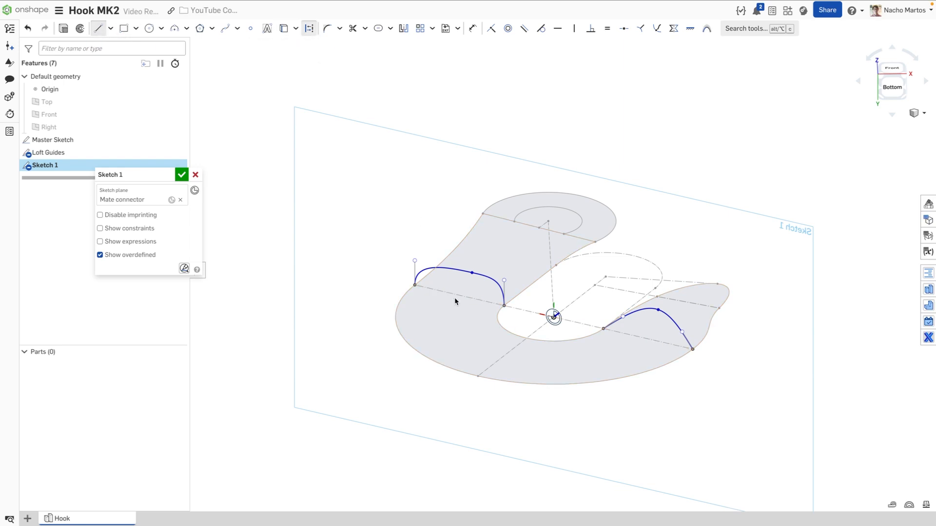
pyautogui.moveTo(413, 287); pyautogui.dragTo(504, 305)
pyautogui.press('s')
pyautogui.click(550, 301)
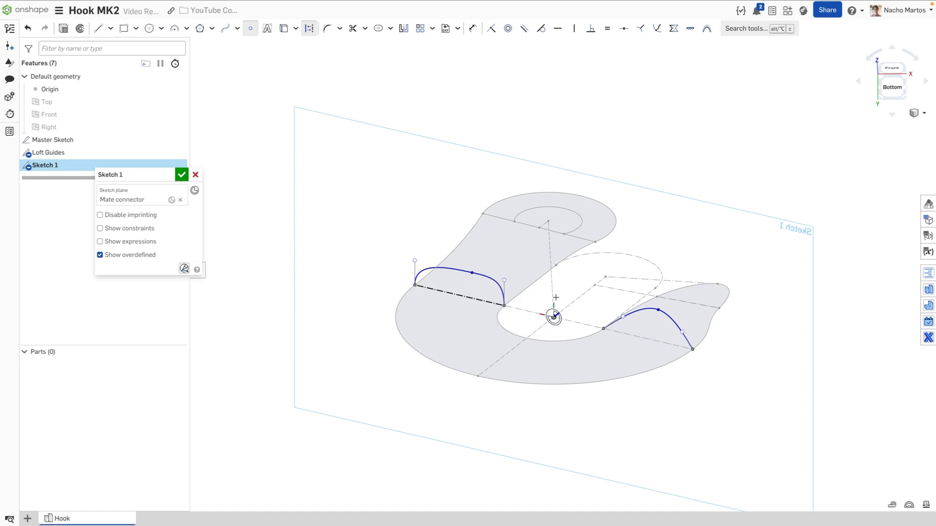
pyautogui.click(459, 295)
pyautogui.press('Escape')
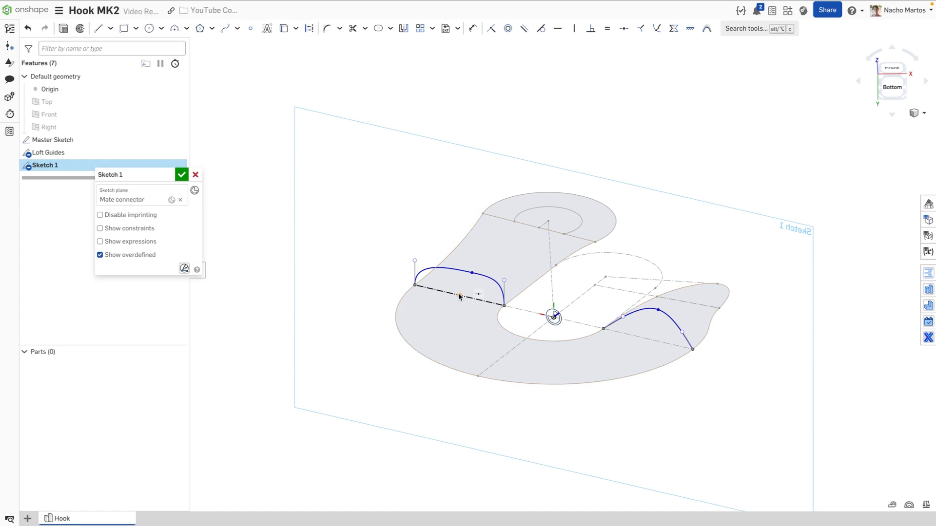
# Align the spline's middle point vertically with the baseline midpoint and make both end handles equal
pyautogui.click(459, 295)
pyautogui.click(472, 273)
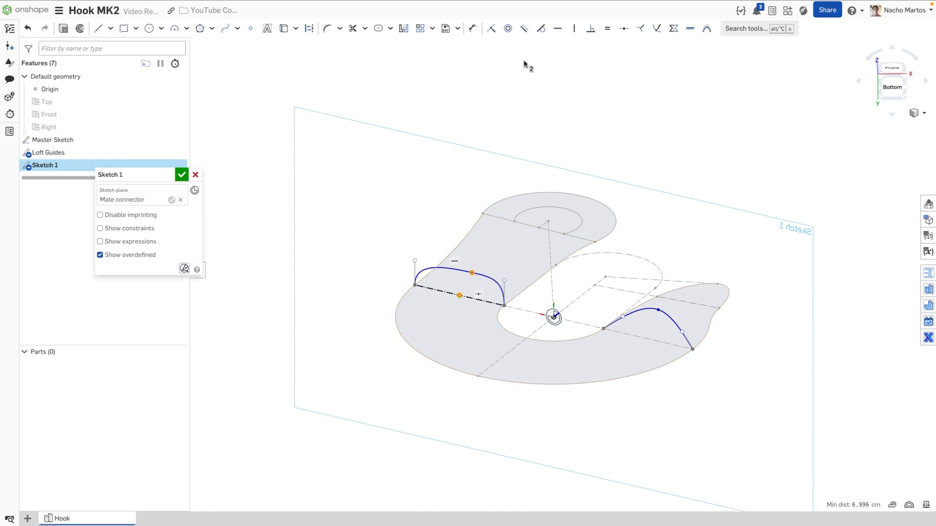
pyautogui.click(574, 29)
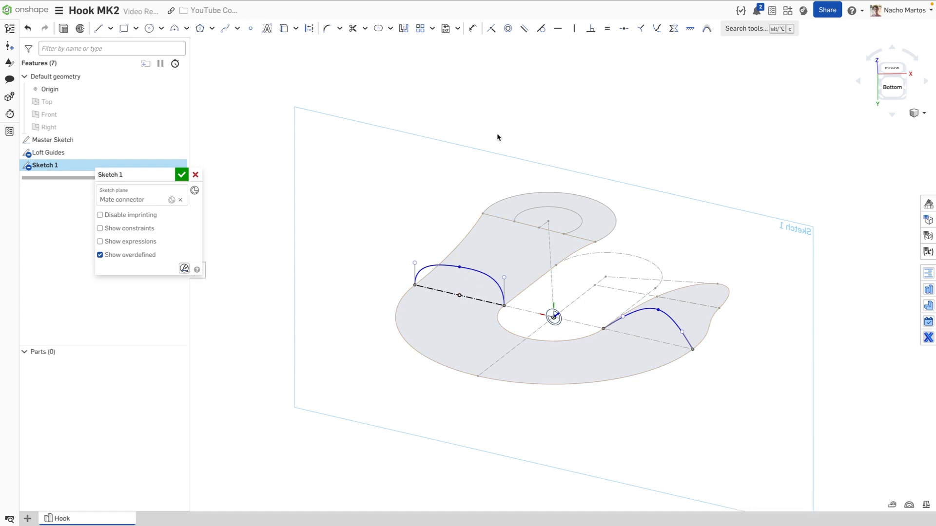
pyautogui.click(504, 292)
pyautogui.click(414, 276)
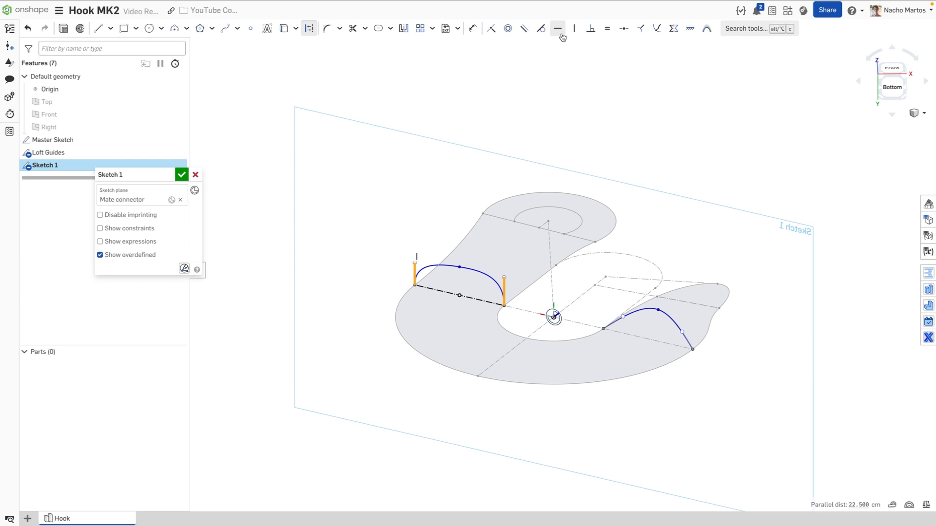
pyautogui.click(607, 29)
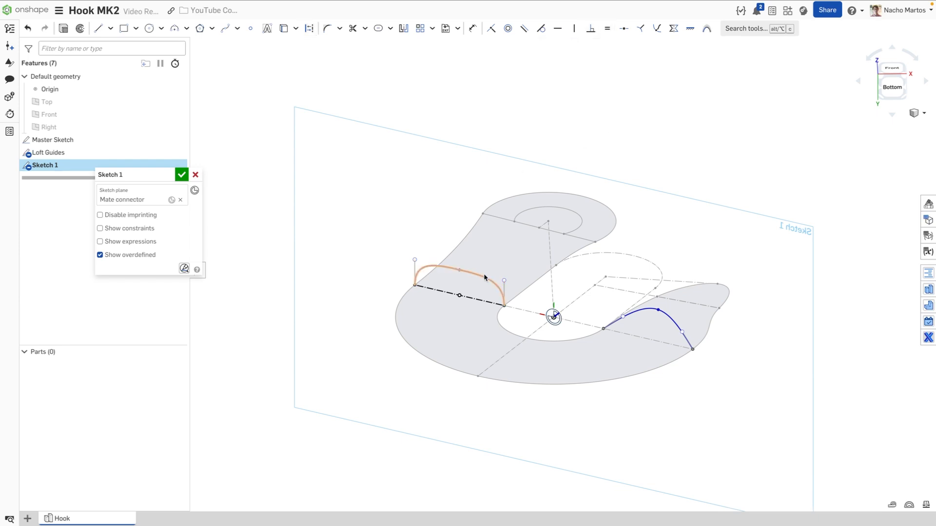
# Dimension the left spline's handle height to 3 cm
pyautogui.press('d')
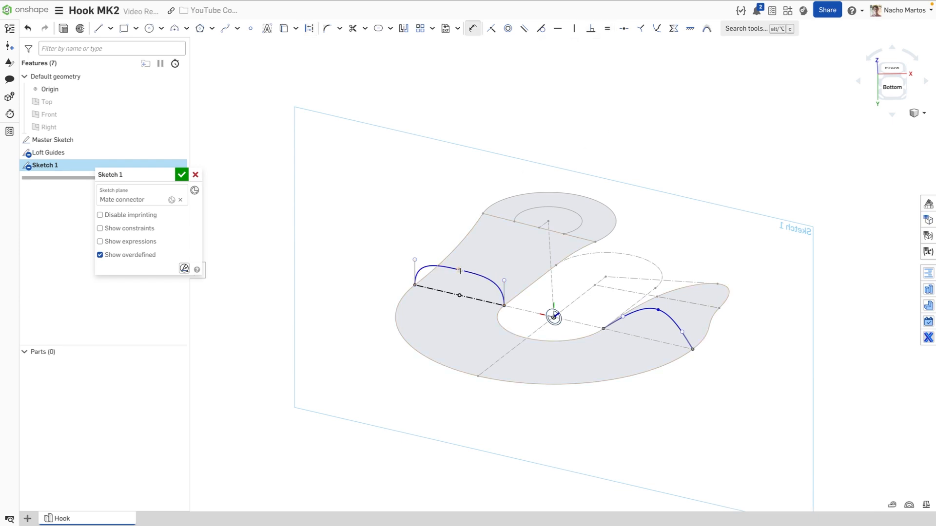
pyautogui.doubleClick(386, 270)
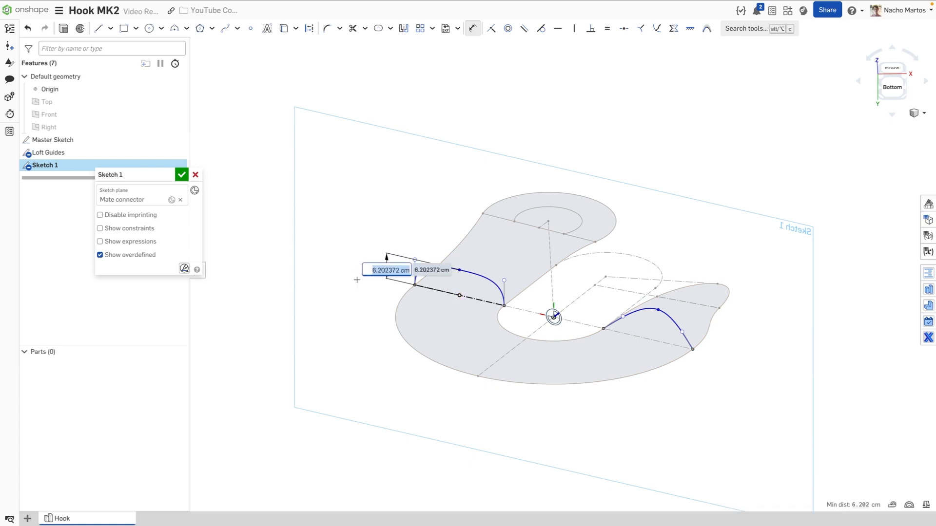
pyautogui.scroll(3, 377, 292)
pyautogui.moveTo(377, 298); pyautogui.dragTo(368, 300, button='middle')
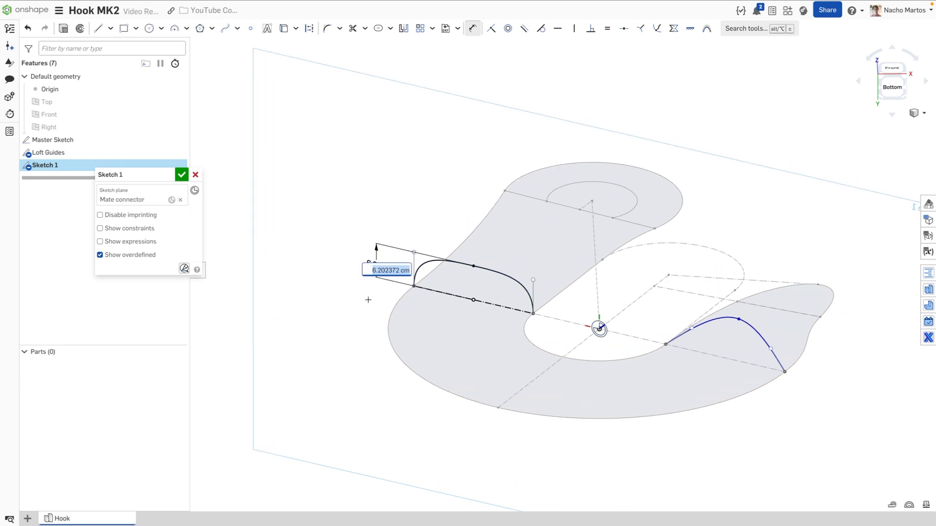
pyautogui.write('3')
pyautogui.press('Return')
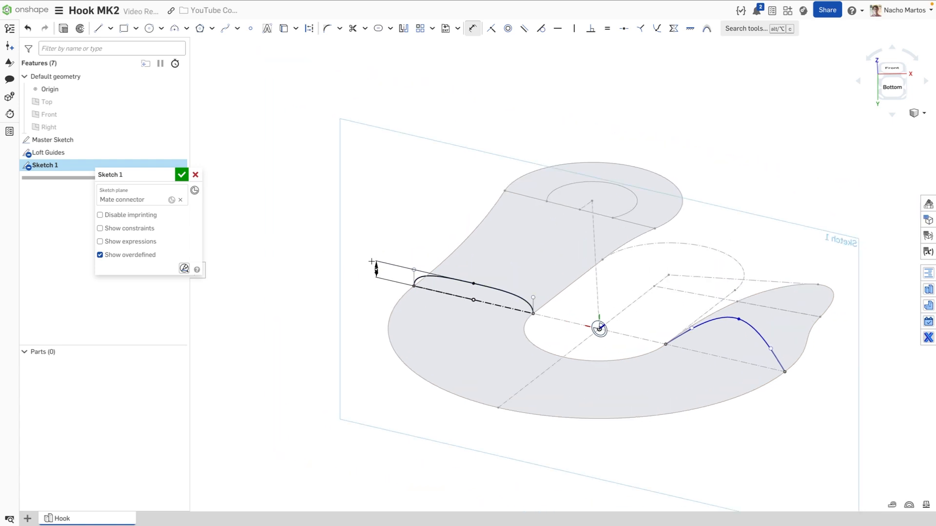
pyautogui.press('Escape')
# Reshape the right spline by dragging its start handle
pyautogui.moveTo(371, 300); pyautogui.dragTo(284, 287, button='middle')
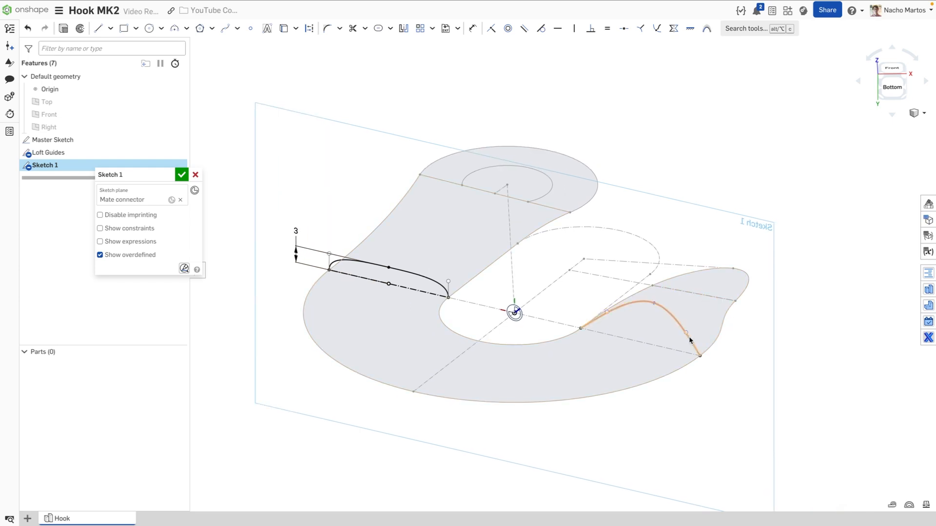
pyautogui.moveTo(686, 333); pyautogui.dragTo(704, 335)
pyautogui.moveTo(607, 312); pyautogui.dragTo(584, 305)
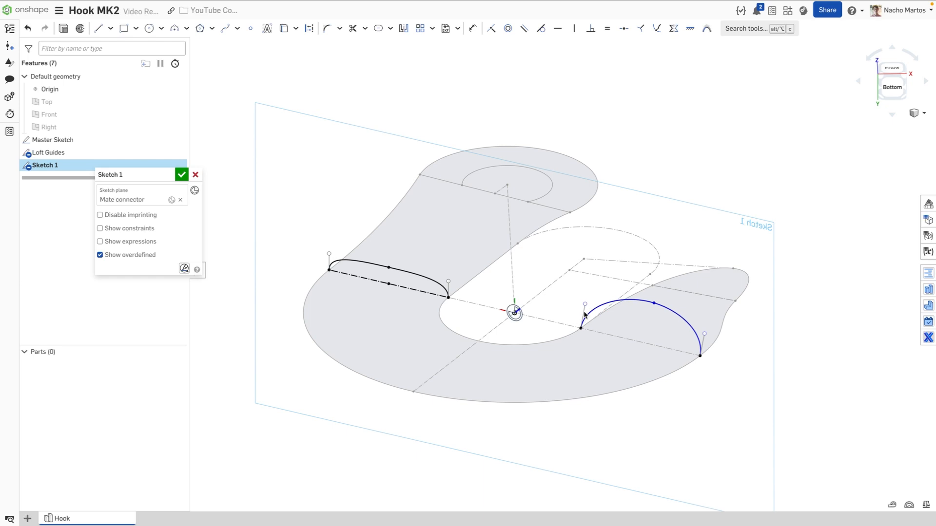
# Make both of the right spline's end handles vertical
pyautogui.press('d')
pyautogui.click(703, 345)
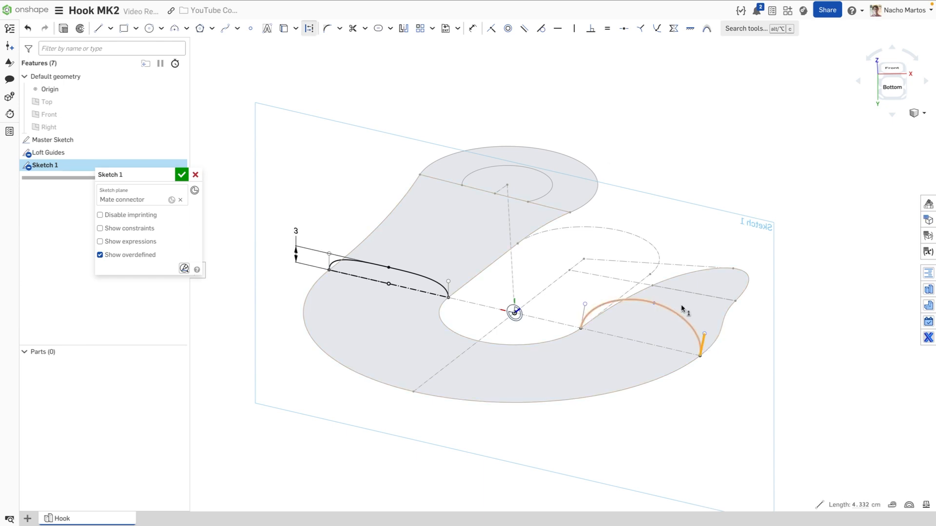
pyautogui.click(575, 28)
pyautogui.click(585, 312)
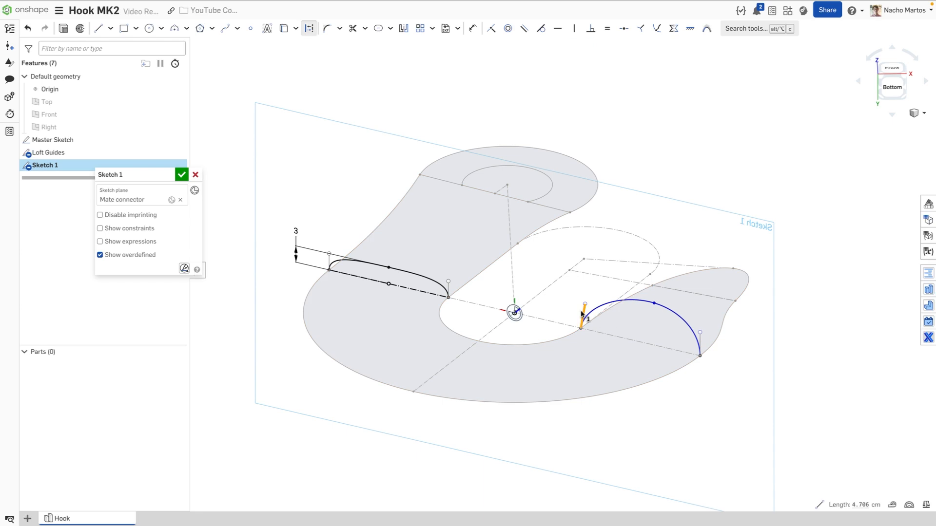
pyautogui.click(574, 28)
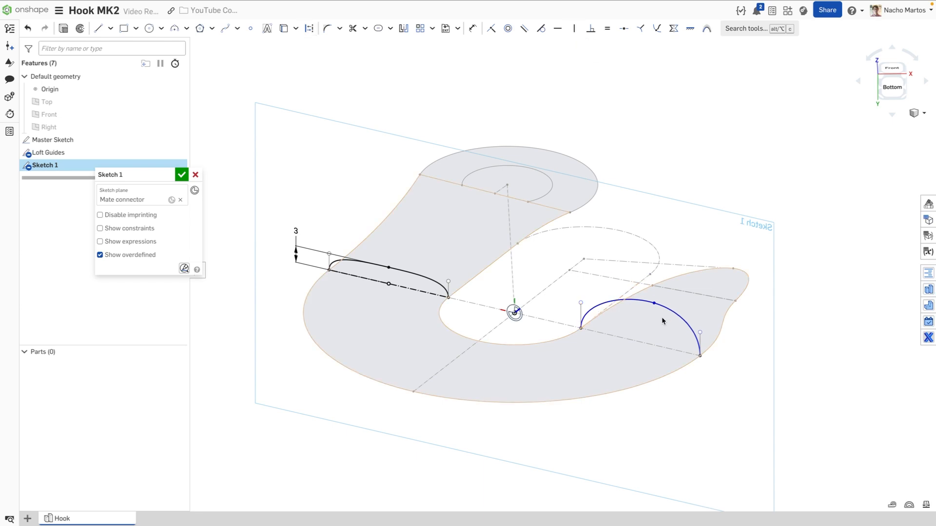
# Draw a construction baseline between the right spline's endpoints with a midpoint
pyautogui.click(98, 28)
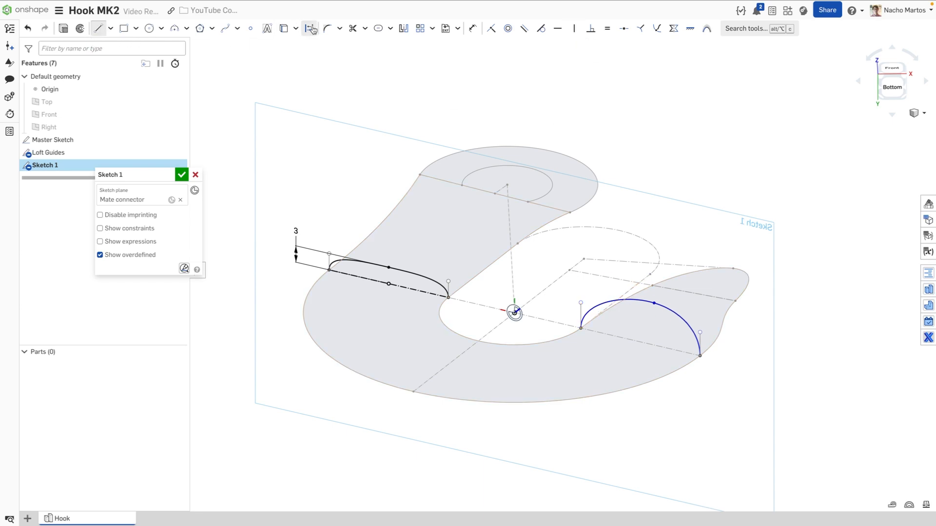
pyautogui.click(581, 328)
pyautogui.click(250, 29)
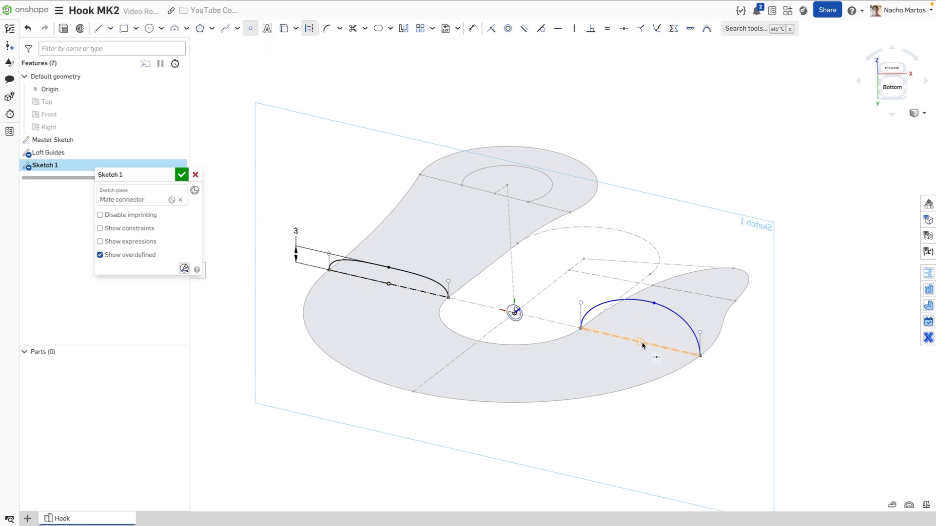
pyautogui.press('Escape')
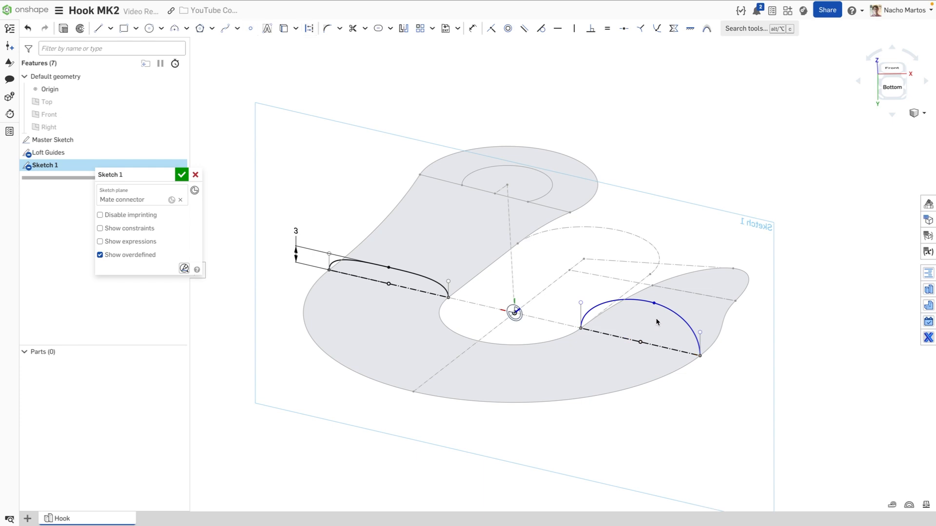
# Align the spline's top point vertically over the baseline midpoint and the end handle horizontally
pyautogui.click(654, 304)
pyautogui.click(640, 342)
pyautogui.click(574, 28)
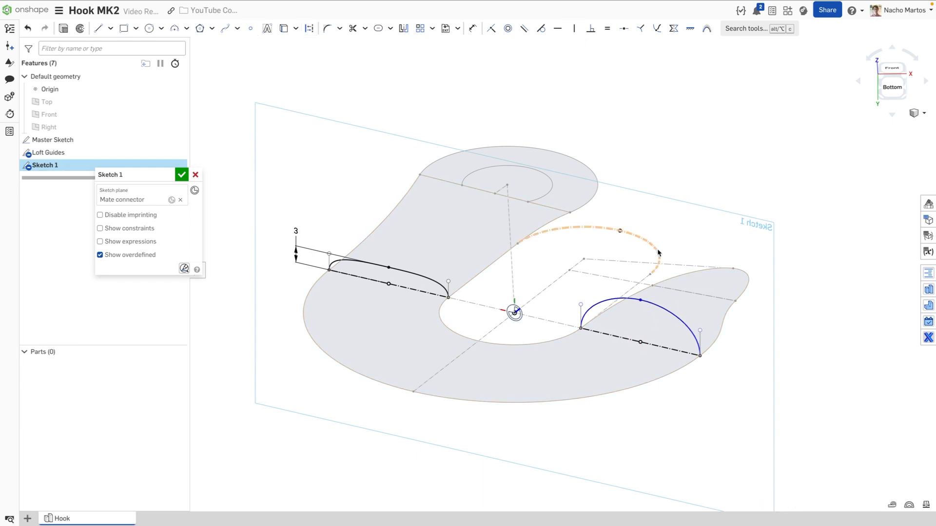
pyautogui.click(701, 330)
pyautogui.click(559, 29)
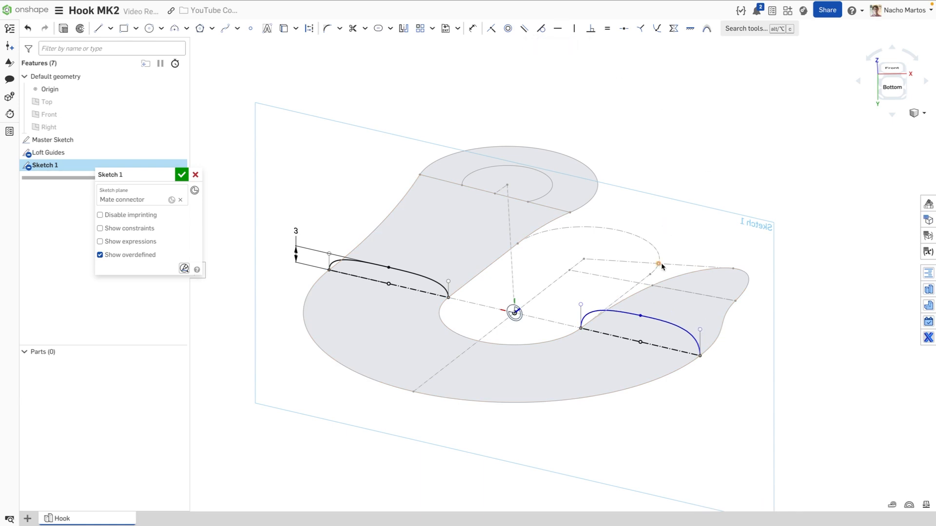
# Dimension the right end handle to 3 cm and make both end handles equal
pyautogui.press('d')
pyautogui.click(700, 341)
pyautogui.click(734, 345)
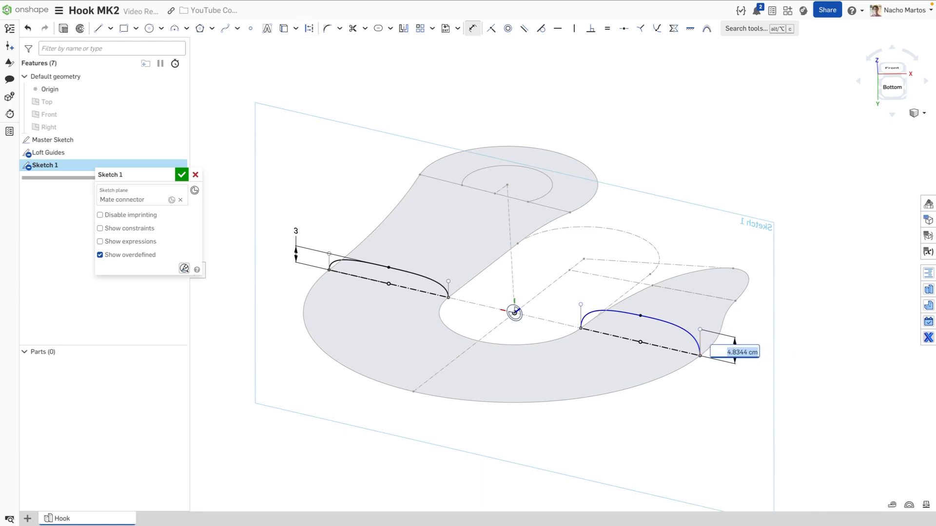
pyautogui.write('3')
pyautogui.press('Return')
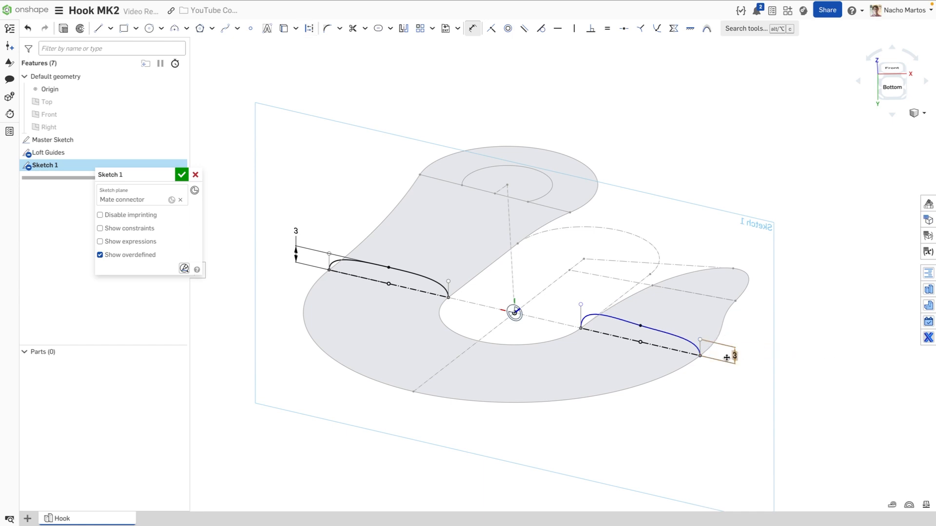
pyautogui.press('Escape')
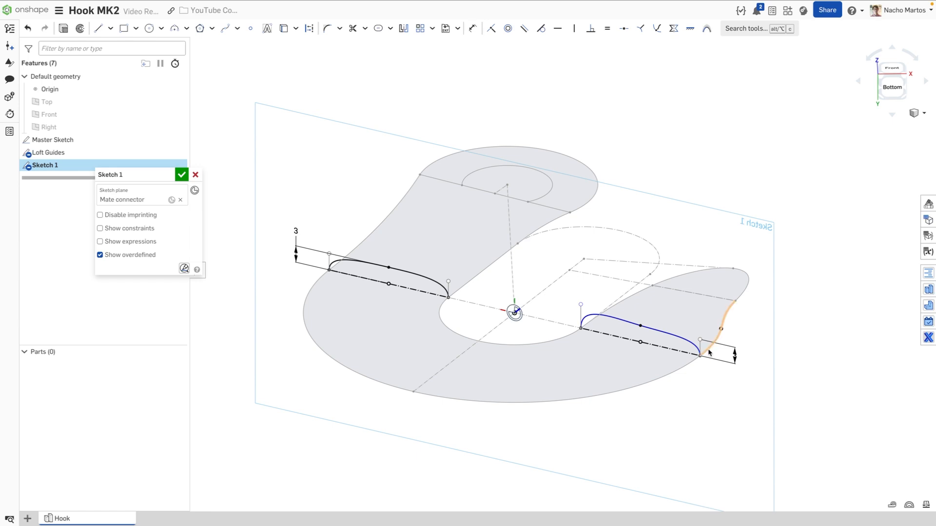
pyautogui.click(700, 348)
pyautogui.click(581, 316)
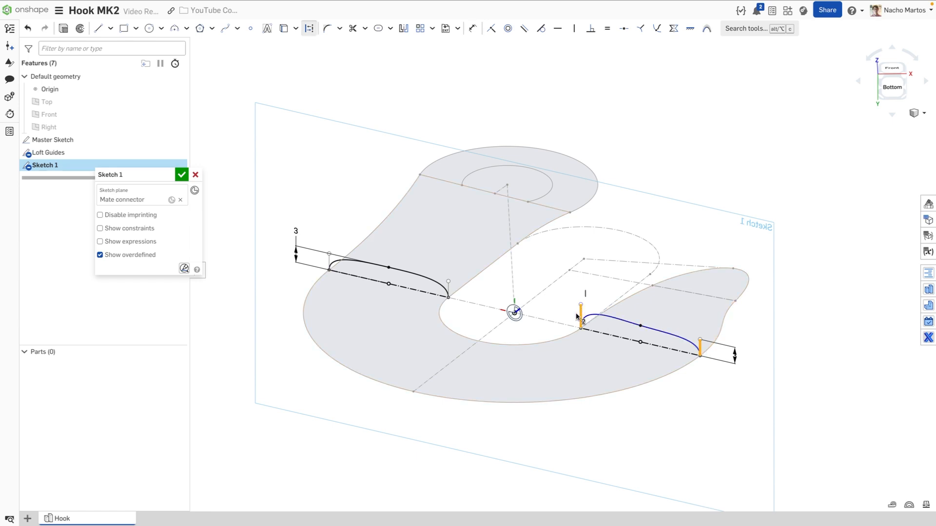
pyautogui.click(607, 29)
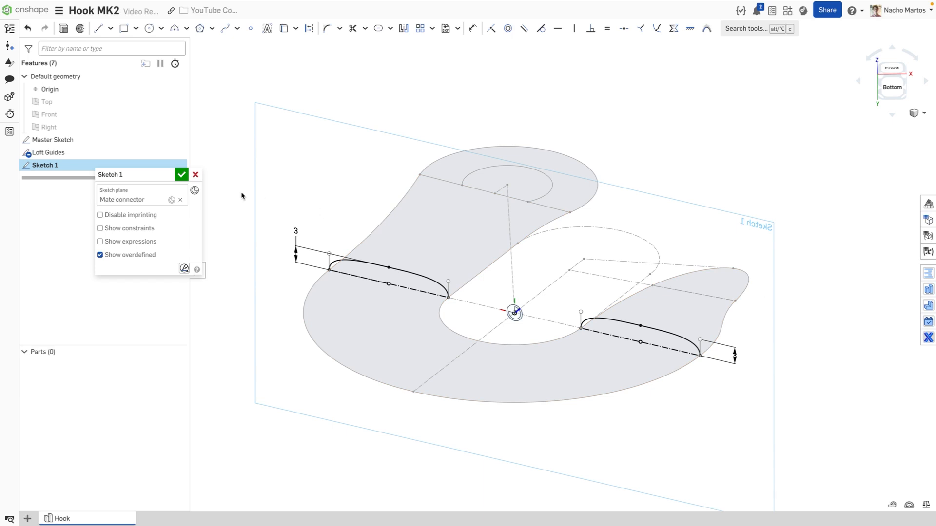
# Close the cross-section sketch and name it Profile 1
pyautogui.click(181, 174)
pyautogui.rightClick(106, 165)
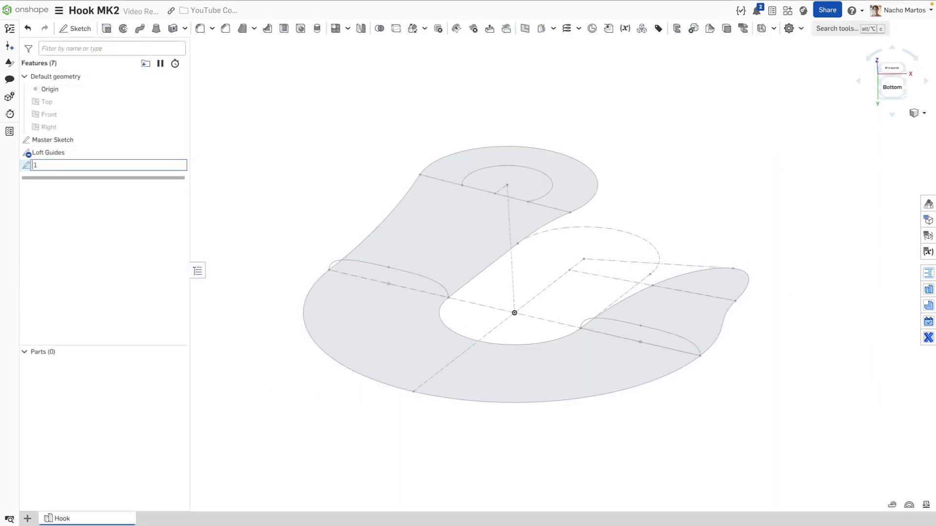
pyautogui.press('Return')
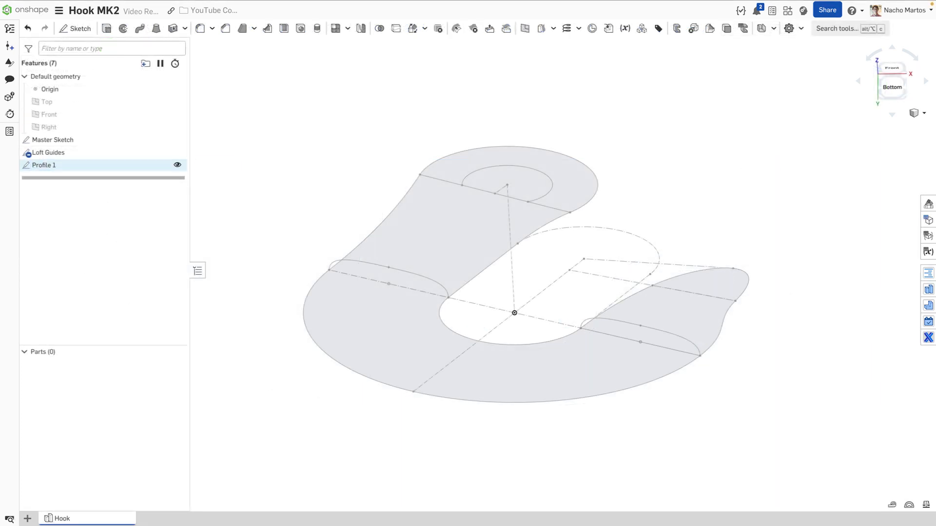
# Clear the Master Sketch selection and start a new sketch
pyautogui.click(149, 142)
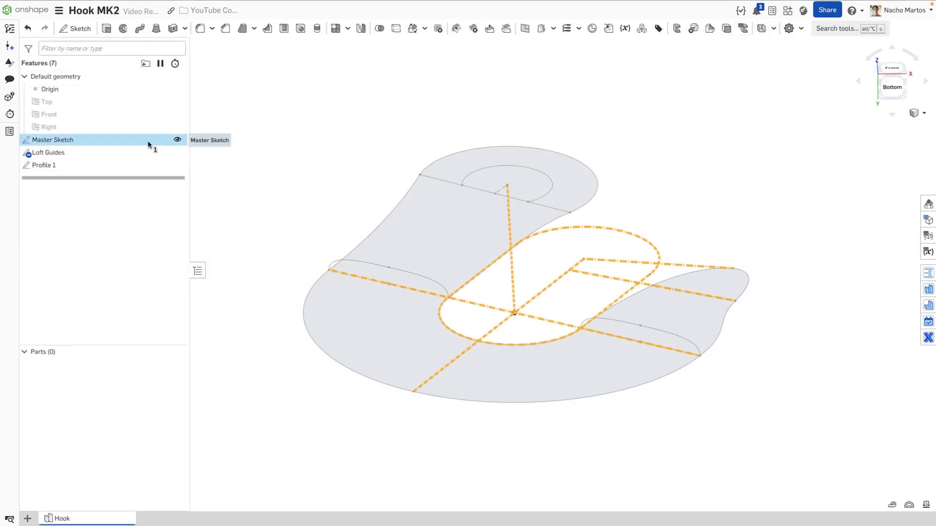
pyautogui.click(274, 150)
pyautogui.click(77, 28)
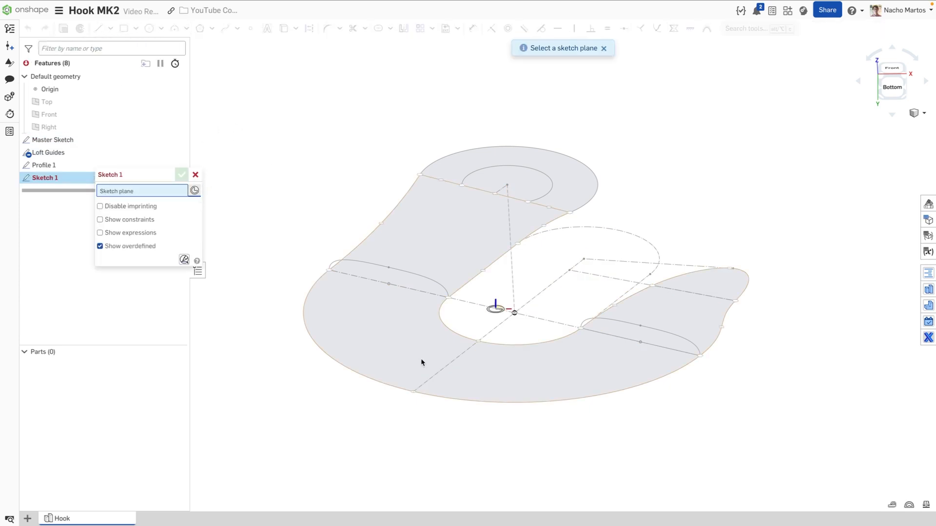
# Place the new sketch on a mate connector on the 35 cm Master Sketch edge, rotated 90° about Y
pyautogui.click(450, 369)
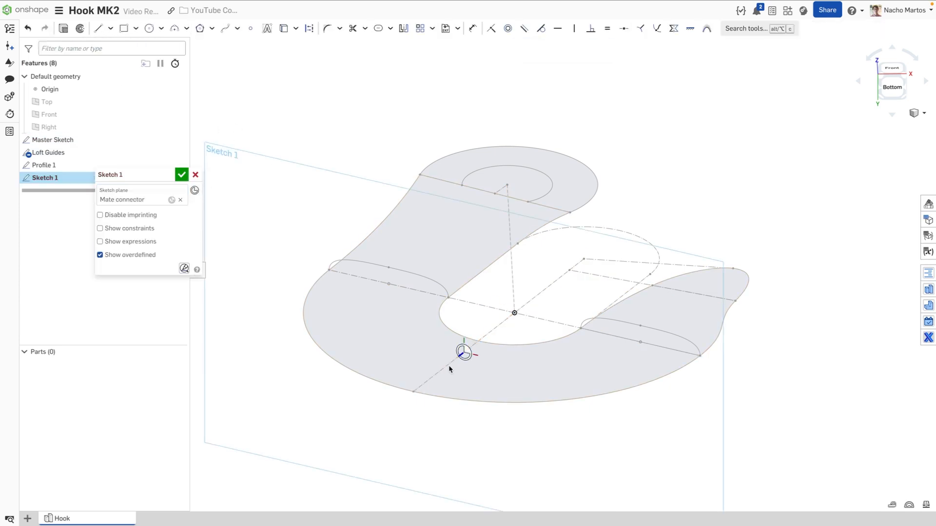
pyautogui.click(170, 199)
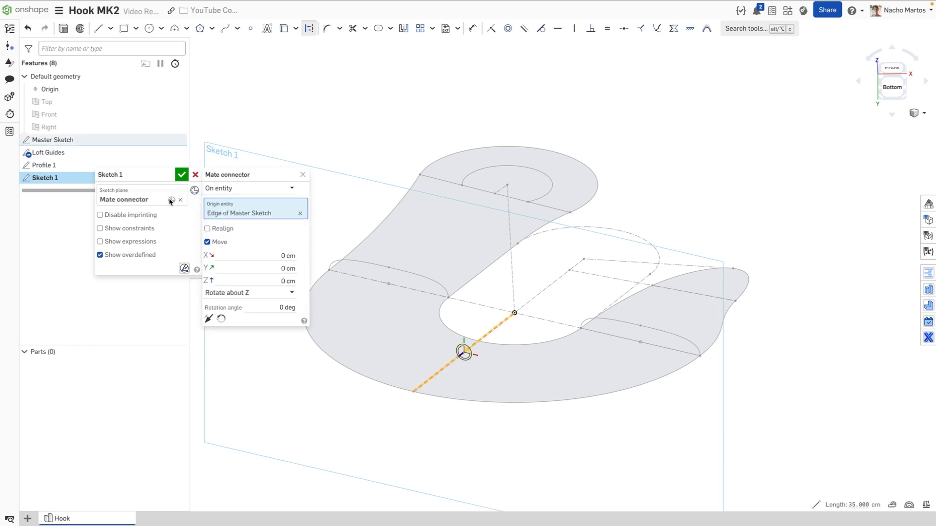
pyautogui.click(276, 293)
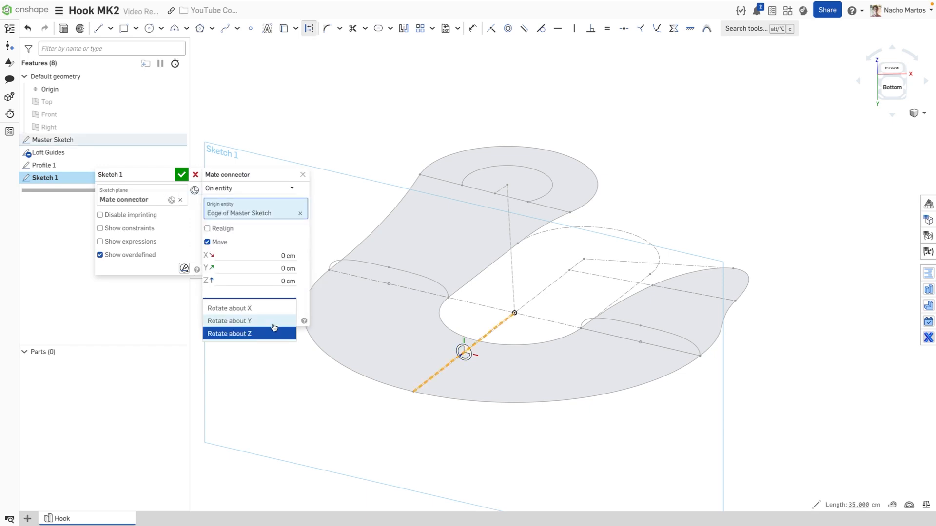
pyautogui.click(275, 319)
pyautogui.click(273, 307)
pyautogui.click(276, 308)
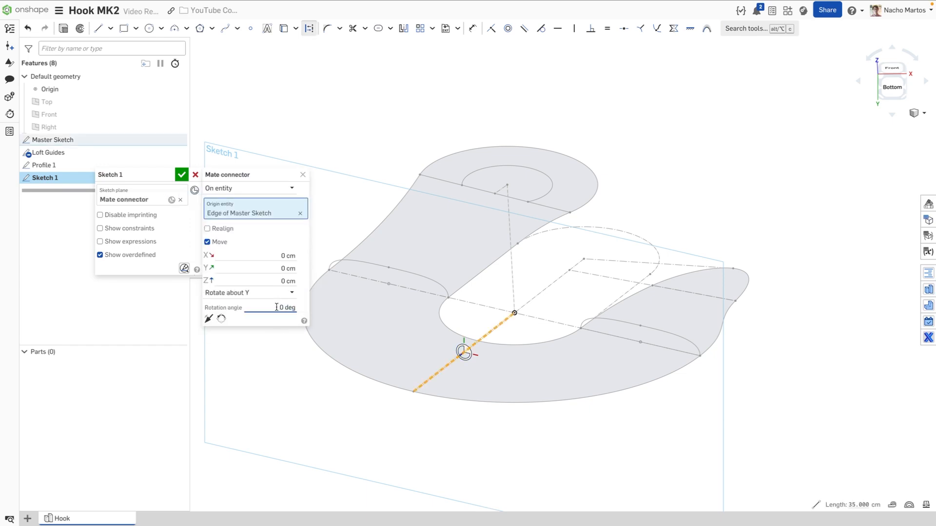
pyautogui.write('9')
pyautogui.press('Return')
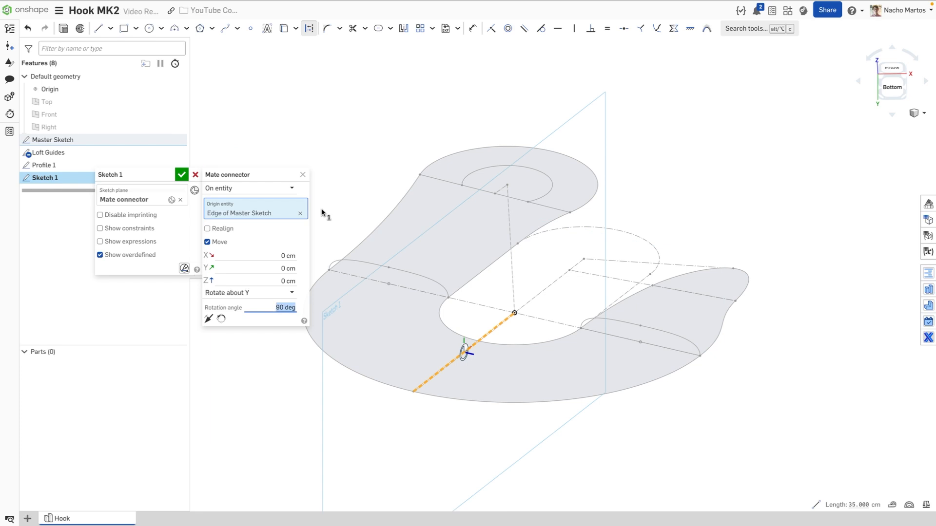
pyautogui.click(302, 174)
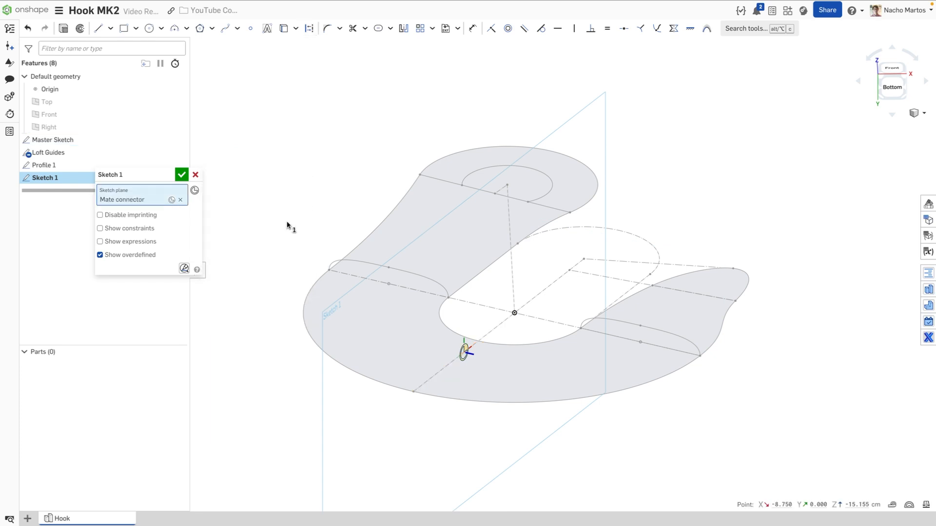
# Draw a three-point arched spline rising from the hook's lower outer edge
pyautogui.click(225, 28)
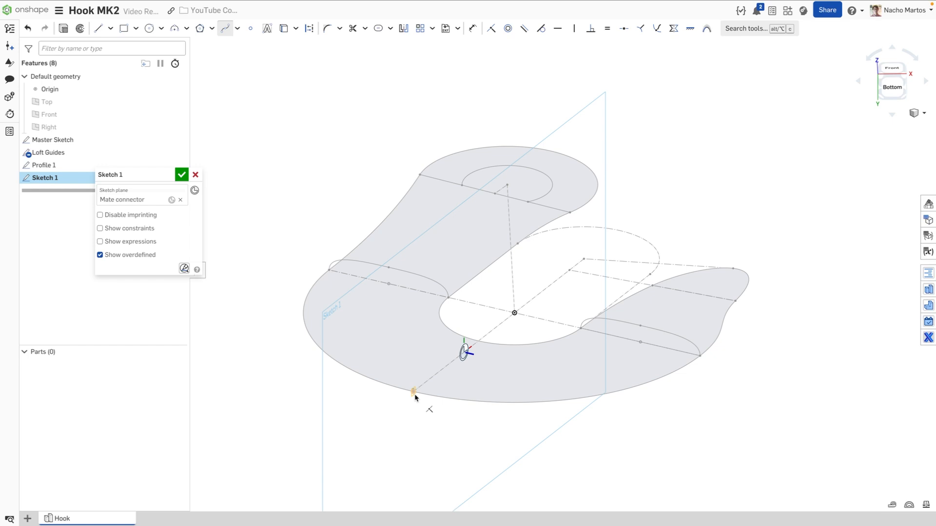
pyautogui.press('Escape')
pyautogui.click(225, 29)
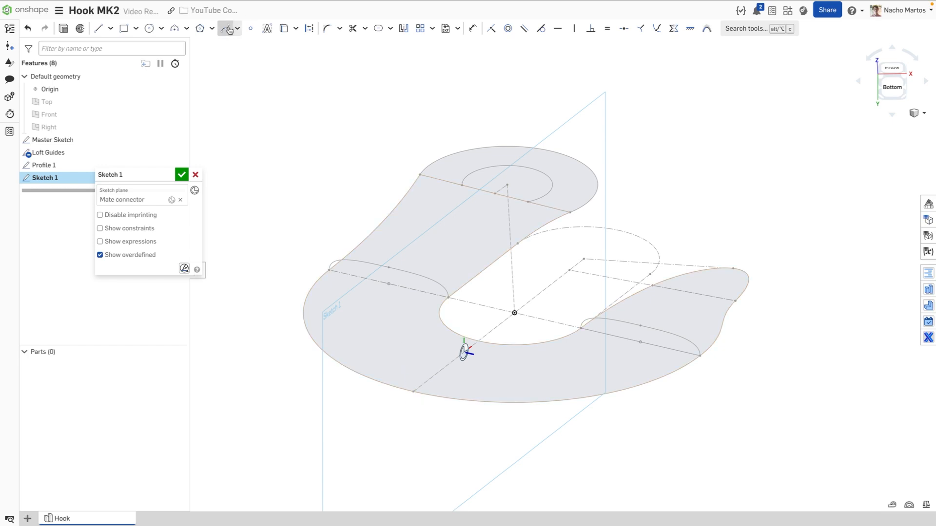
pyautogui.click(413, 392)
pyautogui.click(425, 343)
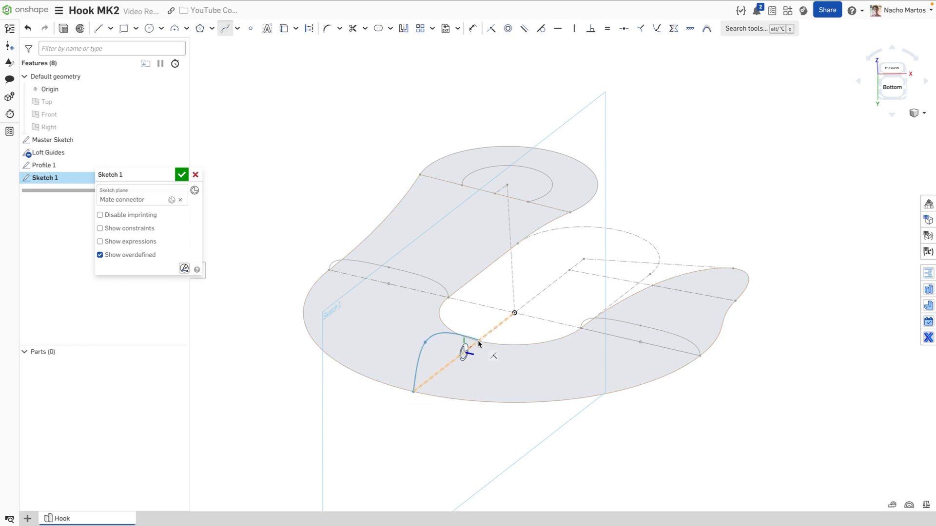
pyautogui.doubleClick(501, 352)
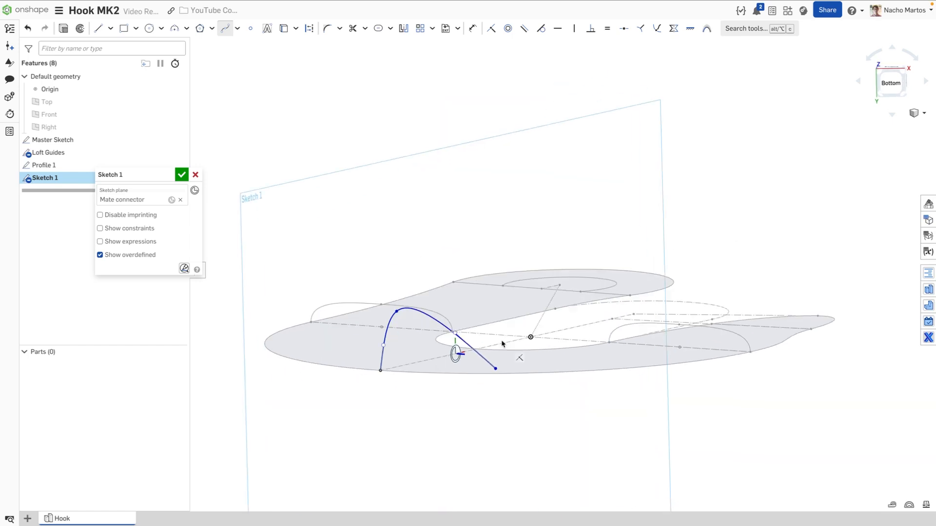
pyautogui.moveTo(502, 344)
pyautogui.mouseDown(button='right')
pyautogui.moveTo(493, 351)
pyautogui.moveTo(485, 339)
pyautogui.mouseUp(button='right')
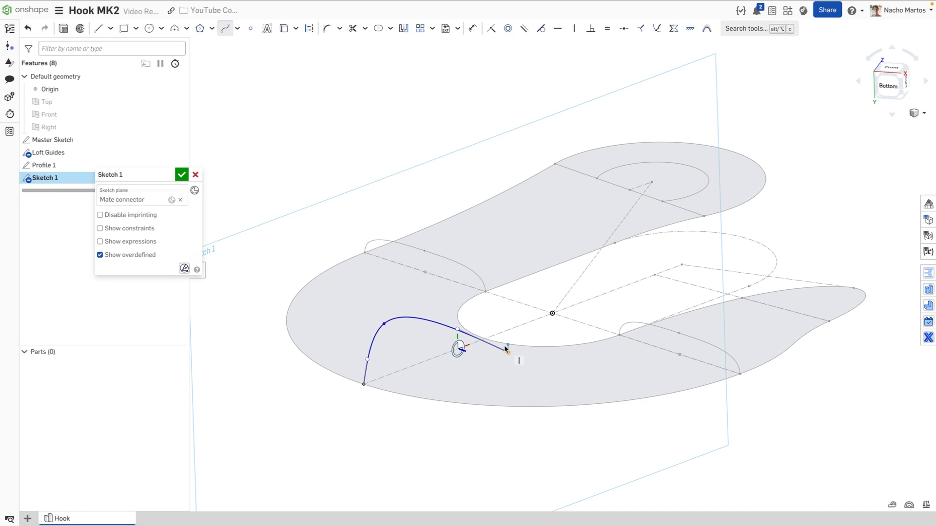
pyautogui.press('Escape')
# Pierce the spline end onto the inner arc, make both handles vertical, and align the left end horizontally with the middle point
pyautogui.click(501, 340)
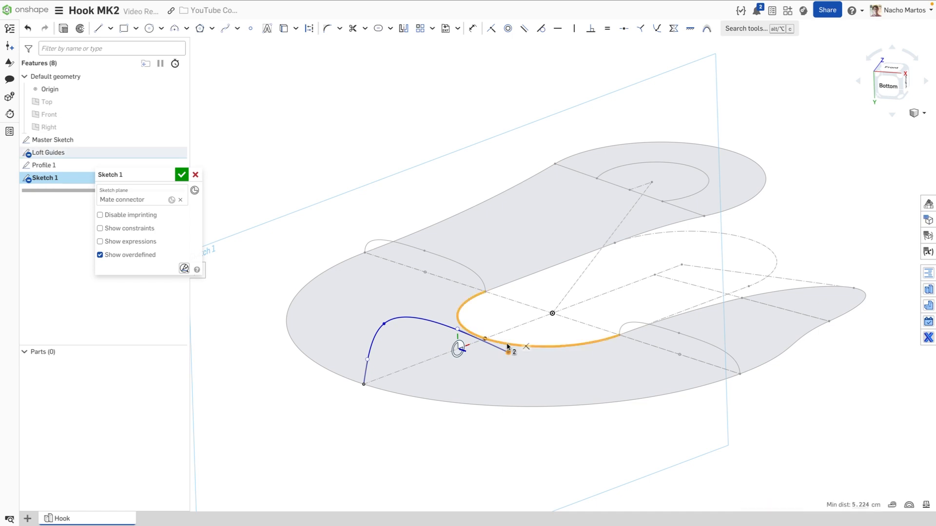
pyautogui.click(657, 28)
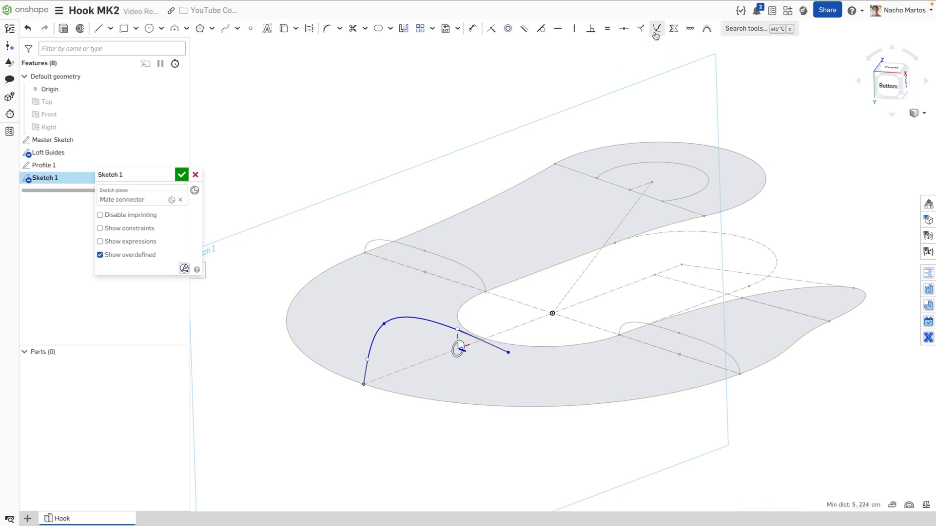
pyautogui.click(446, 323)
pyautogui.press('v')
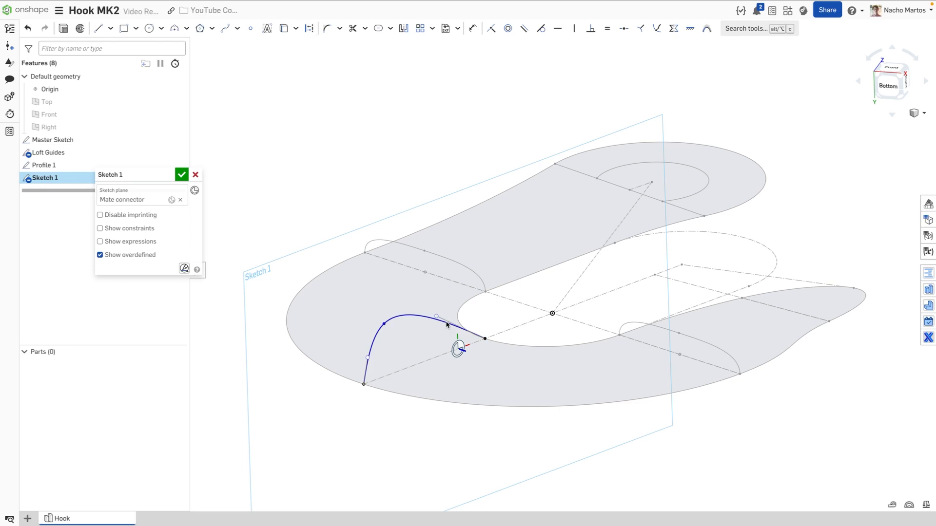
pyautogui.click(365, 369)
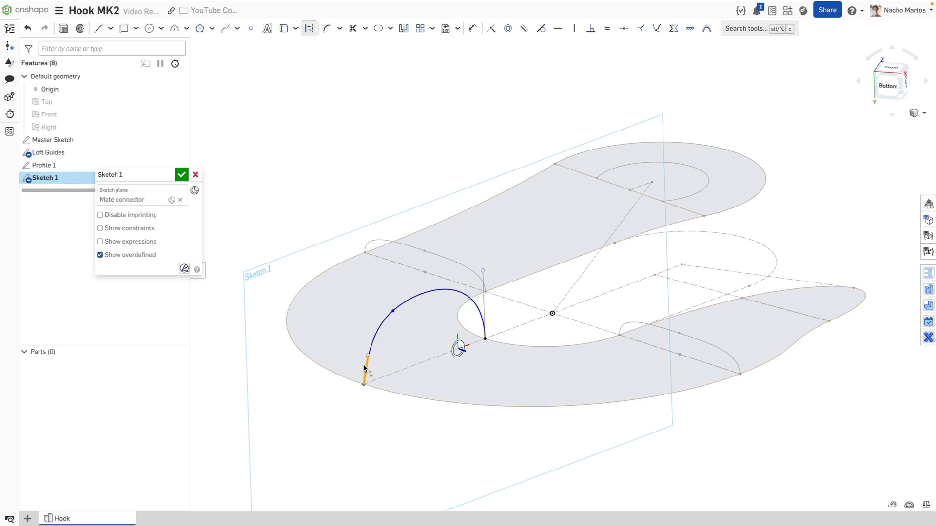
pyautogui.press('v')
pyautogui.click(363, 356)
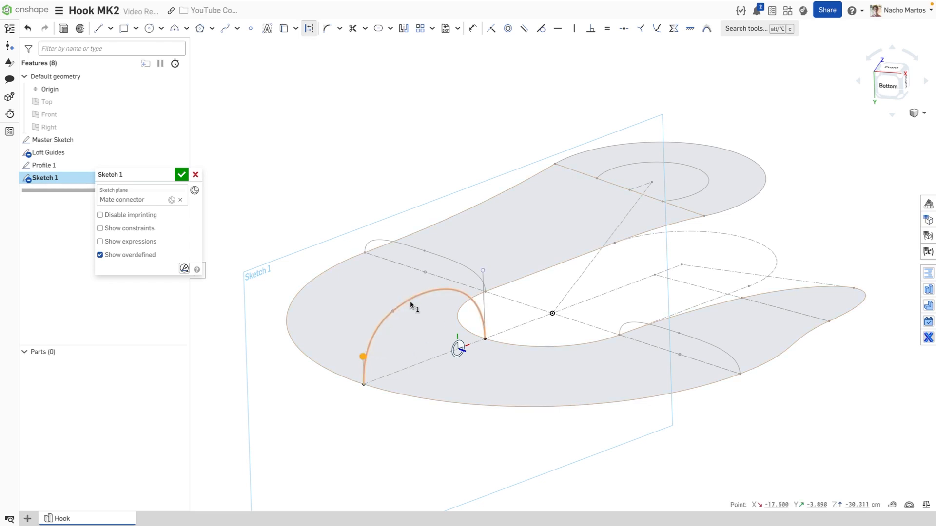
pyautogui.click(393, 311)
pyautogui.press('h')
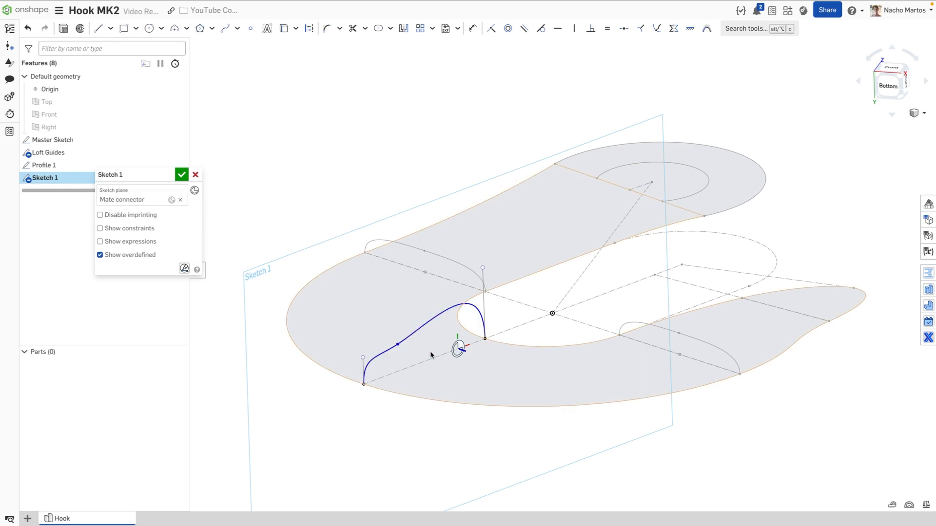
# Add a construction line with a point, placing the spline's middle point directly above it
pyautogui.press('l')
pyautogui.press('q')
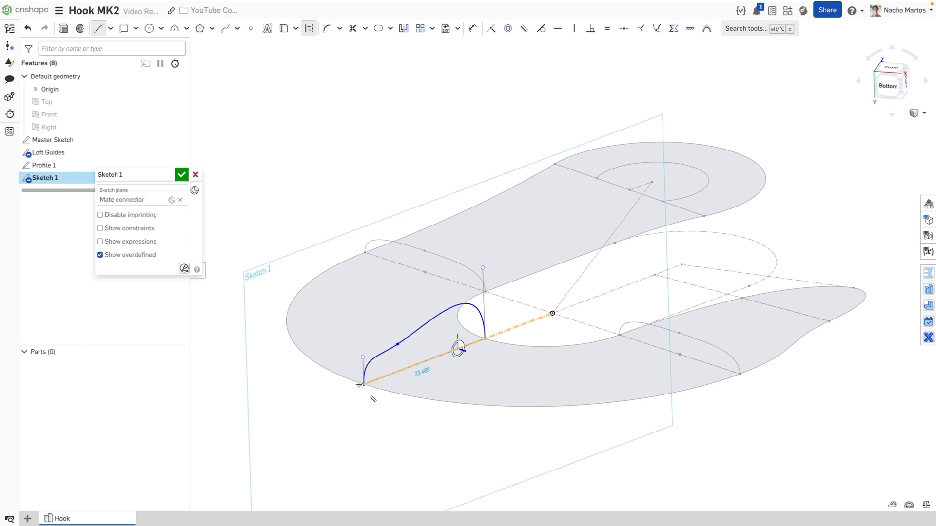
pyautogui.click(364, 385)
pyautogui.press('s')
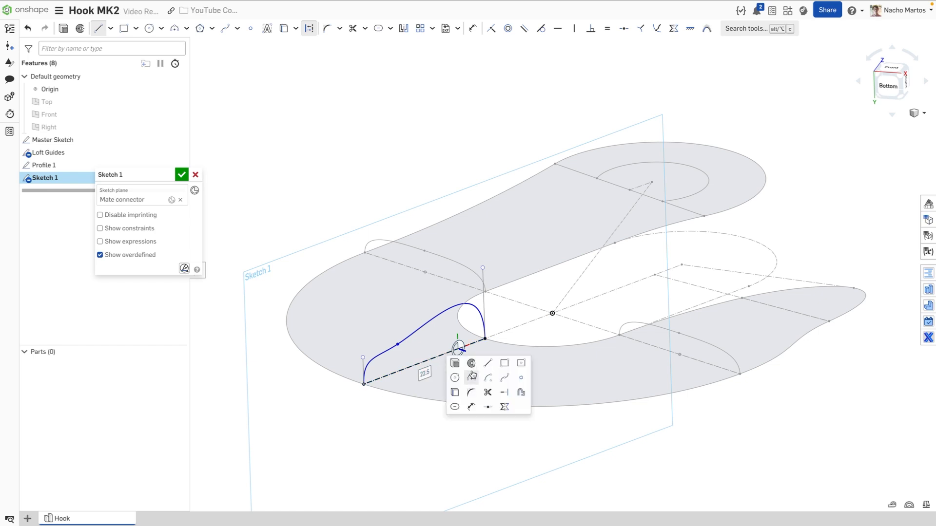
pyautogui.click(521, 378)
pyautogui.click(425, 361)
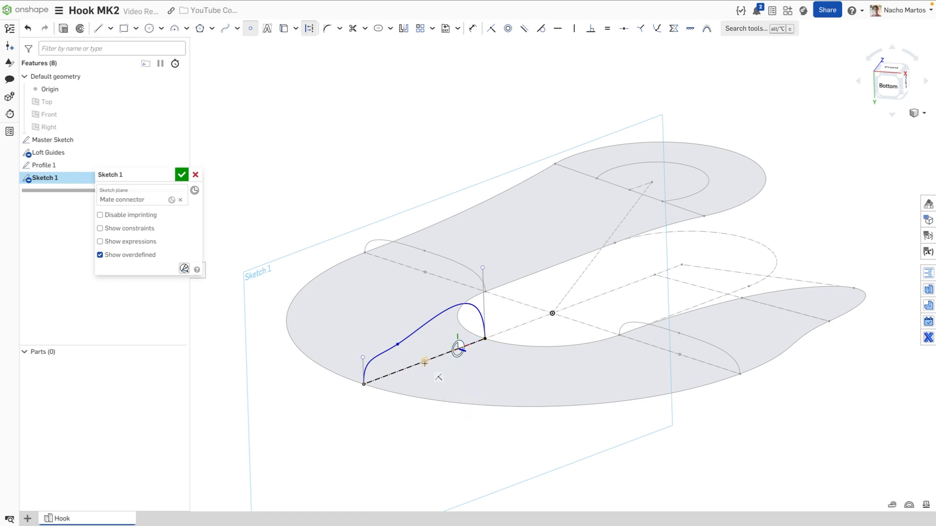
pyautogui.press('Escape')
pyautogui.click(425, 362)
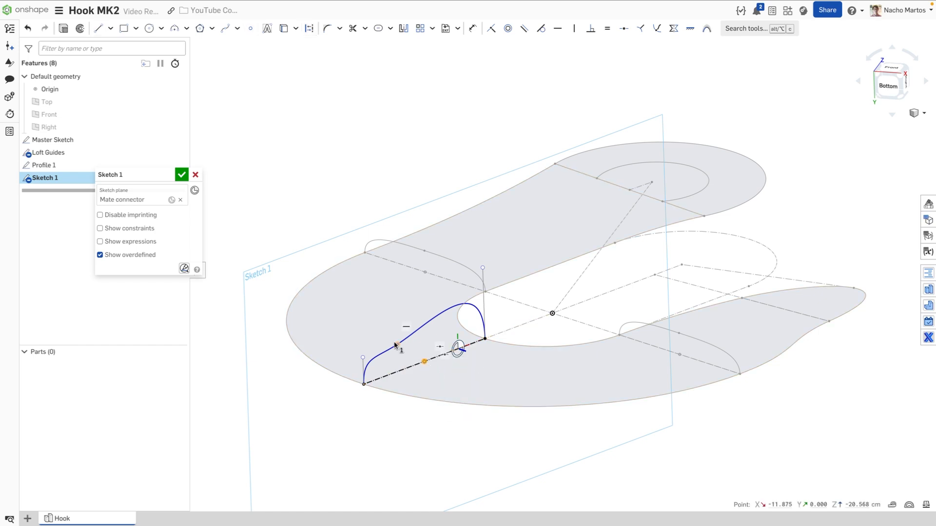
pyautogui.press('v')
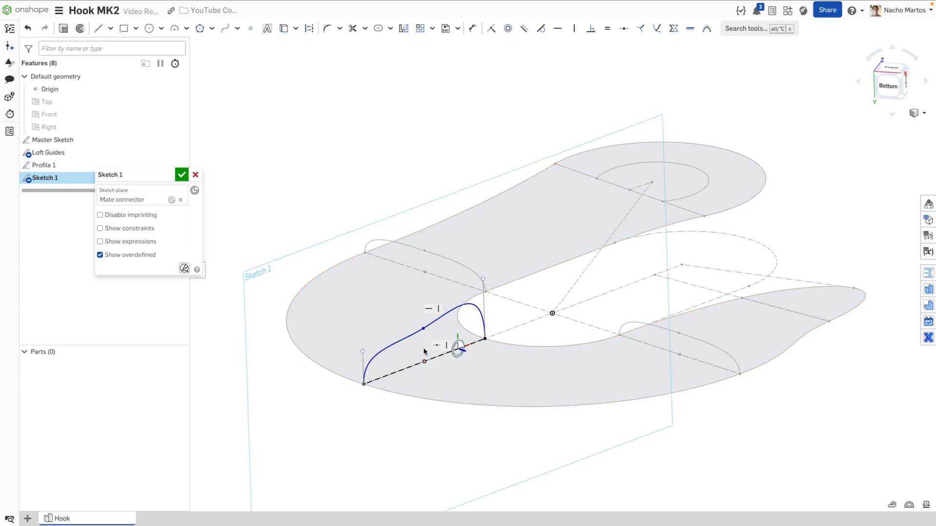
# Make both spline handles equal, dimension the left handle to 3 cm, and close the sketch
pyautogui.press('d')
pyautogui.click(484, 307)
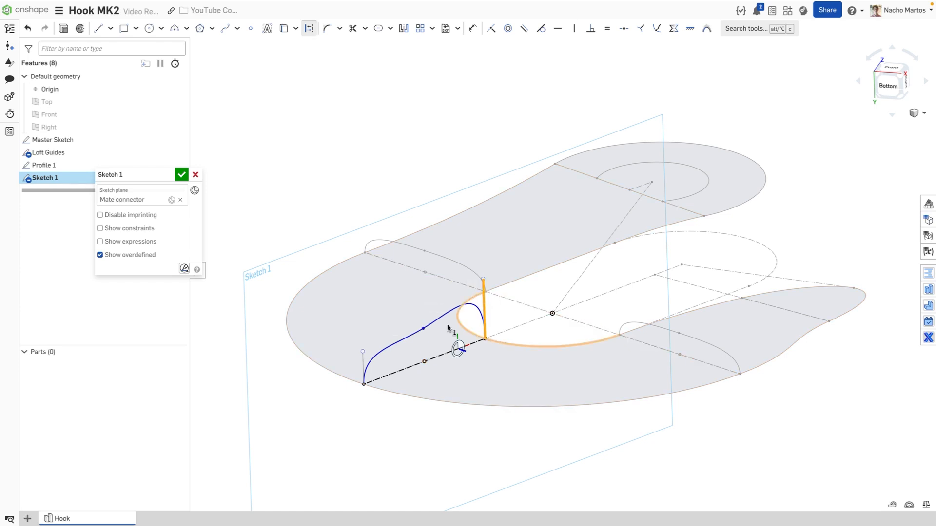
pyautogui.click(363, 367)
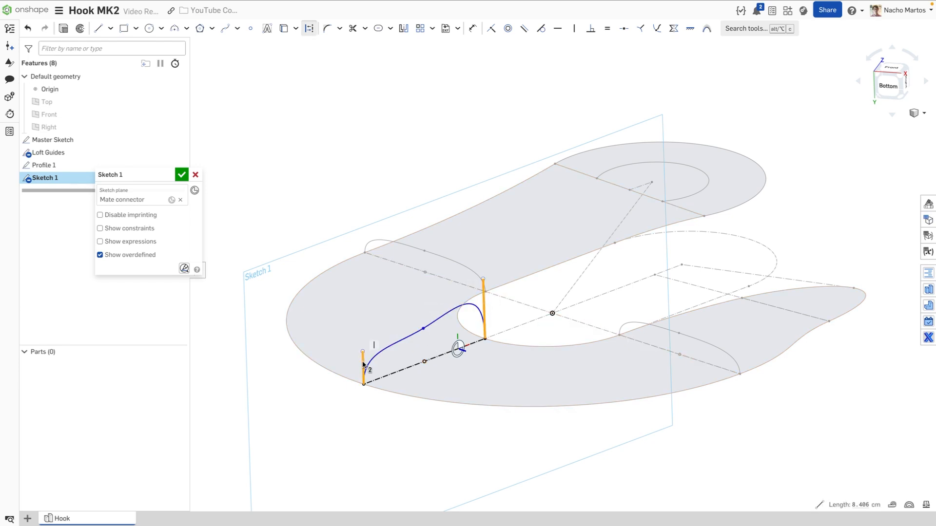
pyautogui.click(607, 30)
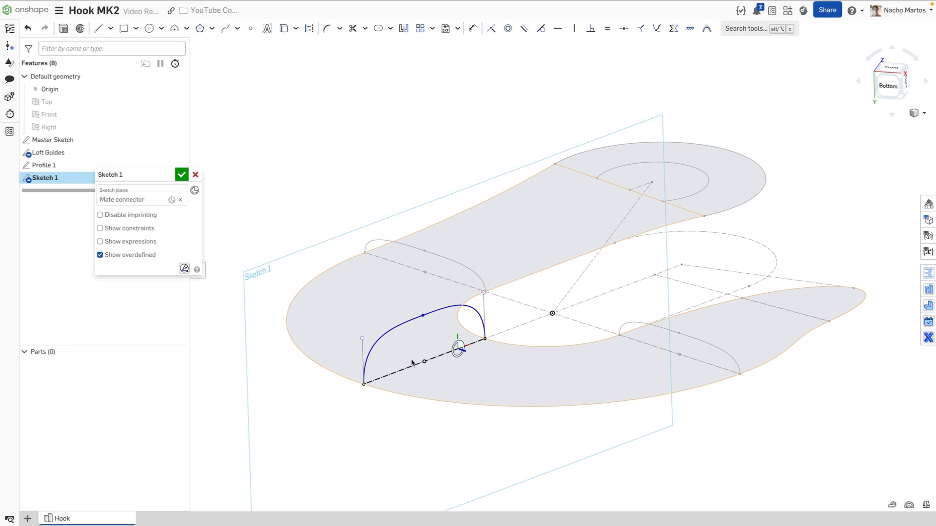
pyautogui.press('u')
pyautogui.click(363, 362)
pyautogui.click(328, 407)
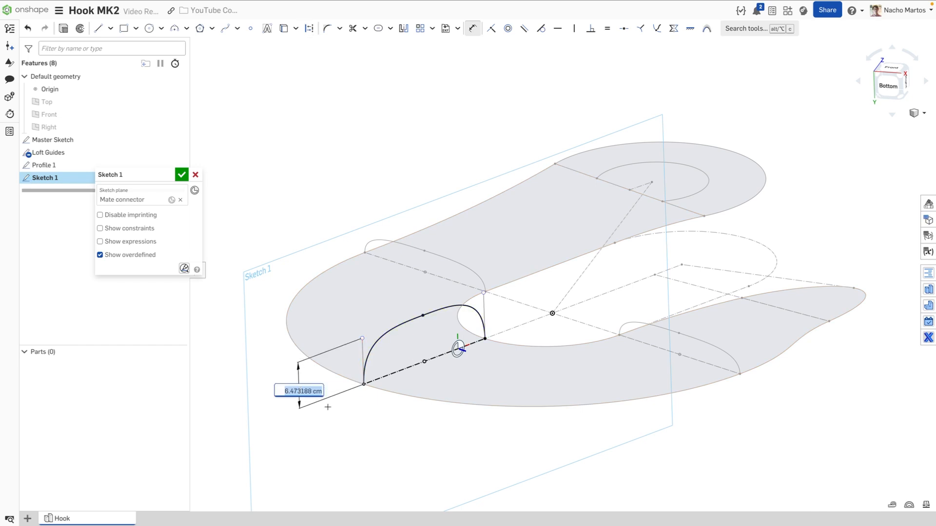
pyautogui.write('3')
pyautogui.press('Return')
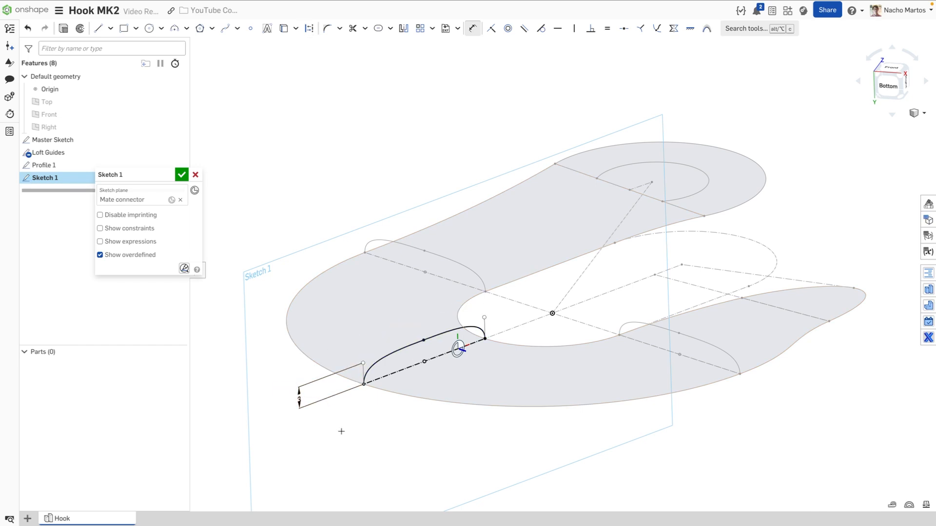
pyautogui.click(182, 175)
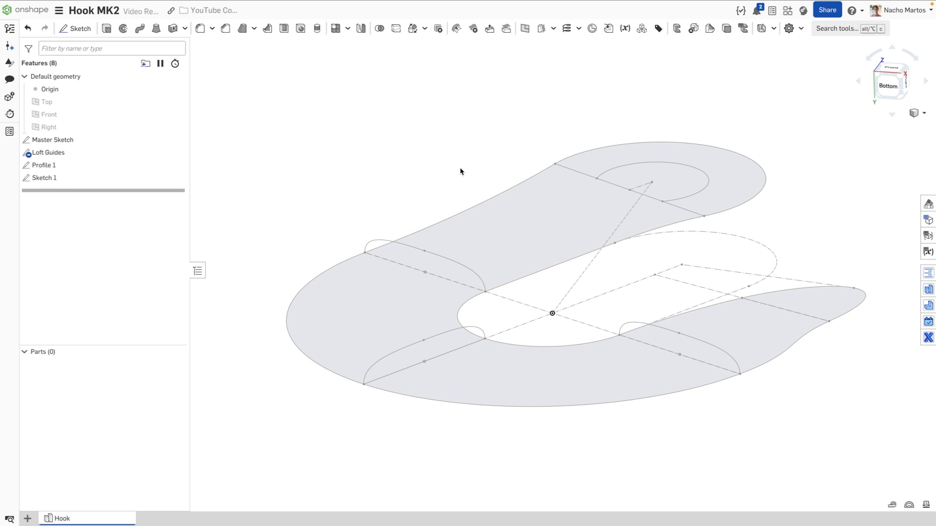
# Rename the lower-left cross-section sketch to 'Profile 2' and begin a new sketch
pyautogui.rightClick(51, 181)
pyautogui.click(83, 192)
pyautogui.write('P')
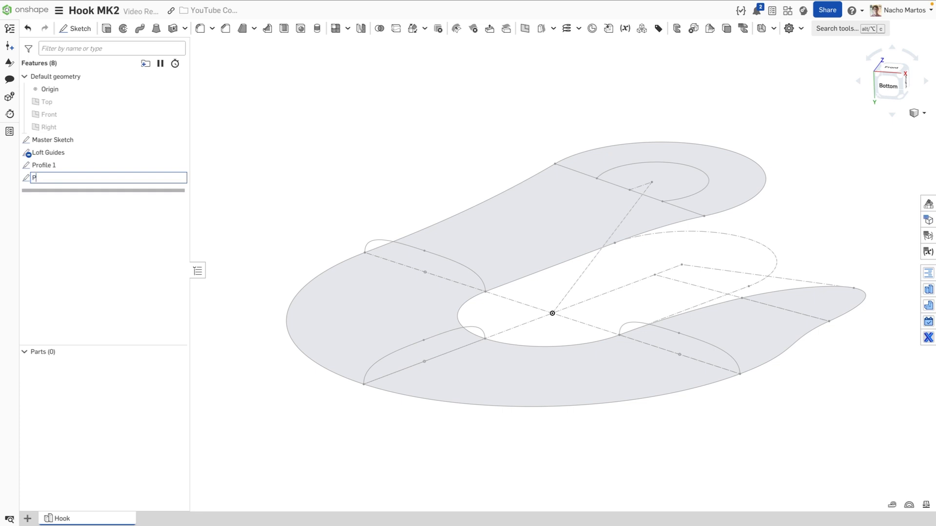
pyautogui.write('rofile 2')
pyautogui.press('Return')
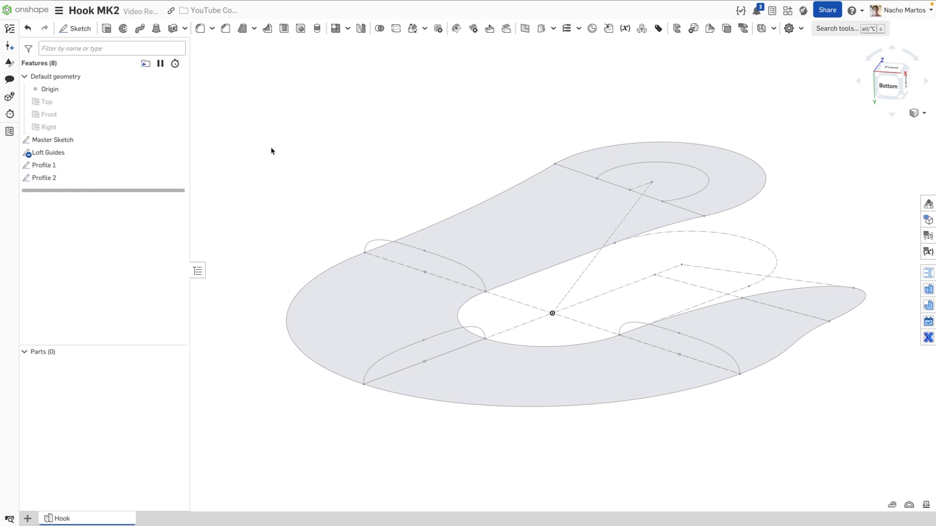
pyautogui.click(75, 29)
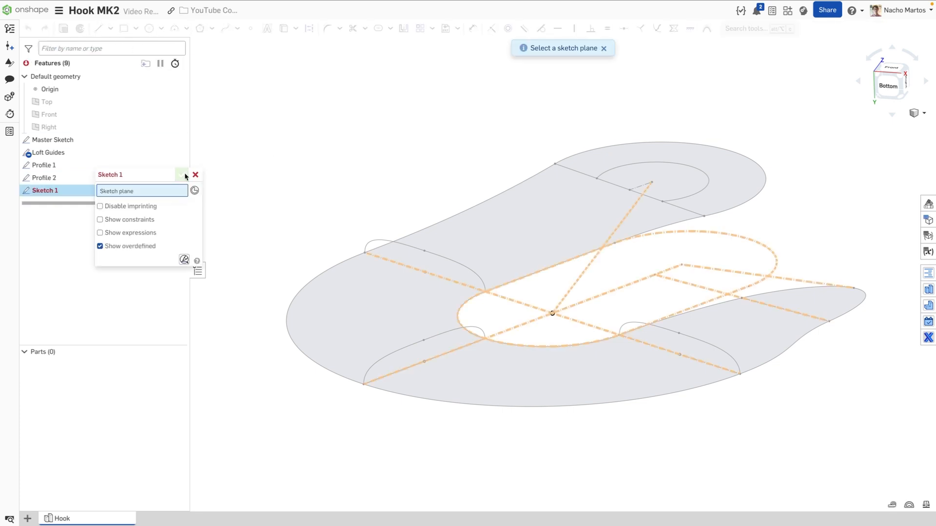
# Put the sketch on a Loft Guides edge mate connector rotated 90° about Y, then close it
pyautogui.click(782, 315)
pyautogui.moveTo(734, 311); pyautogui.dragTo(585, 310, button='middle')
pyautogui.moveTo(605, 322)
pyautogui.mouseDown(button='right')
pyautogui.moveTo(618, 318)
pyautogui.moveTo(621, 326)
pyautogui.mouseUp(button='right')
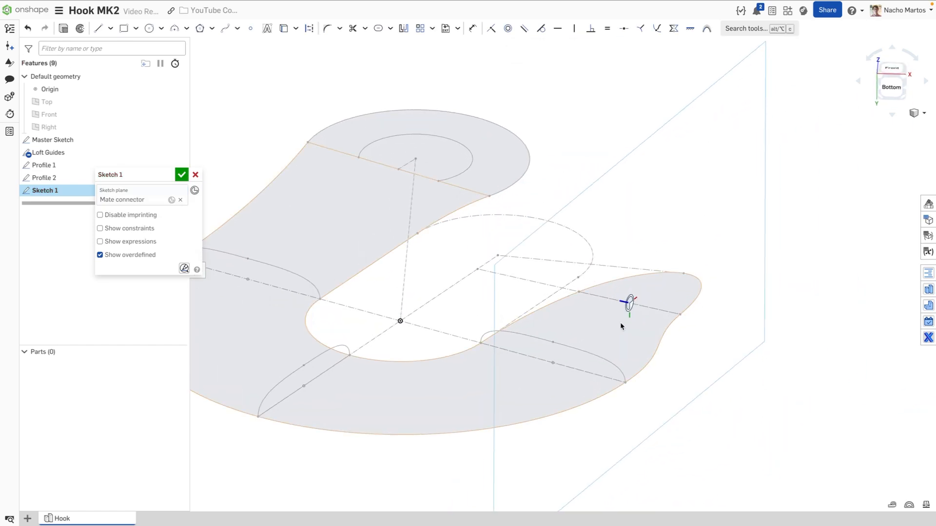
pyautogui.click(626, 302)
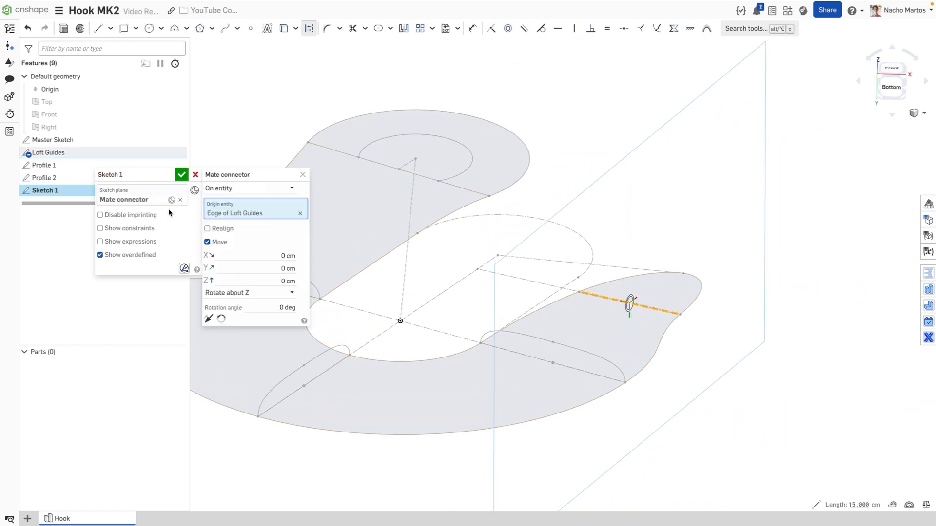
pyautogui.click(273, 297)
pyautogui.click(273, 309)
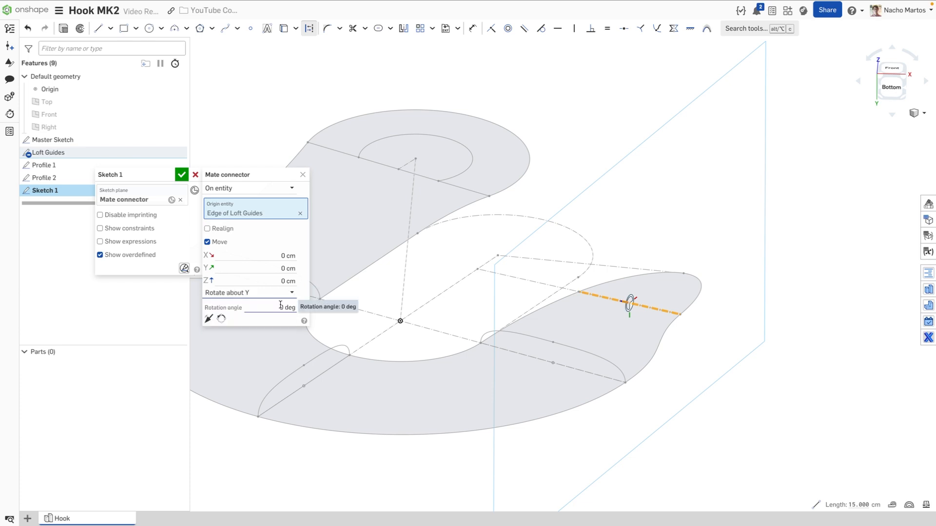
pyautogui.click(277, 307)
pyautogui.click(277, 307)
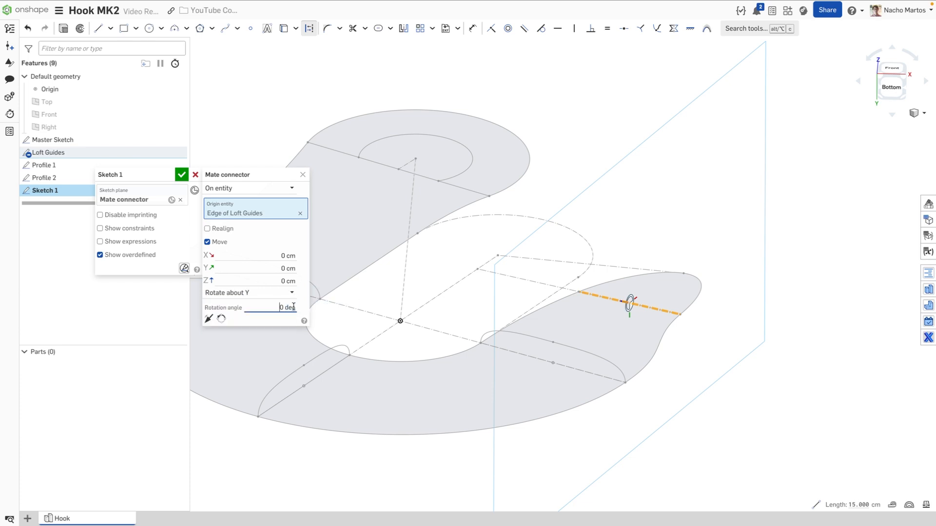
pyautogui.click(302, 176)
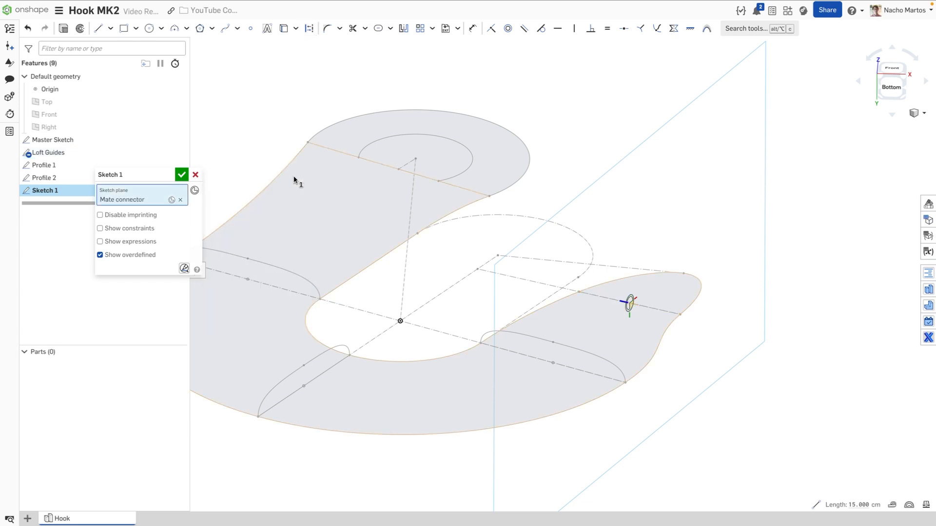
pyautogui.click(182, 176)
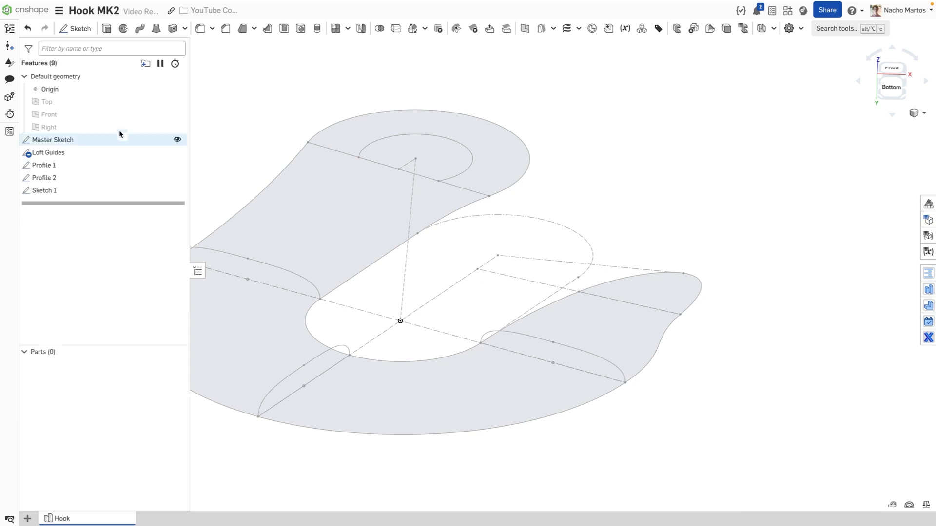
# Reopen Sketch 1 and draw a three-point spline across the hook tip's guide line
pyautogui.doubleClick(80, 191)
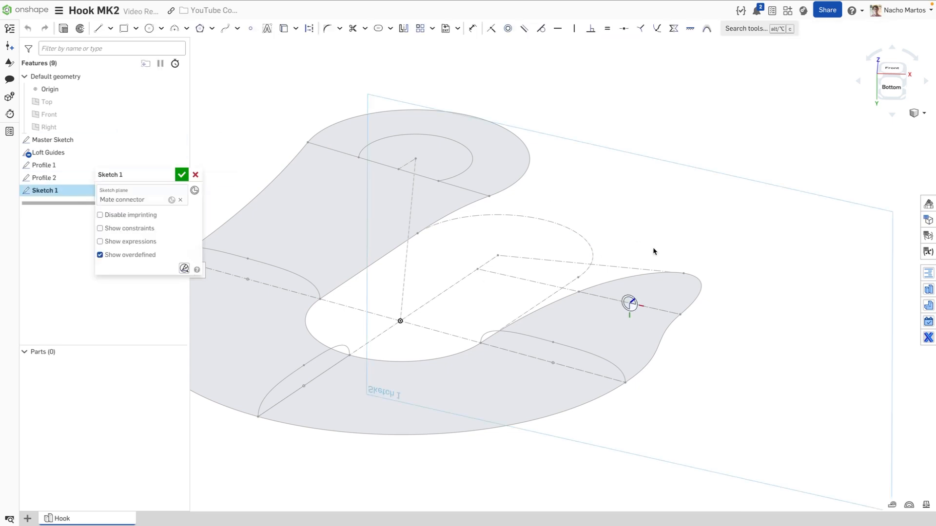
pyautogui.press('s')
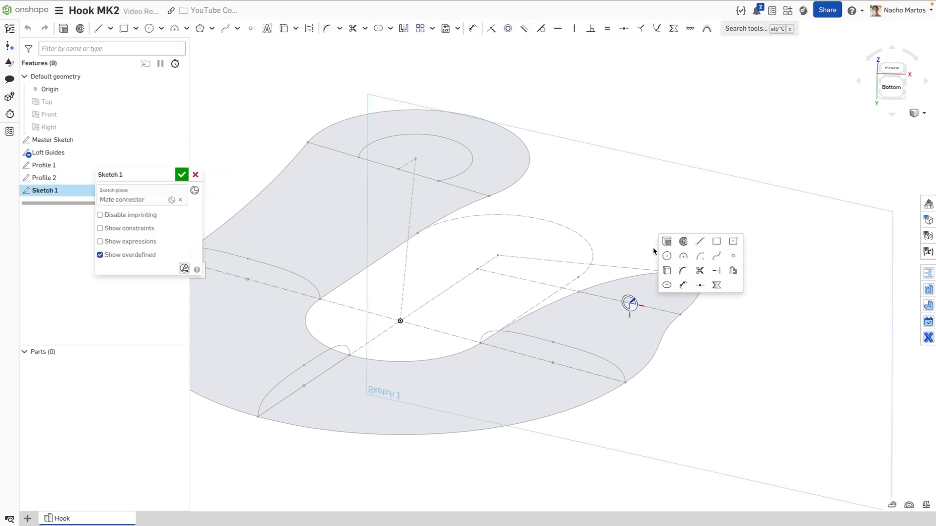
pyautogui.click(718, 259)
pyautogui.click(579, 291)
pyautogui.click(647, 282)
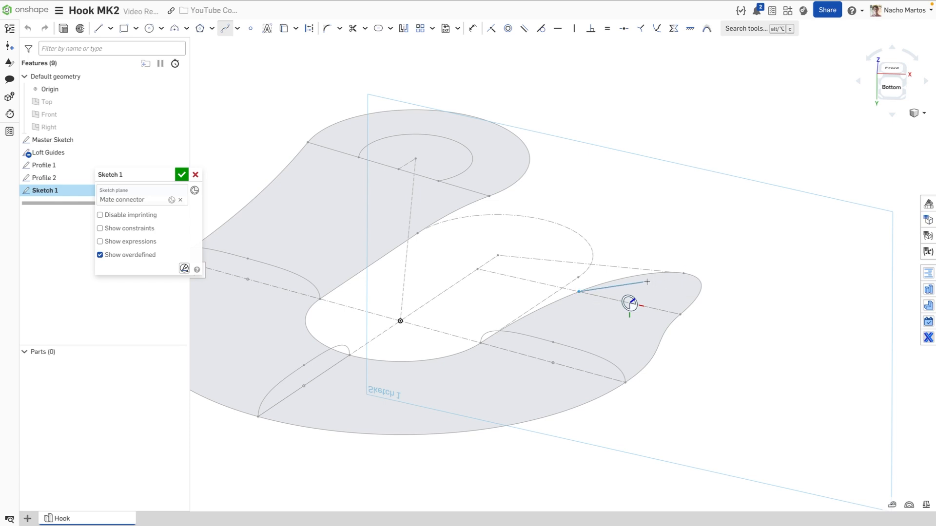
pyautogui.click(681, 312)
pyautogui.press('Escape')
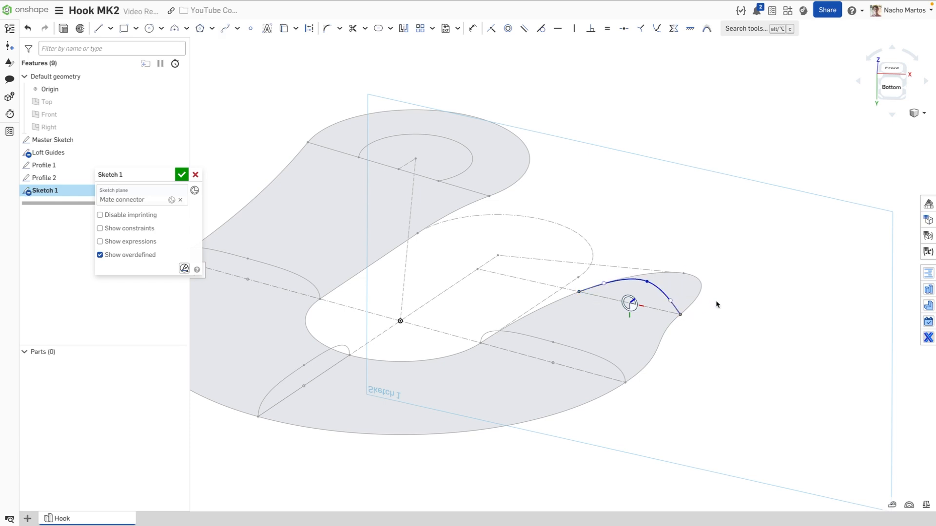
pyautogui.moveTo(672, 303); pyautogui.dragTo(682, 302)
# Flatten the spline into a lower arc with vertical, equal-length end handles
pyautogui.press('d')
pyautogui.click(682, 304)
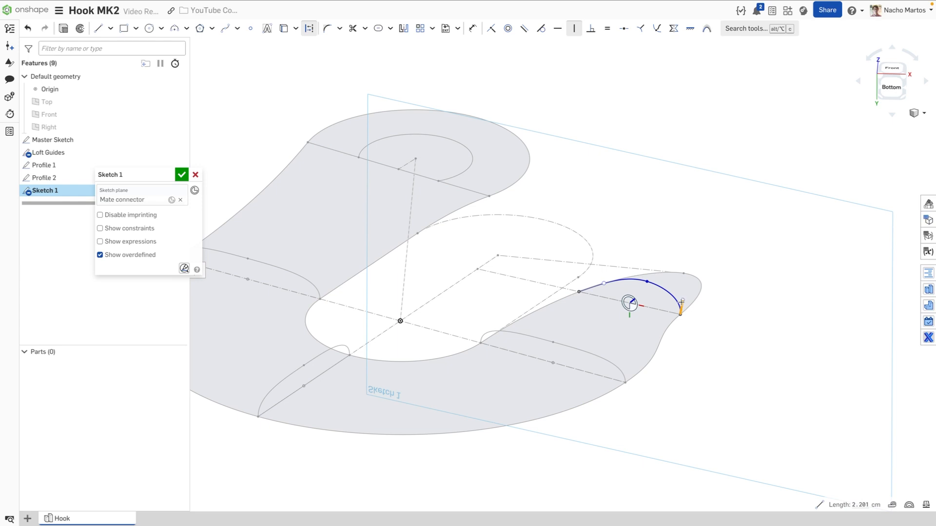
pyautogui.press('Escape')
pyautogui.moveTo(647, 284); pyautogui.dragTo(675, 291)
pyautogui.click(644, 291)
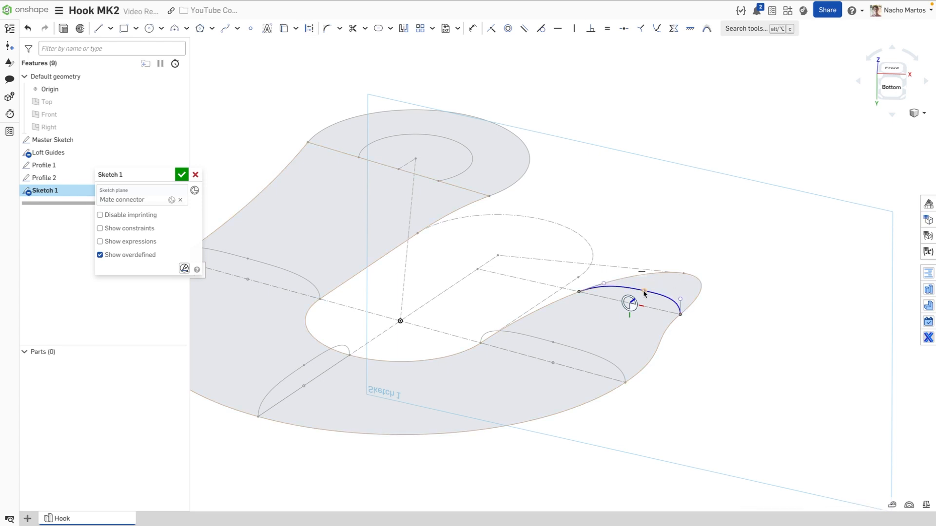
pyautogui.click(600, 285)
pyautogui.press('v')
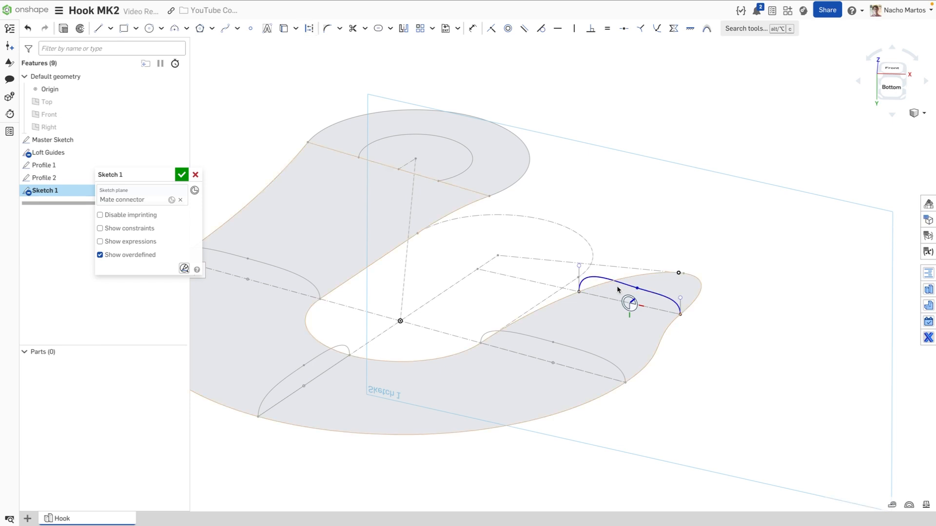
pyautogui.click(579, 278)
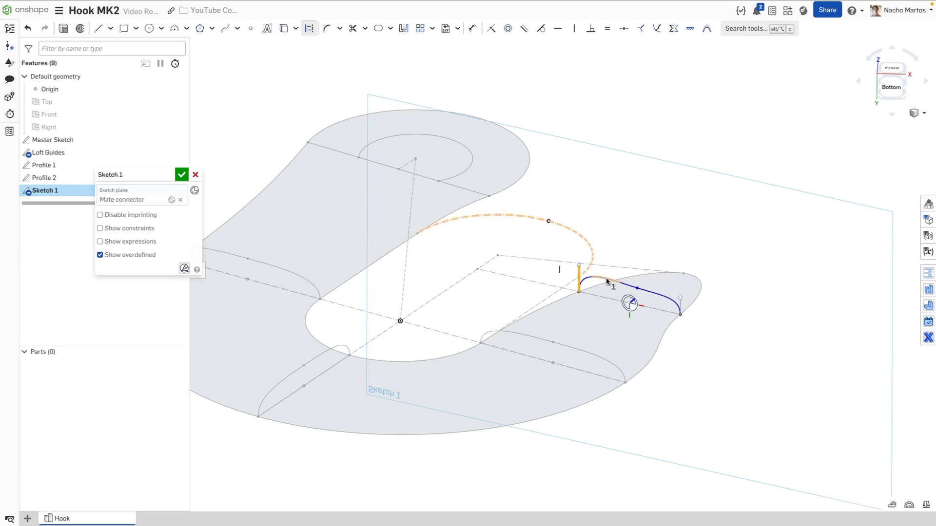
pyautogui.click(681, 306)
pyautogui.click(605, 33)
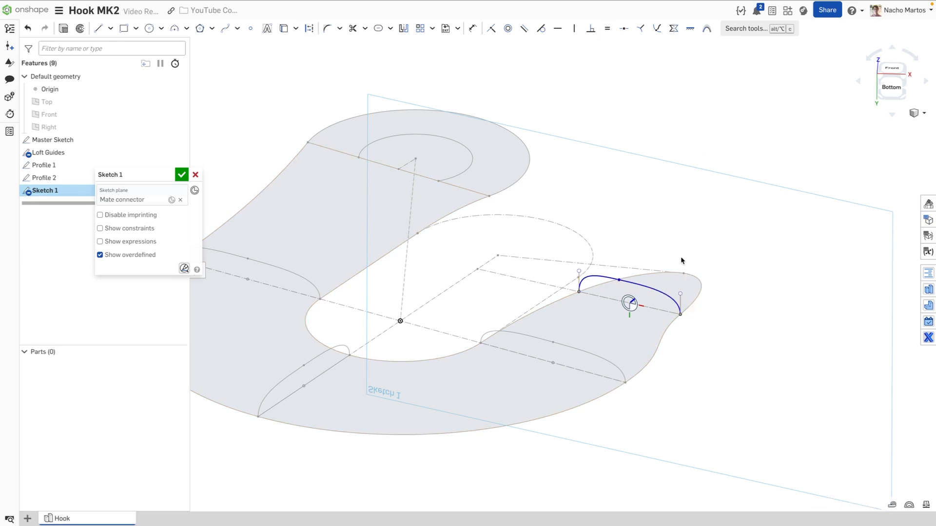
# Draw a construction line joining the spline's two endpoints
pyautogui.press('l')
pyautogui.press('q')
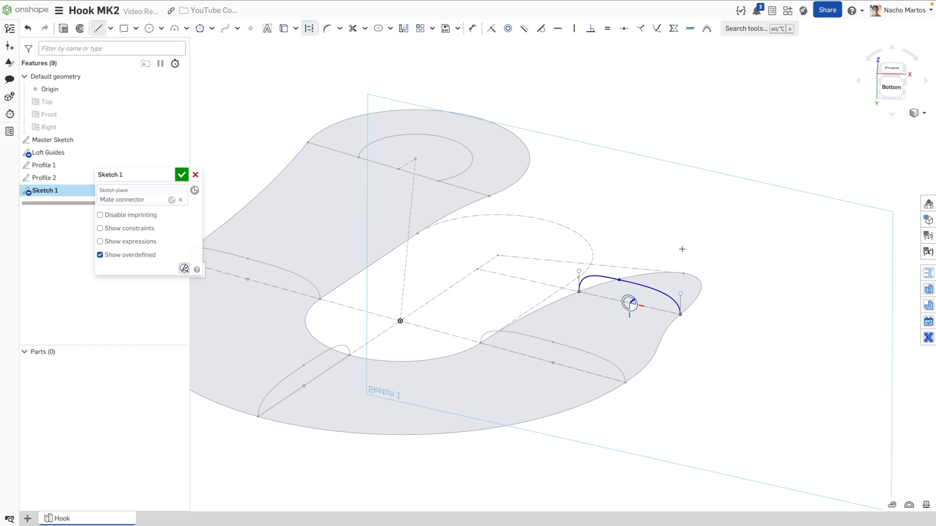
pyautogui.click(680, 314)
pyautogui.click(579, 292)
pyautogui.press('Escape')
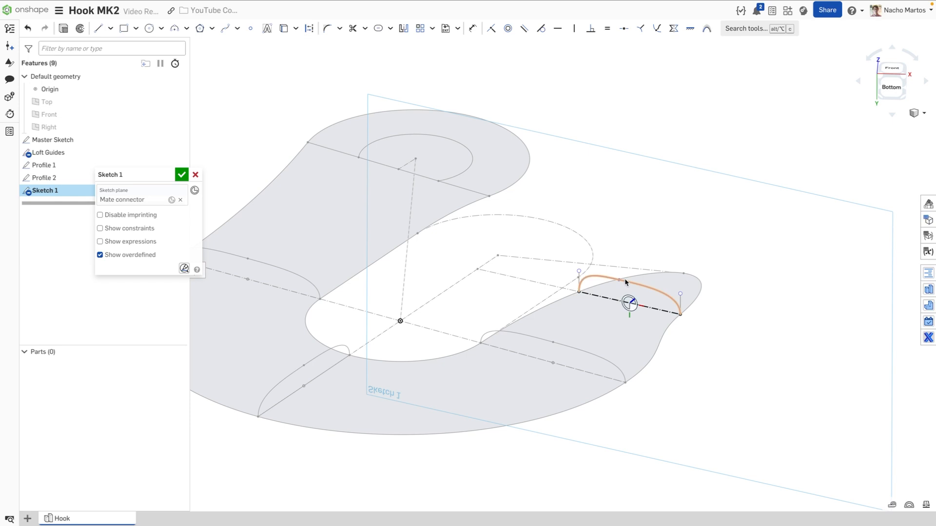
# Place a point at the construction line's midpoint and constrain the spline's middle point vertically above it
pyautogui.scroll(2, 626, 303)
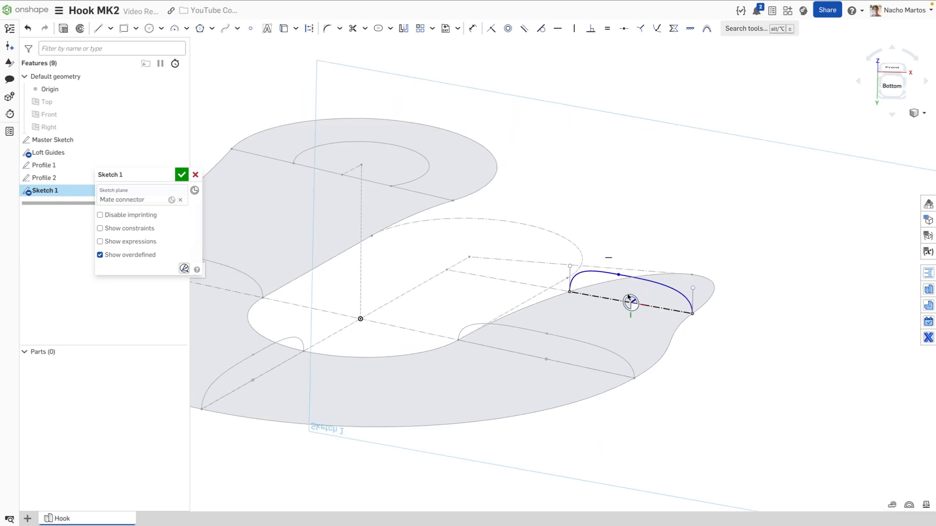
pyautogui.moveTo(626, 303); pyautogui.dragTo(633, 297, button='right')
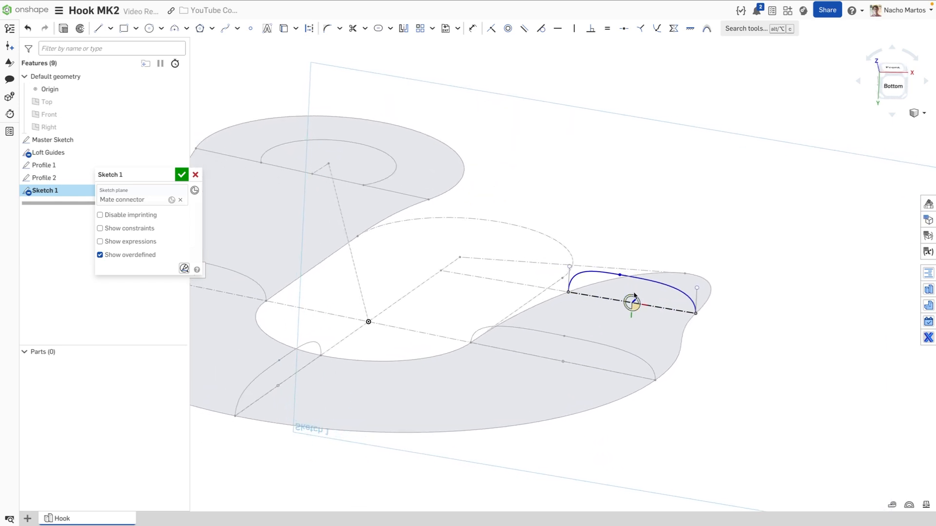
pyautogui.rightClick(634, 296)
pyautogui.click(716, 308)
pyautogui.click(632, 303)
pyautogui.press('Escape')
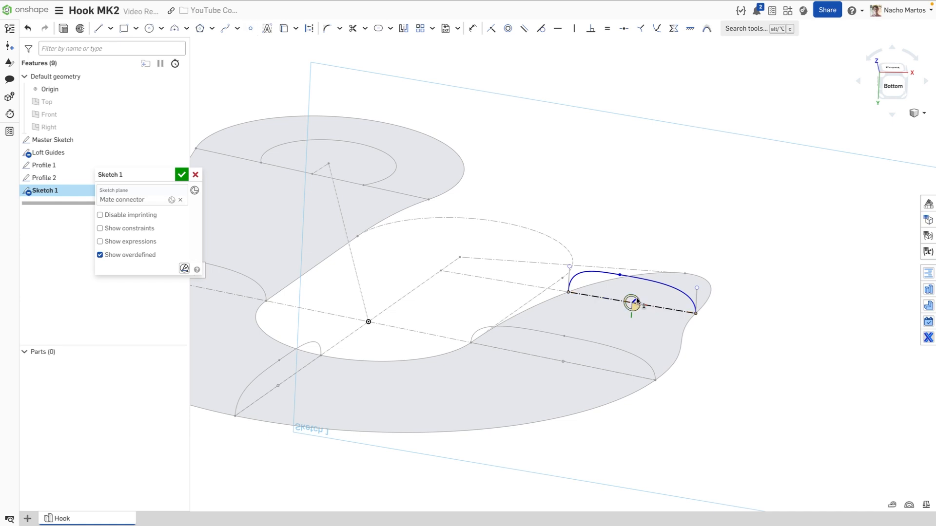
pyautogui.click(620, 274)
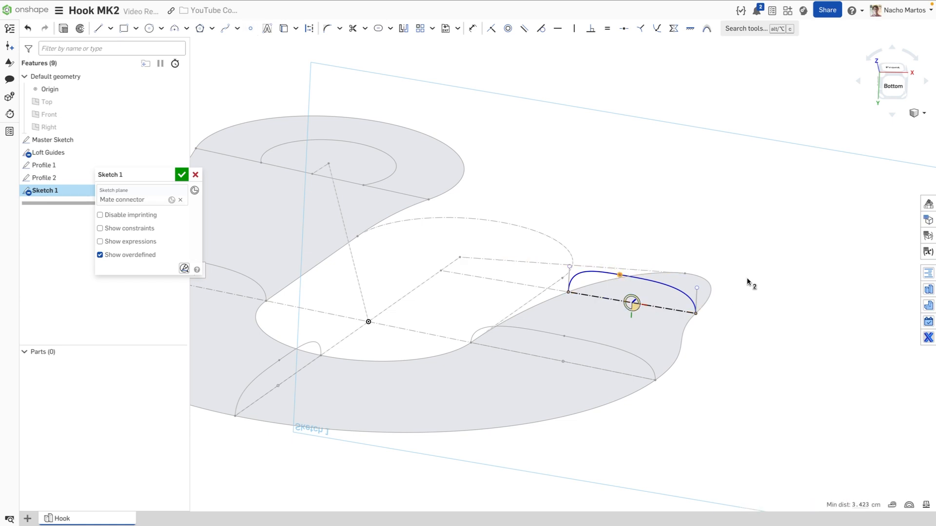
pyautogui.press('i')
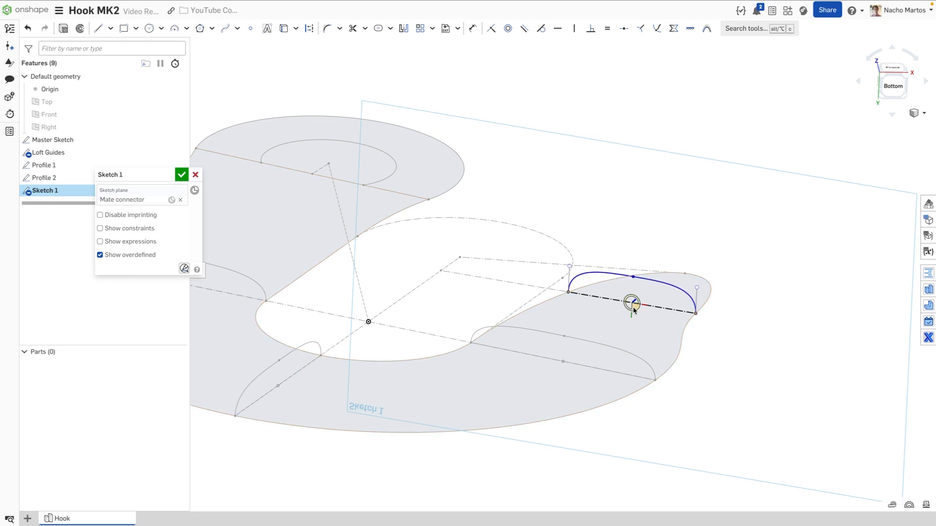
# Dimension the spline's right end handle to 3 cm
pyautogui.click(697, 296)
pyautogui.click(798, 325)
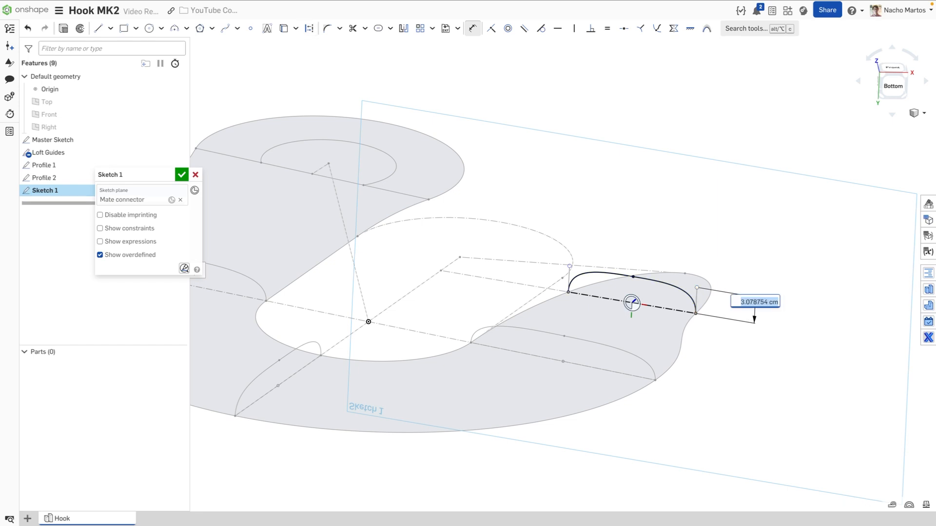
pyautogui.write('3')
pyautogui.press('Return')
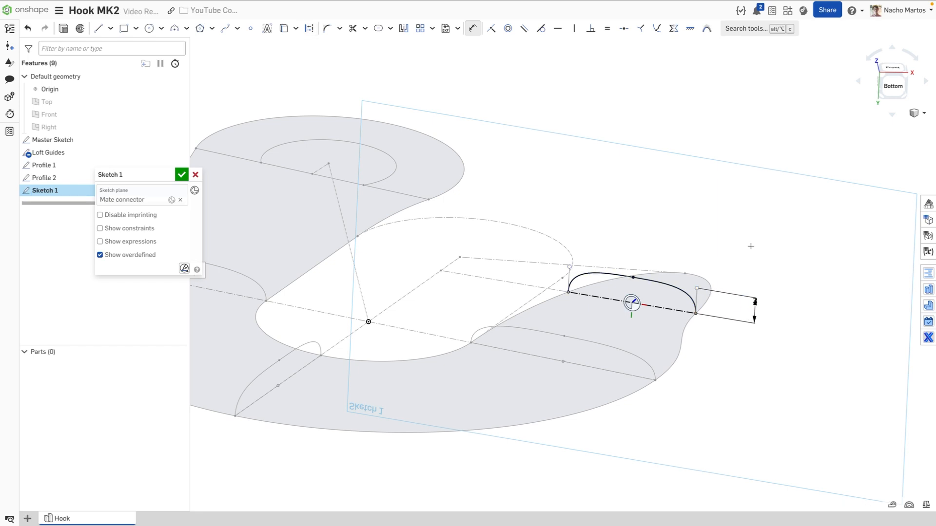
# Close Sketch 1, frame the whole hook in view, and start then cancel a Loft
pyautogui.click(181, 174)
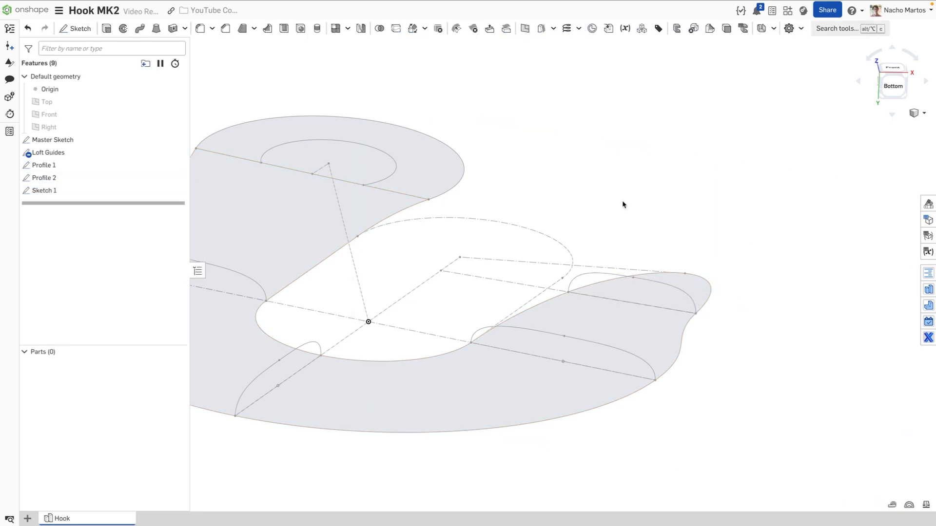
pyautogui.moveTo(575, 219); pyautogui.dragTo(656, 196, button='middle')
pyautogui.moveTo(656, 196)
pyautogui.mouseDown(button='right')
pyautogui.moveTo(658, 187)
pyautogui.moveTo(648, 197)
pyautogui.mouseUp(button='right')
pyautogui.scroll(-1, 648, 196)
pyautogui.moveTo(648, 197); pyautogui.dragTo(693, 201, button='middle')
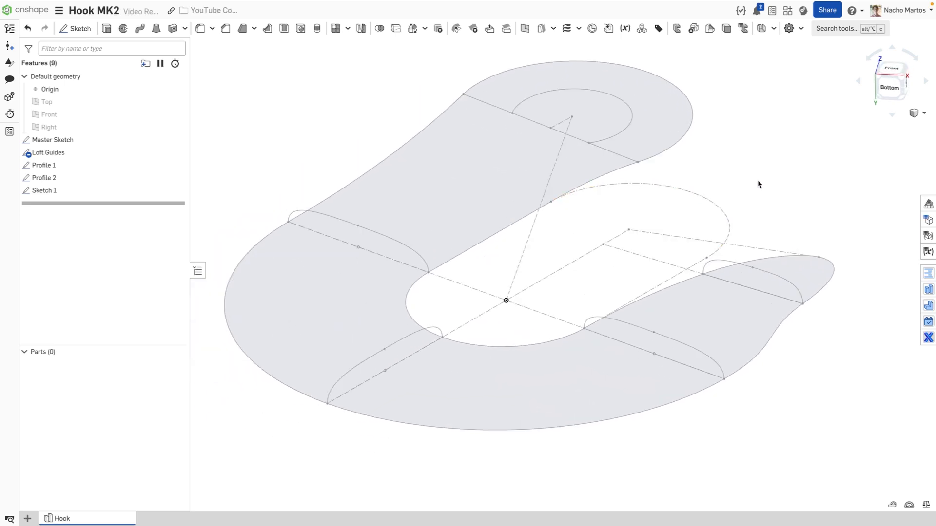
pyautogui.click(156, 30)
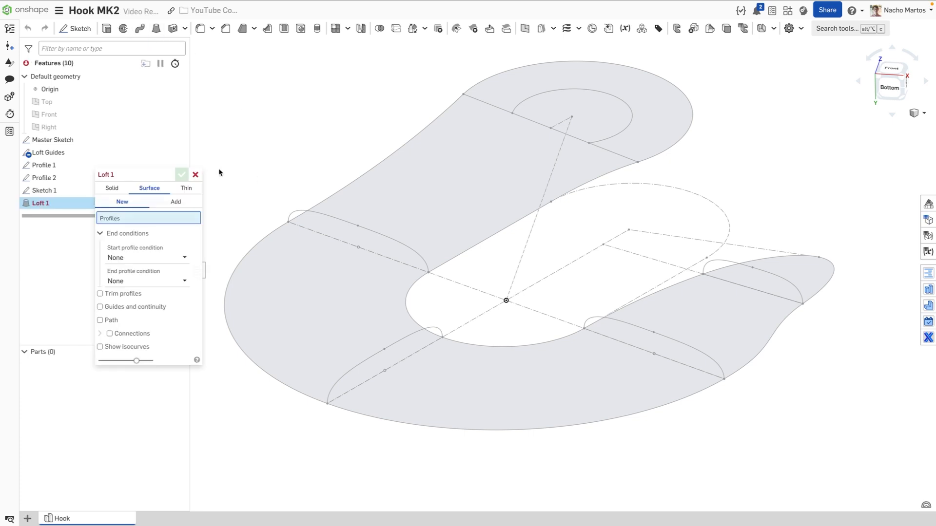
pyautogui.click(196, 174)
# Rename the hook-tip cross-section sketch from Sketch 1 to 'Profile 3'
pyautogui.rightClick(79, 195)
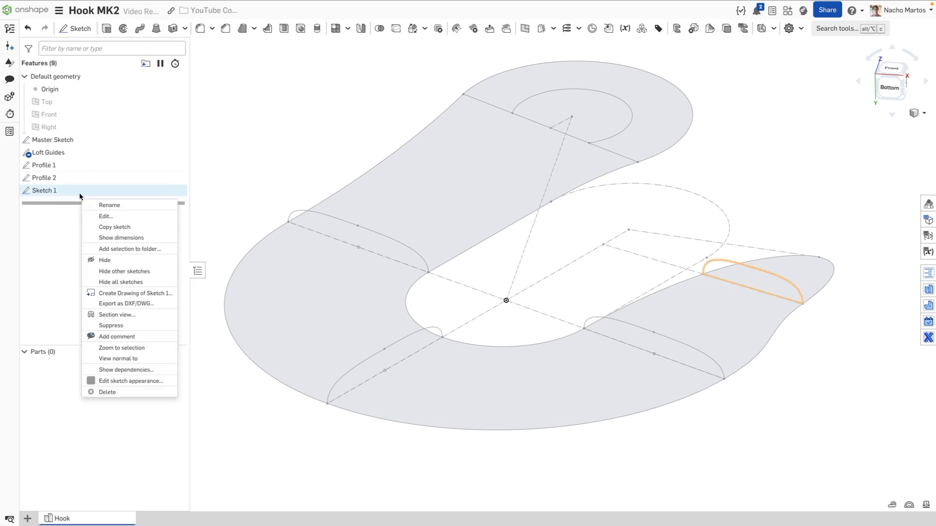
pyautogui.click(121, 206)
pyautogui.write('Pro')
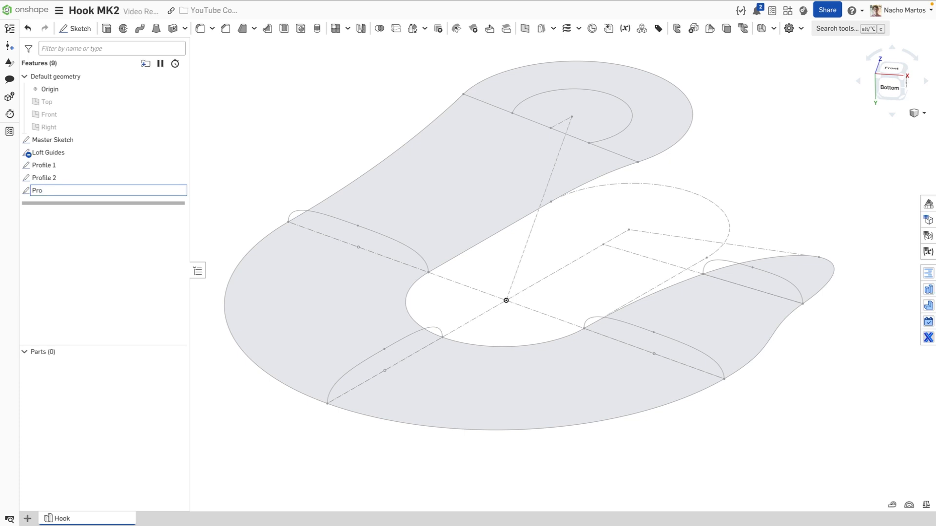
pyautogui.write('file 3')
pyautogui.press('Return')
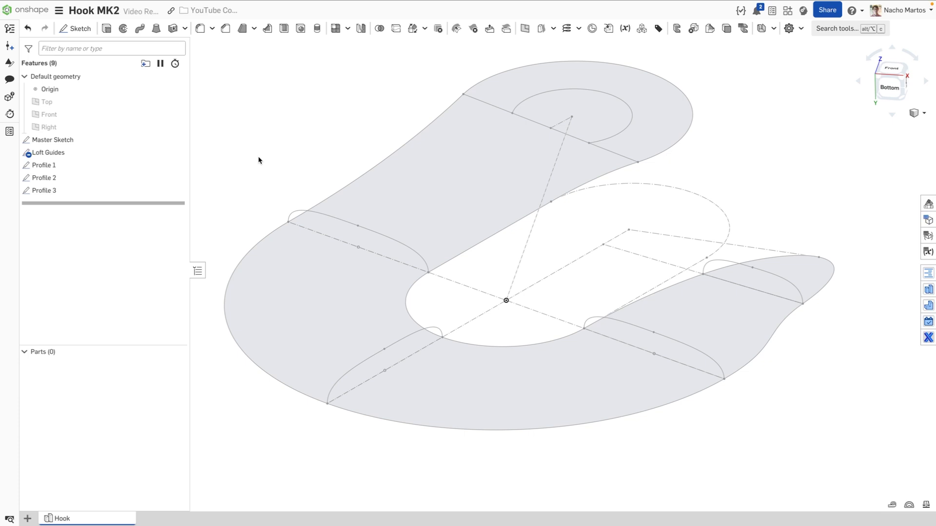
# Start a surface loft through the edges of Profile 1, Profile 2, Profile 1 and Profile 3
pyautogui.click(156, 28)
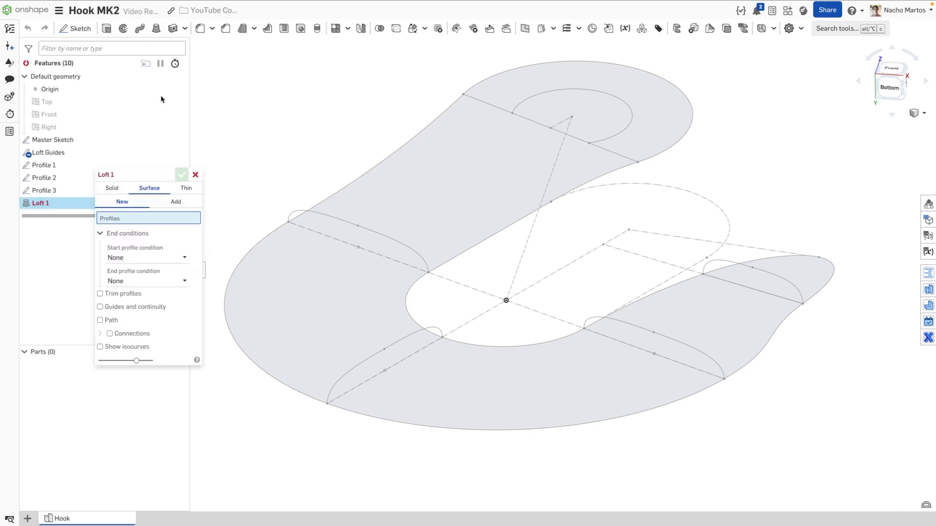
pyautogui.moveTo(154, 171); pyautogui.dragTo(258, 42)
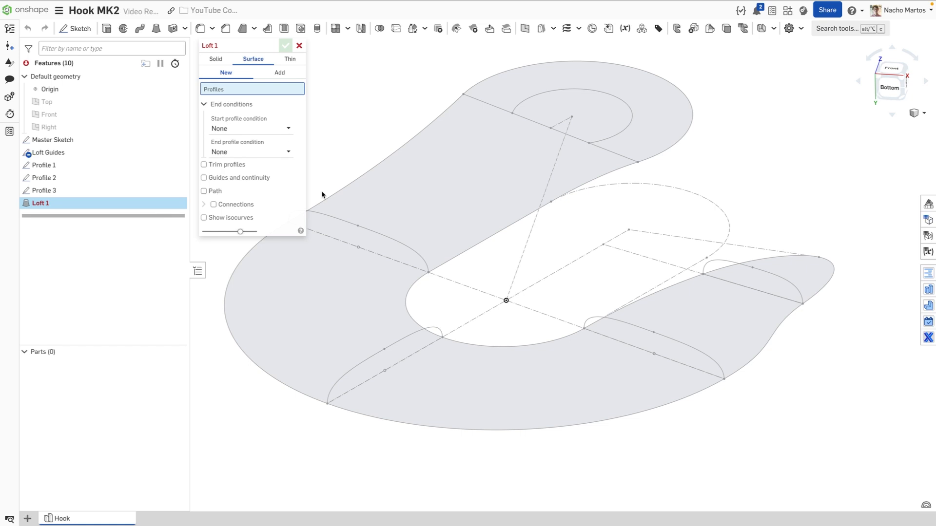
pyautogui.click(336, 218)
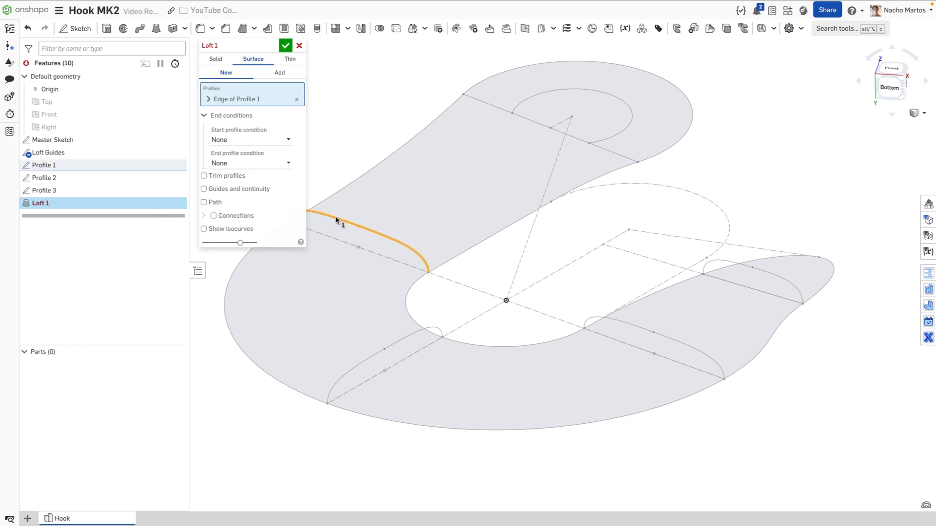
pyautogui.click(358, 367)
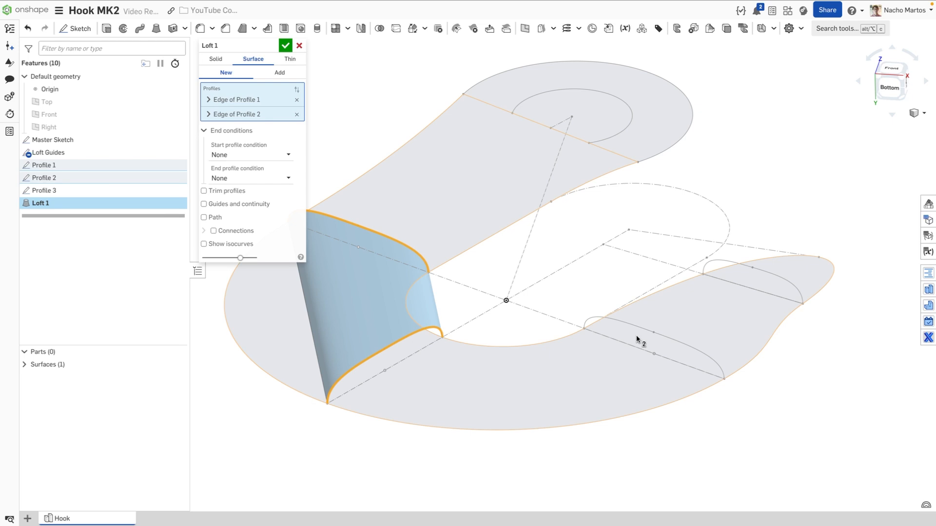
pyautogui.click(624, 328)
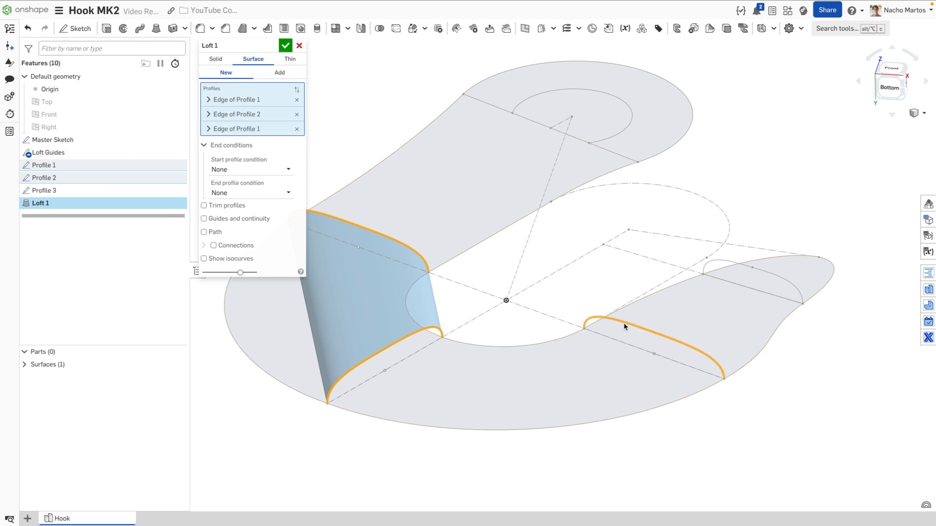
pyautogui.click(736, 262)
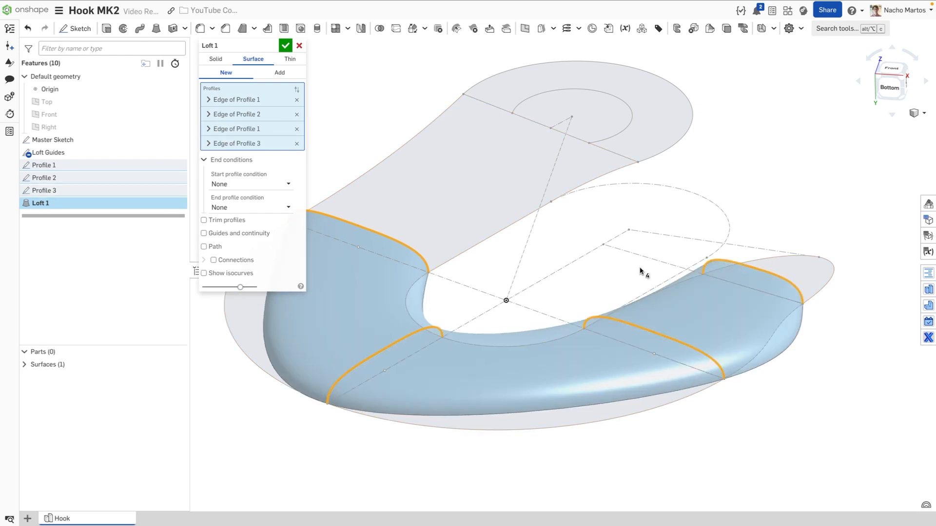
pyautogui.moveTo(593, 273); pyautogui.dragTo(654, 295, button='middle')
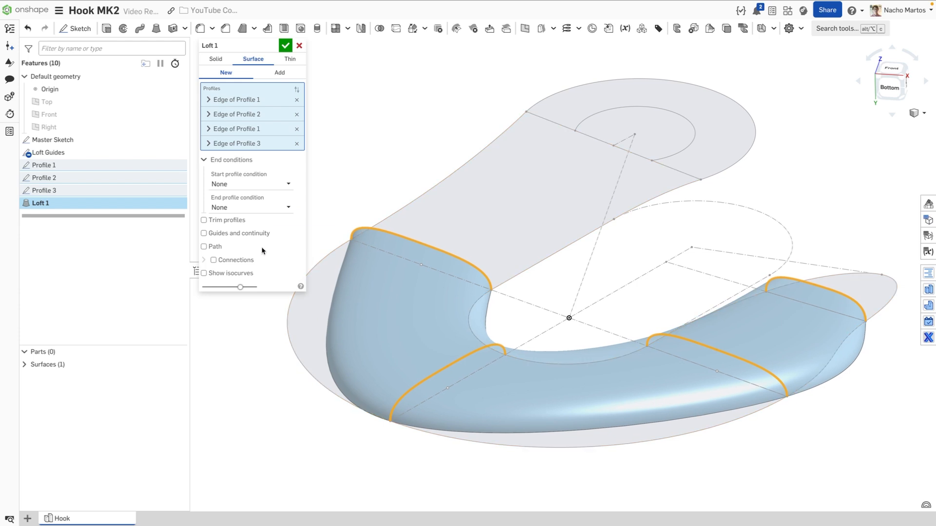
# Guide the loft with two sets of Loft Guides edges, one inner and one outer
pyautogui.click(242, 234)
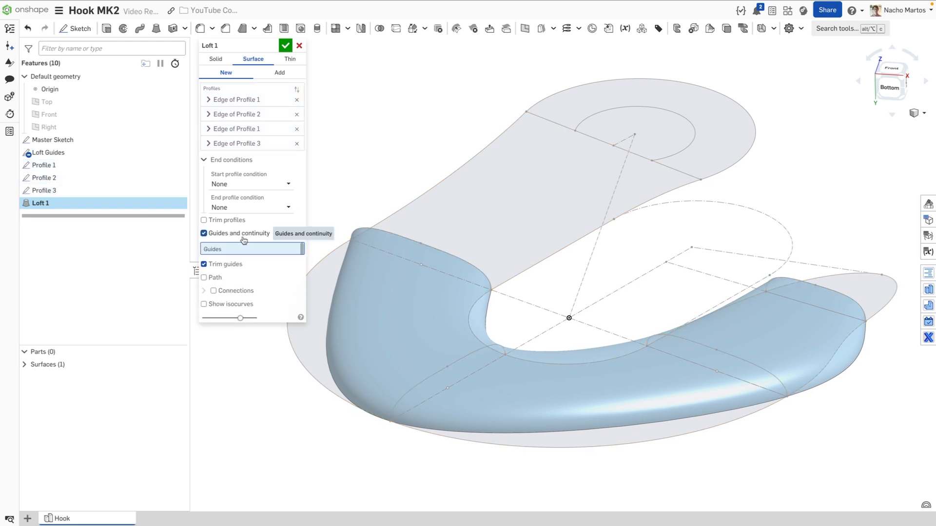
pyautogui.click(471, 329)
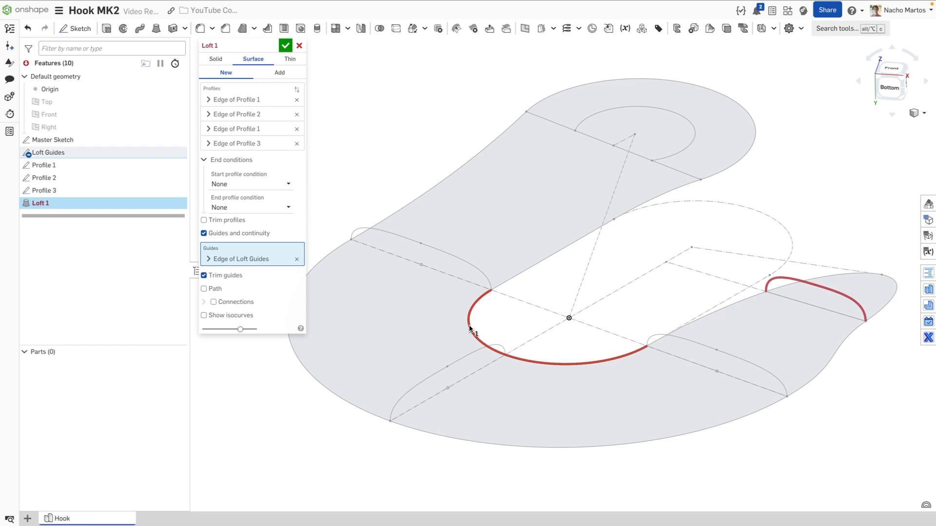
pyautogui.click(244, 261)
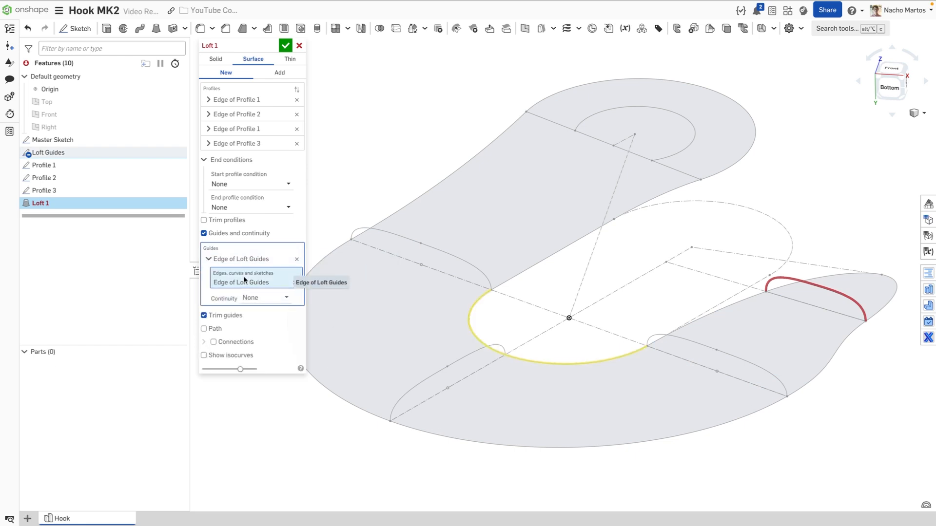
pyautogui.click(724, 307)
pyautogui.moveTo(724, 306)
pyautogui.mouseDown(button='right')
pyautogui.moveTo(726, 339)
pyautogui.moveTo(710, 305)
pyautogui.mouseUp(button='right')
pyautogui.scroll(-1, 711, 303)
pyautogui.moveTo(722, 316); pyautogui.dragTo(716, 304, button='middle')
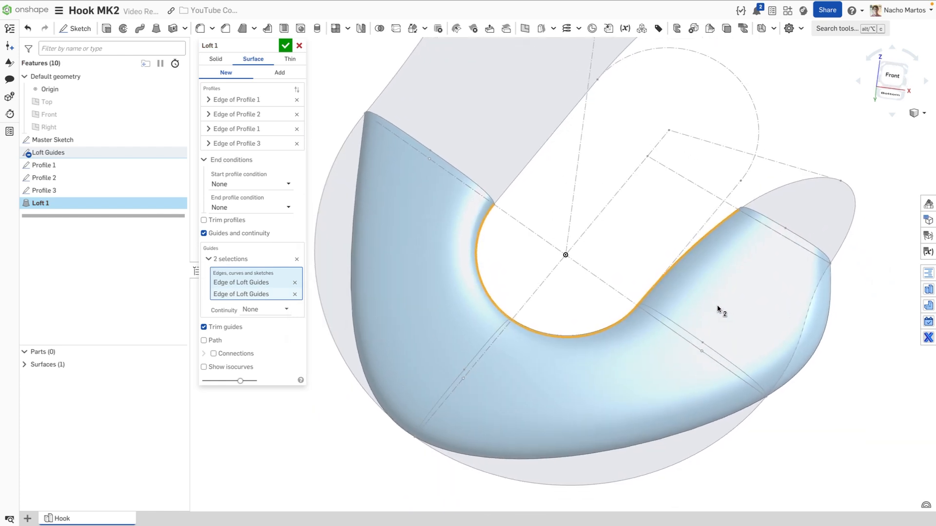
pyautogui.click(238, 259)
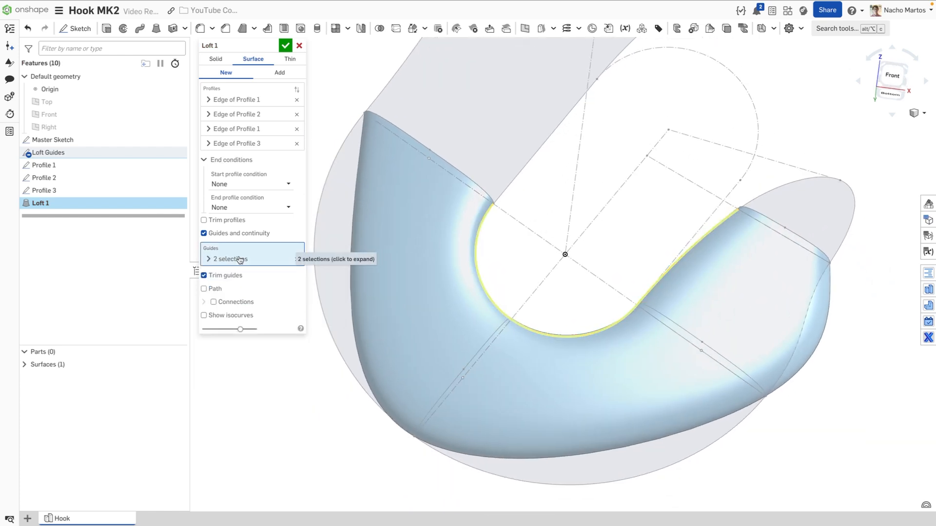
pyautogui.click(328, 325)
pyautogui.click(246, 275)
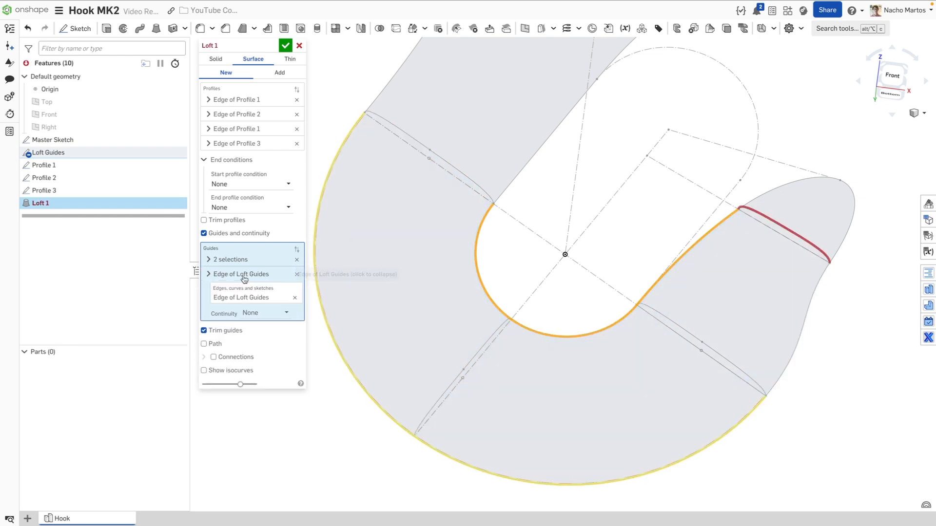
pyautogui.click(805, 329)
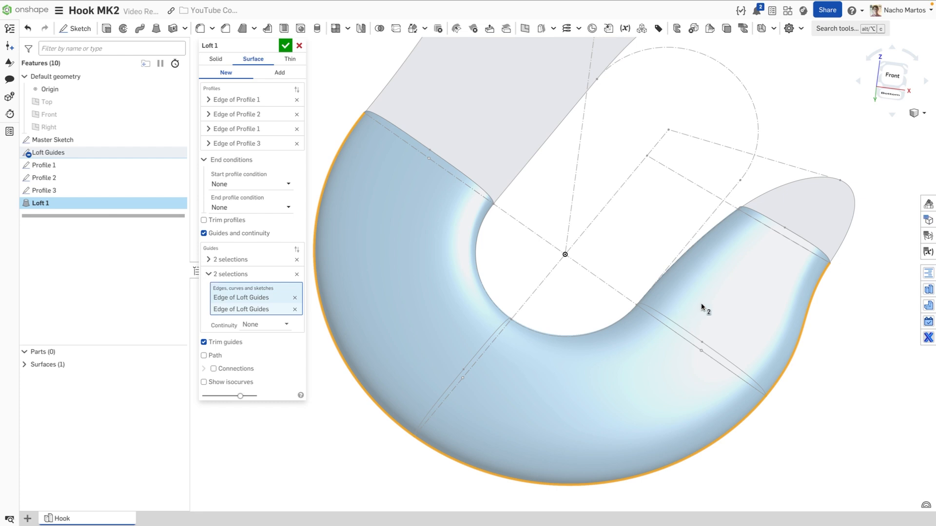
# Check the surface smoothness with zebra stripes, then commit Loft 1
pyautogui.click(920, 503)
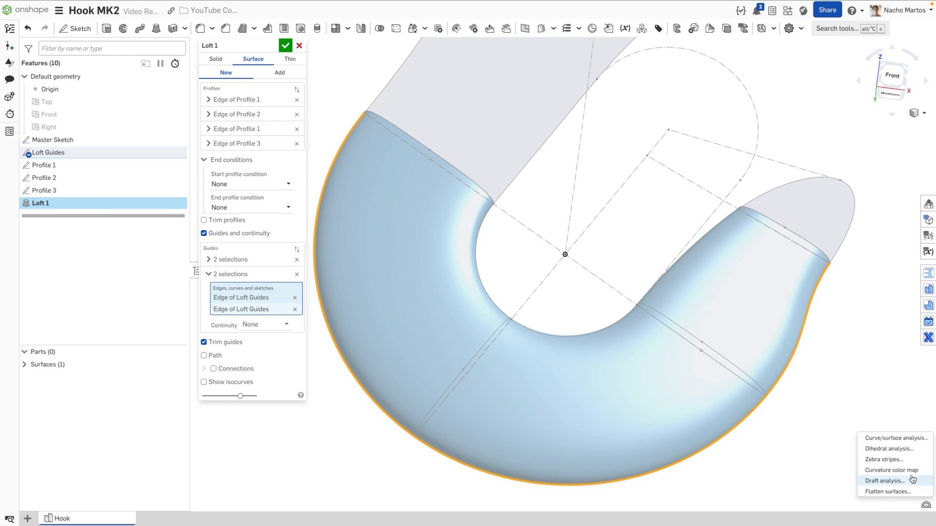
pyautogui.click(895, 460)
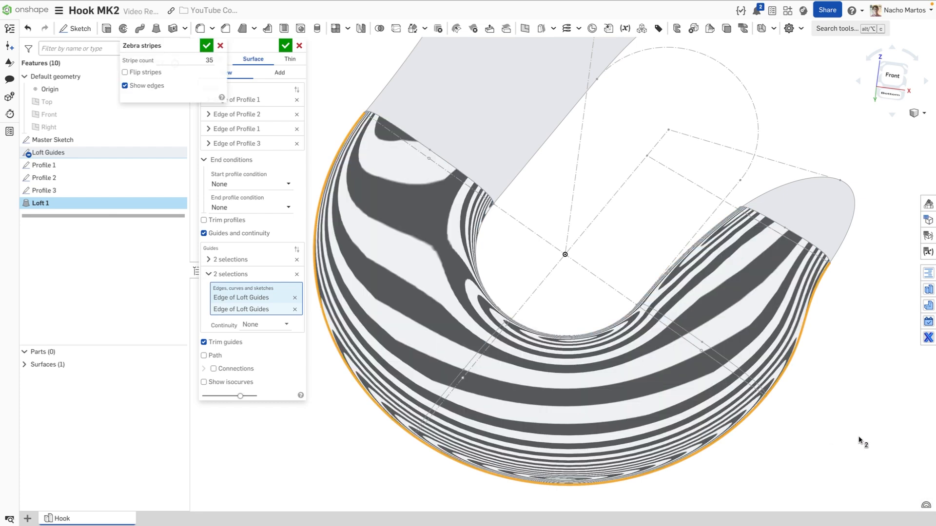
pyautogui.click(918, 504)
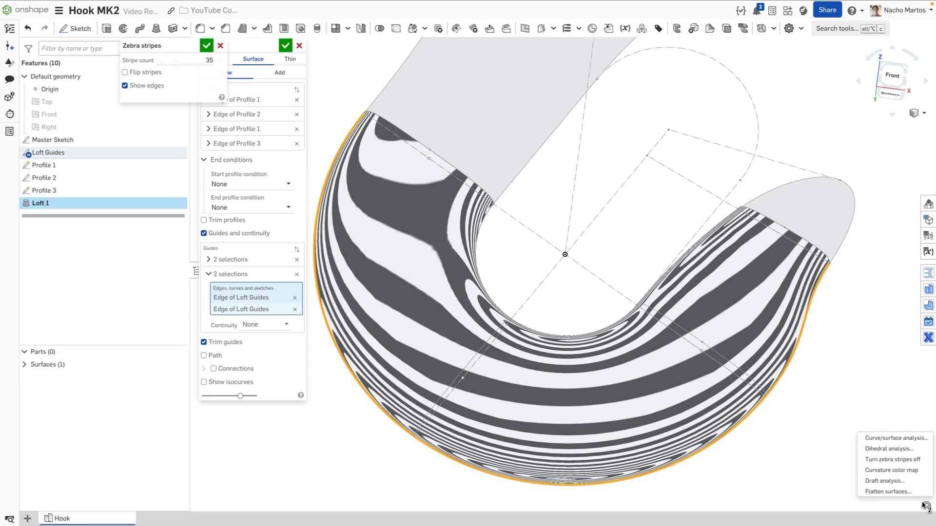
pyautogui.click(905, 462)
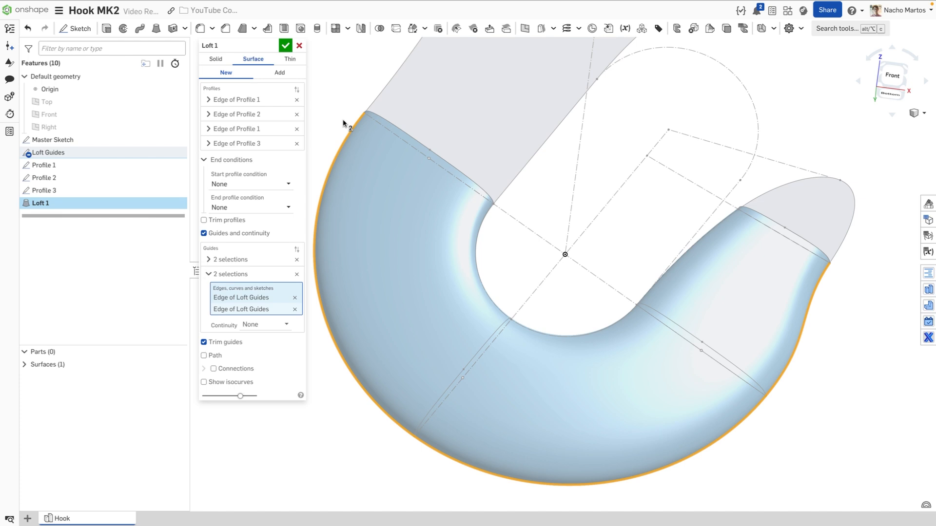
pyautogui.click(285, 46)
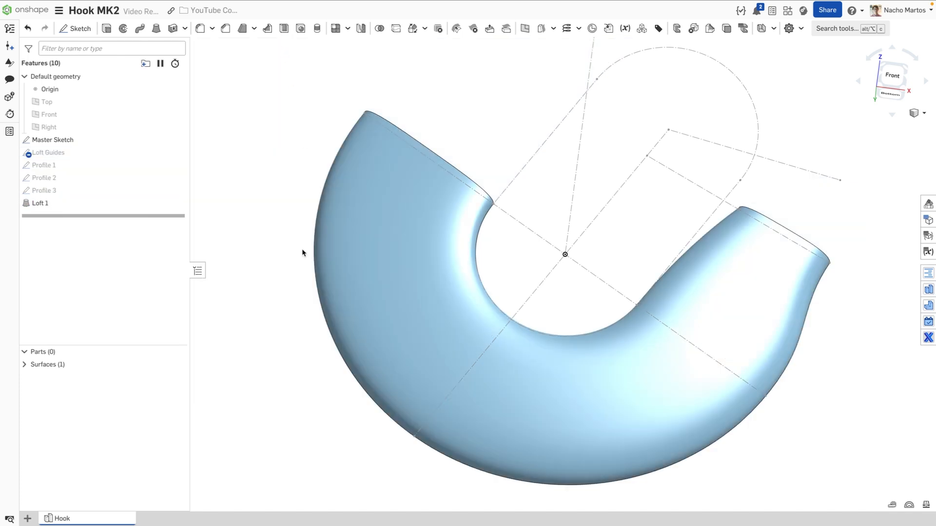
# Show Loft Guides and preview an Add loft from the hook-tip outline to Loft 1's end edge
pyautogui.click(177, 153)
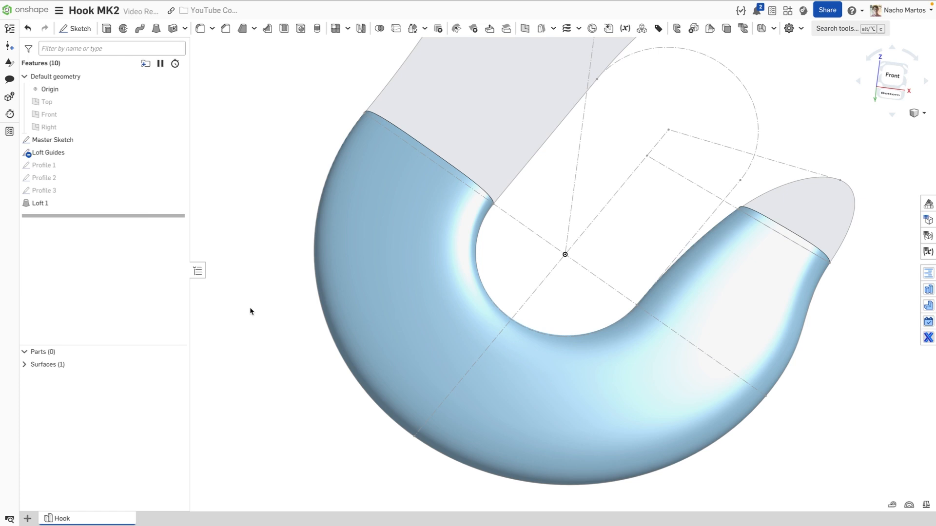
pyautogui.click(157, 28)
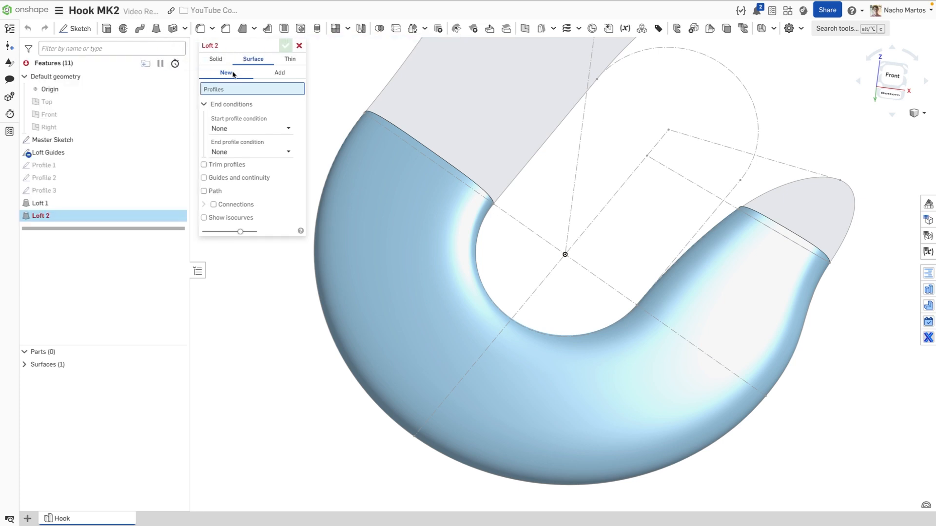
pyautogui.click(269, 76)
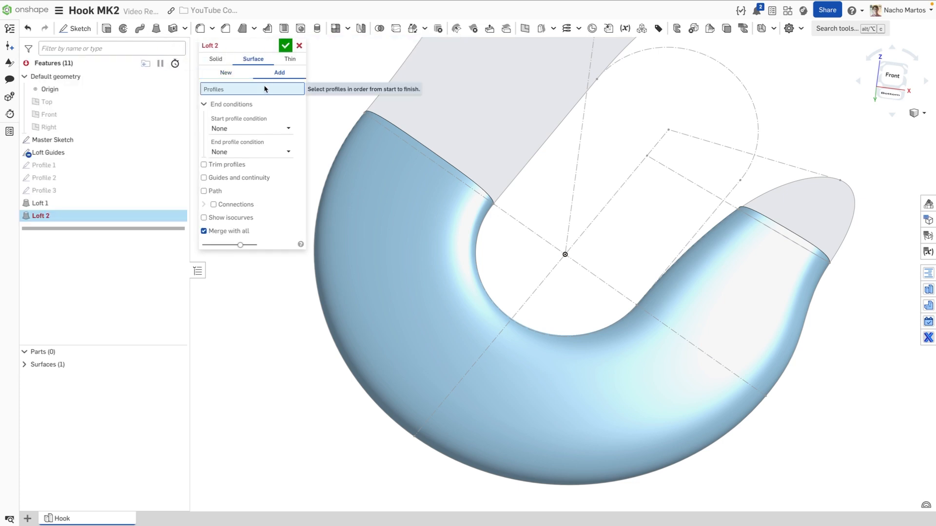
pyautogui.moveTo(888, 237); pyautogui.dragTo(810, 272, button='middle')
pyautogui.moveTo(810, 272); pyautogui.dragTo(783, 282, button='right')
pyautogui.scroll(5, 783, 282)
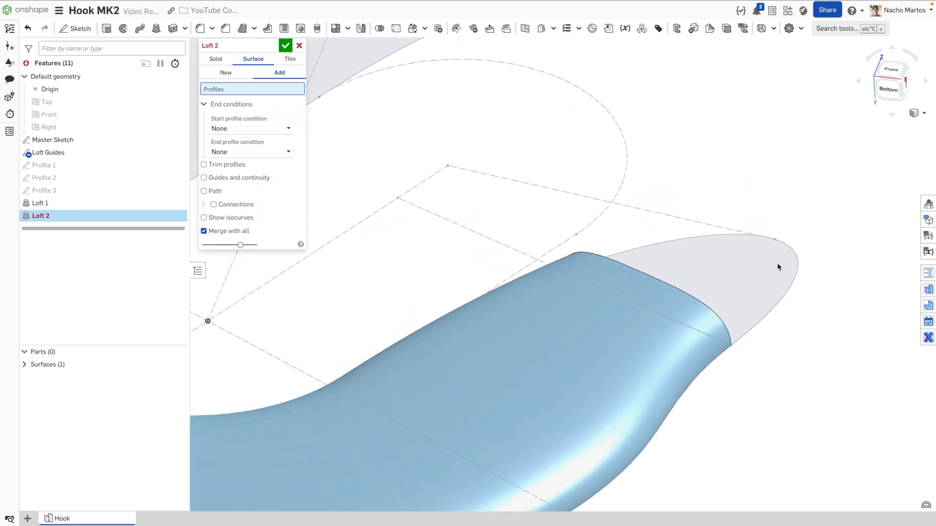
pyautogui.click(787, 274)
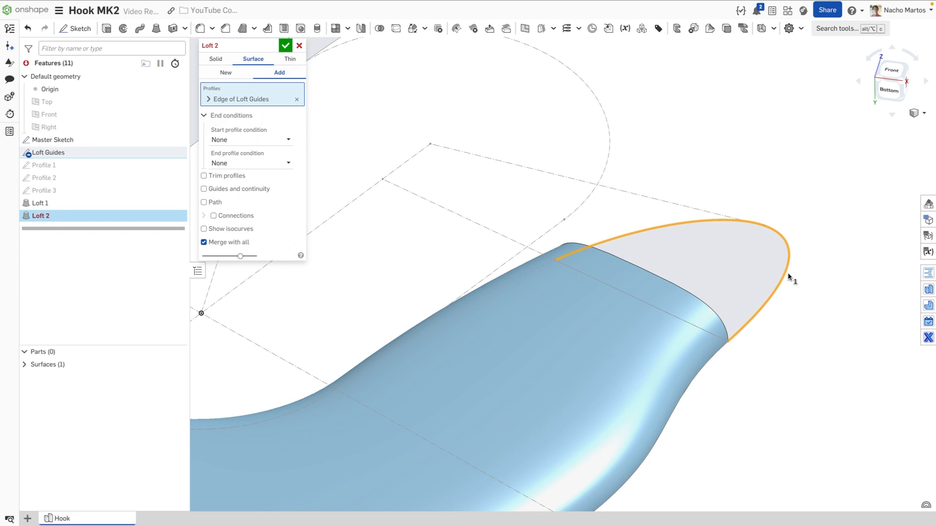
pyautogui.click(696, 302)
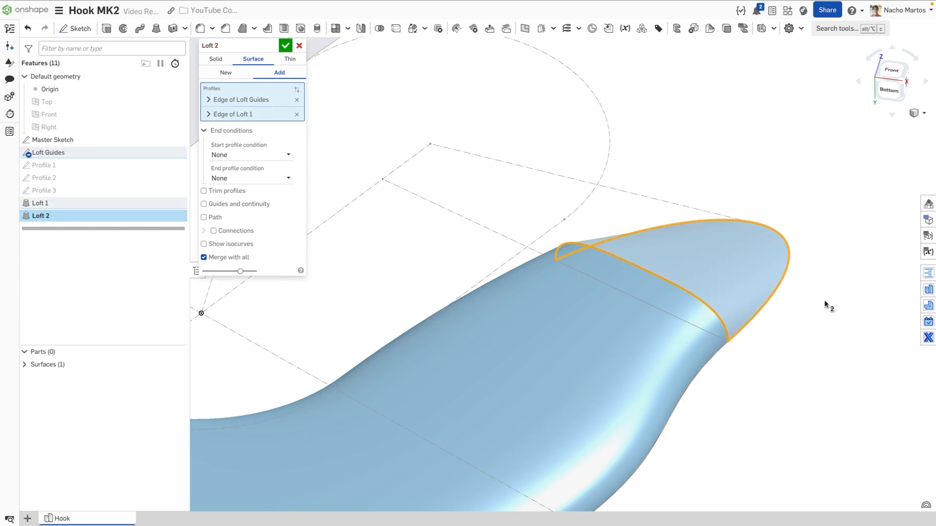
pyautogui.moveTo(823, 302); pyautogui.dragTo(808, 293, button='right')
pyautogui.moveTo(808, 293); pyautogui.dragTo(708, 276, button='middle')
pyautogui.moveTo(708, 276); pyautogui.dragTo(669, 330, button='right')
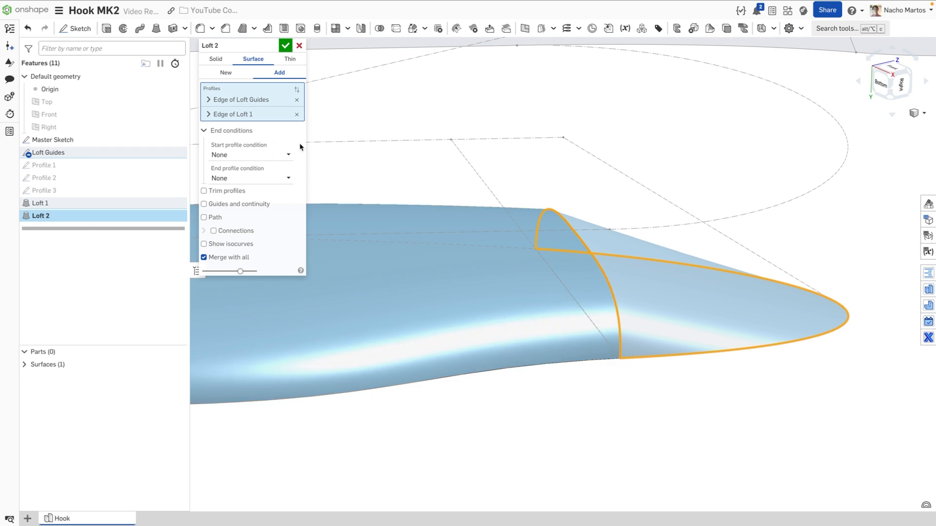
# Give Loft 2 a start direction with magnitude 2 and a Match tangent end to Loft 1, then commit
pyautogui.click(285, 153)
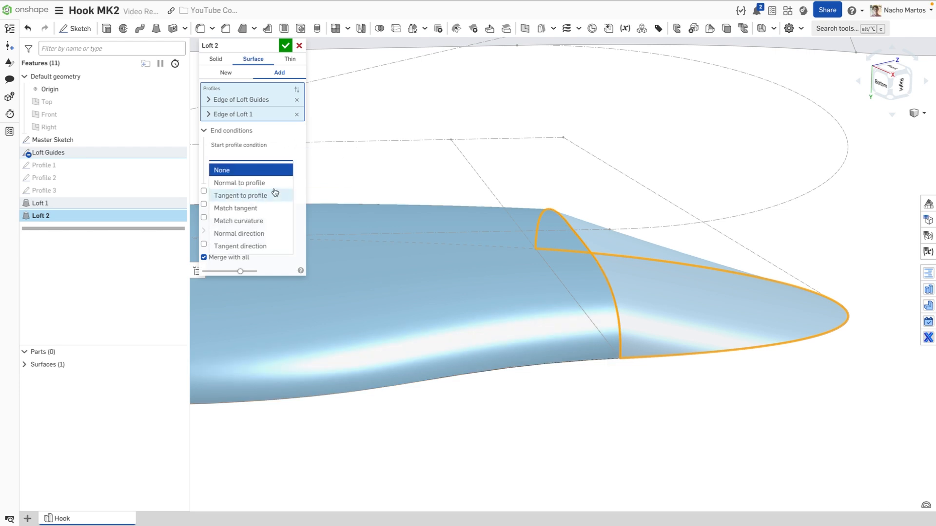
pyautogui.click(266, 246)
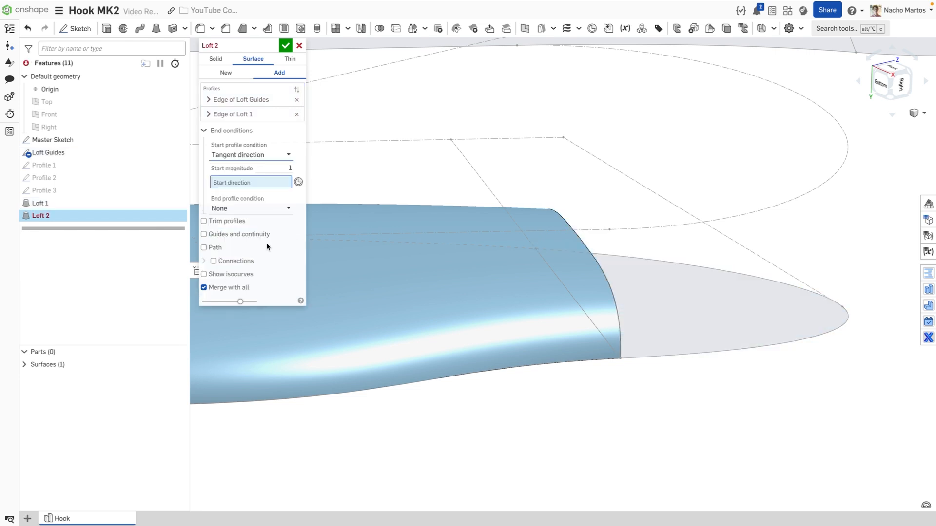
pyautogui.click(714, 313)
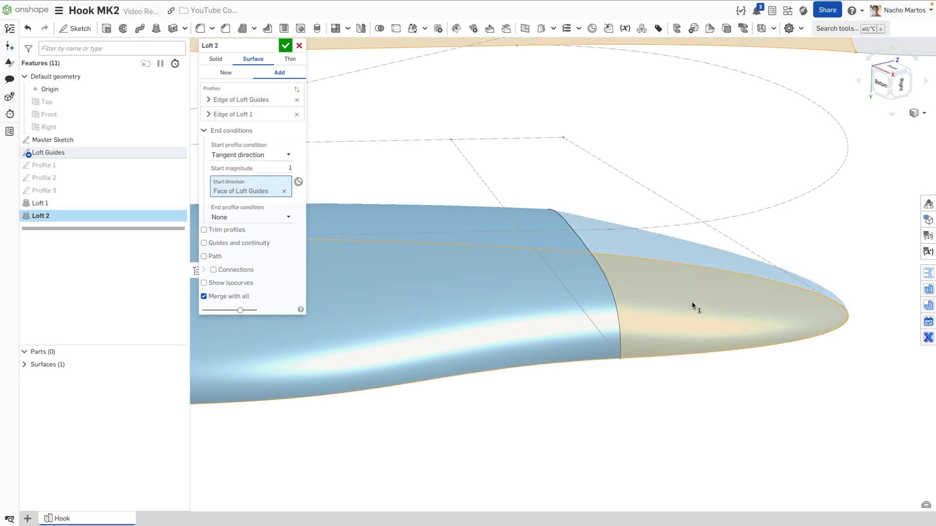
pyautogui.click(270, 167)
pyautogui.write('2')
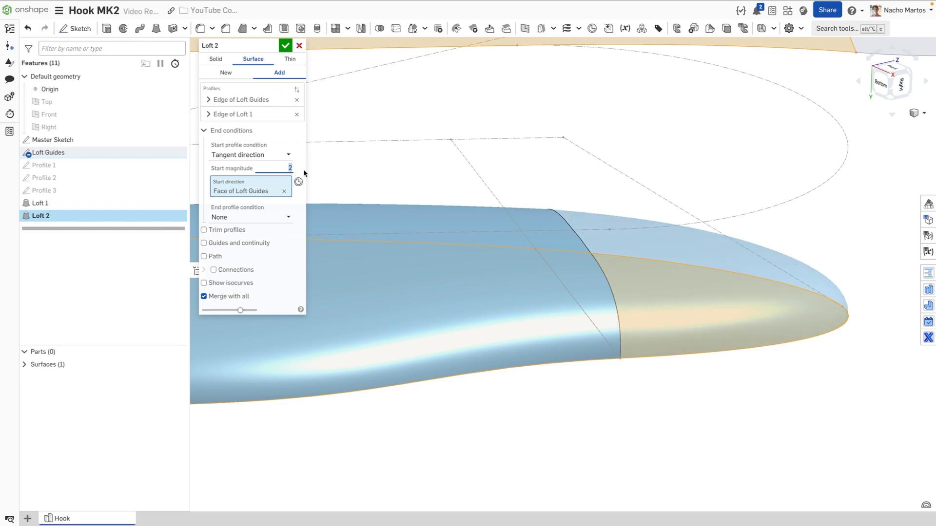
pyautogui.click(278, 216)
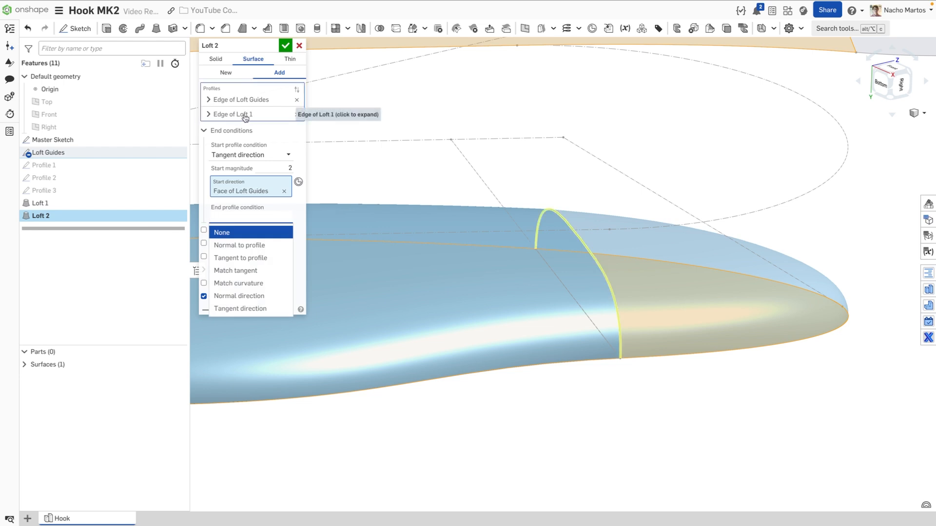
pyautogui.click(258, 272)
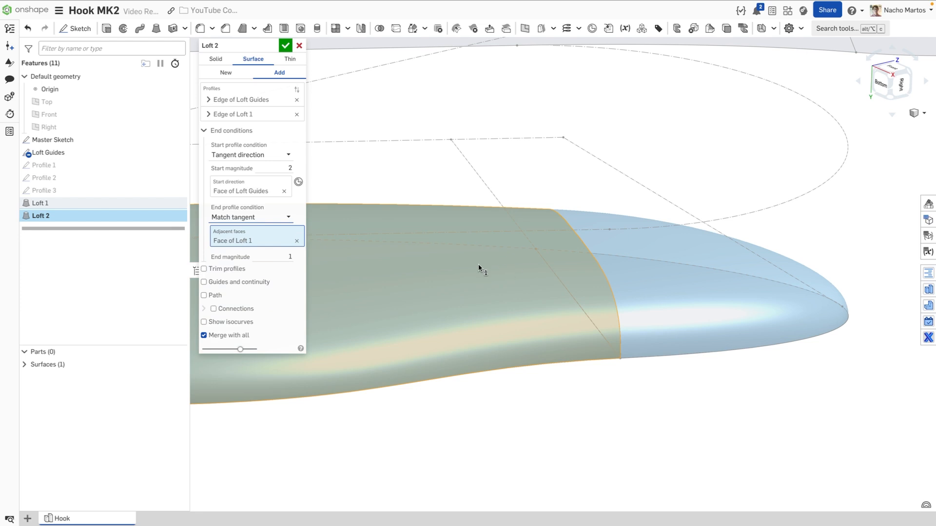
pyautogui.click(286, 47)
# Snap to the Front view, start a new sketch, and frame the hook's eye
pyautogui.moveTo(601, 142); pyautogui.dragTo(624, 163, button='right')
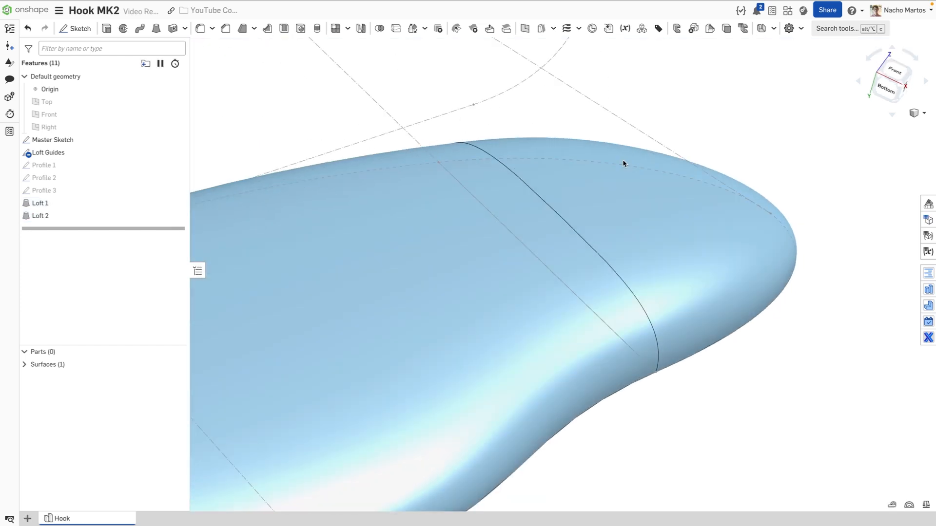
pyautogui.scroll(-10, 623, 164)
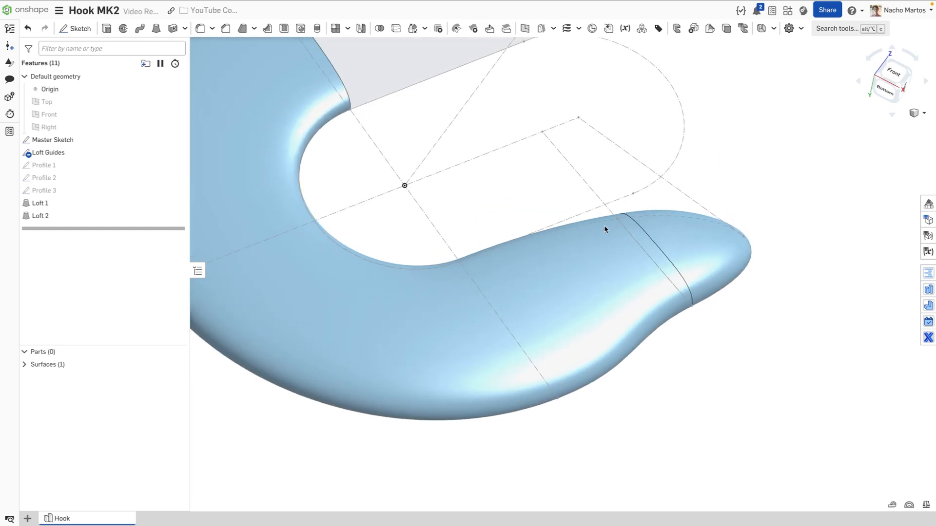
pyautogui.moveTo(604, 229)
pyautogui.mouseDown(button='right')
pyautogui.moveTo(631, 227)
pyautogui.moveTo(615, 241)
pyautogui.mouseUp(button='right')
pyautogui.click(888, 73)
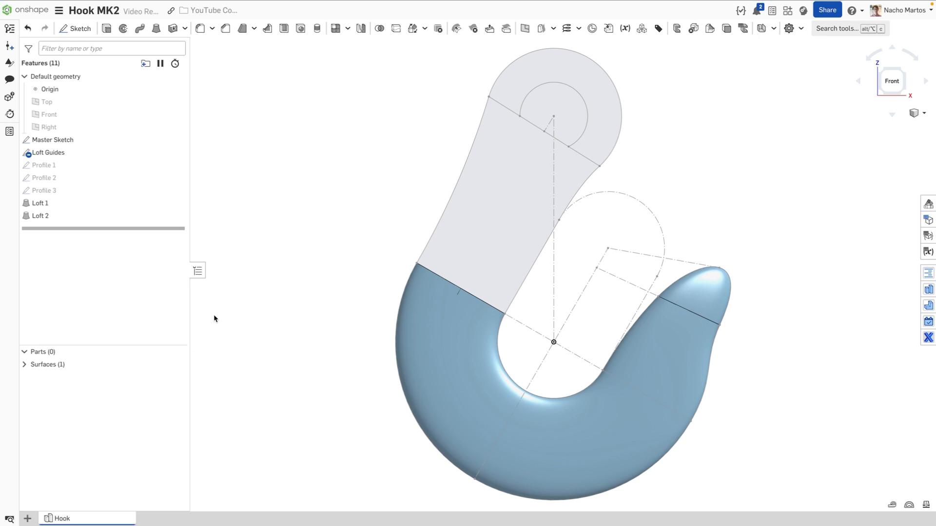
pyautogui.click(76, 28)
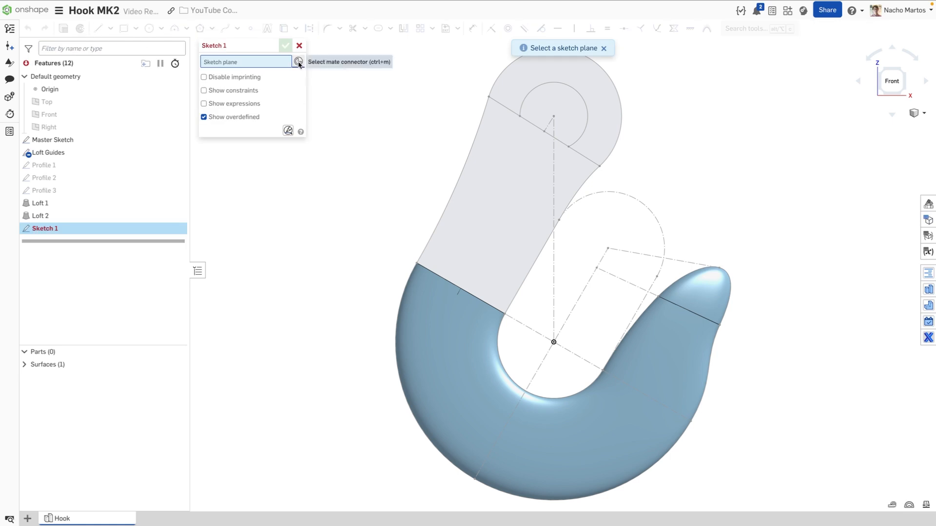
pyautogui.moveTo(415, 130); pyautogui.dragTo(374, 194, button='middle')
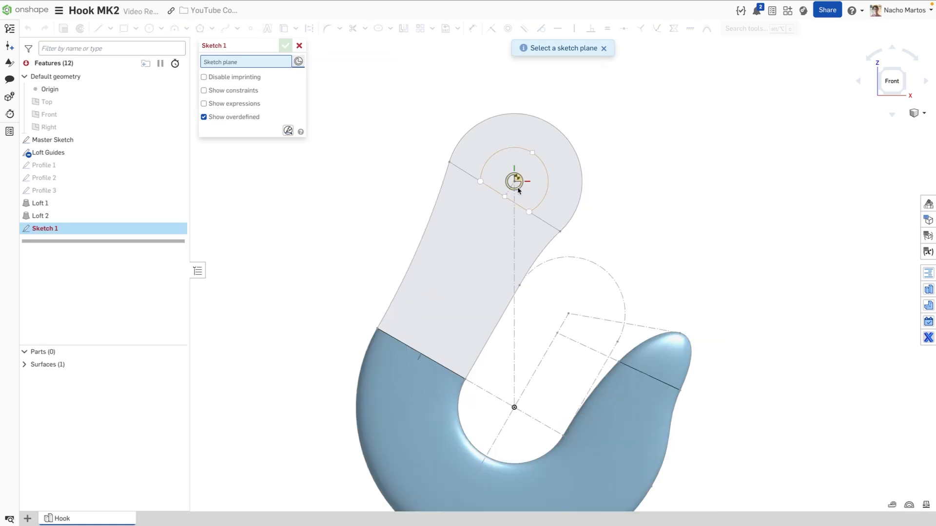
pyautogui.scroll(3, 509, 191)
pyautogui.moveTo(509, 189); pyautogui.dragTo(498, 145, button='right')
# Place the sketch on the eye-centre mate connector, rotated 90° about Y
pyautogui.click(508, 187)
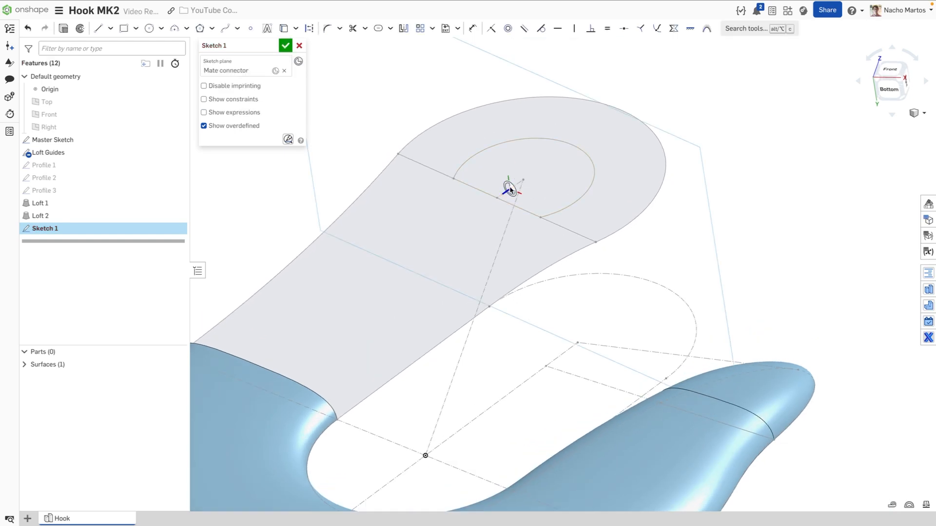
pyautogui.click(276, 71)
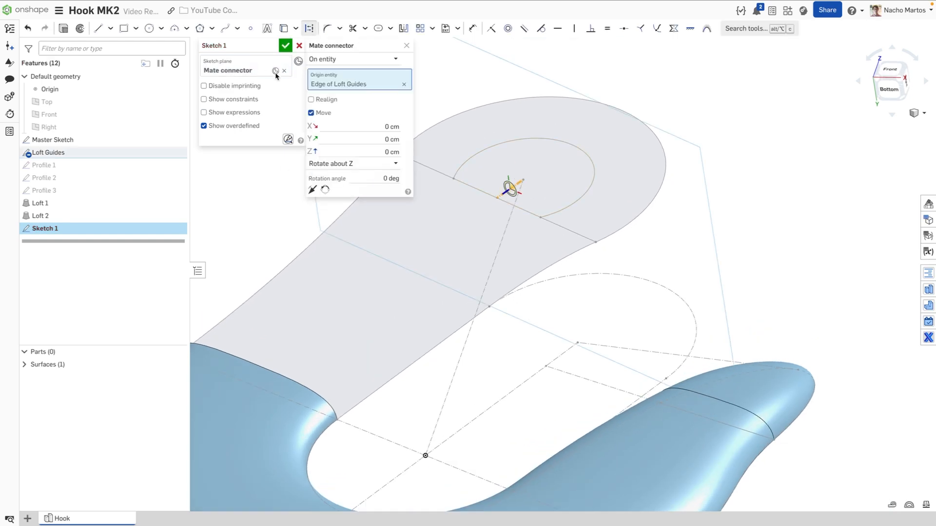
pyautogui.click(379, 174)
pyautogui.click(378, 176)
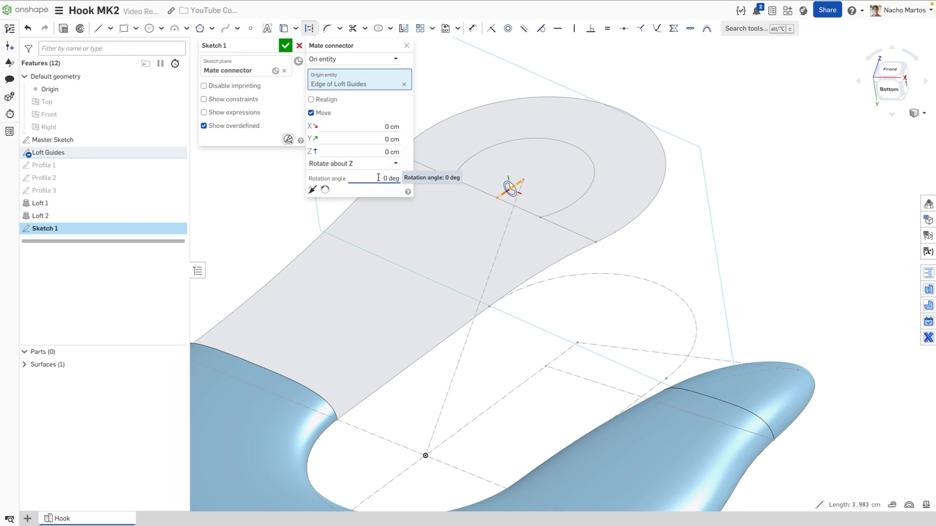
pyautogui.write('9')
pyautogui.click(376, 164)
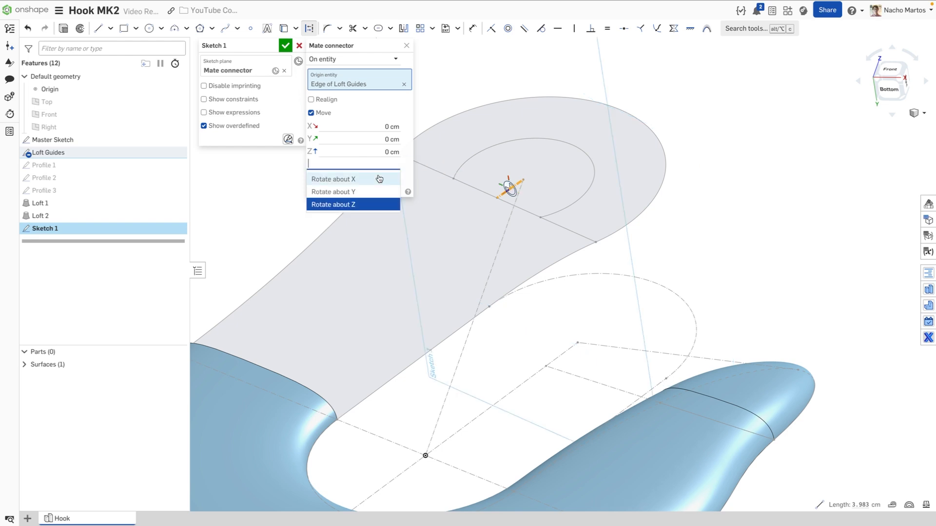
pyautogui.click(375, 190)
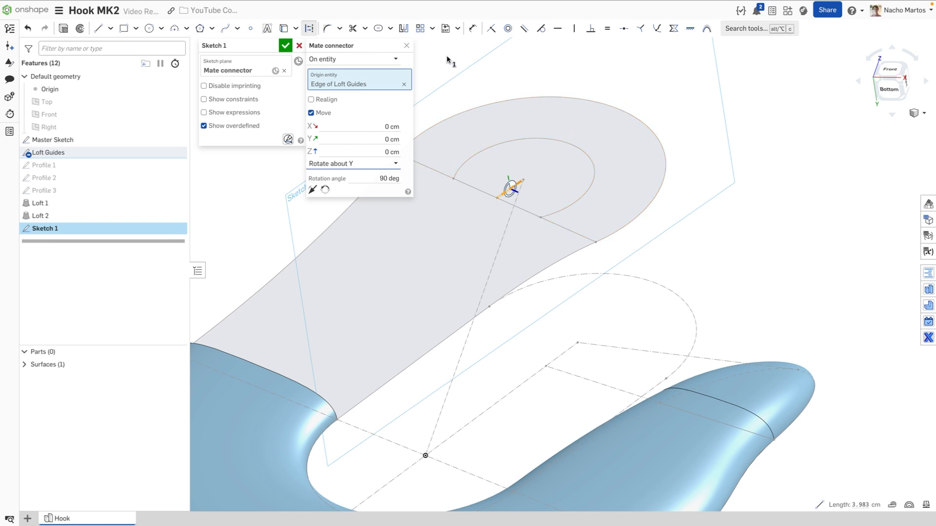
pyautogui.moveTo(554, 93); pyautogui.dragTo(576, 95, button='right')
pyautogui.moveTo(583, 94); pyautogui.dragTo(453, 125, button='middle')
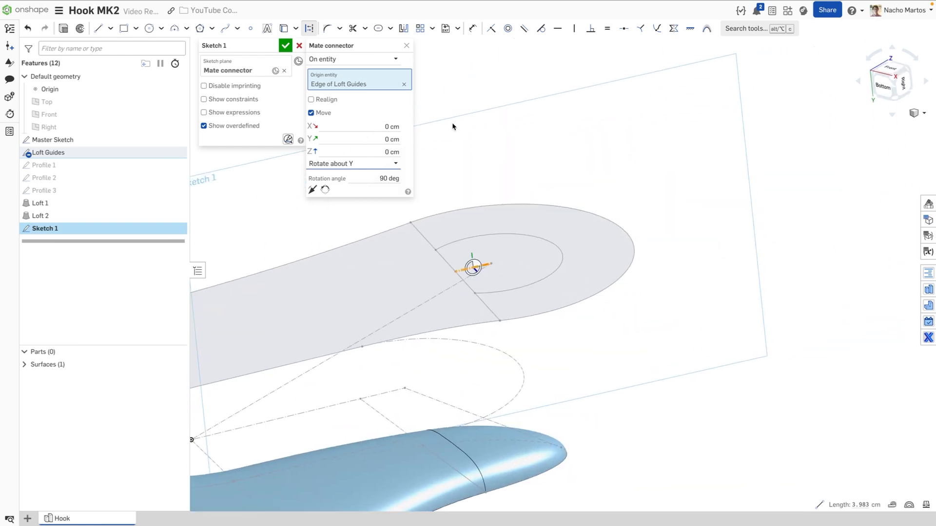
pyautogui.click(408, 48)
pyautogui.moveTo(521, 114); pyautogui.dragTo(555, 161, button='right')
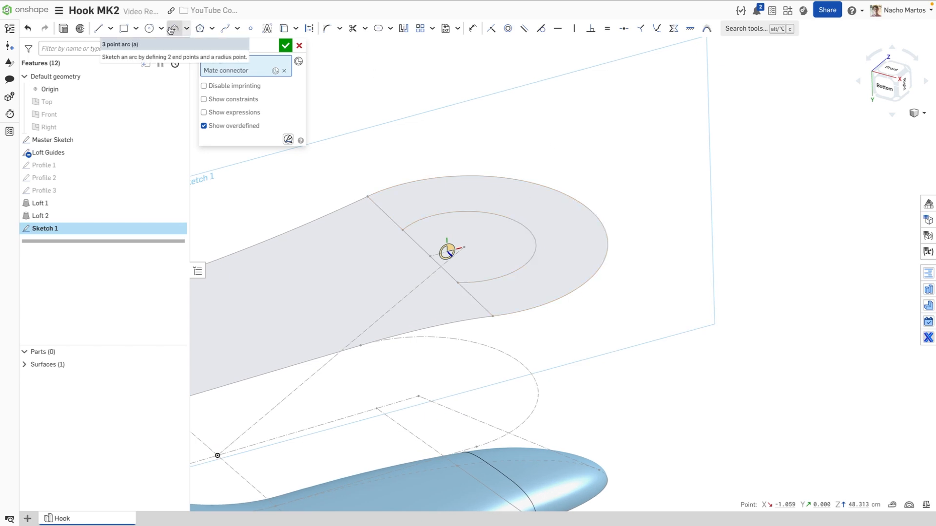
# Draw an ellipse near the eye's rounded end with axes 6.495 and 6
pyautogui.click(161, 28)
pyautogui.click(161, 78)
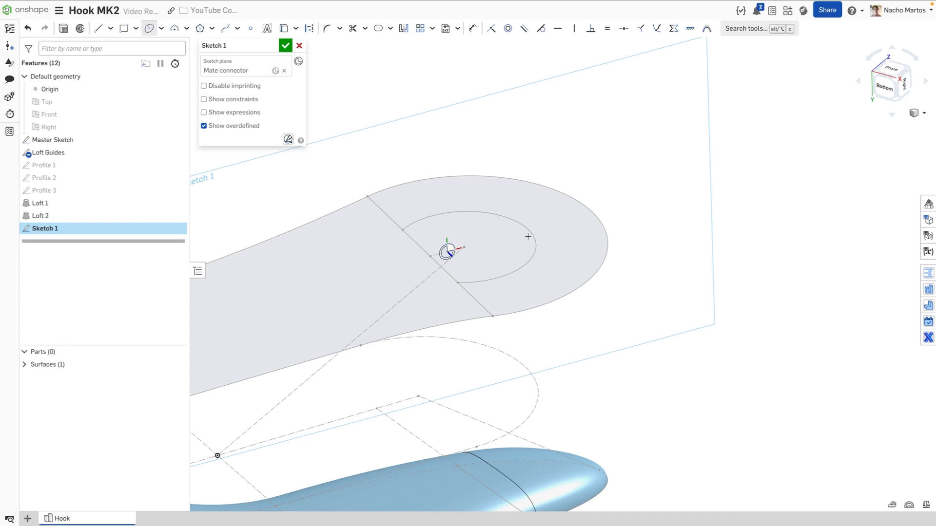
pyautogui.click(554, 221)
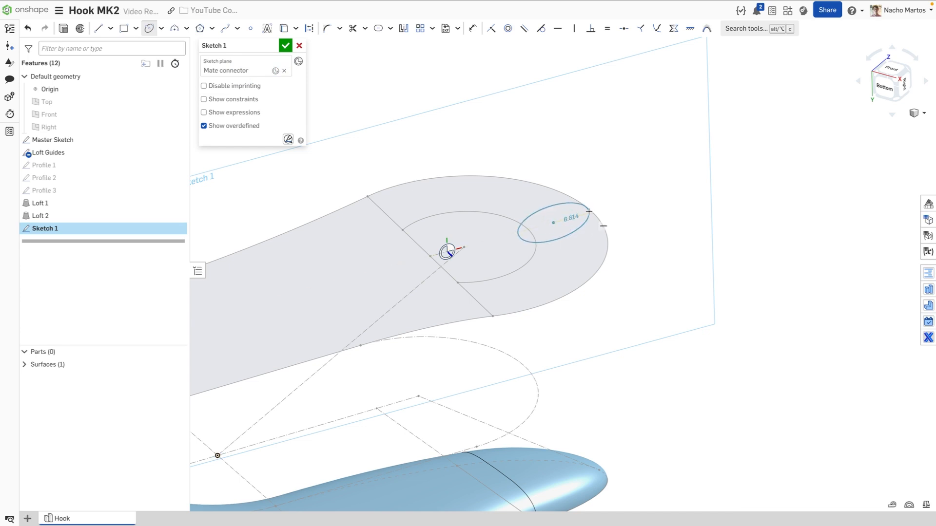
pyautogui.click(581, 216)
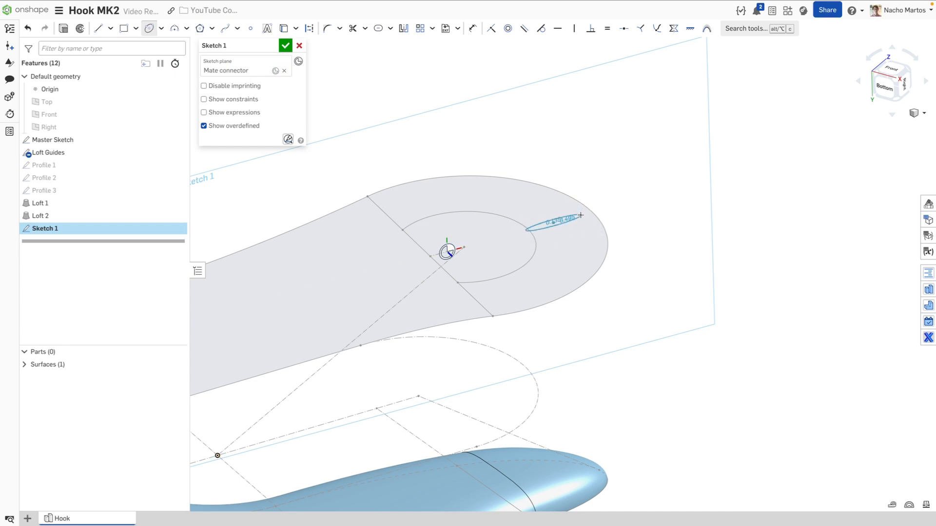
pyautogui.click(609, 188)
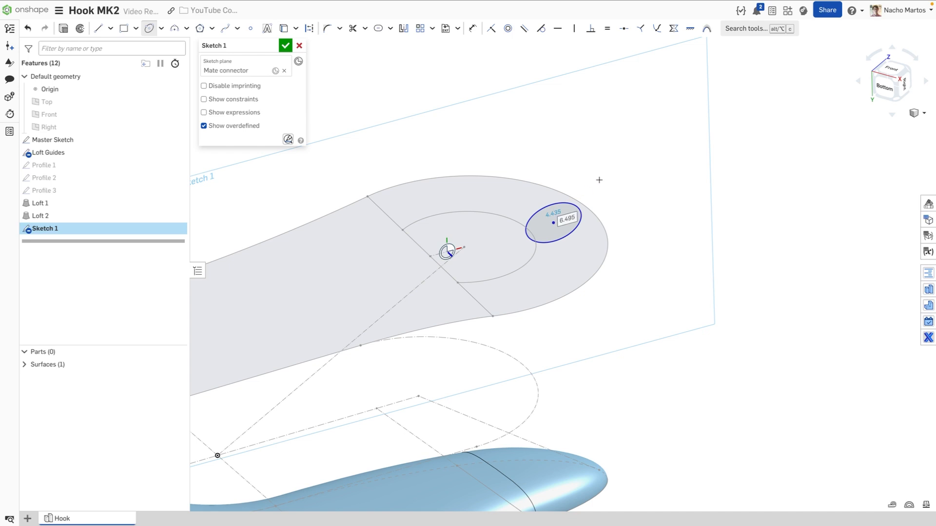
pyautogui.press('Return')
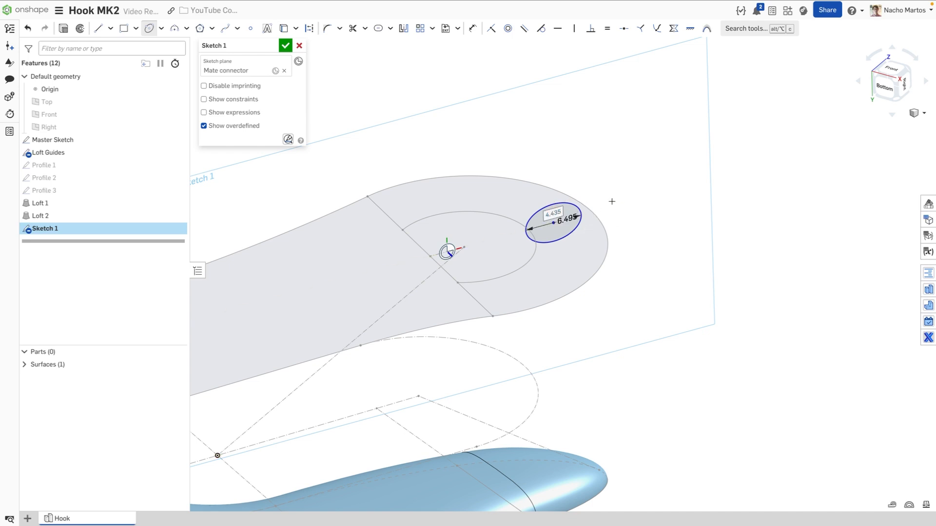
pyautogui.write('6')
pyautogui.press('Return')
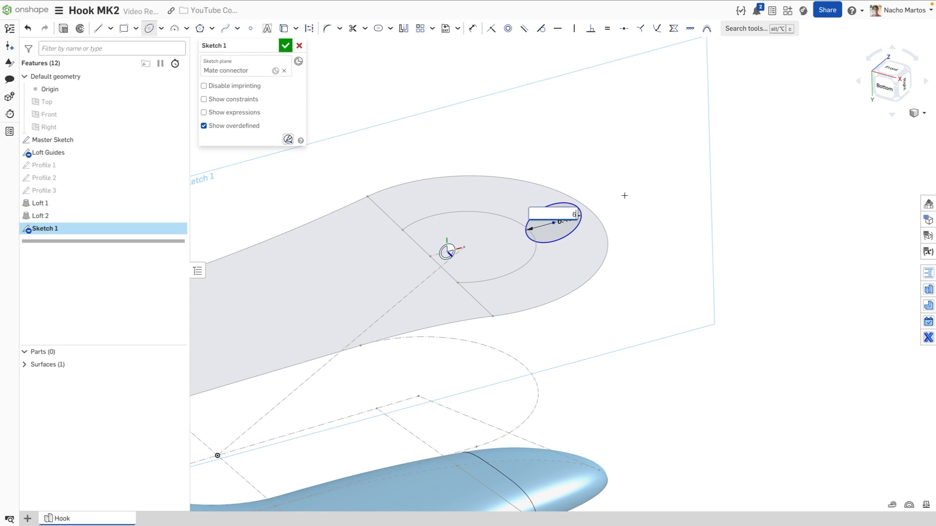
pyautogui.press('Escape')
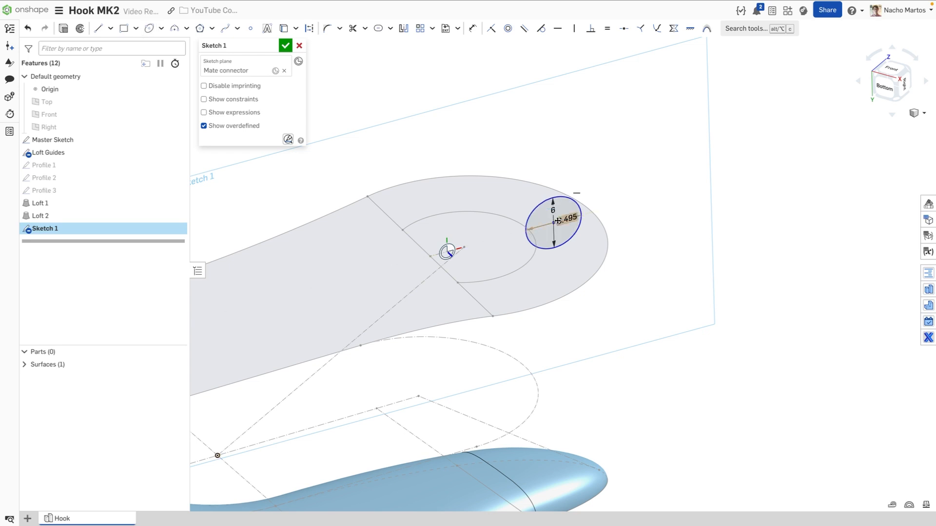
# Make the ellipse tangent to the eye's outer arc and inner circle
pyautogui.click(585, 213)
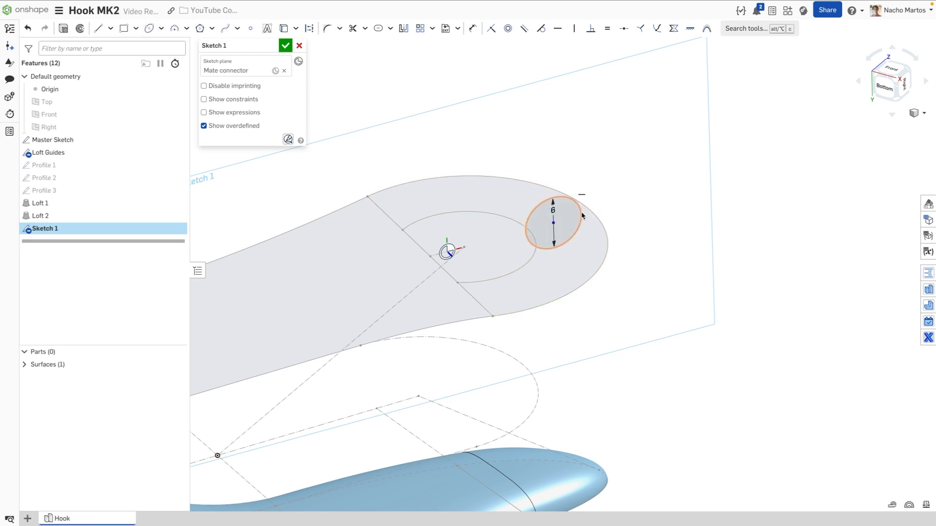
pyautogui.click(596, 217)
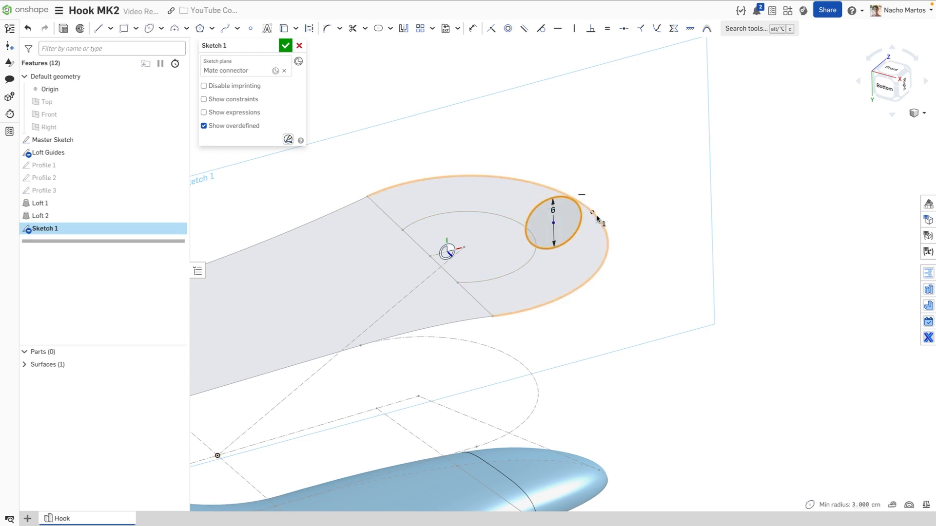
pyautogui.click(657, 28)
pyautogui.click(573, 197)
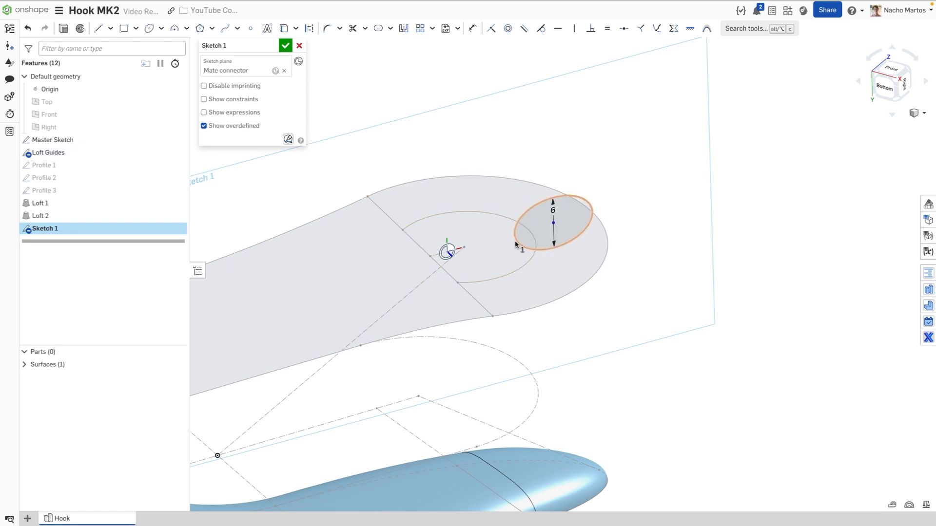
pyautogui.click(465, 212)
pyautogui.click(657, 28)
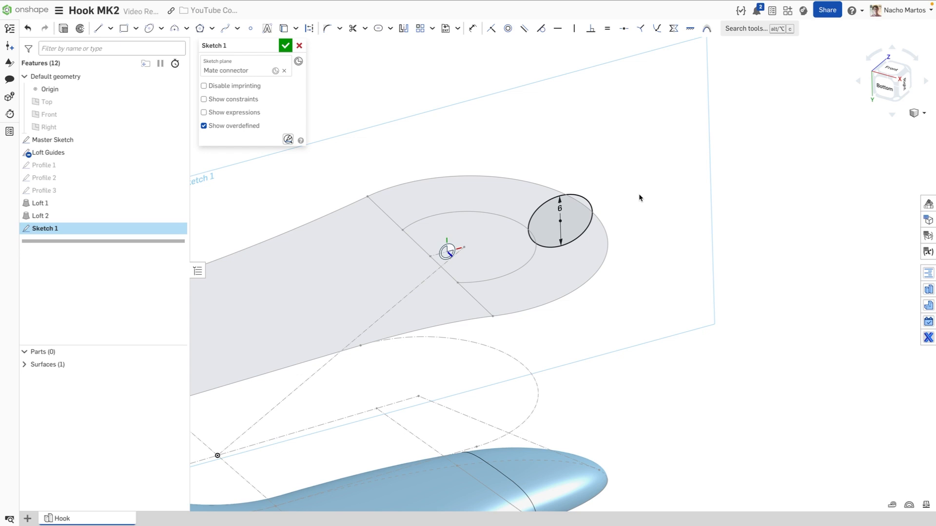
# Draw a line across the ellipse's long axis and move the dimension label outside
pyautogui.press('l')
pyautogui.click(529, 232)
pyautogui.click(592, 211)
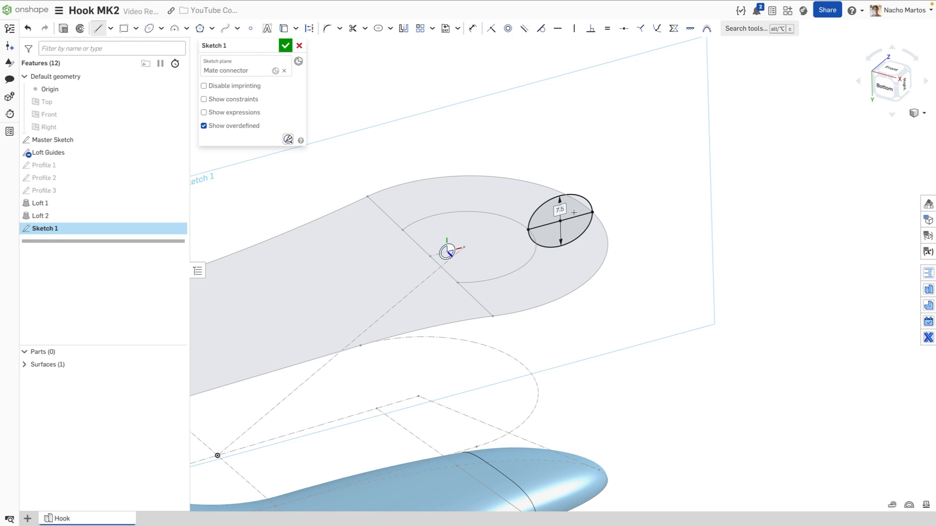
pyautogui.press('Escape')
pyautogui.moveTo(560, 209); pyautogui.dragTo(615, 212)
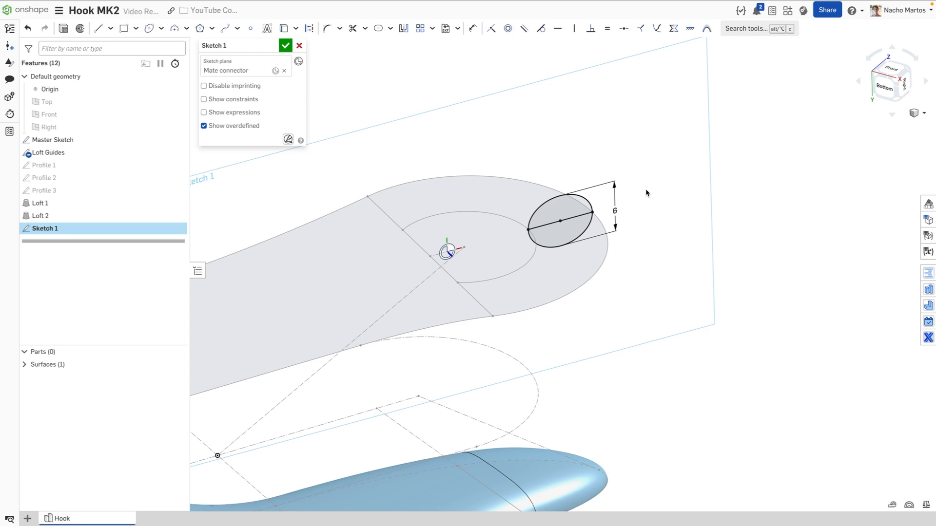
# Draw connected lines from the ellipse's left end up, across, and back to the ellipse
pyautogui.press('l')
pyautogui.click(529, 230)
pyautogui.click(506, 236)
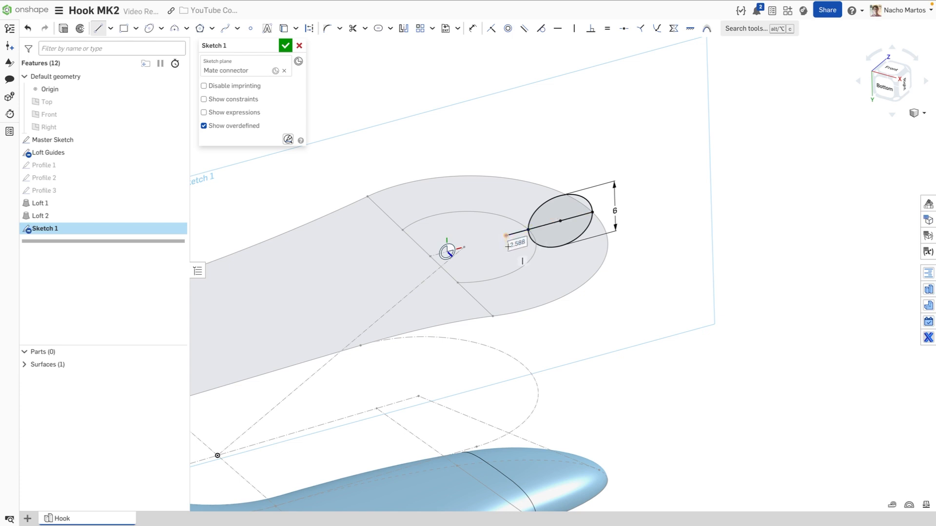
pyautogui.click(504, 159)
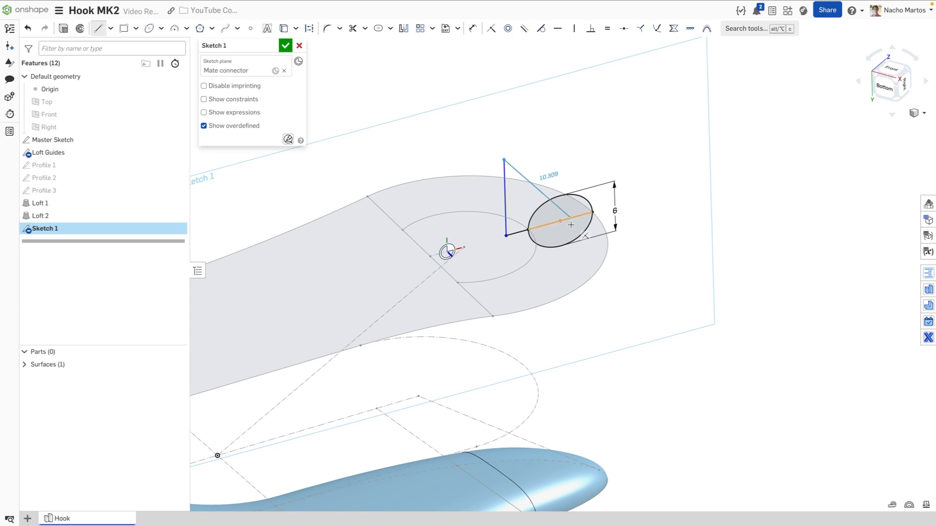
pyautogui.click(558, 145)
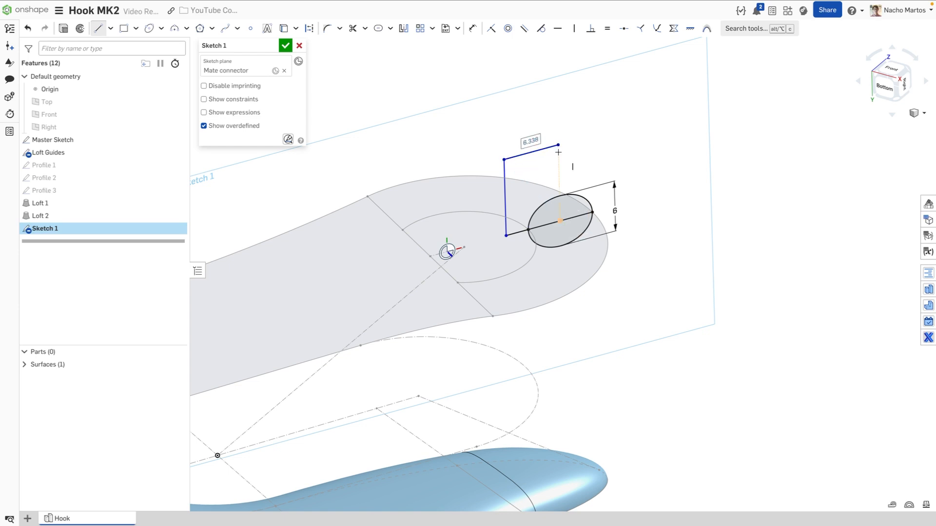
pyautogui.click(560, 195)
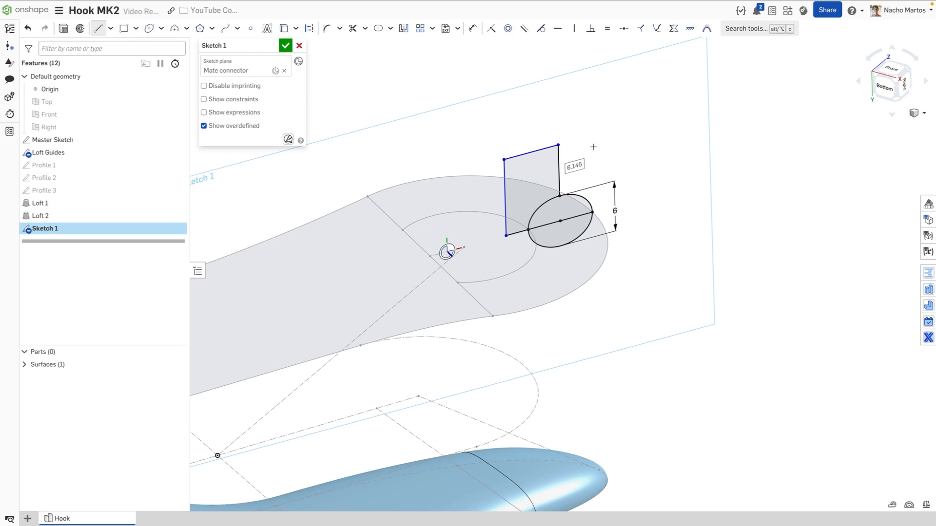
# Dimension the top edge 7 and left edge 8, then trim away the ellipse's lower half
pyautogui.press('d')
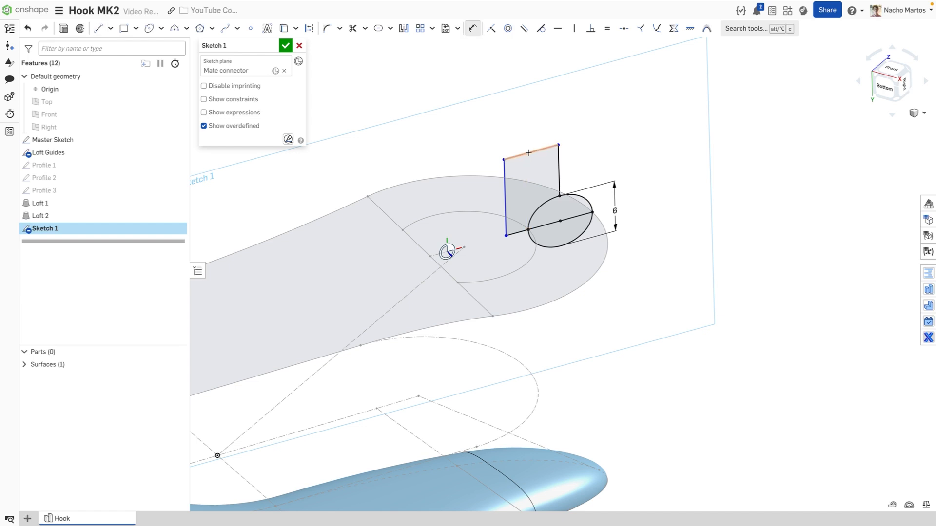
pyautogui.click(531, 152)
pyautogui.click(522, 135)
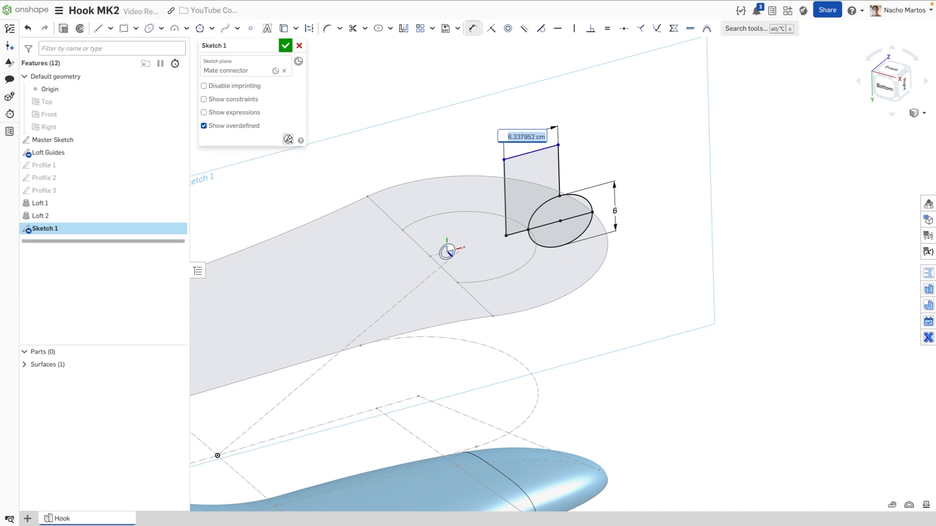
pyautogui.write('7')
pyautogui.press('Return')
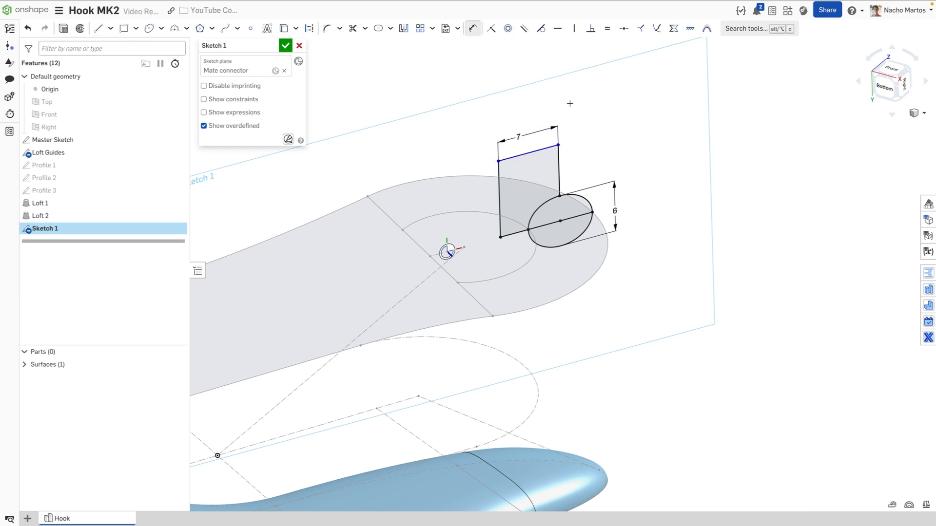
pyautogui.click(498, 185)
pyautogui.click(484, 195)
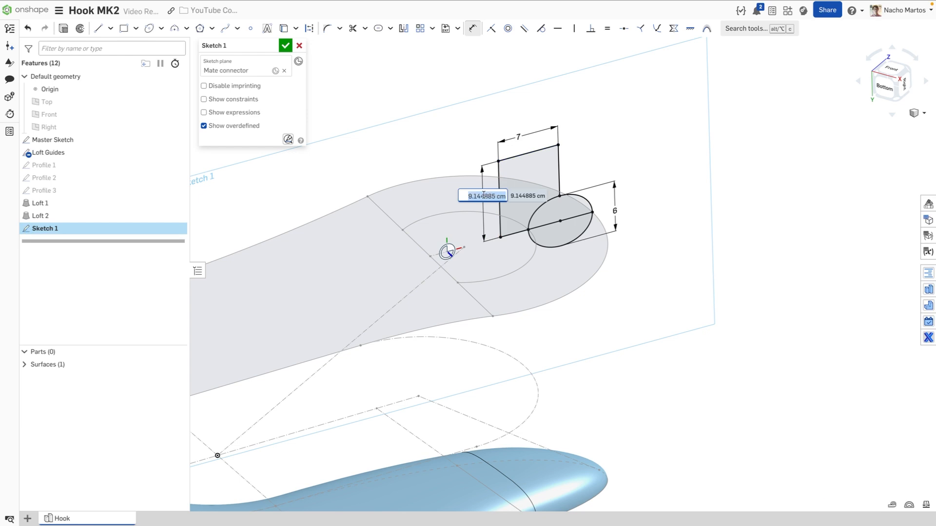
pyautogui.write('8')
pyautogui.press('Return')
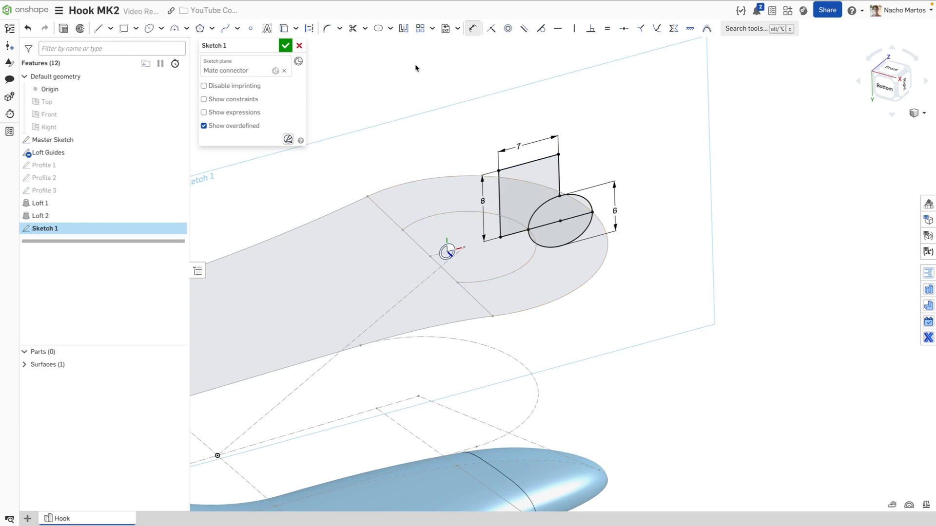
pyautogui.click(353, 28)
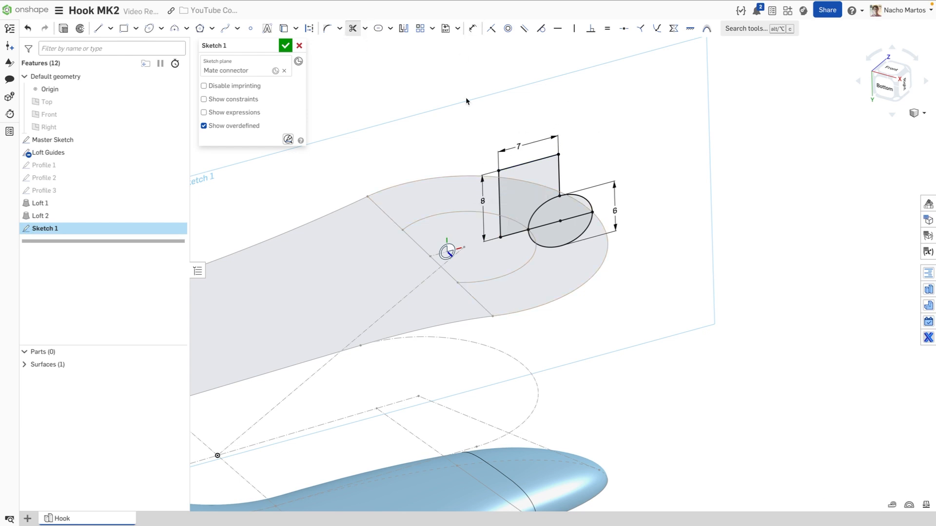
pyautogui.click(582, 236)
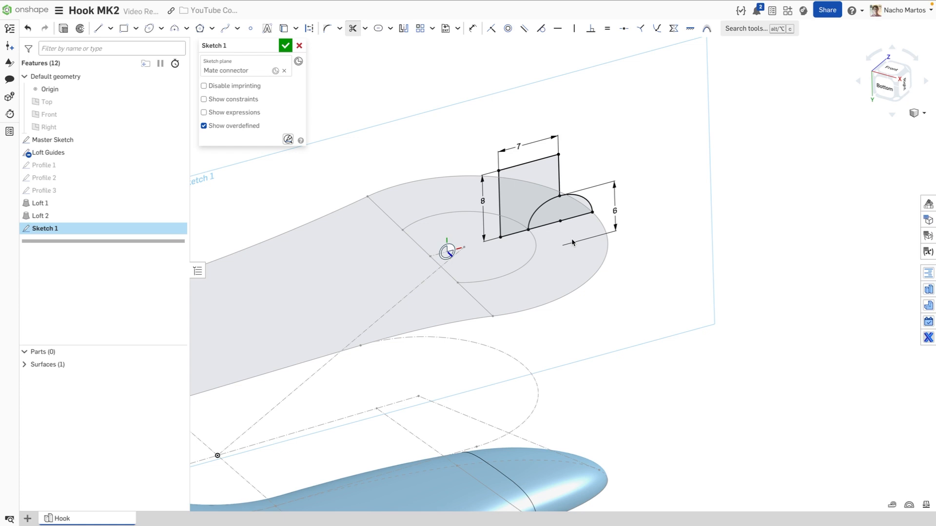
# Close Sketch 1 and revolve its half-ellipse arc as a surface around the eye's inner circle
pyautogui.click(285, 45)
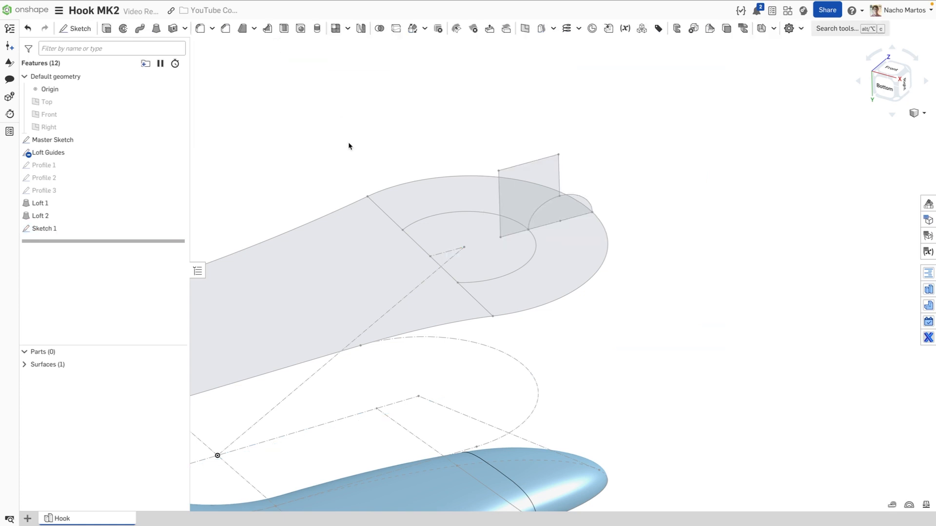
pyautogui.click(123, 28)
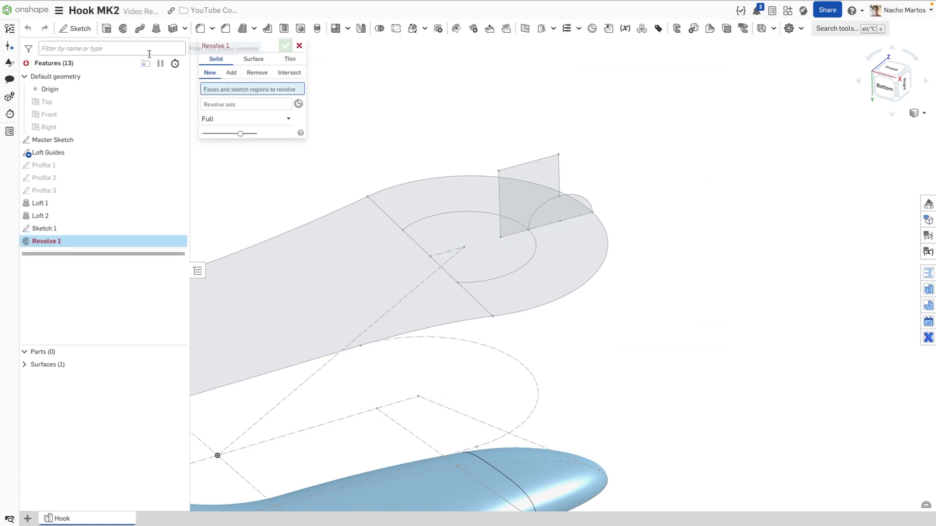
pyautogui.click(253, 59)
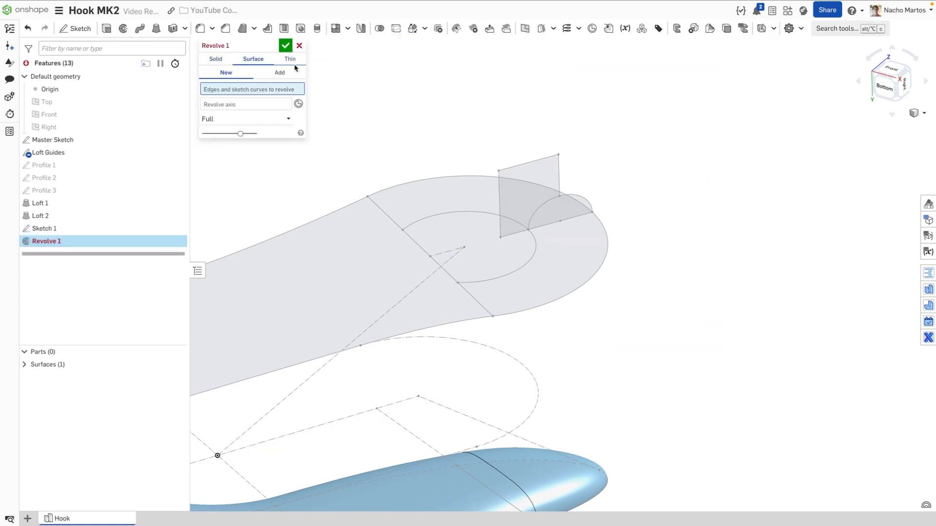
pyautogui.click(572, 197)
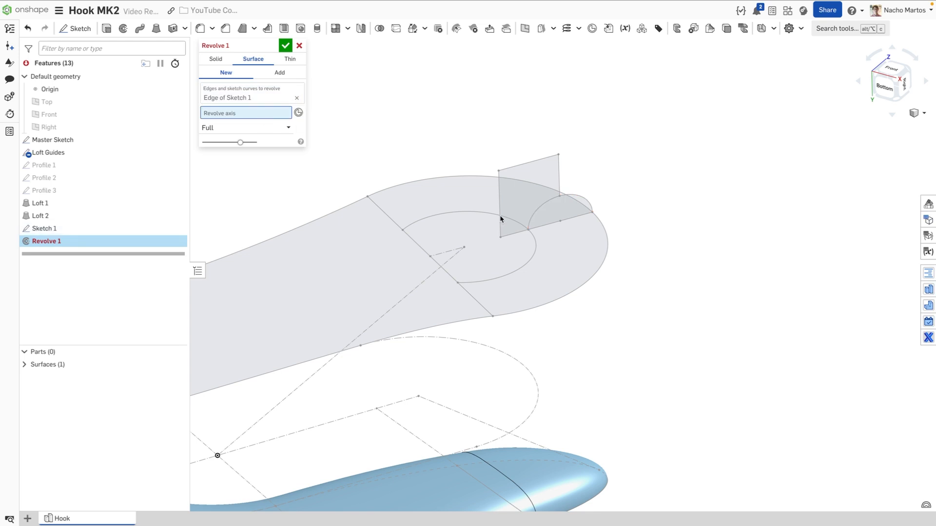
pyautogui.click(465, 213)
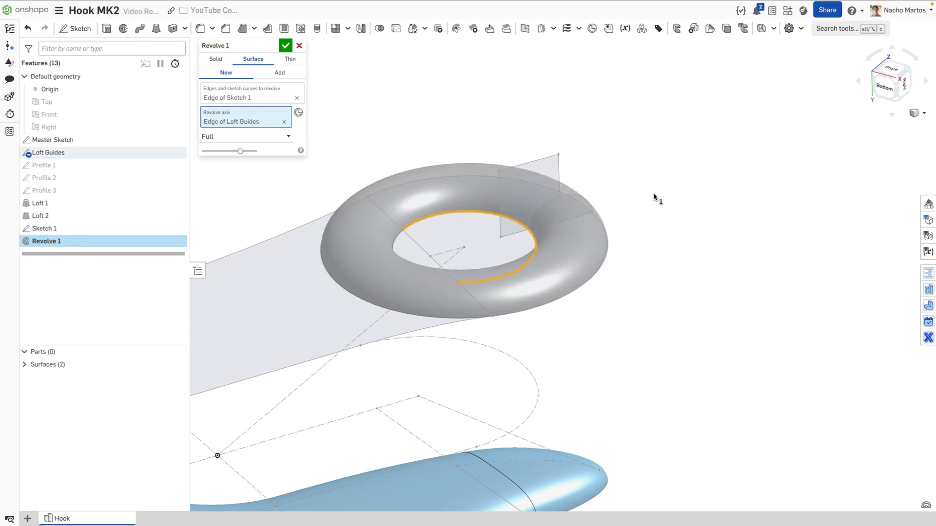
pyautogui.click(285, 46)
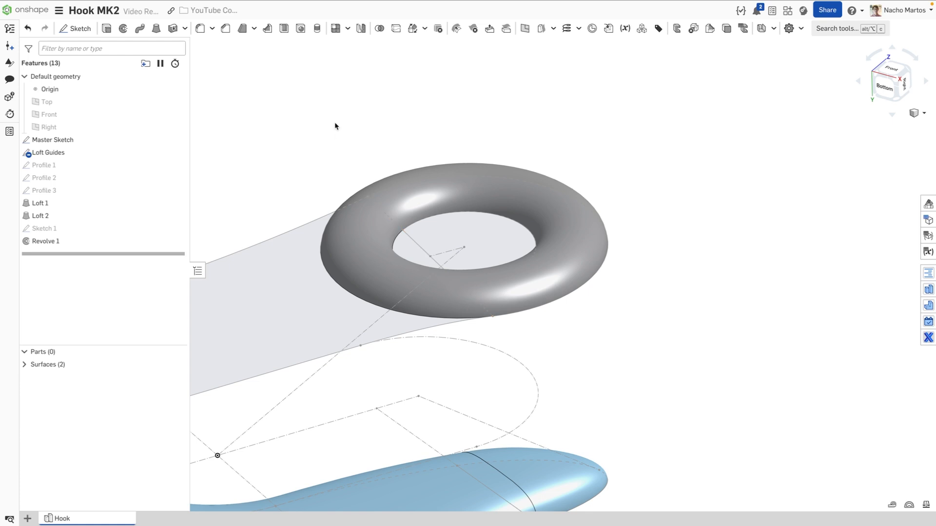
# Split the Revolve 1 torus face along the Loft Guides edge
pyautogui.moveTo(320, 121); pyautogui.dragTo(421, 108, button='middle')
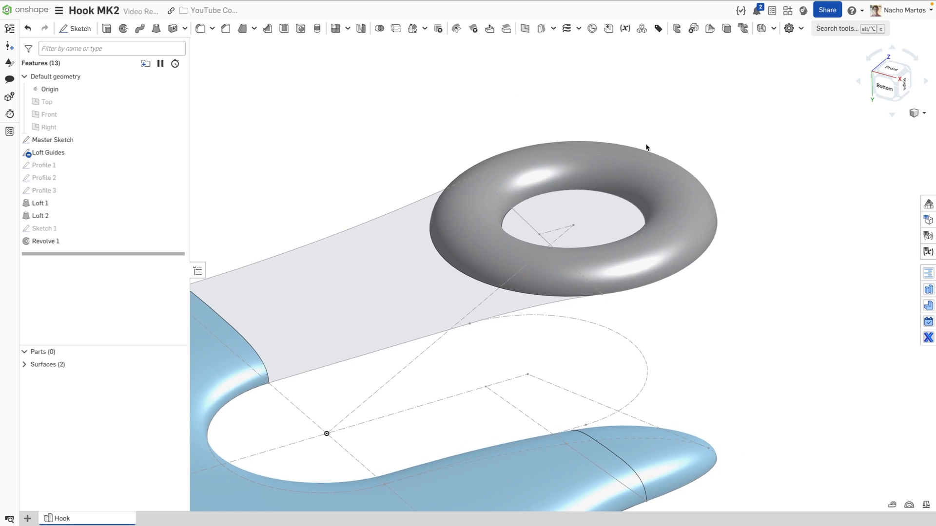
pyautogui.click(554, 30)
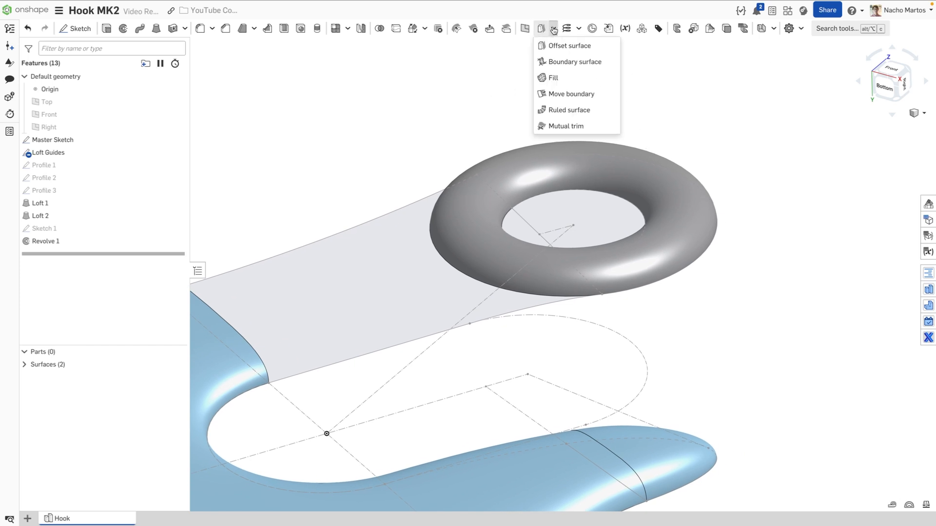
pyautogui.click(554, 29)
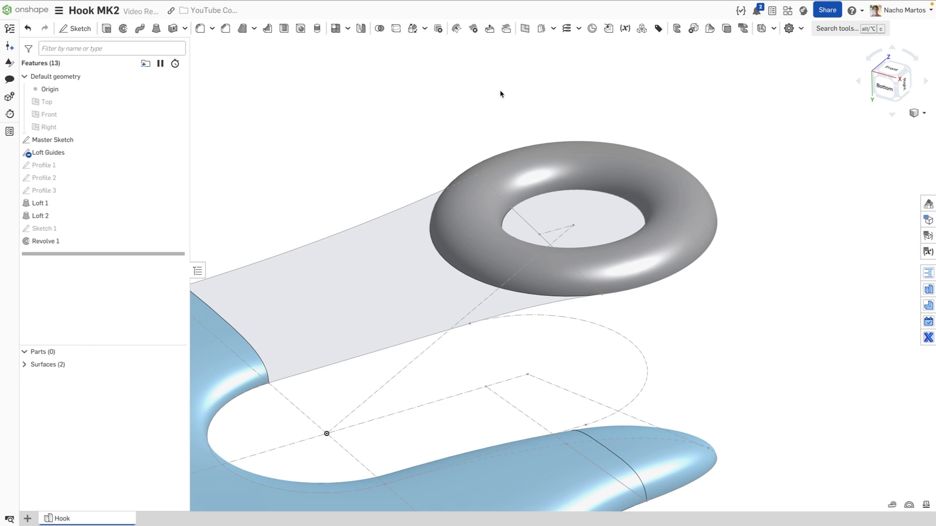
pyautogui.click(395, 29)
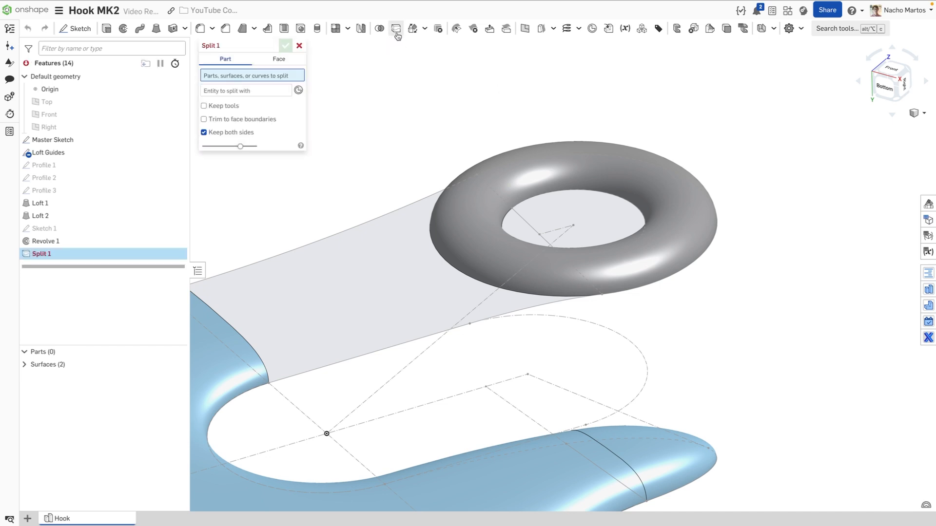
pyautogui.click(301, 64)
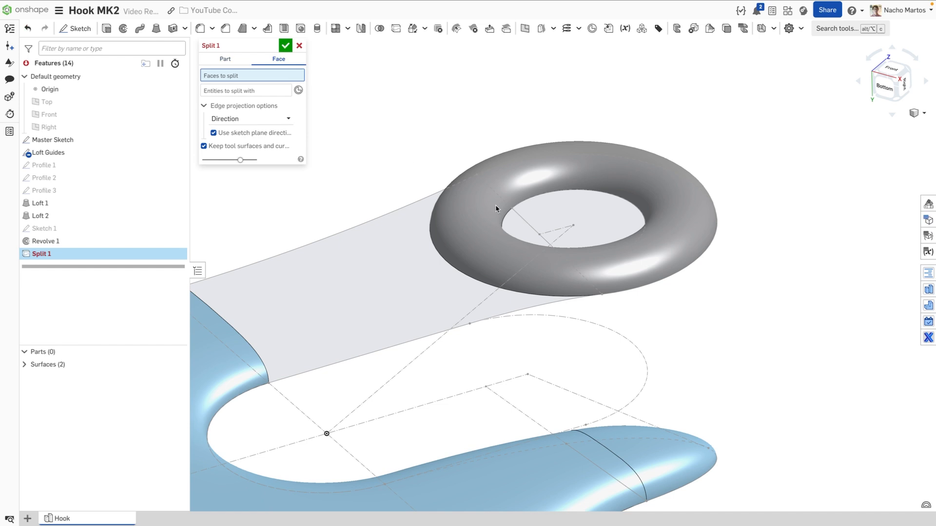
pyautogui.click(517, 178)
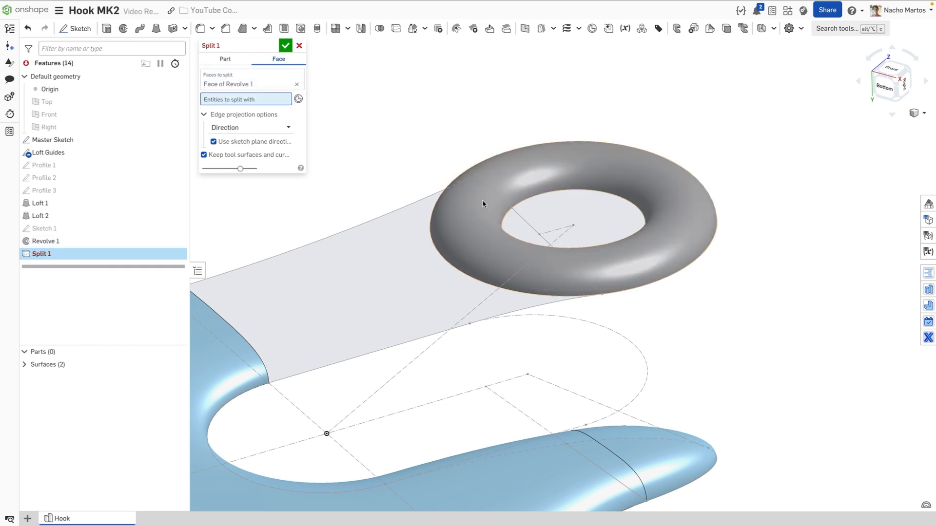
pyautogui.click(517, 213)
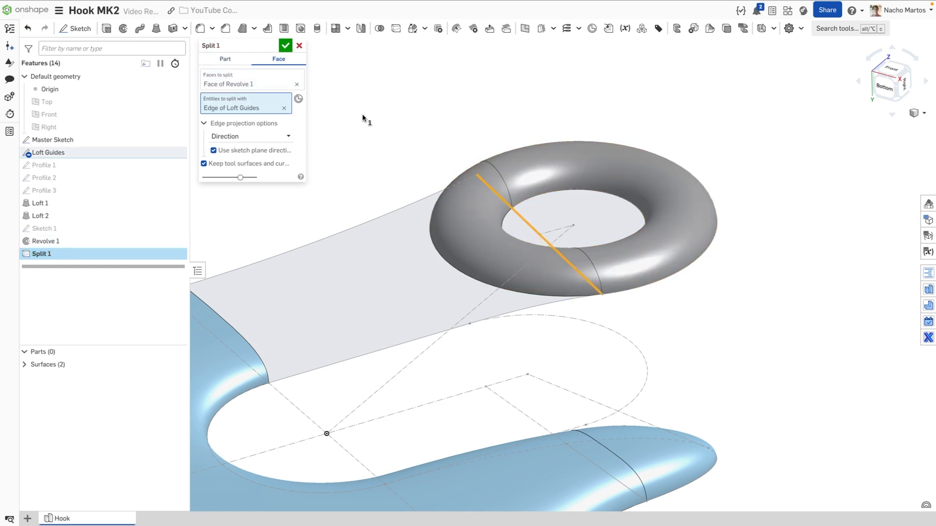
pyautogui.click(286, 47)
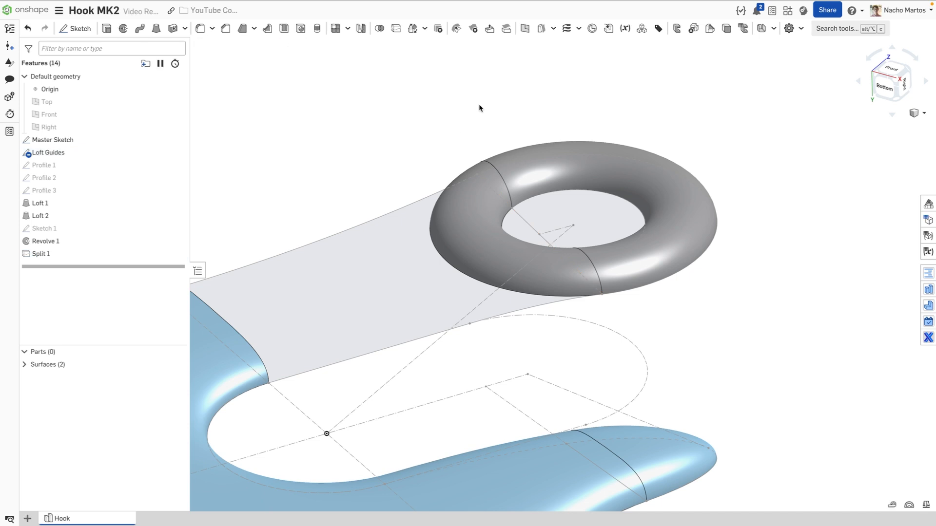
# Delete the torus portion lying over the shank
pyautogui.click(473, 30)
pyautogui.click(468, 176)
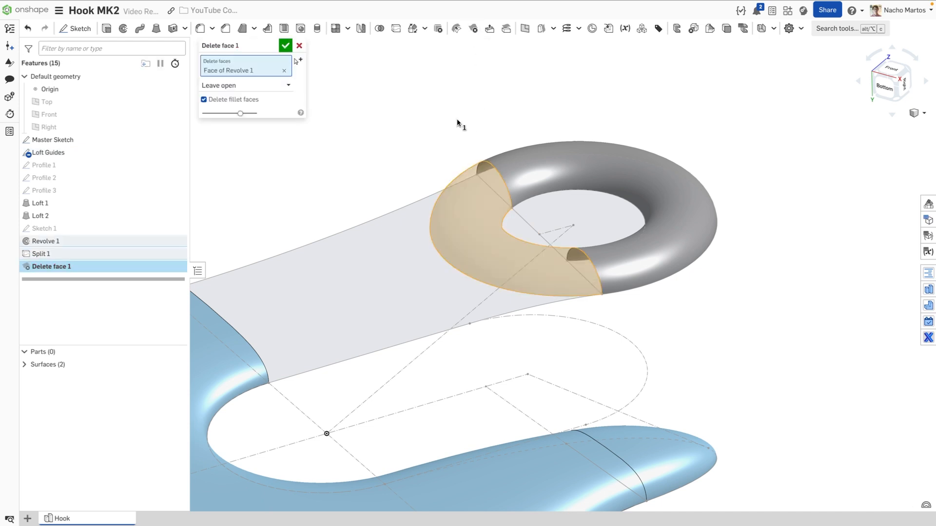
pyautogui.click(286, 45)
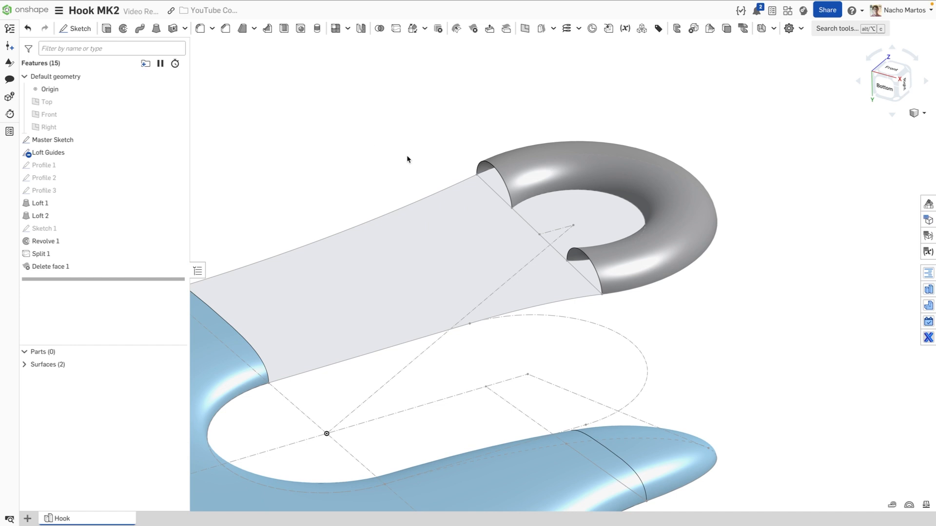
# Start Sketch 2 on the connector inside the ring and project both torus cut-end edges
pyautogui.click(75, 28)
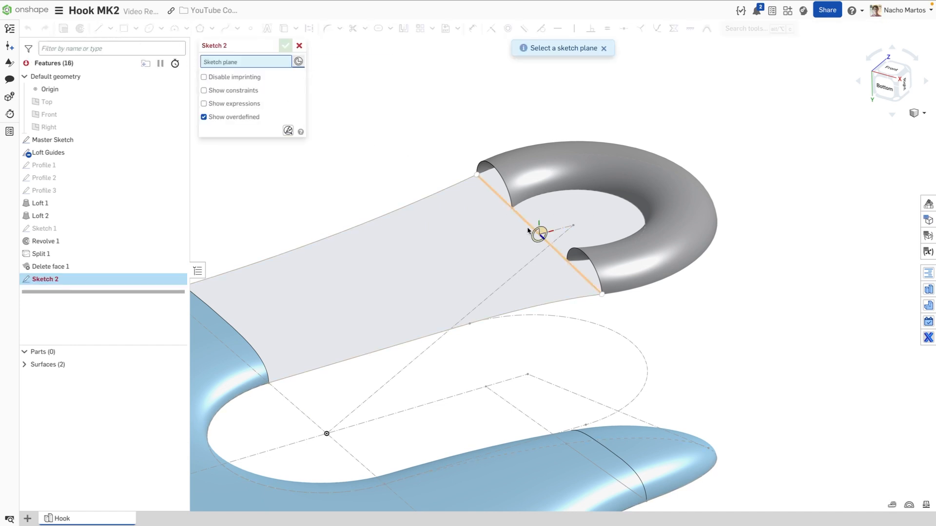
pyautogui.click(543, 236)
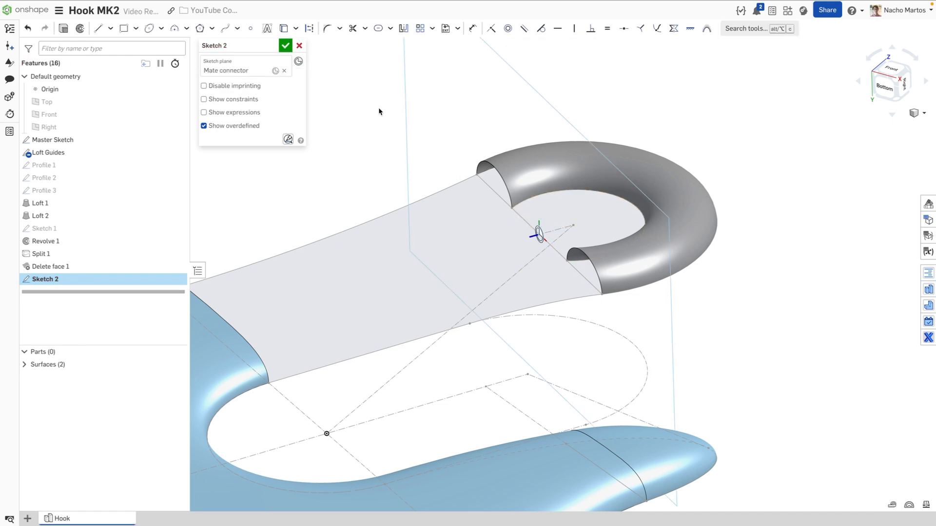
pyautogui.click(284, 28)
pyautogui.click(480, 167)
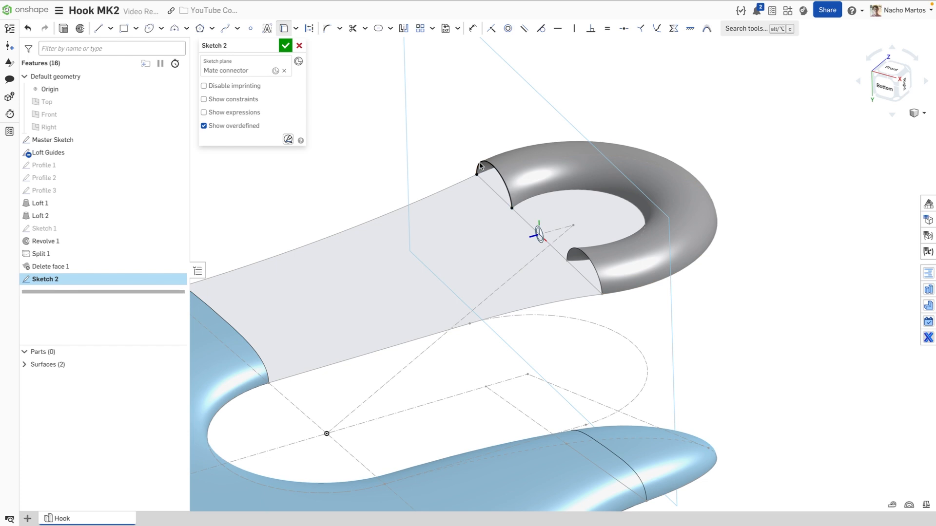
pyautogui.click(594, 270)
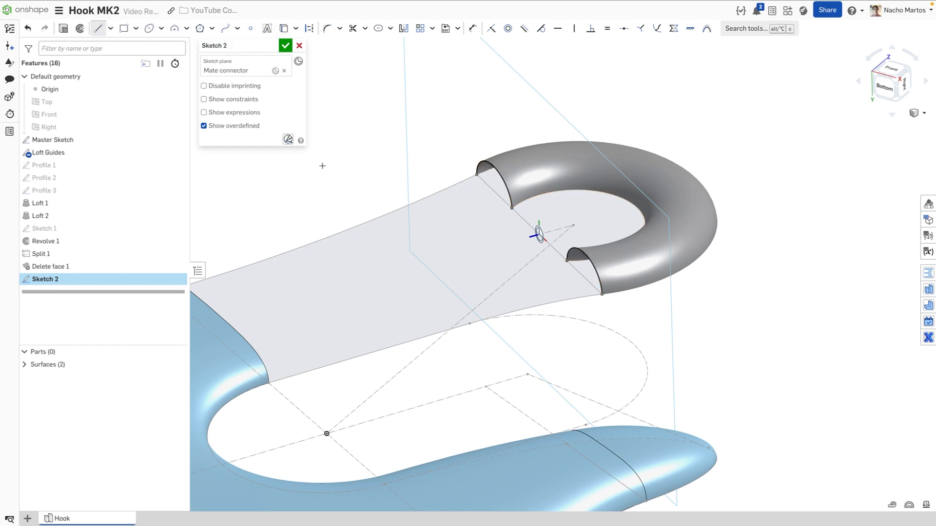
# Draw a line between the two cut ends, tangent to both end arcs, and finish Sketch 2
pyautogui.click(491, 163)
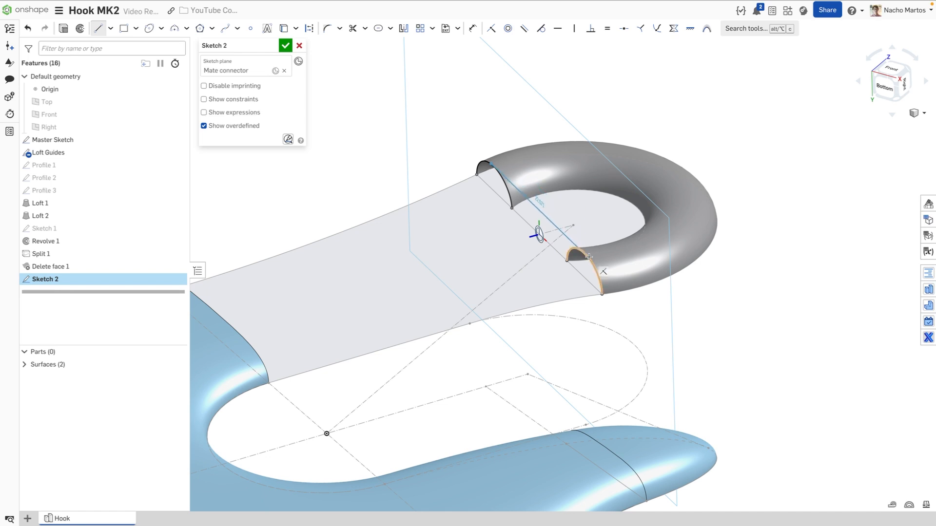
pyautogui.click(589, 258)
pyautogui.press('Escape')
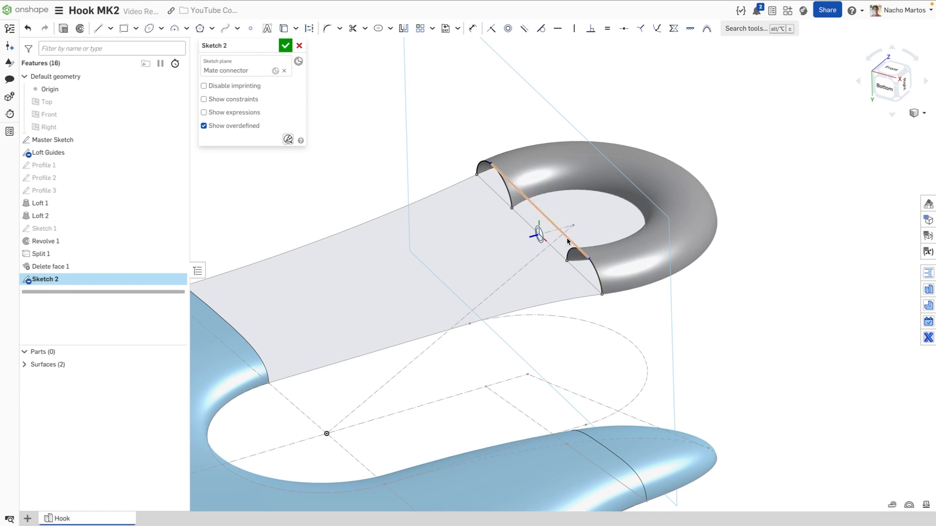
pyautogui.click(567, 240)
pyautogui.click(599, 278)
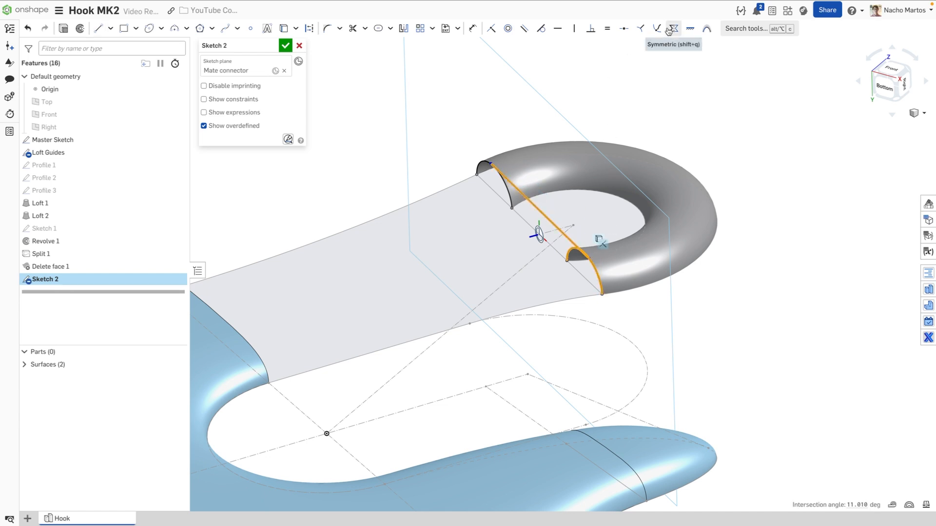
pyautogui.click(540, 28)
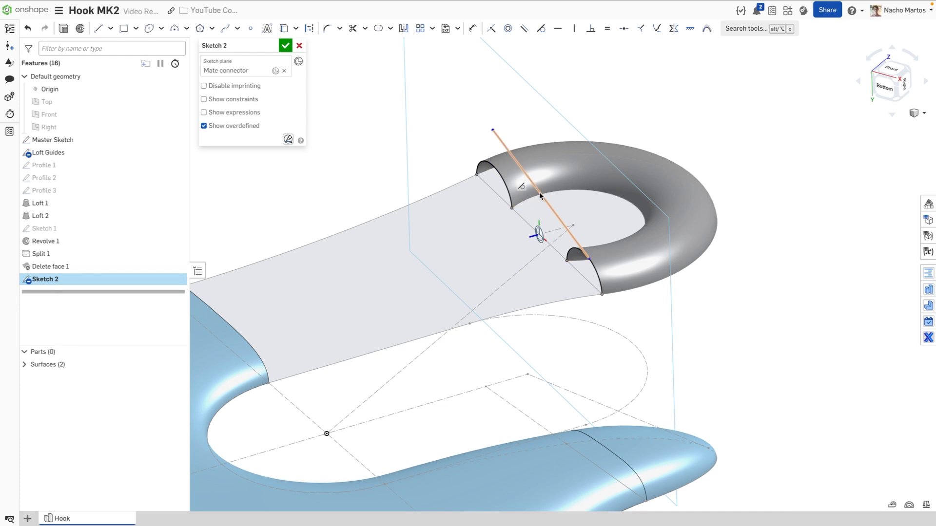
pyautogui.click(540, 196)
pyautogui.click(483, 164)
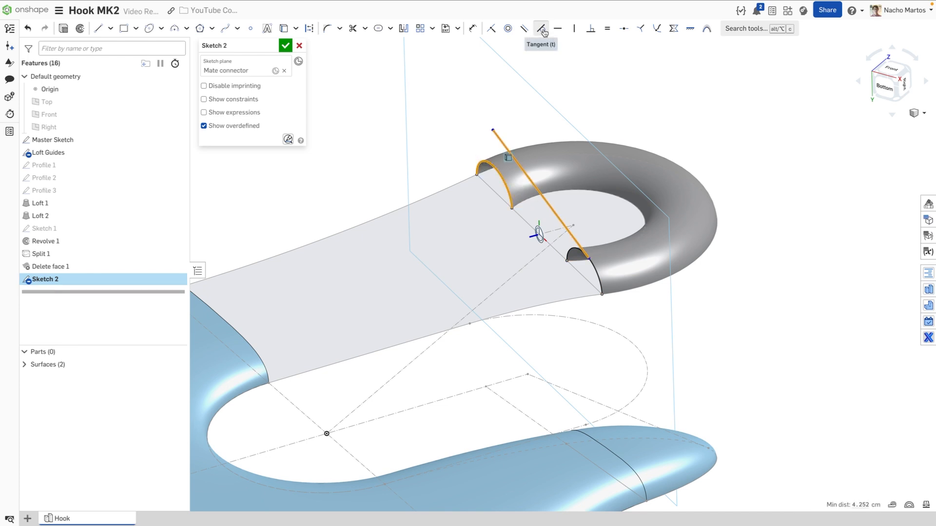
pyautogui.click(541, 28)
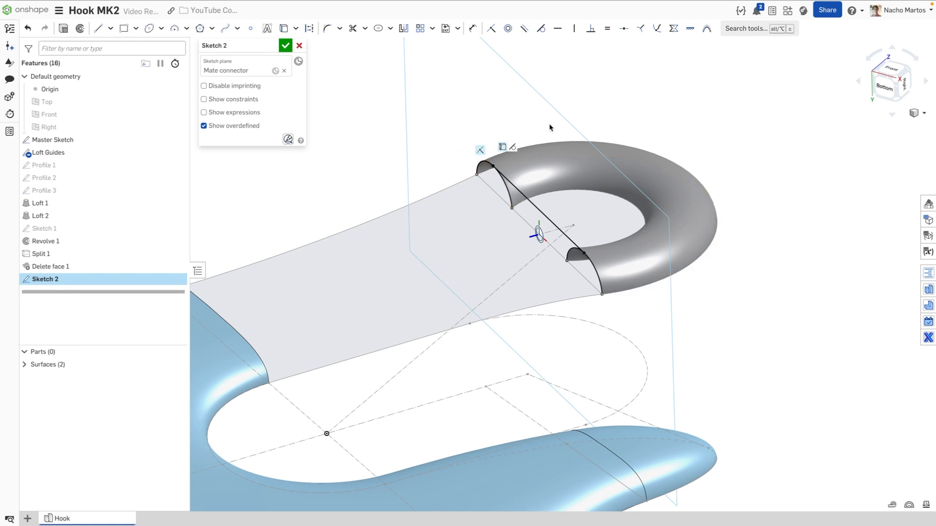
pyautogui.press('m')
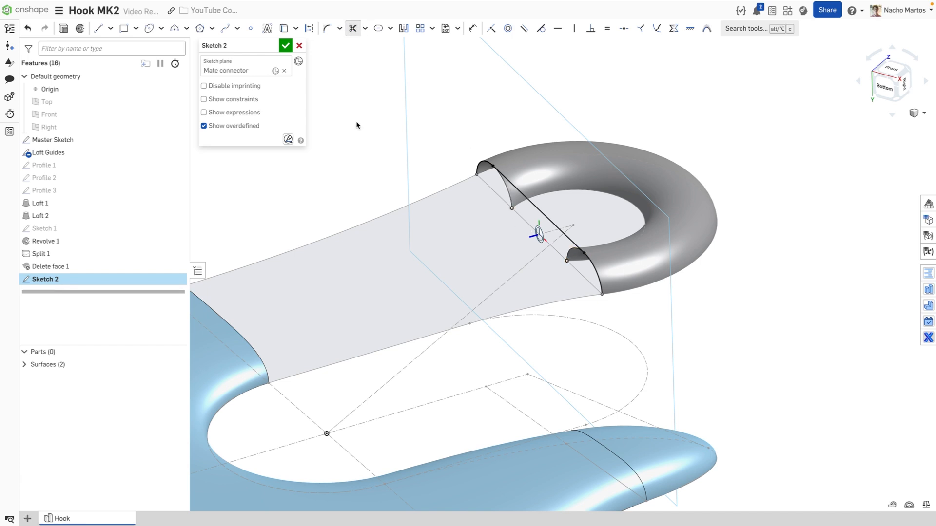
pyautogui.click(285, 45)
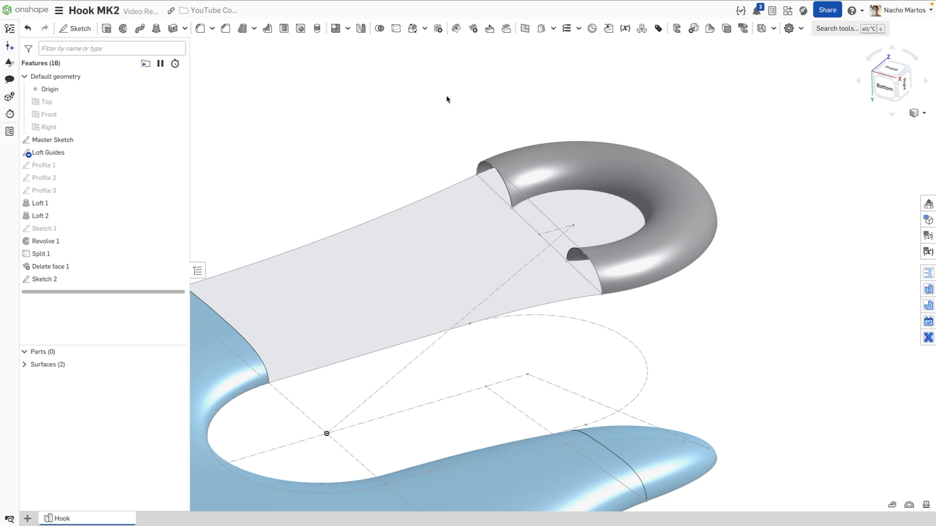
# Start a Loft surface with Loft 1's end edge and three Sketch 2 edges as profiles
pyautogui.moveTo(418, 108); pyautogui.dragTo(477, 103, button='middle')
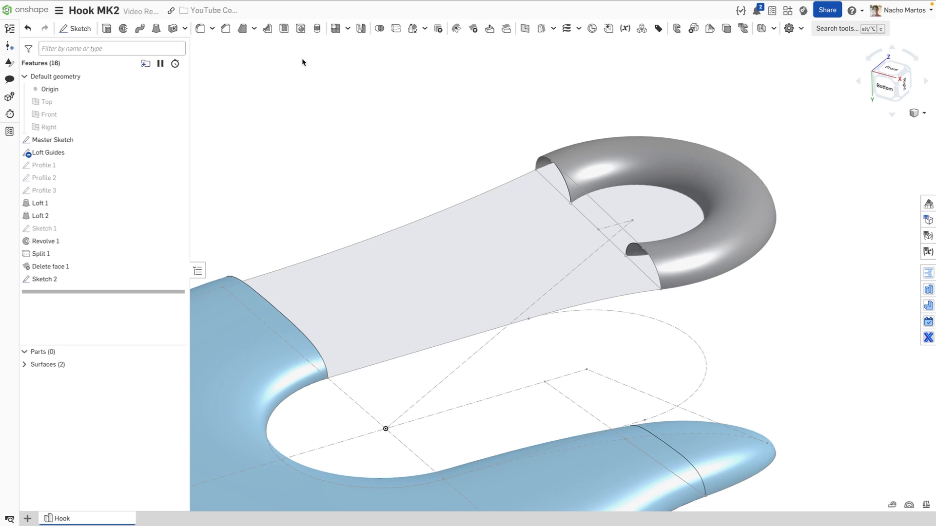
pyautogui.click(156, 29)
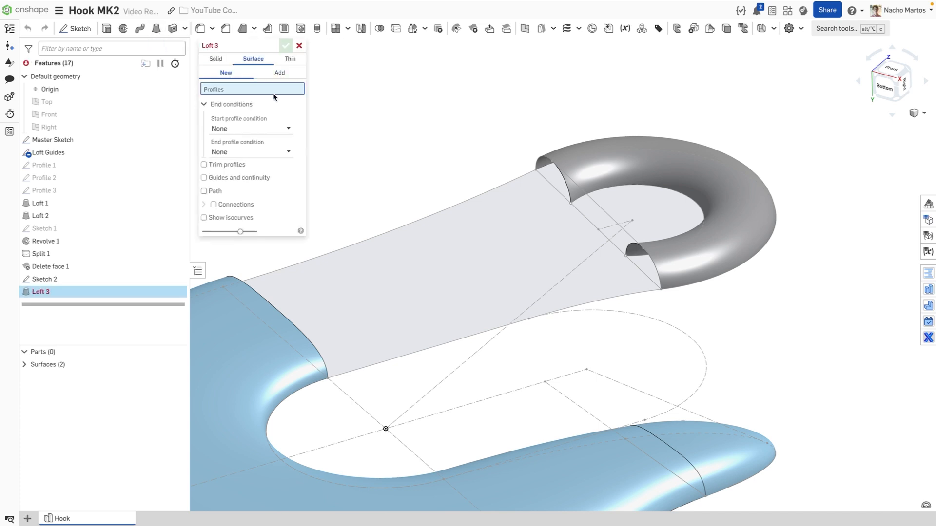
pyautogui.click(255, 292)
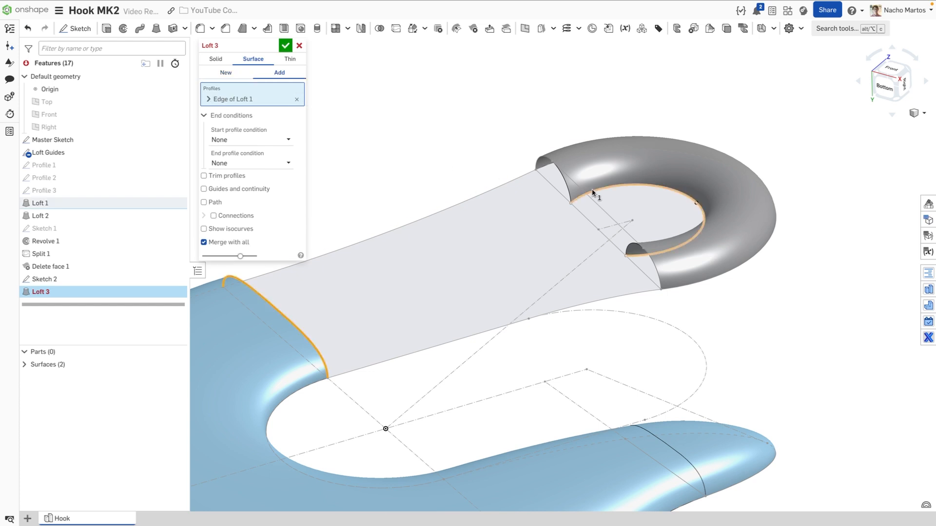
pyautogui.click(539, 159)
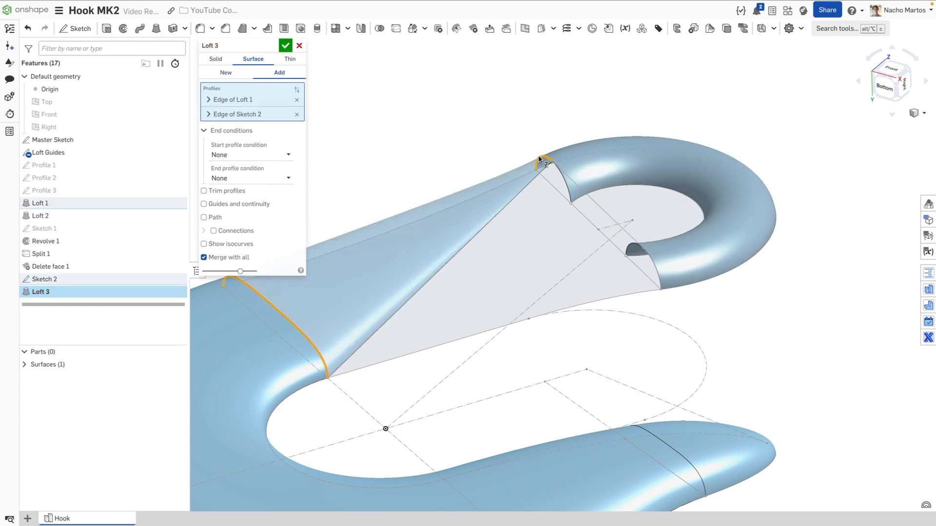
pyautogui.click(285, 114)
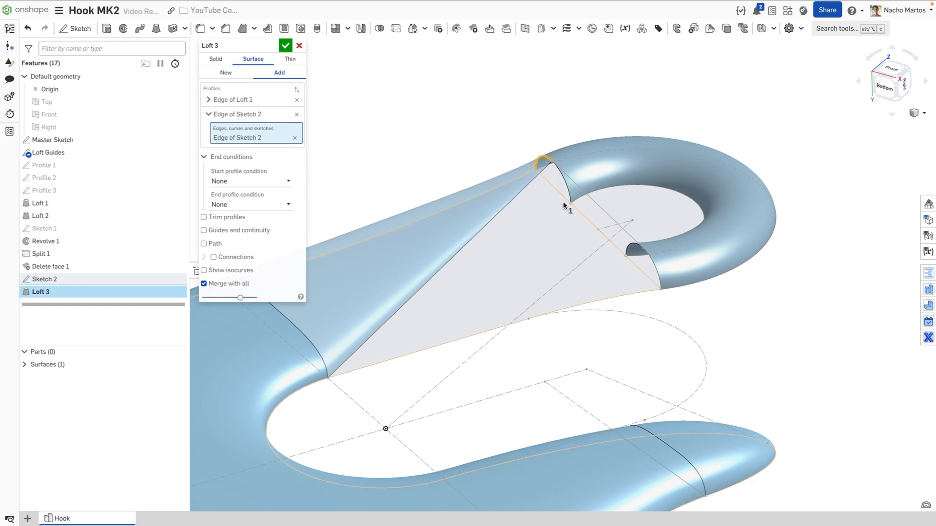
pyautogui.click(585, 199)
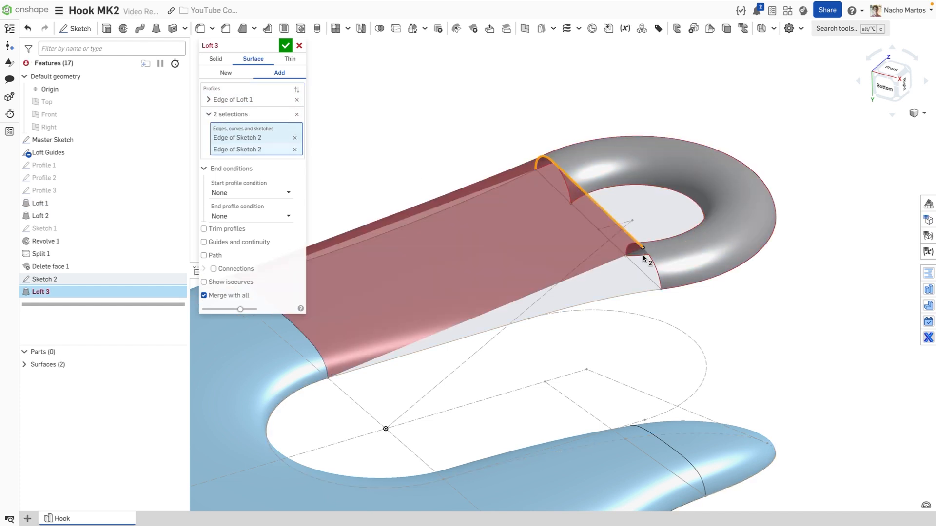
pyautogui.click(648, 266)
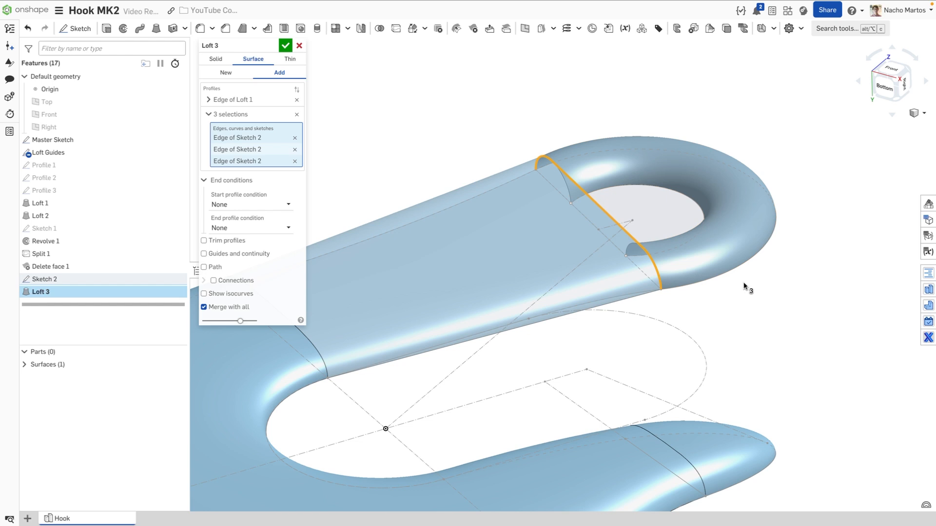
# Enable guides and add the two Loft Guides edges as the loft's guide curves
pyautogui.click(236, 254)
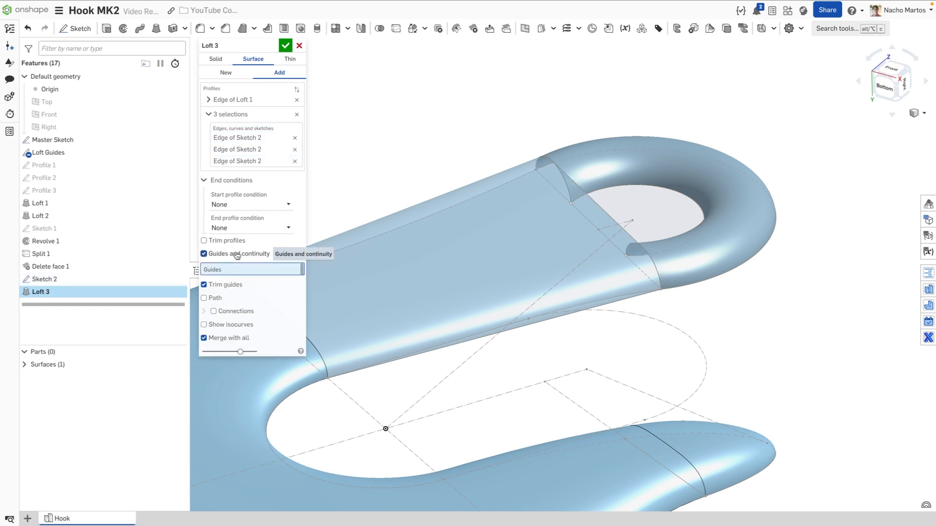
pyautogui.click(401, 225)
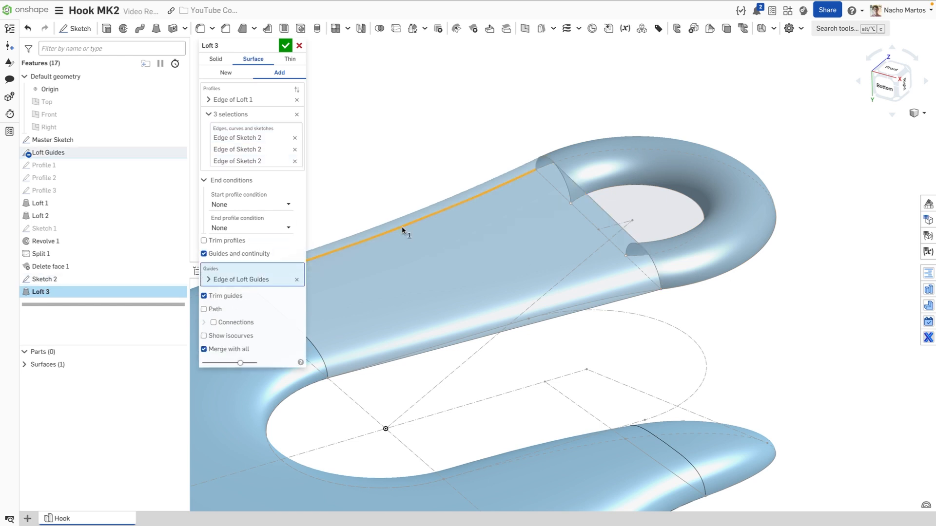
pyautogui.click(471, 335)
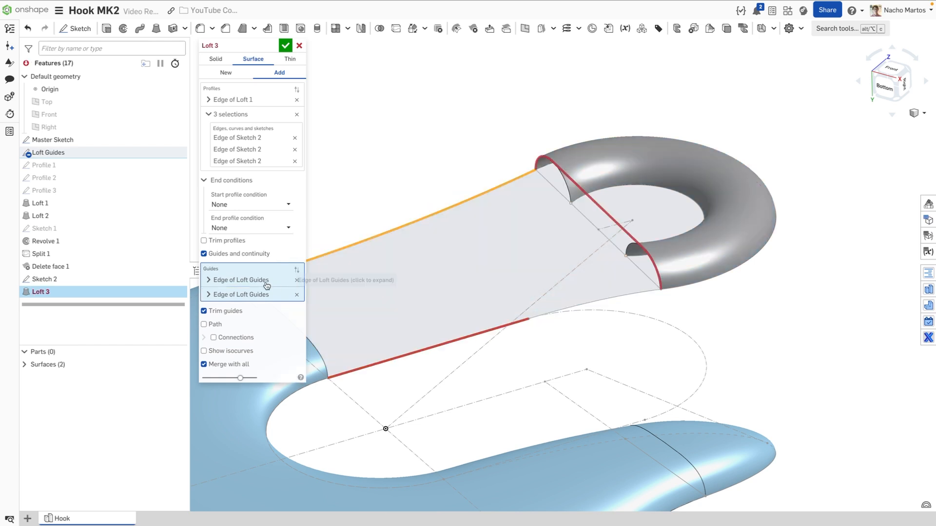
pyautogui.click(241, 295)
pyautogui.click(613, 301)
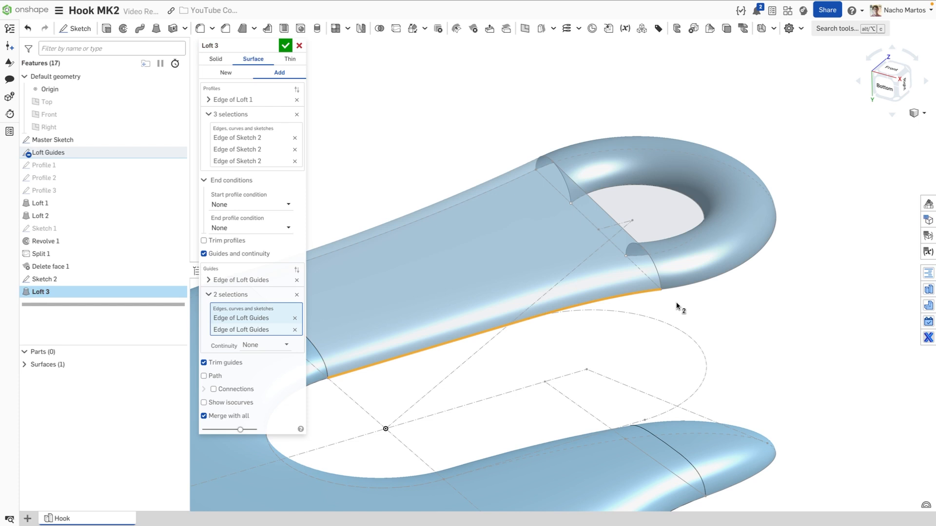
# Set the loft's start profile condition to Match tangent
pyautogui.moveTo(677, 306); pyautogui.dragTo(710, 299, button='middle')
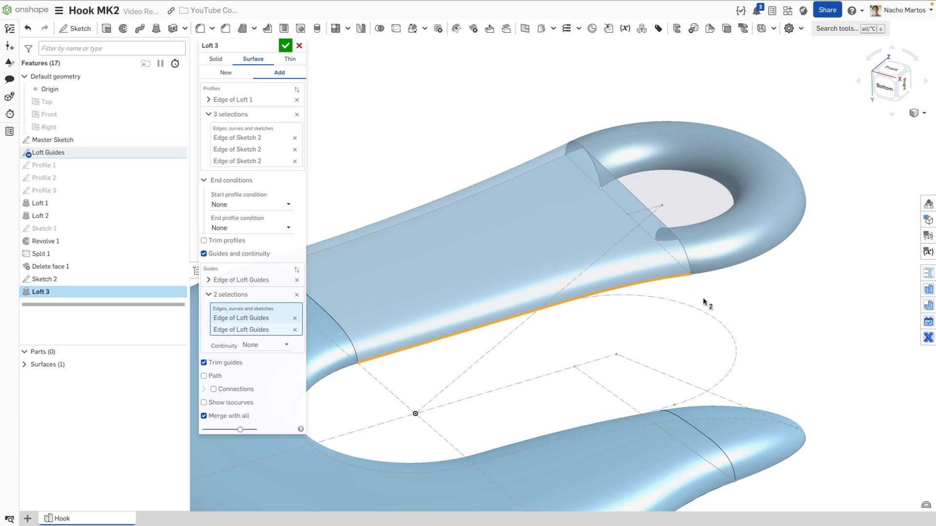
pyautogui.moveTo(707, 303); pyautogui.dragTo(745, 302, button='middle')
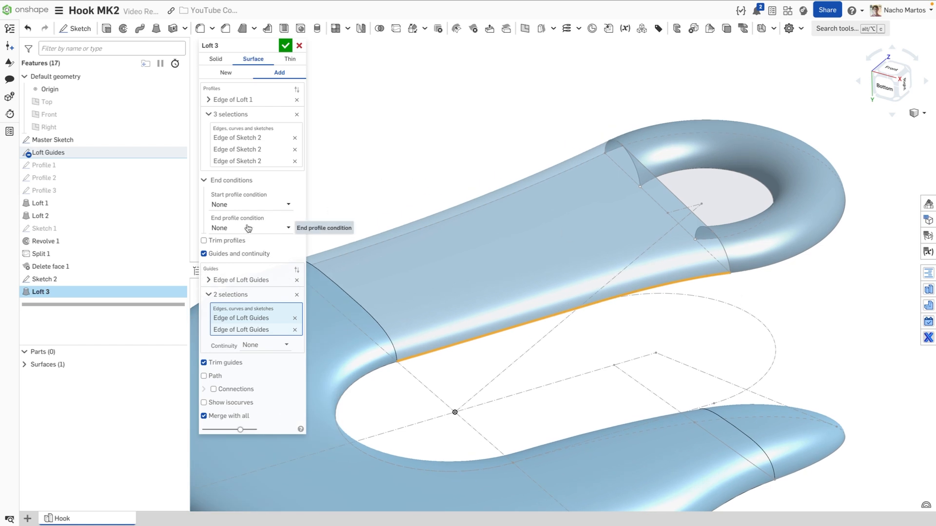
pyautogui.click(253, 210)
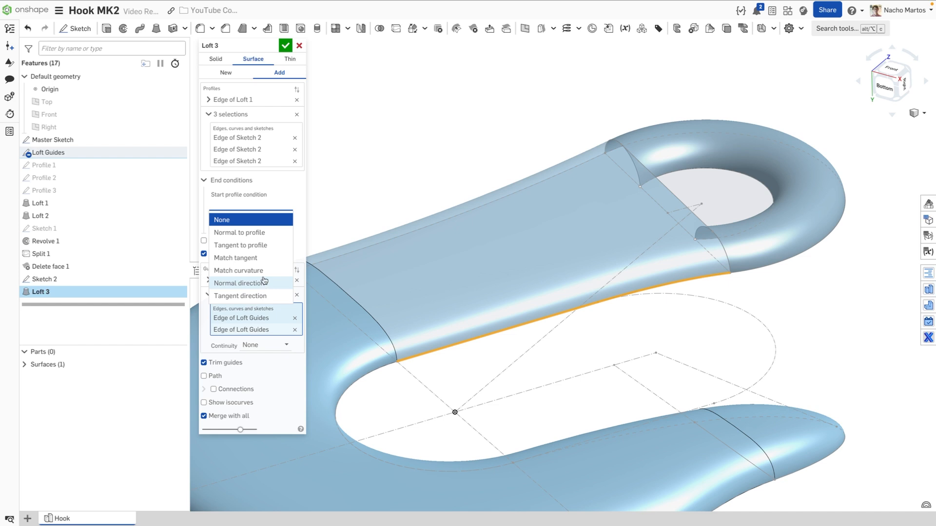
pyautogui.click(260, 258)
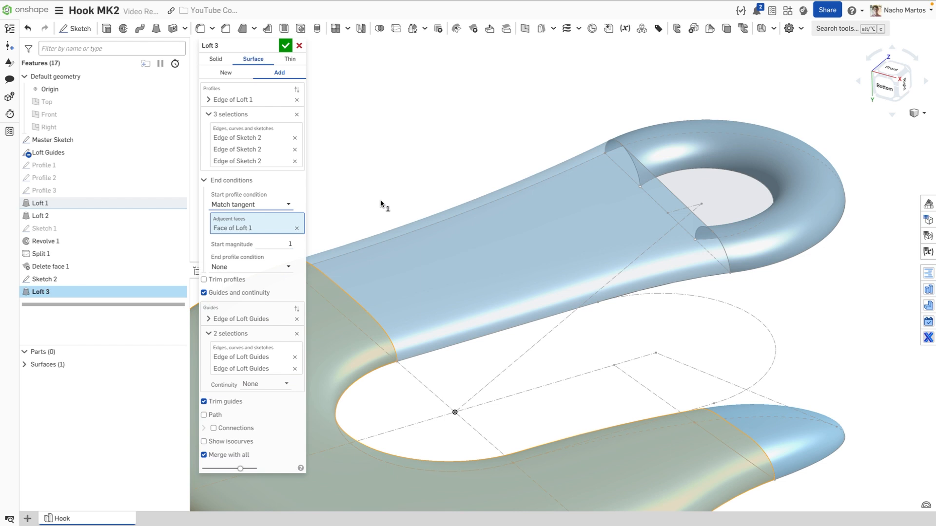
pyautogui.moveTo(371, 193); pyautogui.dragTo(429, 184, button='middle')
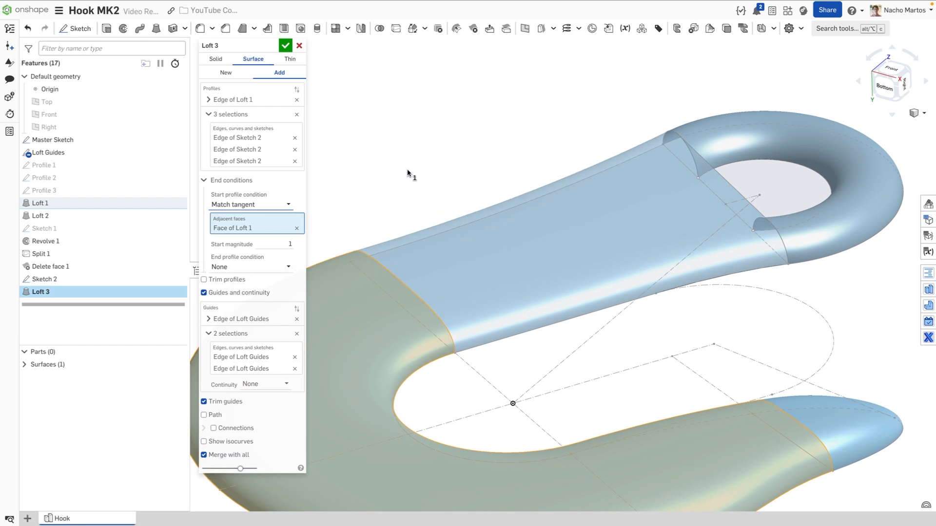
# Check smoothness with zebra stripes, turn them off, and accept Loft 3
pyautogui.rightClick(854, 438)
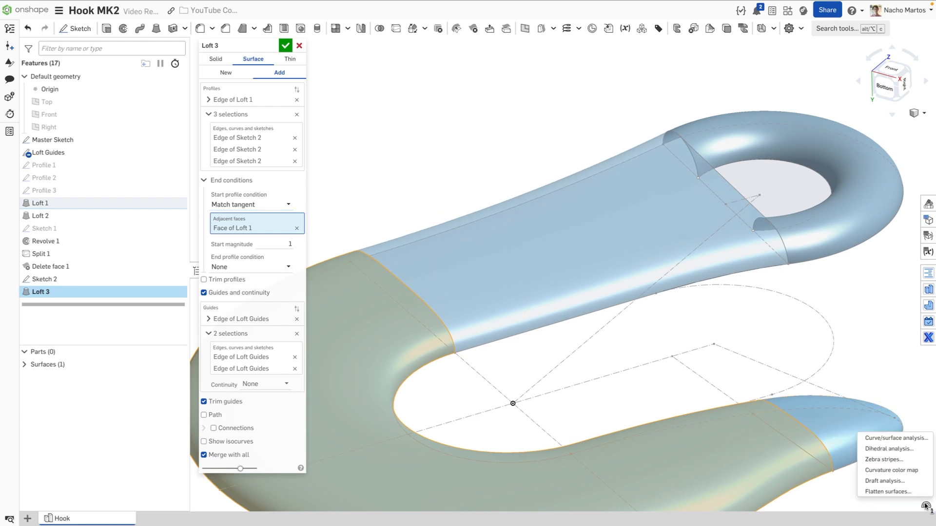
pyautogui.click(883, 459)
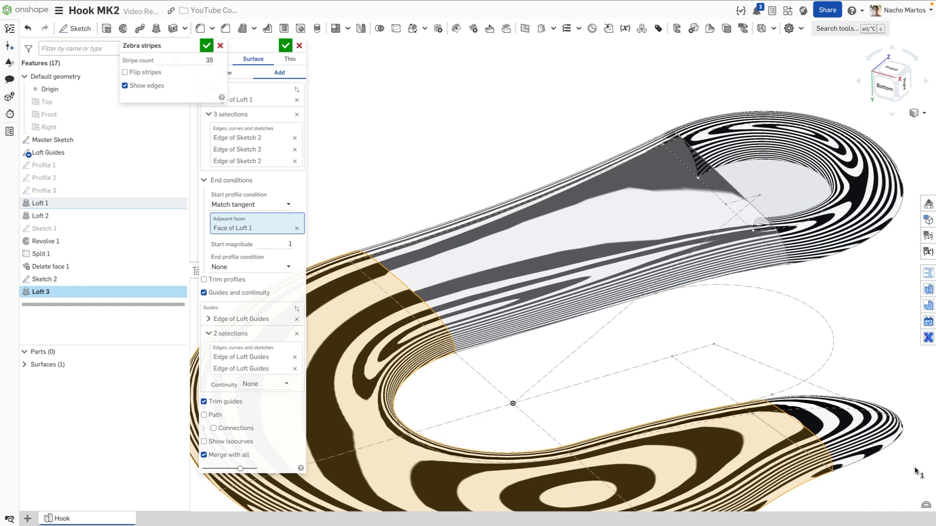
pyautogui.click(926, 505)
pyautogui.click(909, 460)
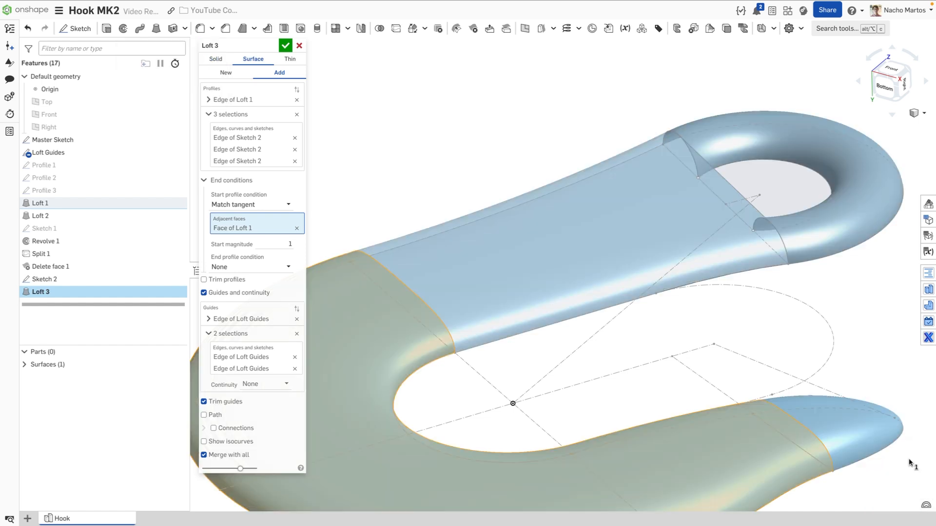
pyautogui.click(285, 46)
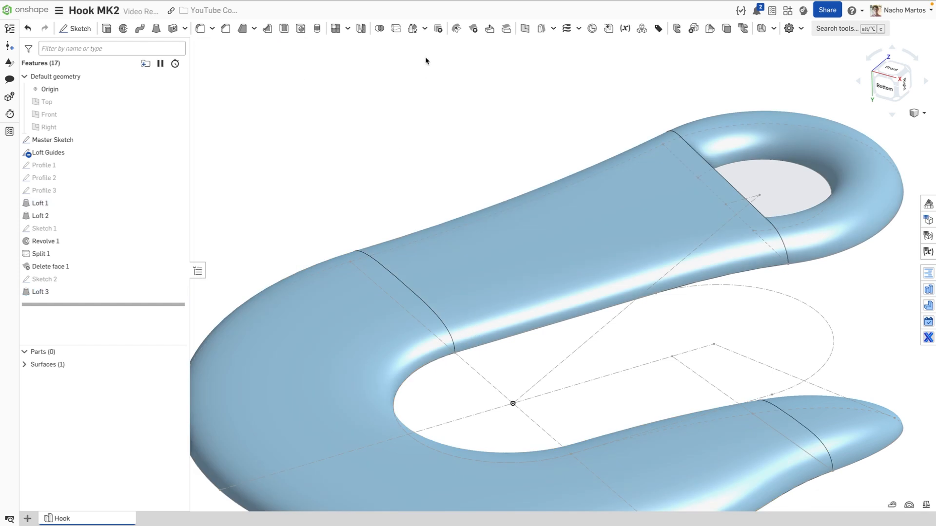
# Start a Boundary surface using the two Split 1 edges beside the eye as U profiles
pyautogui.click(553, 28)
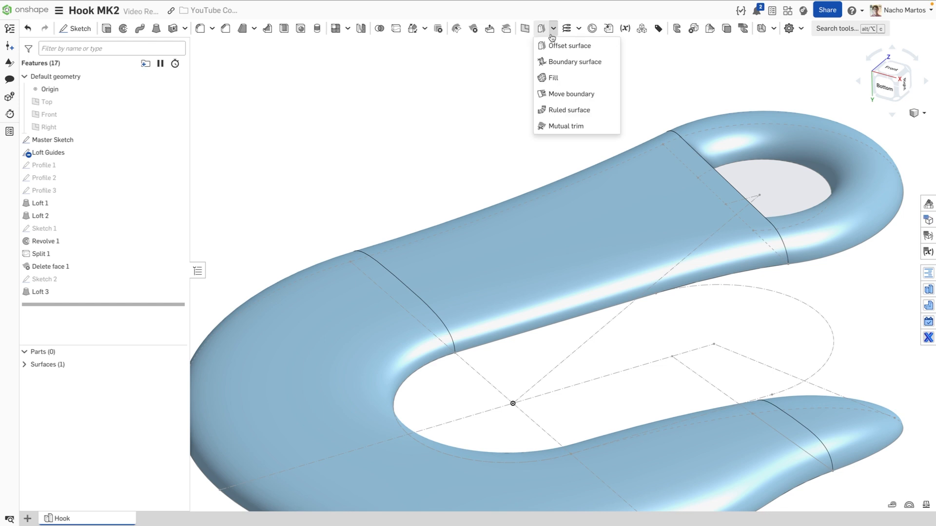
pyautogui.click(571, 62)
pyautogui.moveTo(707, 131); pyautogui.dragTo(662, 101, button='right')
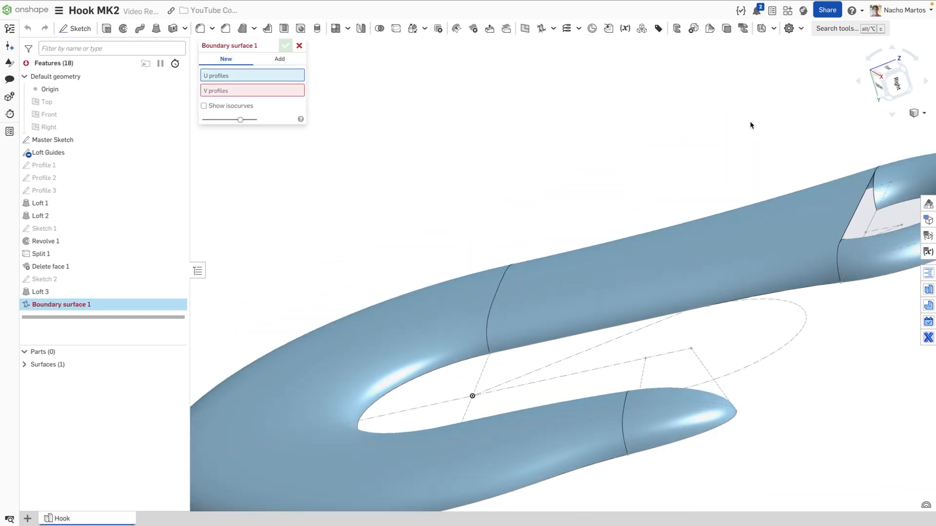
pyautogui.moveTo(860, 184); pyautogui.dragTo(666, 174, button='middle')
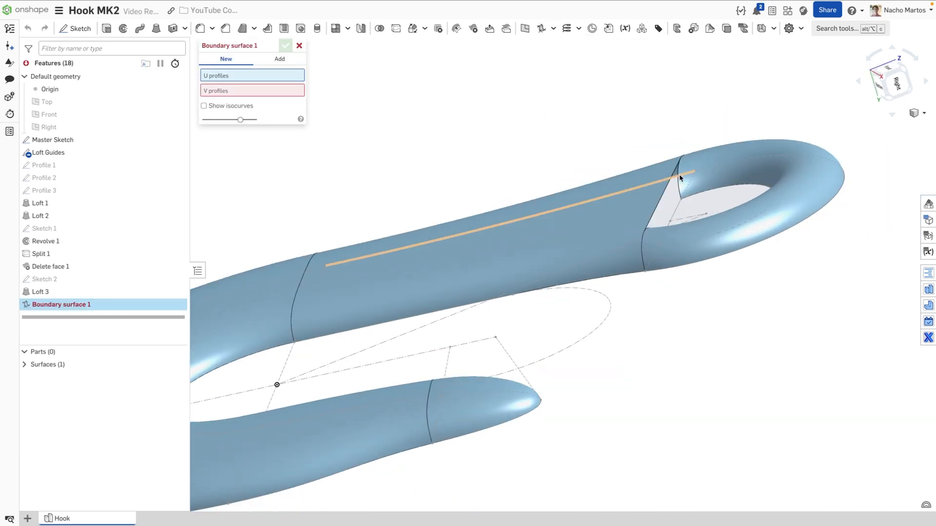
pyautogui.scroll(5, 680, 174)
pyautogui.moveTo(685, 185); pyautogui.dragTo(654, 172, button='middle')
pyautogui.click(654, 170)
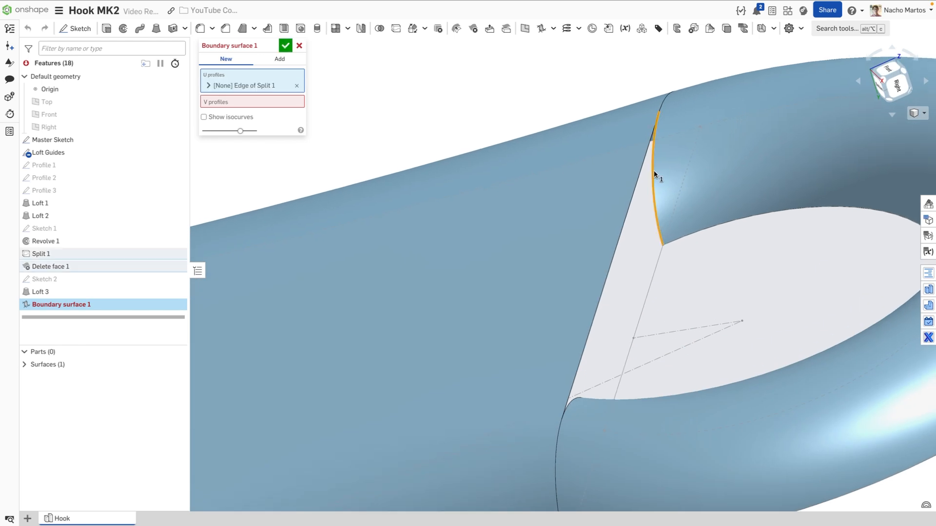
pyautogui.scroll(3, 593, 403)
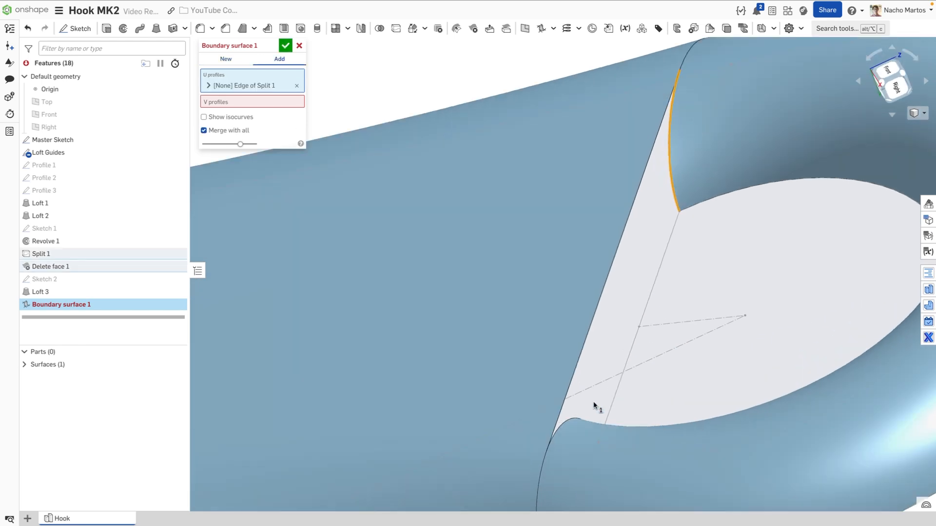
pyautogui.click(578, 436)
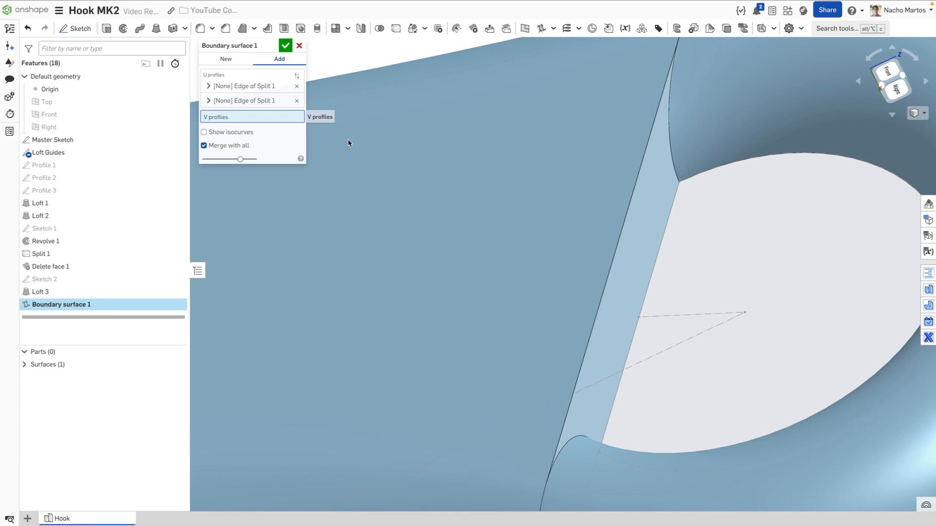
# Add the Loft 3 and Loft Guides edges as V profiles and confirm the boundary surface
pyautogui.click(642, 160)
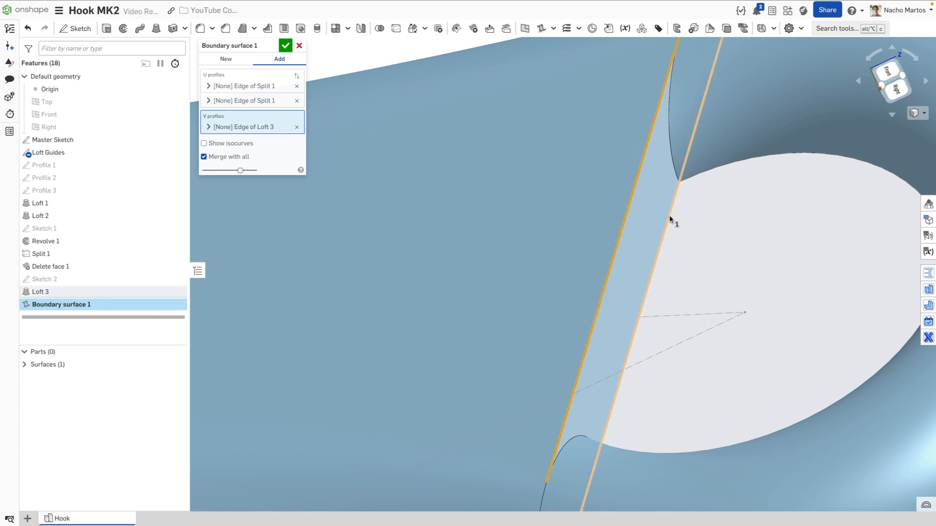
pyautogui.click(668, 215)
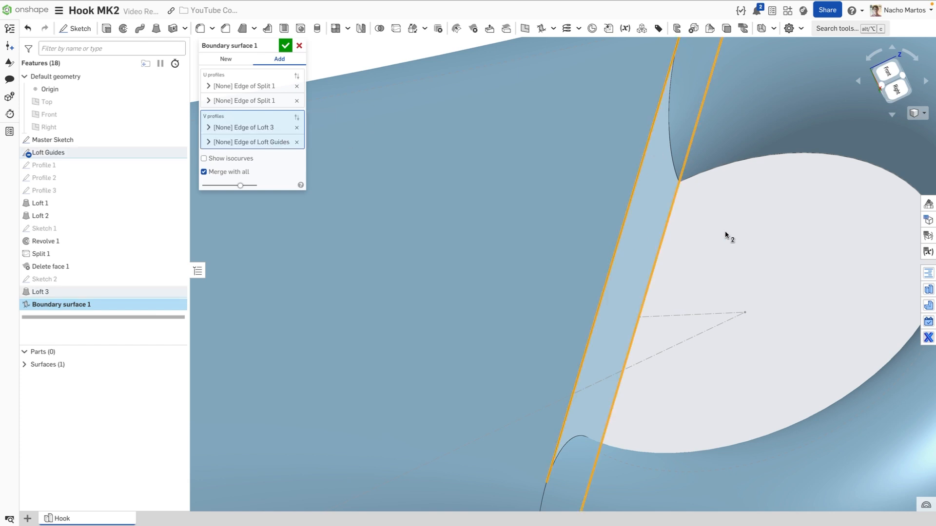
pyautogui.click(285, 46)
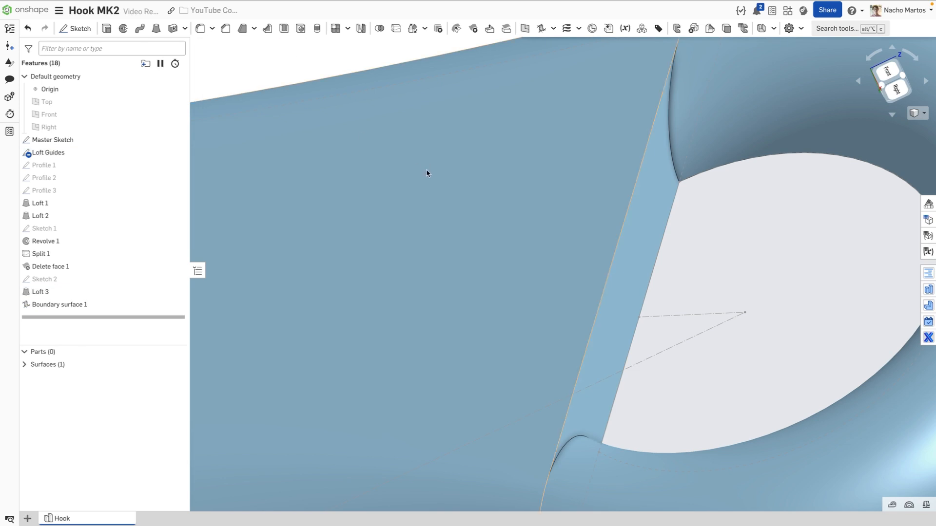
pyautogui.scroll(-10, 463, 223)
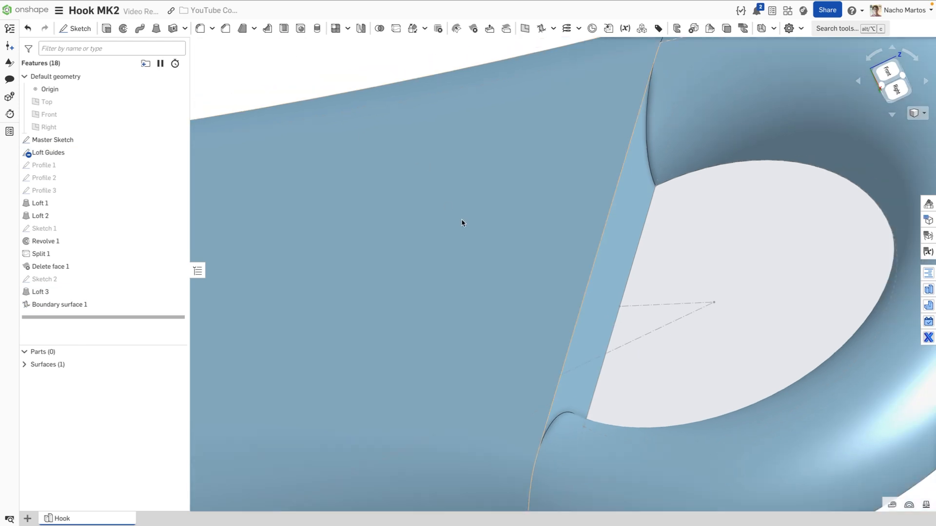
# Enclose Surface 1 against the Front plane to create the solid Part 1
pyautogui.scroll(-2, 477, 174)
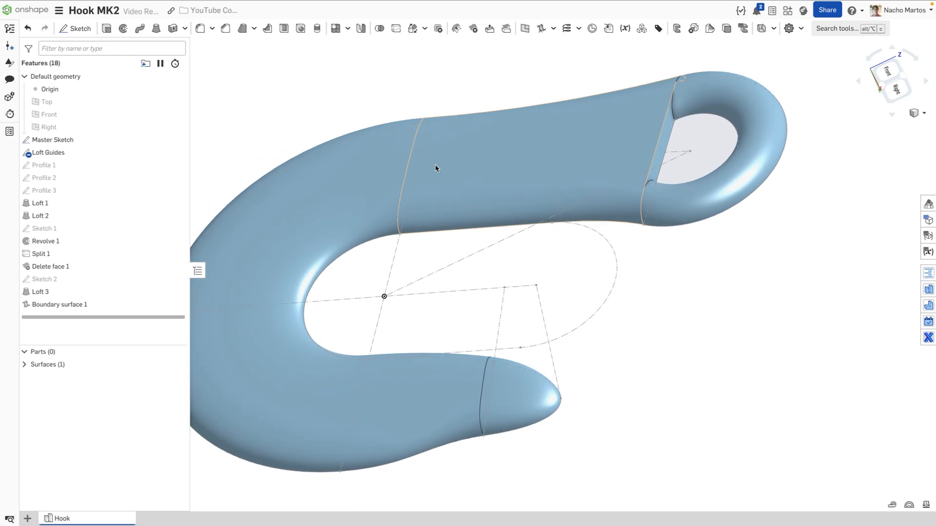
pyautogui.moveTo(437, 166); pyautogui.dragTo(530, 172, button='middle')
pyautogui.moveTo(530, 172); pyautogui.dragTo(540, 161, button='right')
pyautogui.moveTo(610, 157); pyautogui.dragTo(559, 163, button='middle')
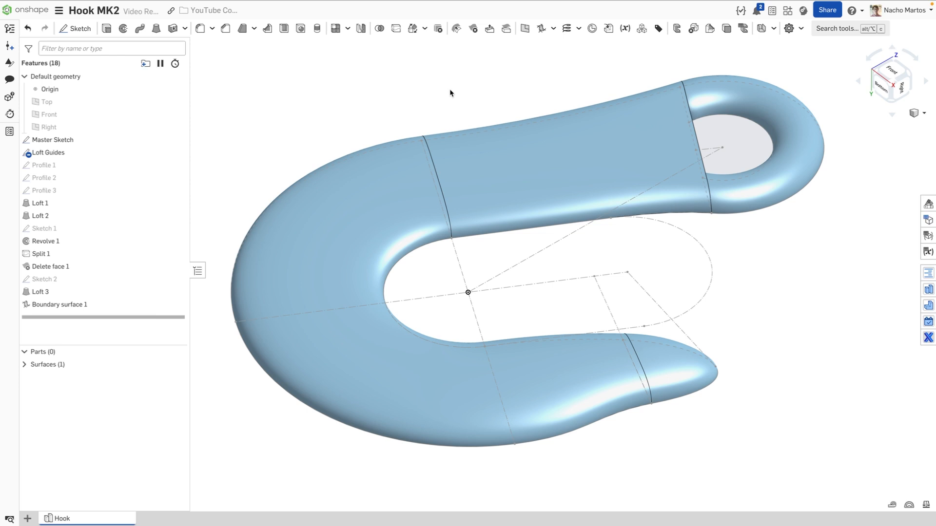
pyautogui.click(185, 28)
pyautogui.click(195, 61)
pyautogui.click(26, 366)
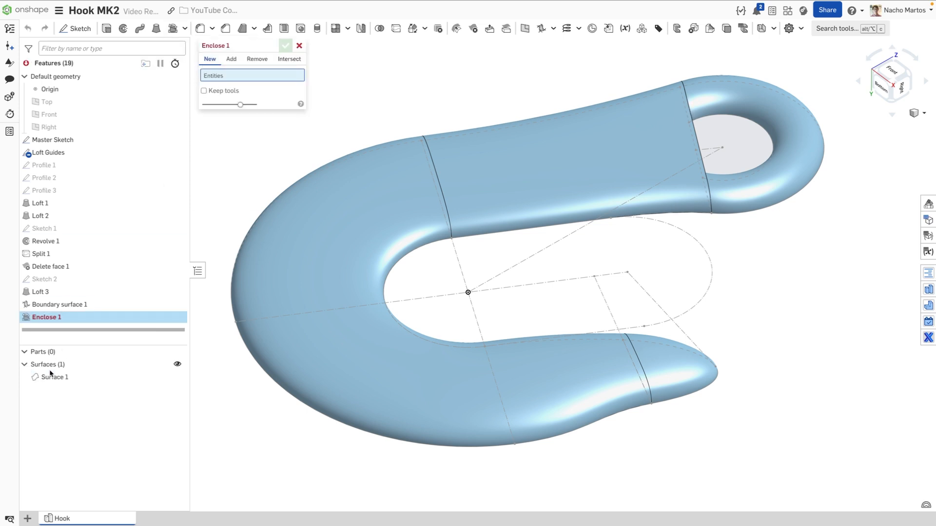
pyautogui.click(87, 377)
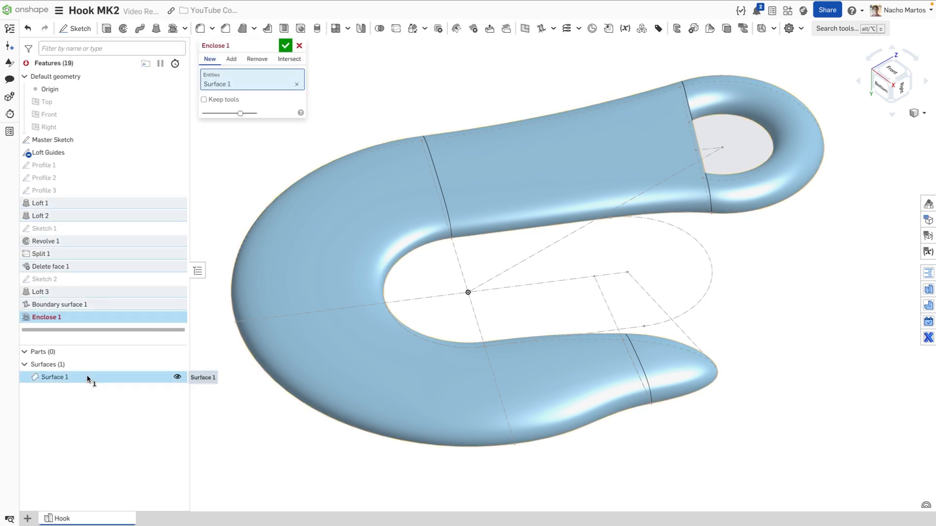
pyautogui.click(79, 118)
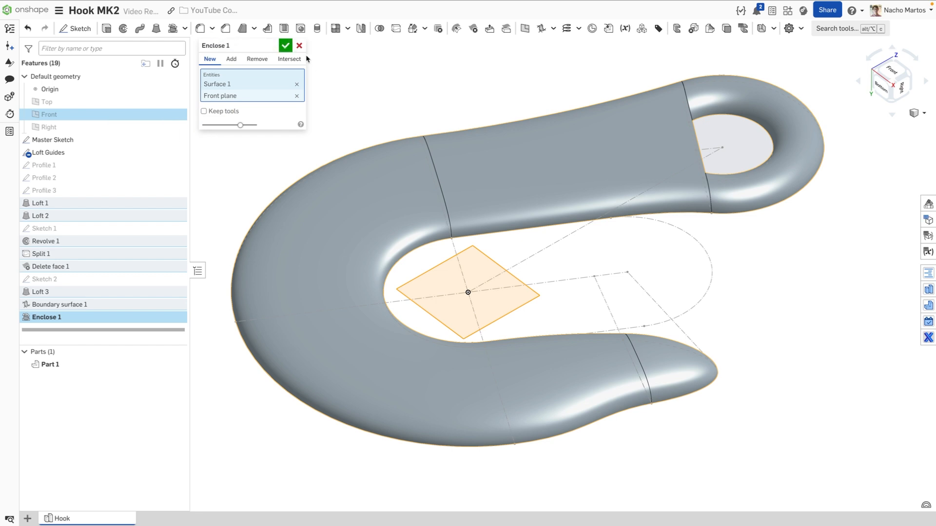
pyautogui.click(285, 45)
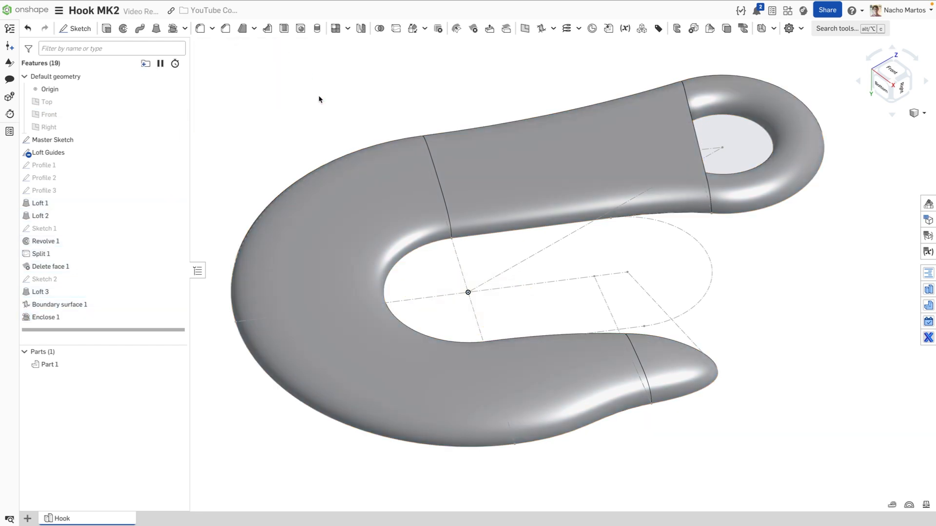
# Rename Part 1 to 'Hook' and show Sketch 1 on the model again
pyautogui.click(69, 363)
pyautogui.rightClick(69, 362)
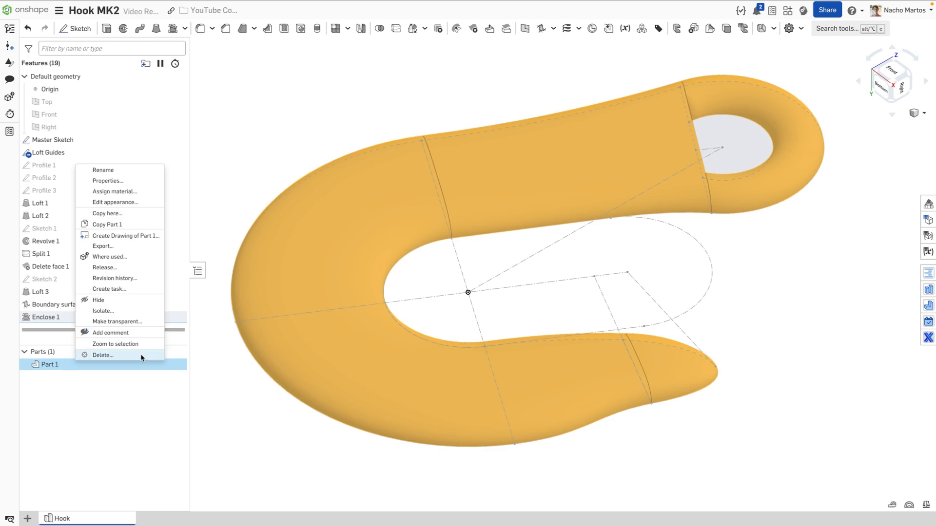
pyautogui.click(103, 170)
pyautogui.write('Hook')
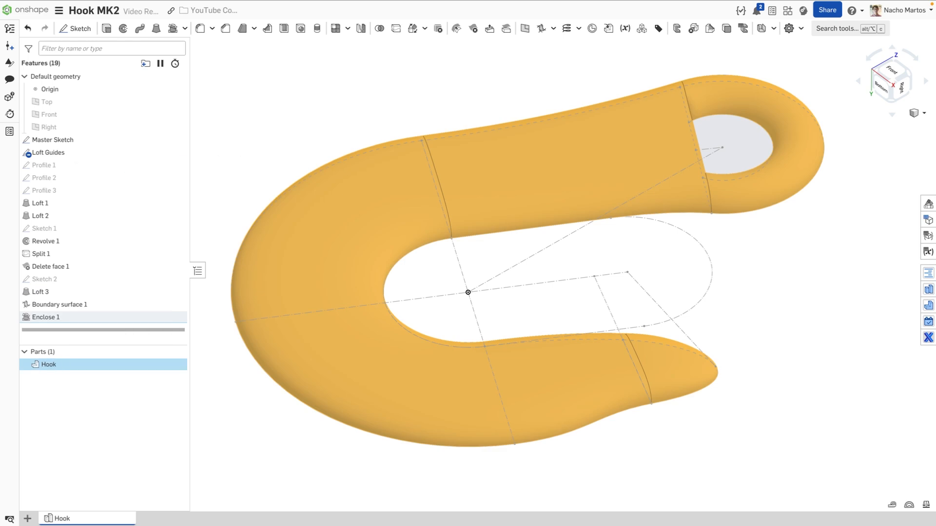
pyautogui.click(244, 154)
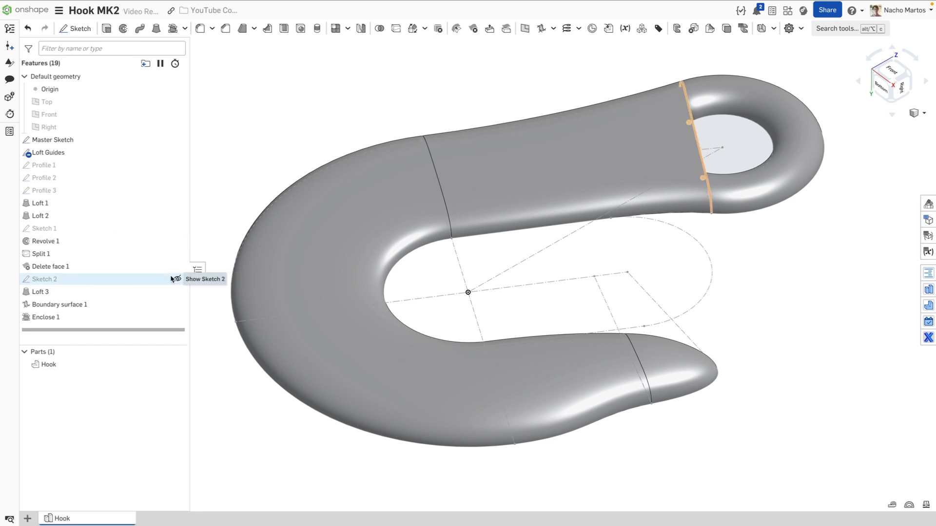
pyautogui.click(177, 228)
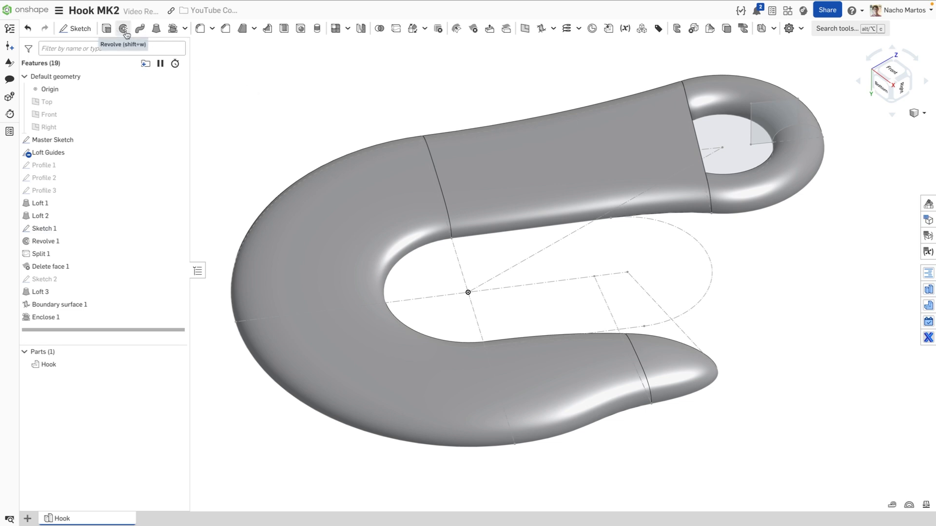
# Revolve-cut the Sketch 1 region around the eye hole's edge to form a recessed ring
pyautogui.click(73, 229)
pyautogui.scroll(5, 718, 159)
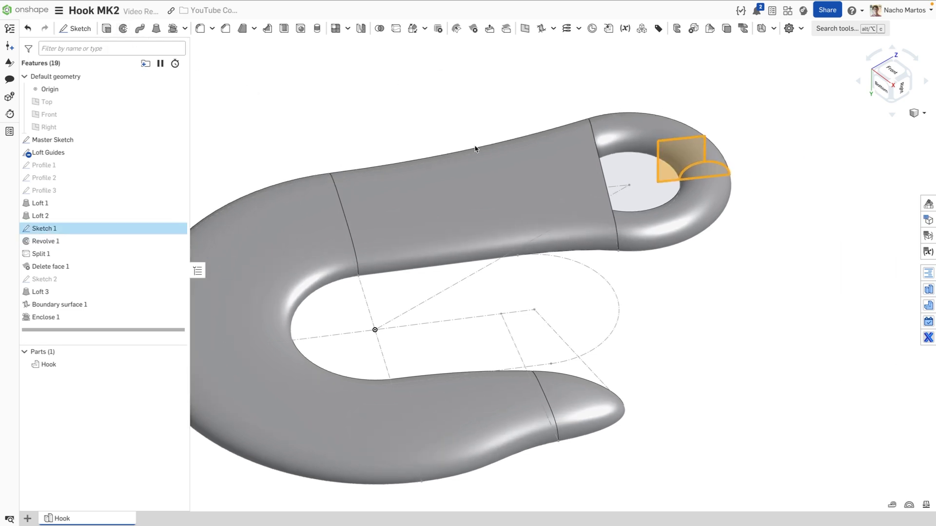
pyautogui.moveTo(800, 118); pyautogui.dragTo(756, 123, button='middle')
pyautogui.click(705, 127)
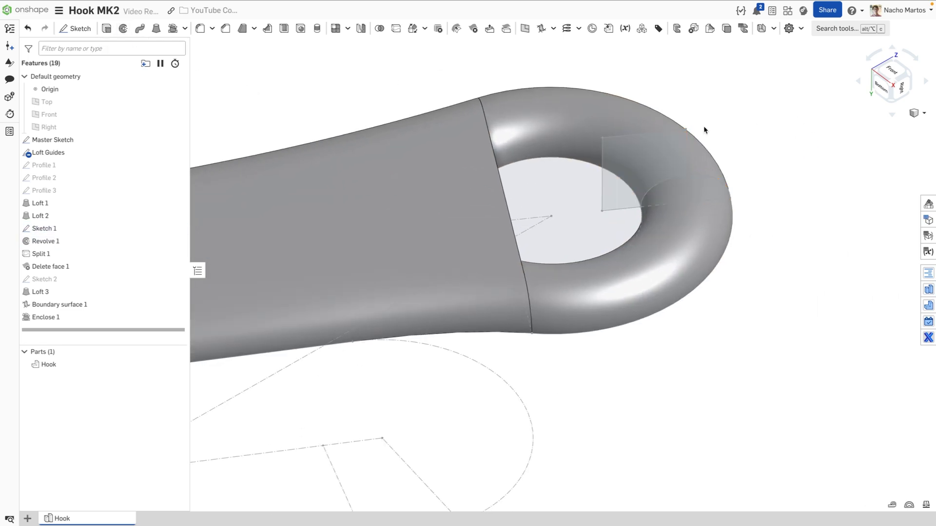
pyautogui.click(622, 167)
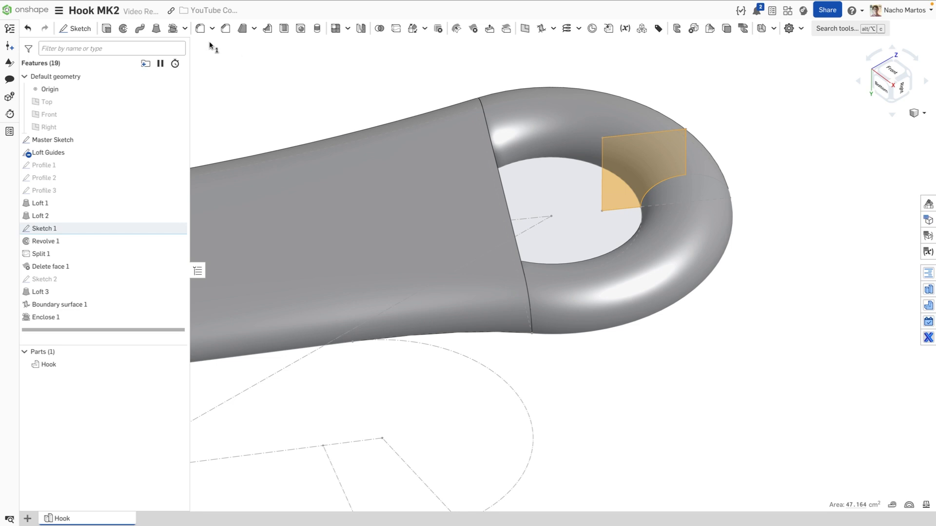
pyautogui.click(123, 28)
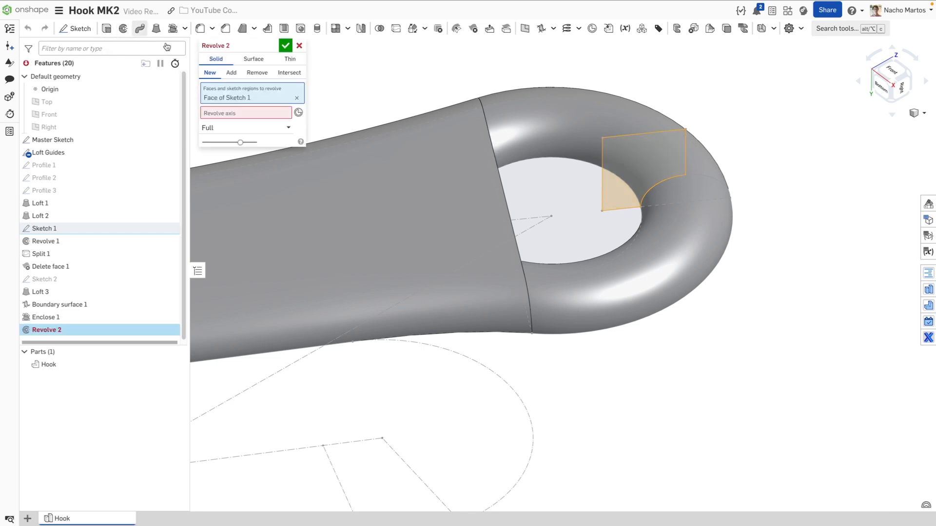
pyautogui.click(257, 72)
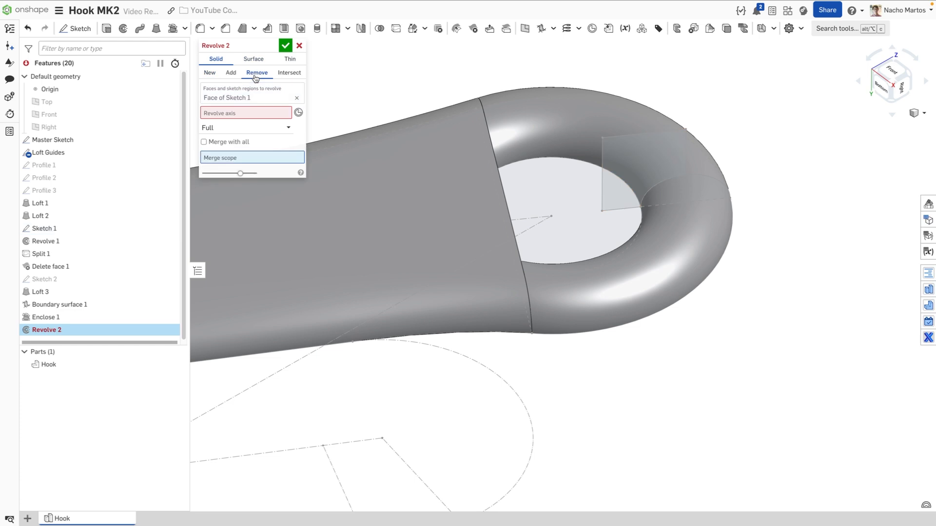
pyautogui.click(578, 160)
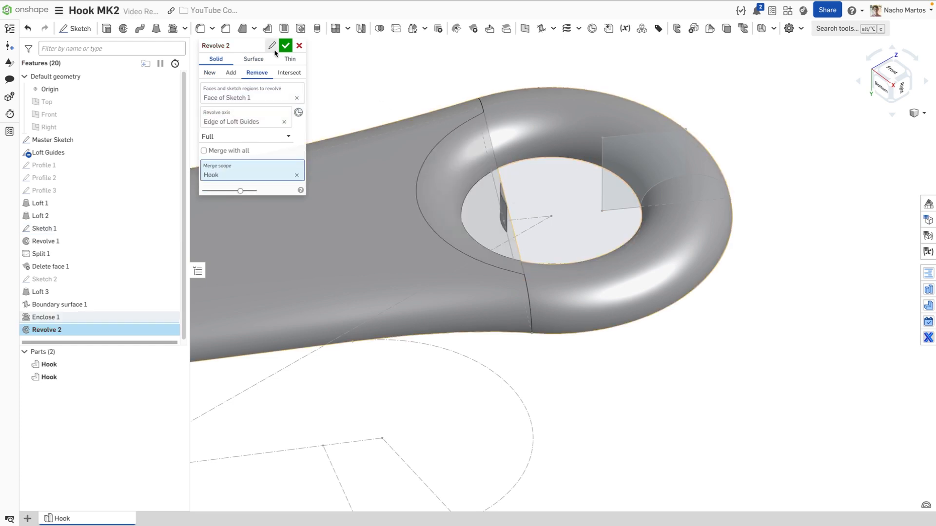
pyautogui.click(286, 45)
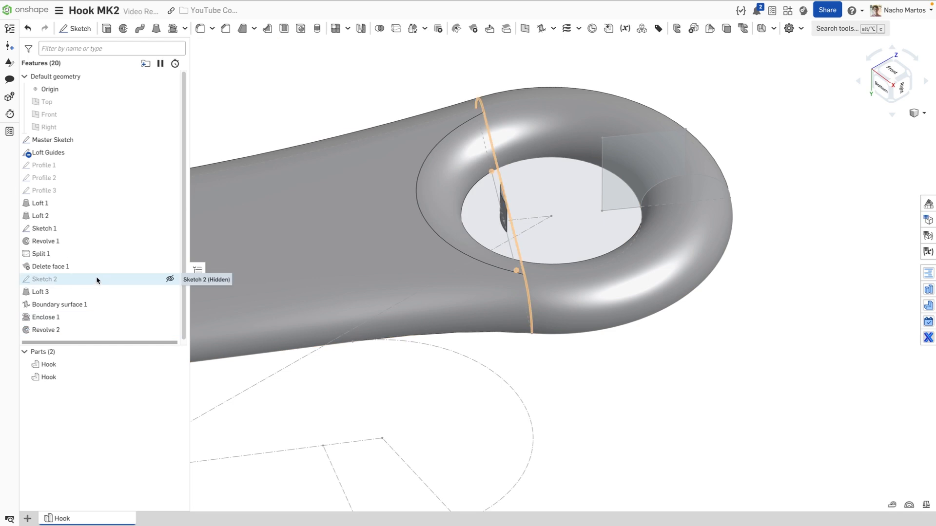
pyautogui.doubleClick(93, 228)
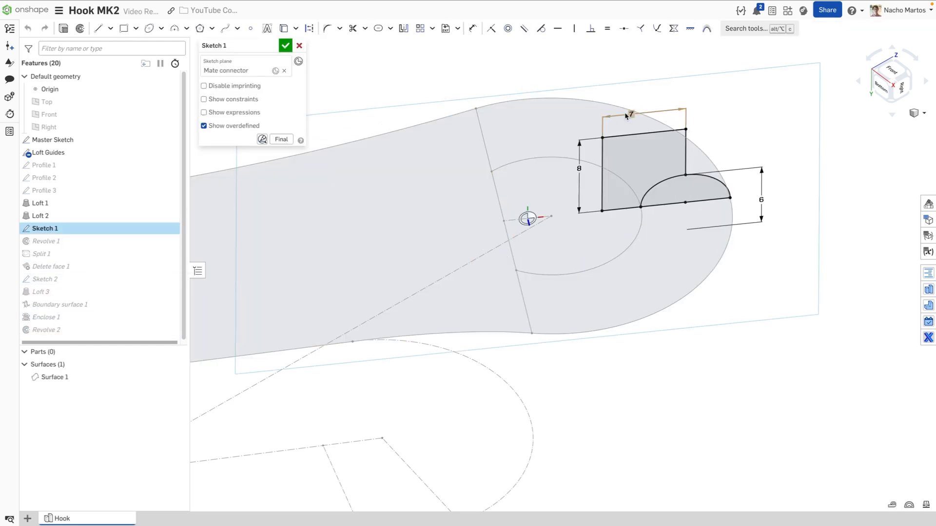
pyautogui.doubleClick(627, 116)
pyautogui.write('8')
pyautogui.press('Return')
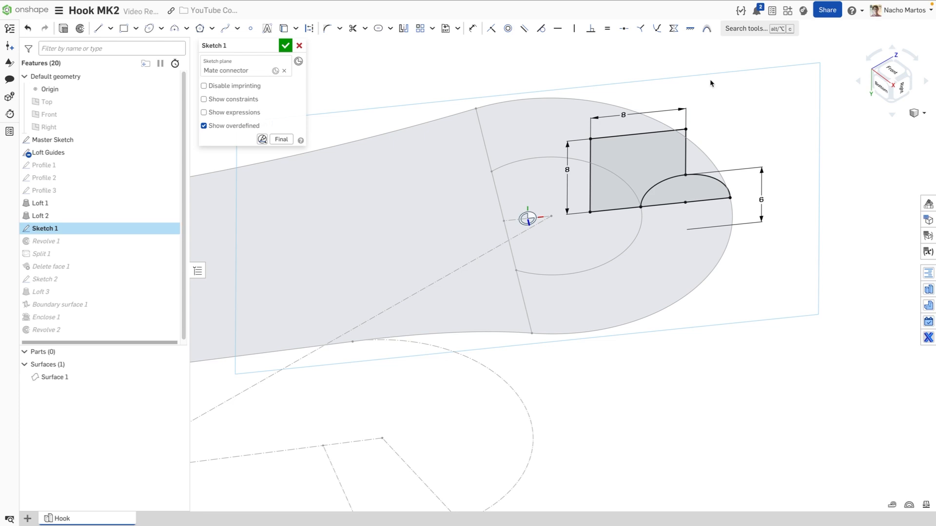
pyautogui.click(285, 45)
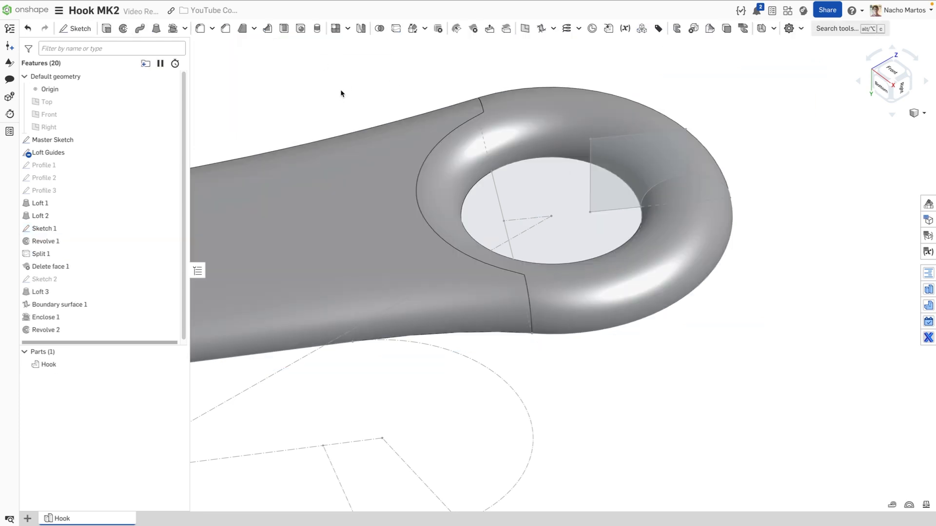
pyautogui.press('f')
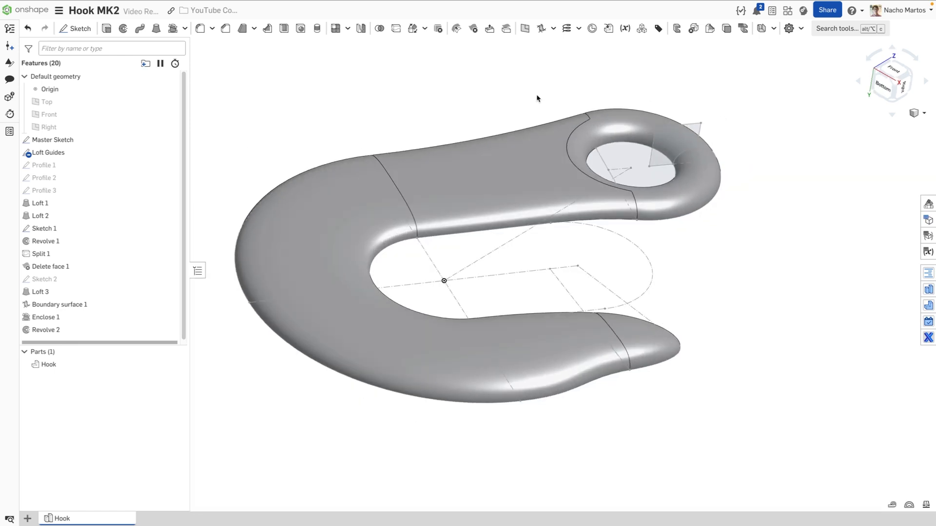
pyautogui.moveTo(537, 98); pyautogui.dragTo(527, 117, button='right')
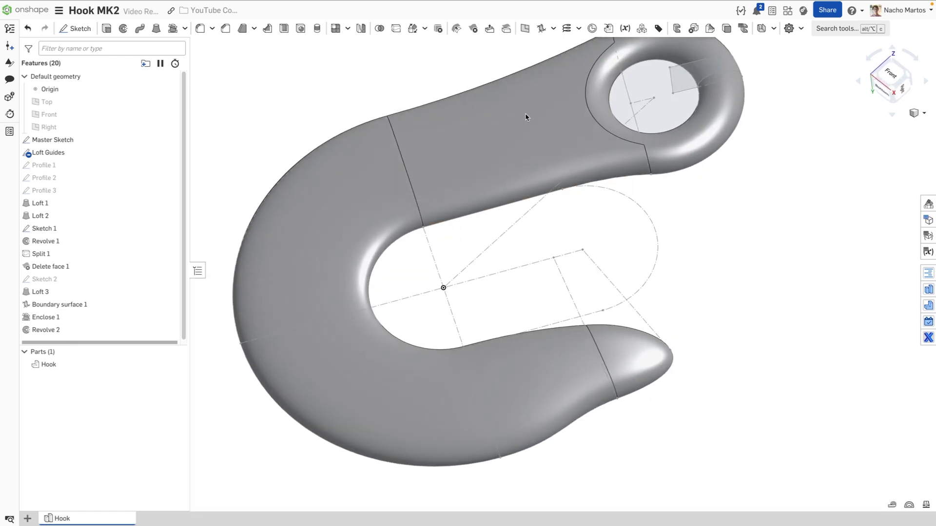
pyautogui.moveTo(522, 79); pyautogui.dragTo(540, 121, button='middle')
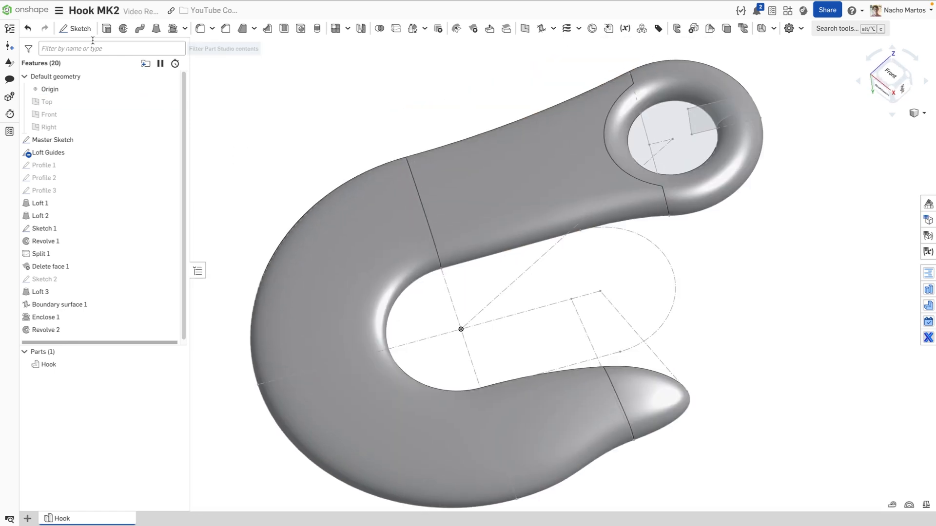
# Start Sketch 3 on the Front plane, hide Hook, and draw two construction lines across the bend
pyautogui.click(75, 29)
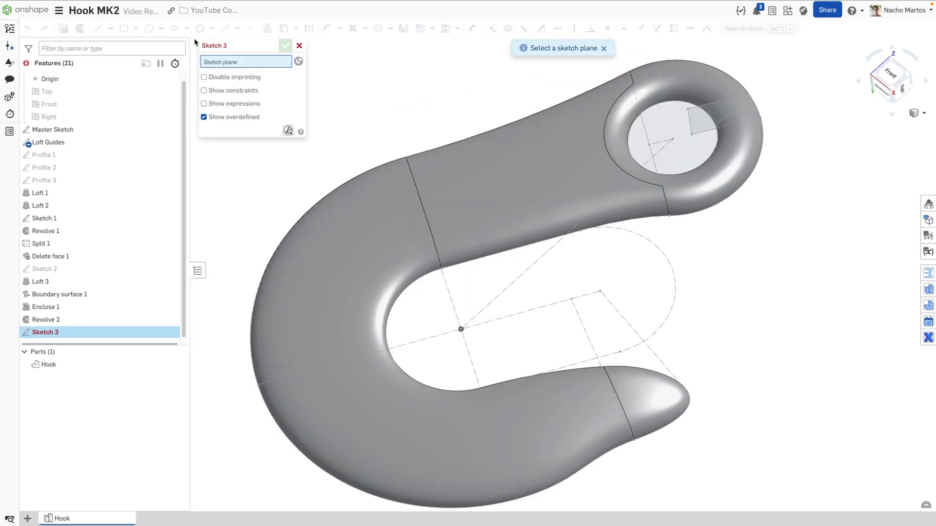
pyautogui.click(94, 105)
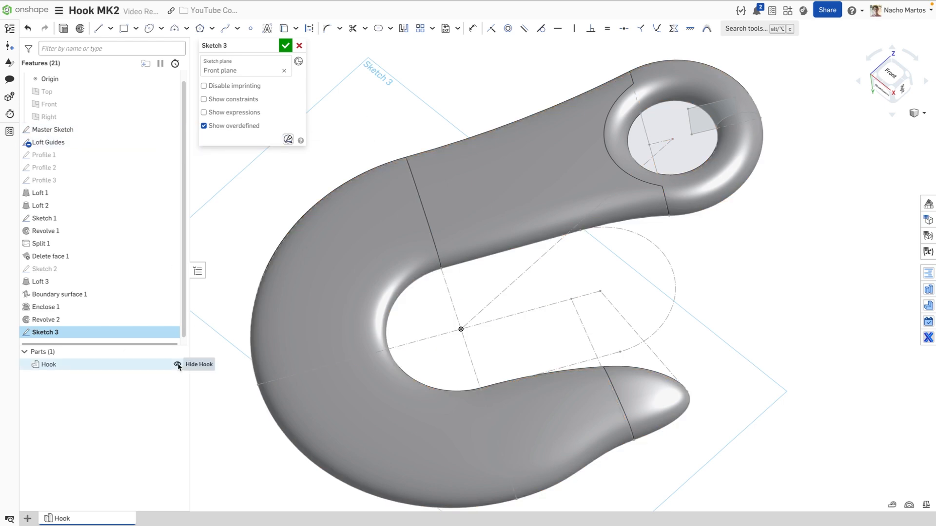
pyautogui.click(179, 365)
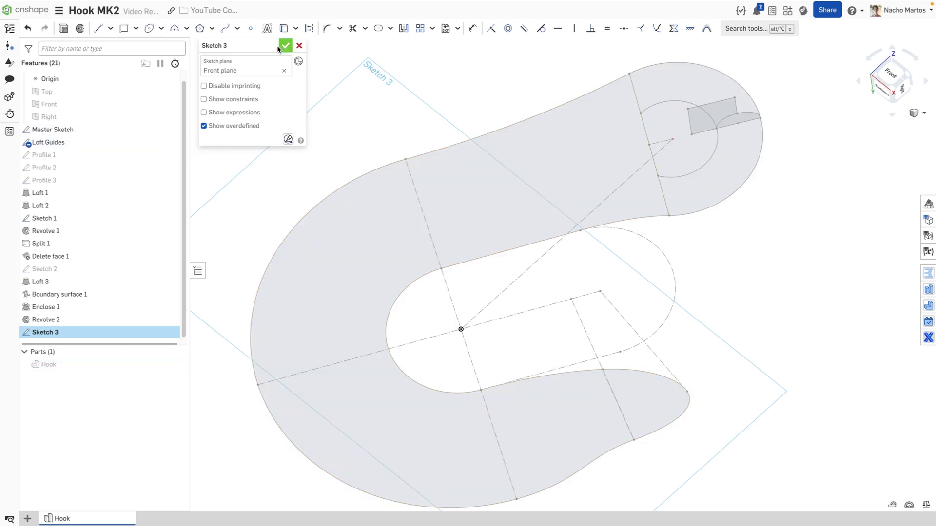
pyautogui.click(99, 28)
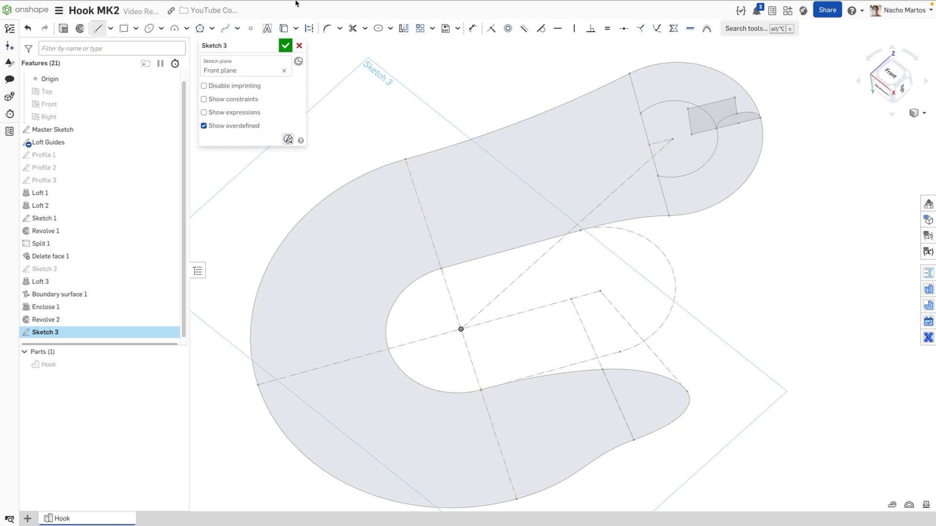
pyautogui.click(309, 27)
pyautogui.click(441, 268)
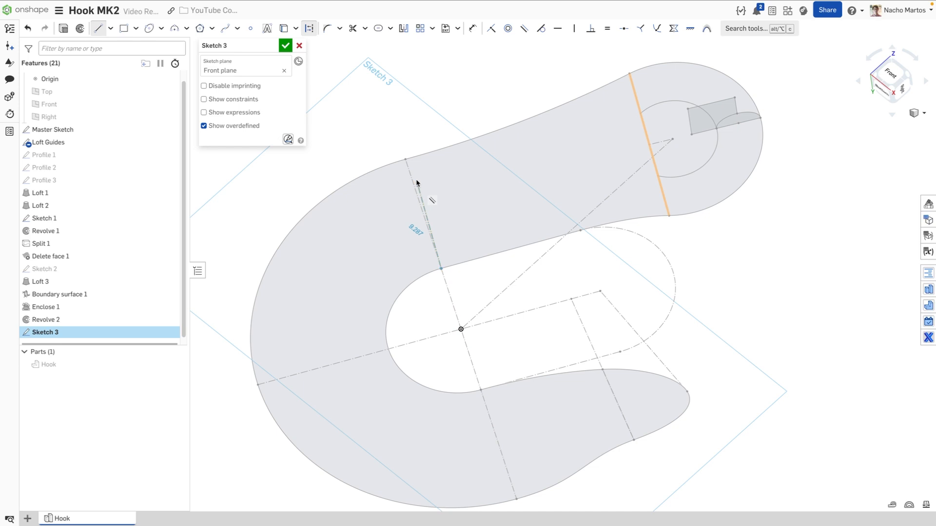
pyautogui.click(405, 159)
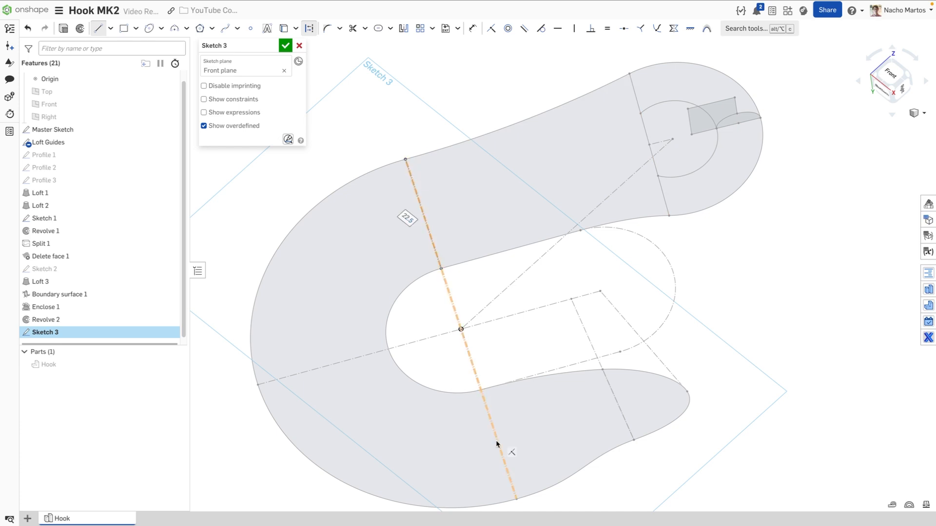
pyautogui.click(480, 391)
pyautogui.click(516, 499)
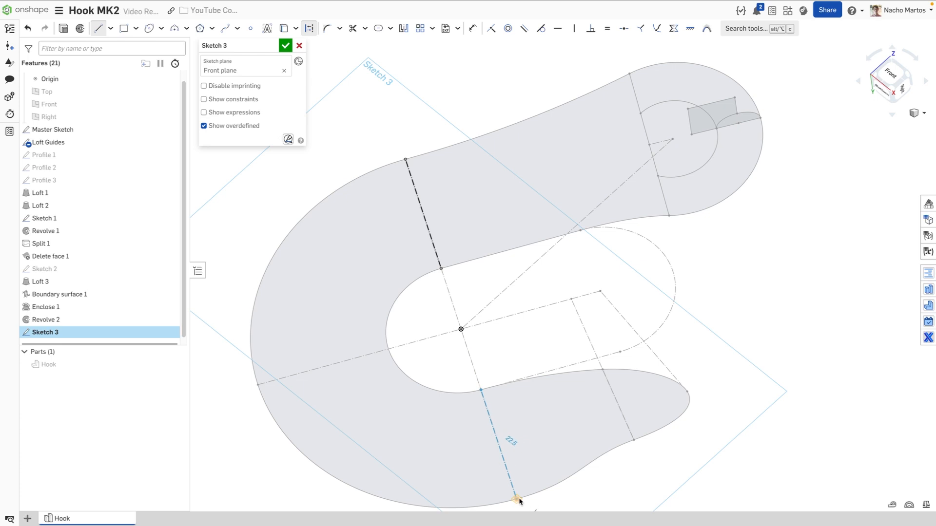
pyautogui.click(518, 498)
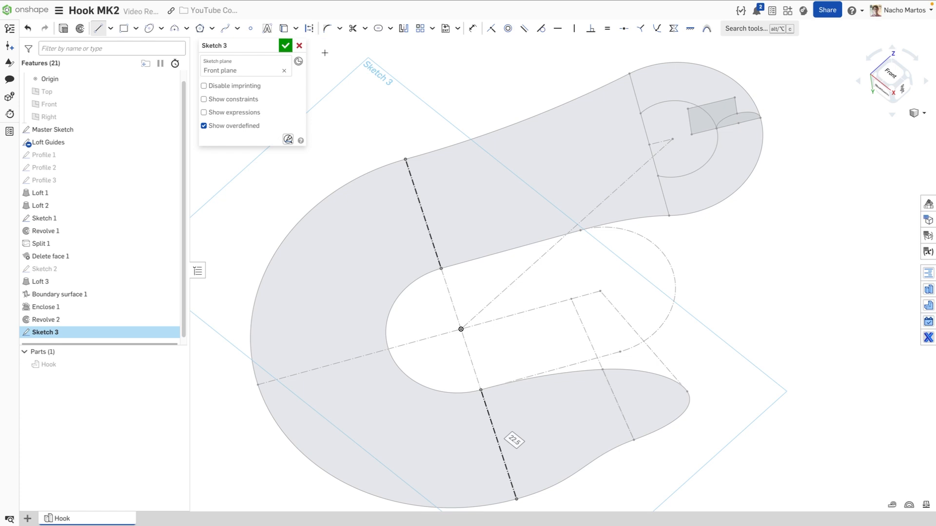
# Draw a 15-long line from the construction line's midpoint and a three-point arc around the bend
pyautogui.click(423, 215)
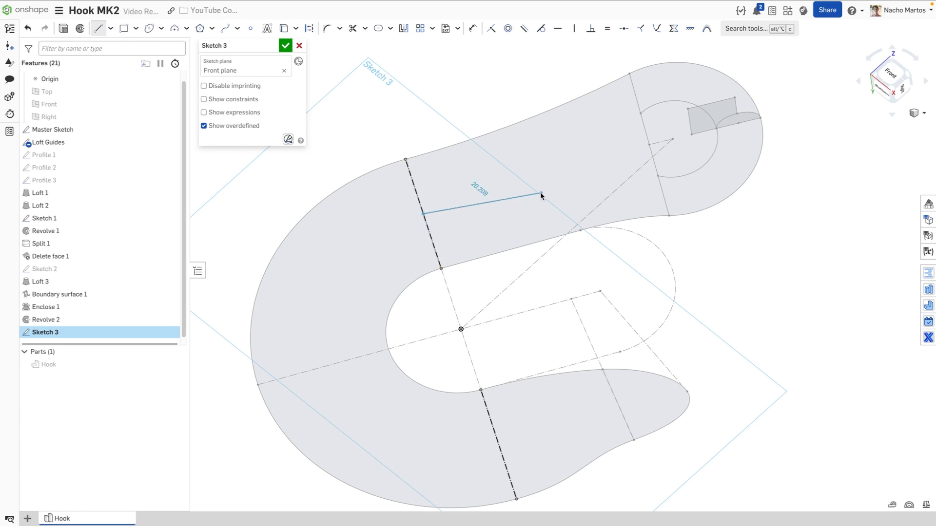
pyautogui.click(508, 191)
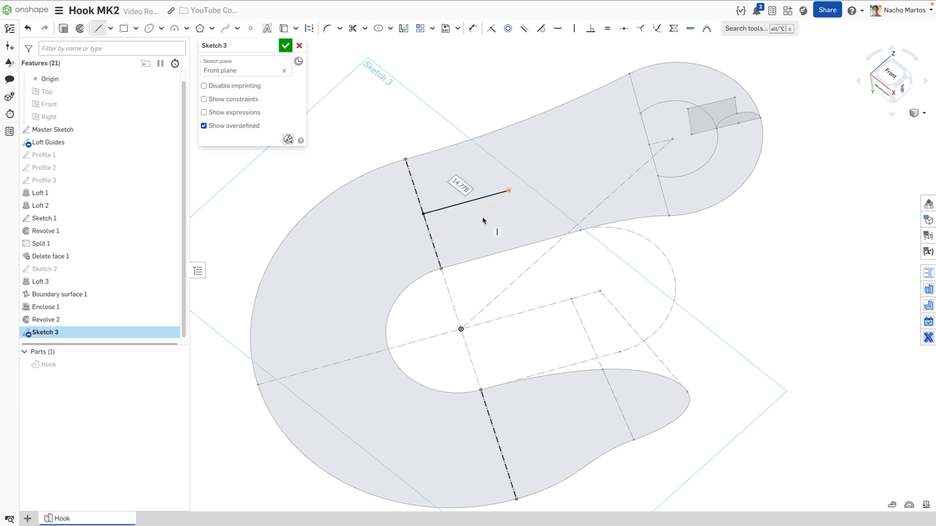
pyautogui.write('15')
pyautogui.press('Return')
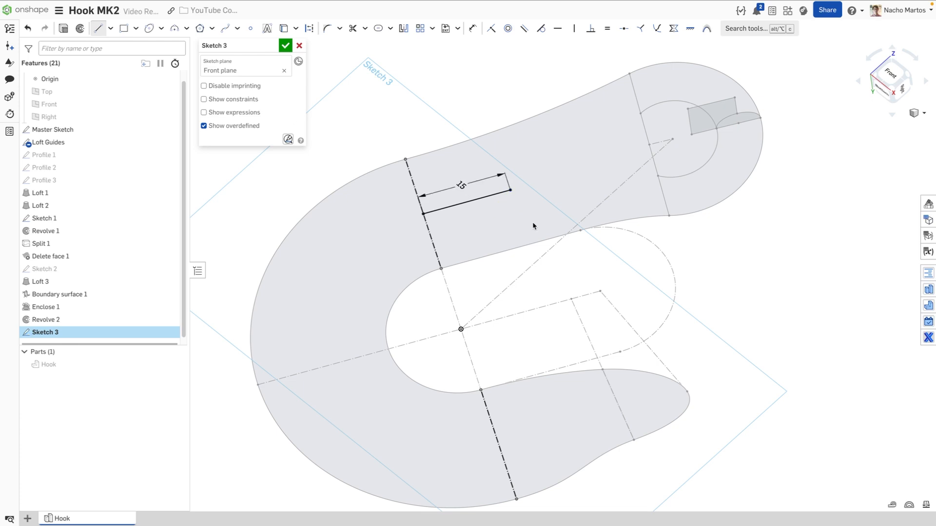
pyautogui.click(174, 28)
pyautogui.click(423, 214)
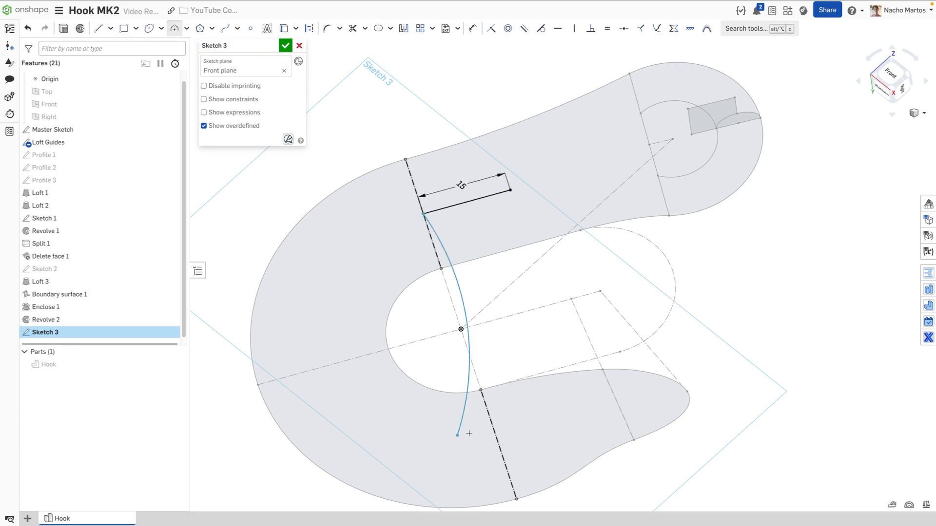
pyautogui.click(498, 444)
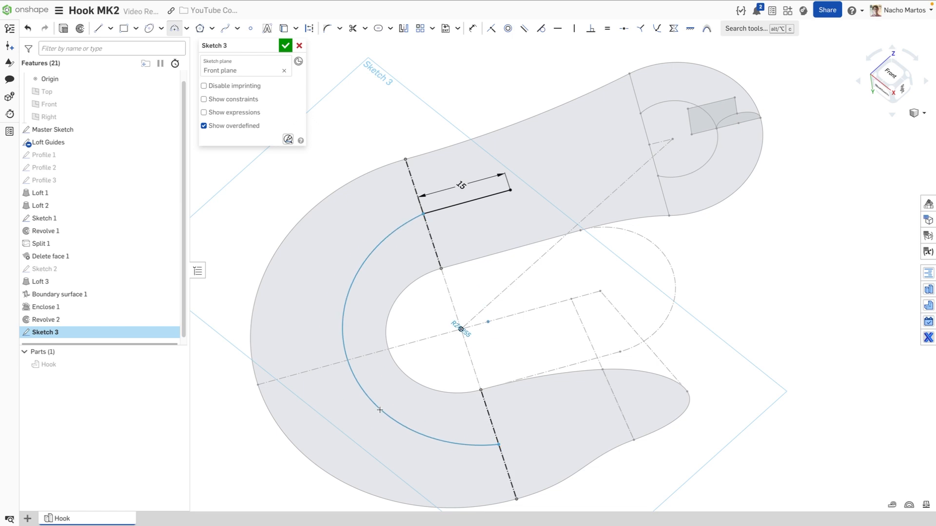
pyautogui.click(322, 373)
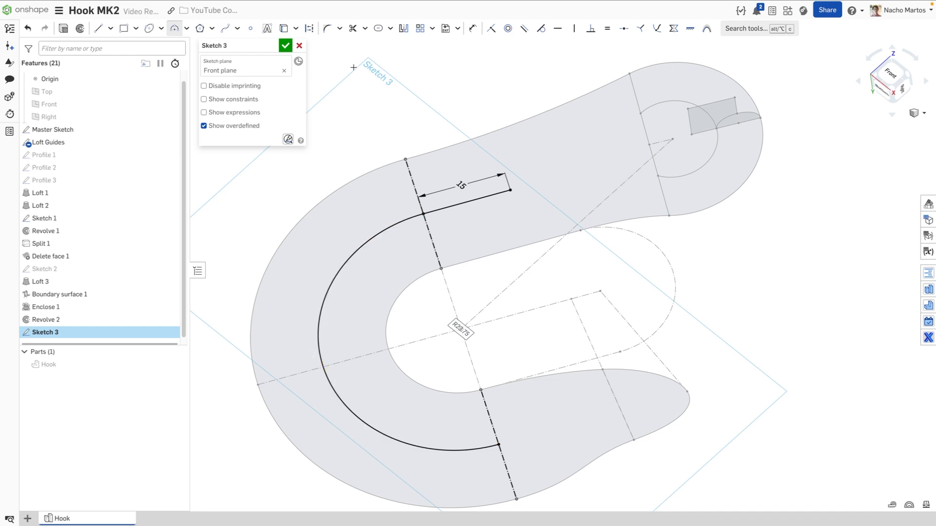
# Try a slot along the line and arc, then cancel and undo the length change to 2
pyautogui.click(379, 29)
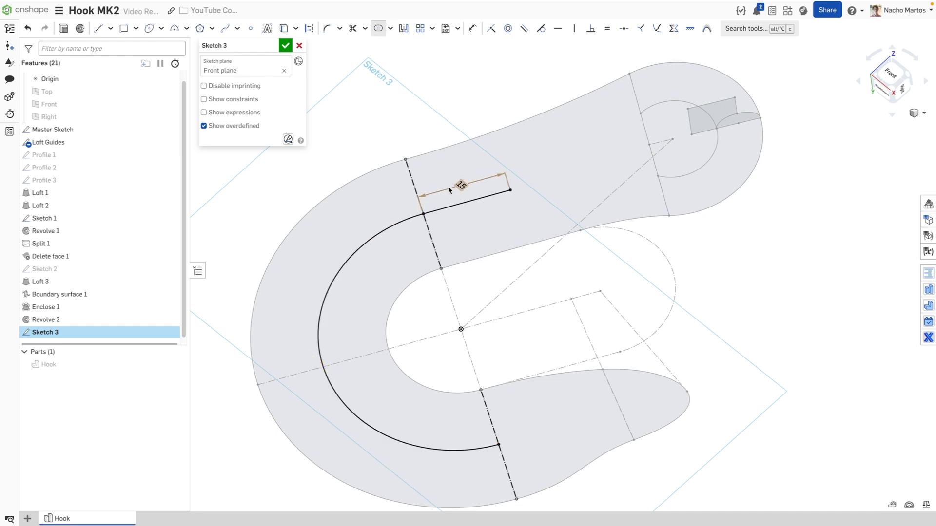
pyautogui.click(461, 203)
pyautogui.click(316, 277)
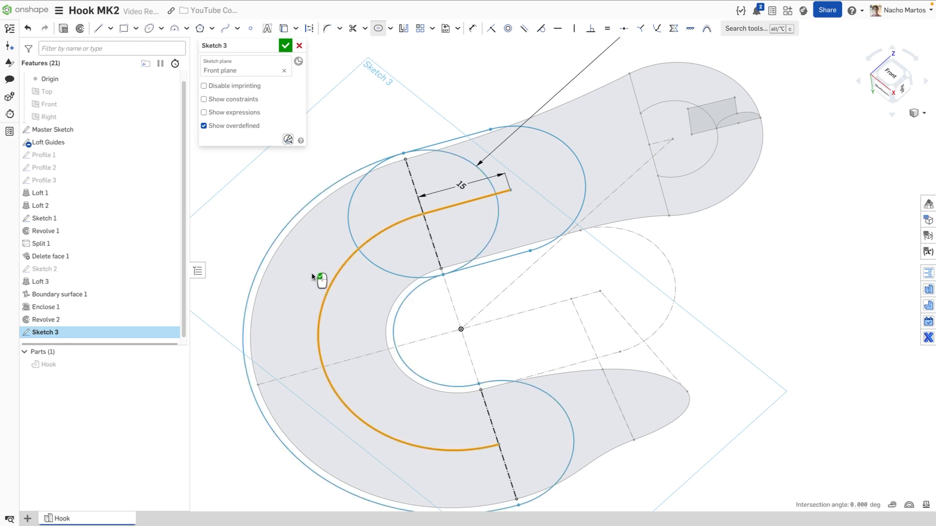
pyautogui.doubleClick(462, 184)
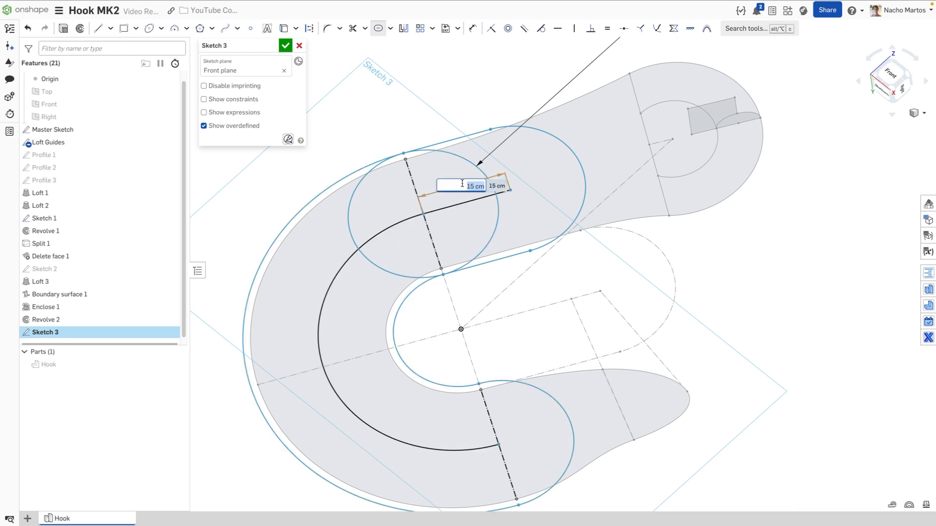
pyautogui.write('2')
pyautogui.press('Return')
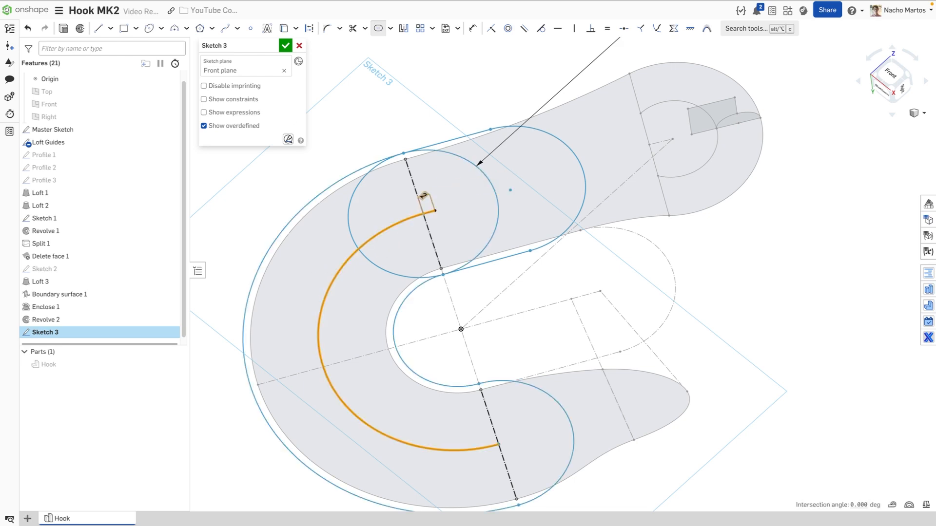
pyautogui.press('Escape')
pyautogui.hotkey('ctrl', 'z')
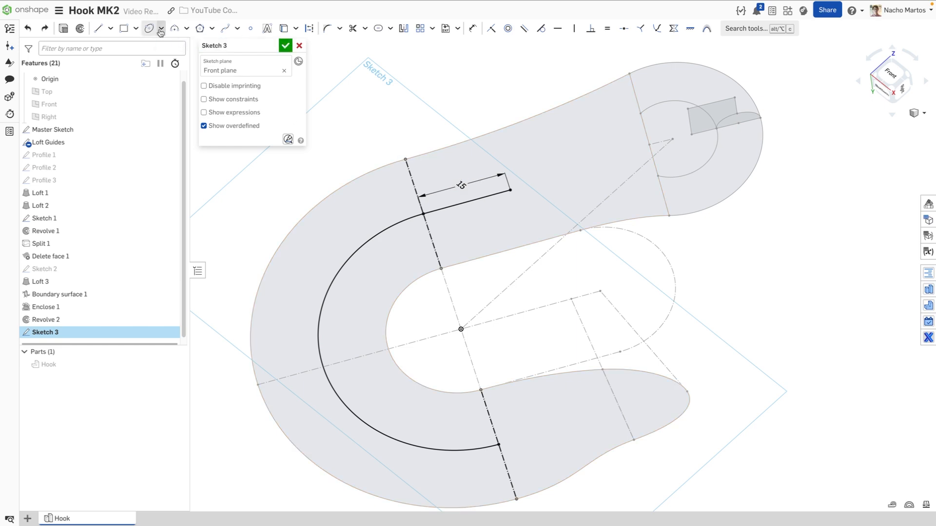
# Create a slot along the 15 line and the arc with a width of 5
pyautogui.click(378, 28)
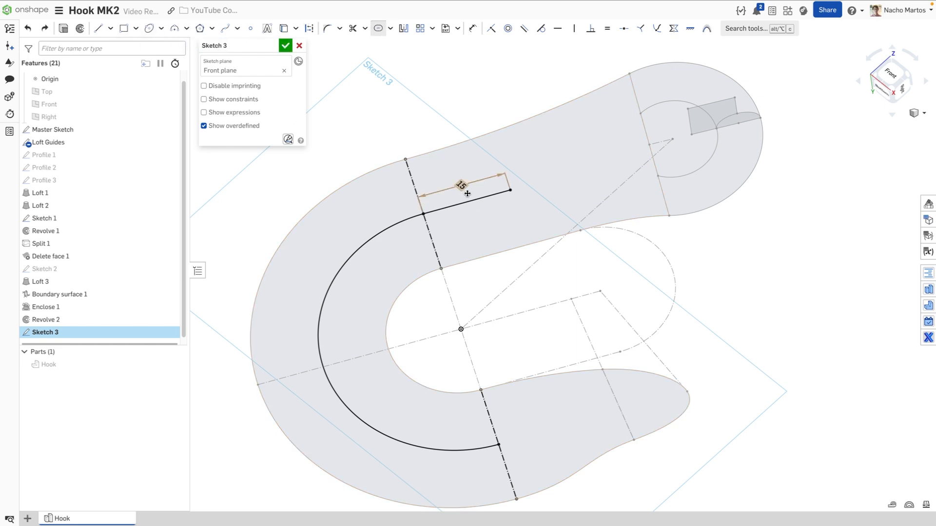
pyautogui.click(469, 202)
pyautogui.click(399, 224)
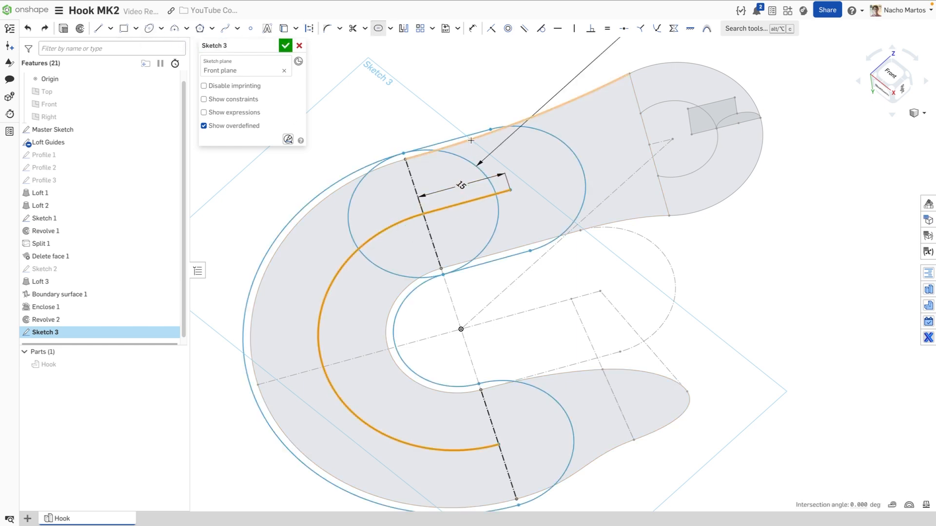
pyautogui.scroll(-3, 479, 100)
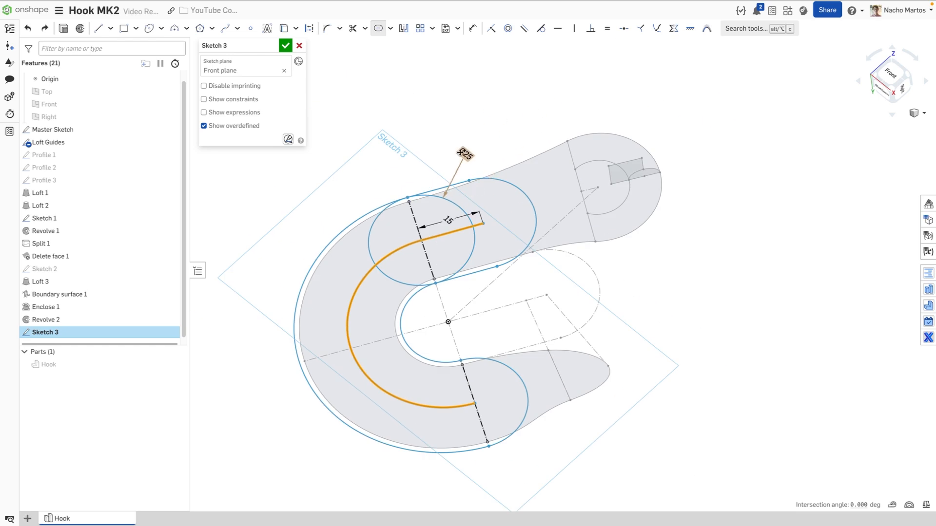
pyautogui.click(496, 118)
pyautogui.write('2')
pyautogui.press('Return')
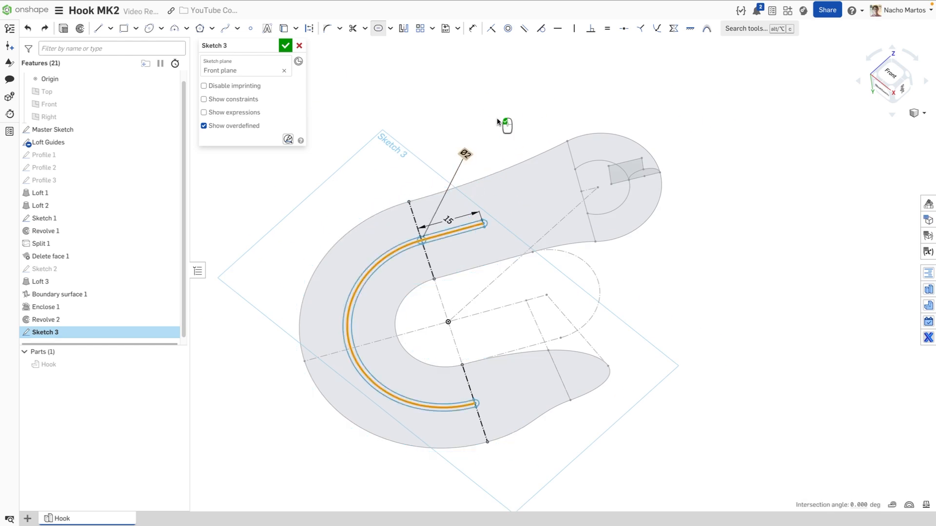
pyautogui.doubleClick(466, 154)
pyautogui.write('5')
pyautogui.press('Return')
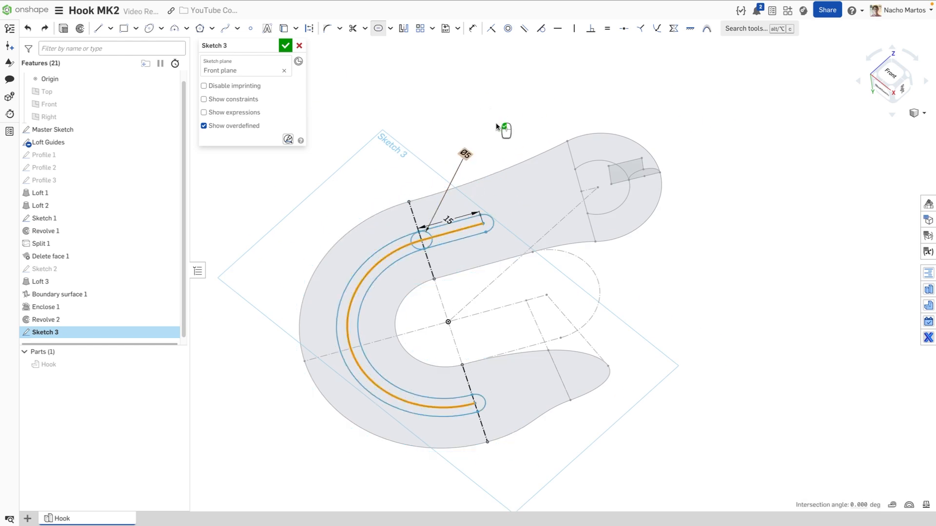
pyautogui.scroll(3, 421, 239)
pyautogui.moveTo(435, 232); pyautogui.dragTo(454, 174, button='middle')
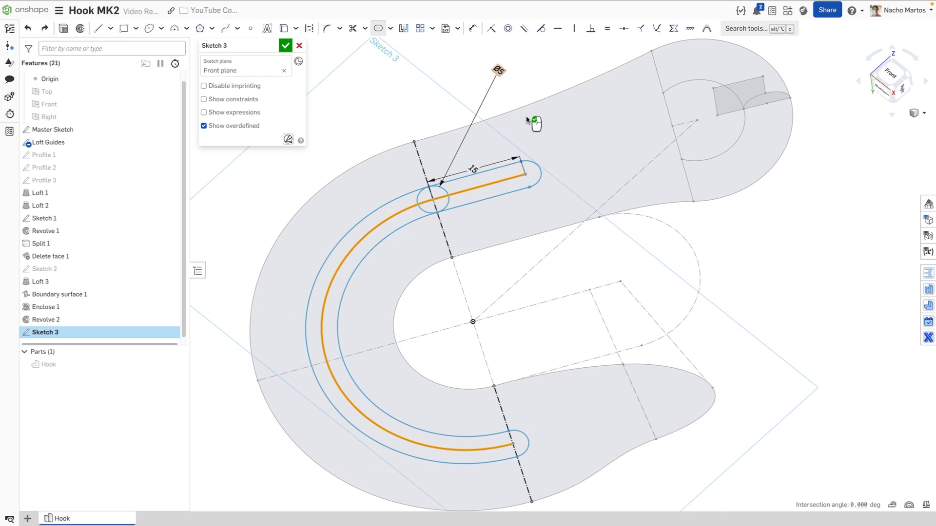
# Change the slot circle's diameter to 7.5, finish the slot, and make the circle construction
pyautogui.doubleClick(499, 71)
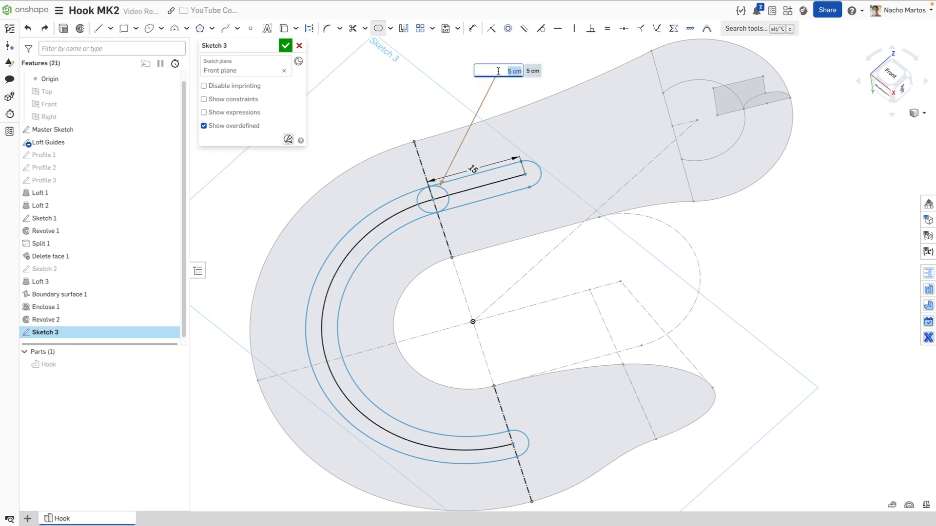
pyautogui.write('7.5')
pyautogui.press('Return')
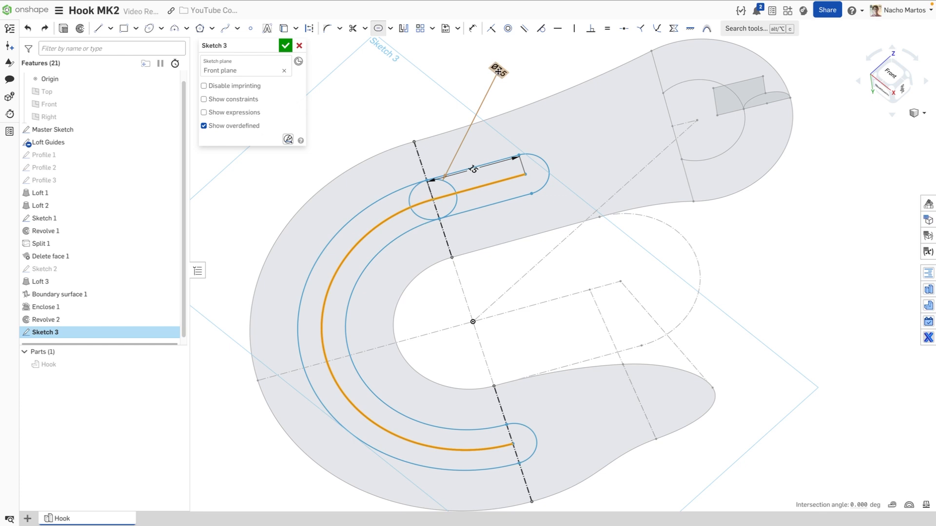
pyautogui.click(448, 103)
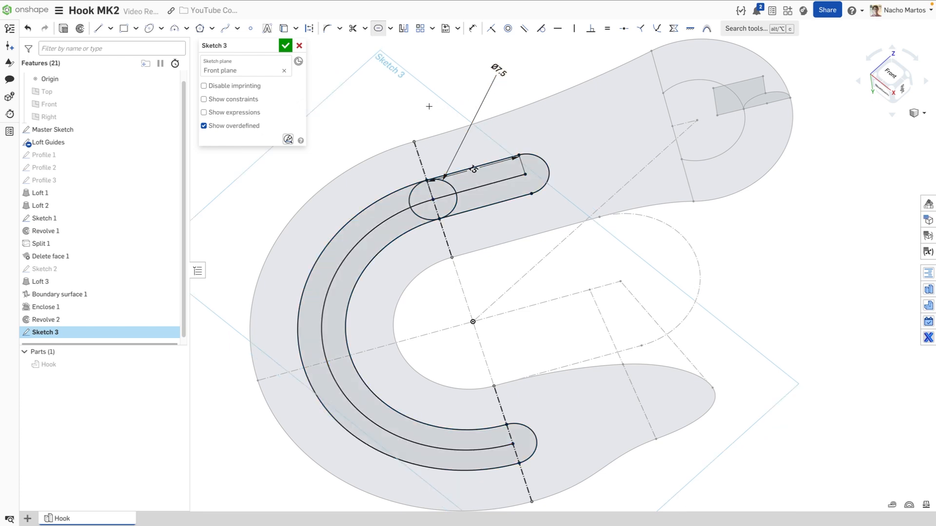
pyautogui.click(452, 187)
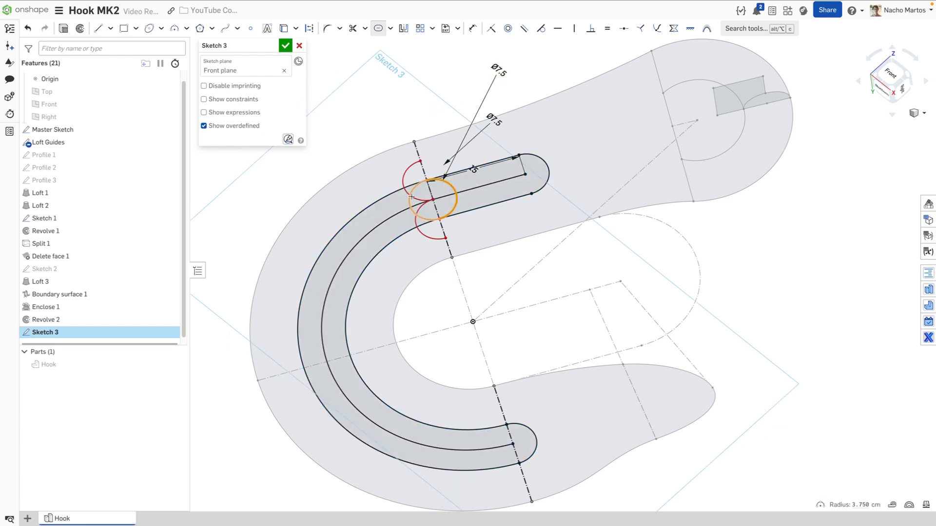
pyautogui.press('Escape')
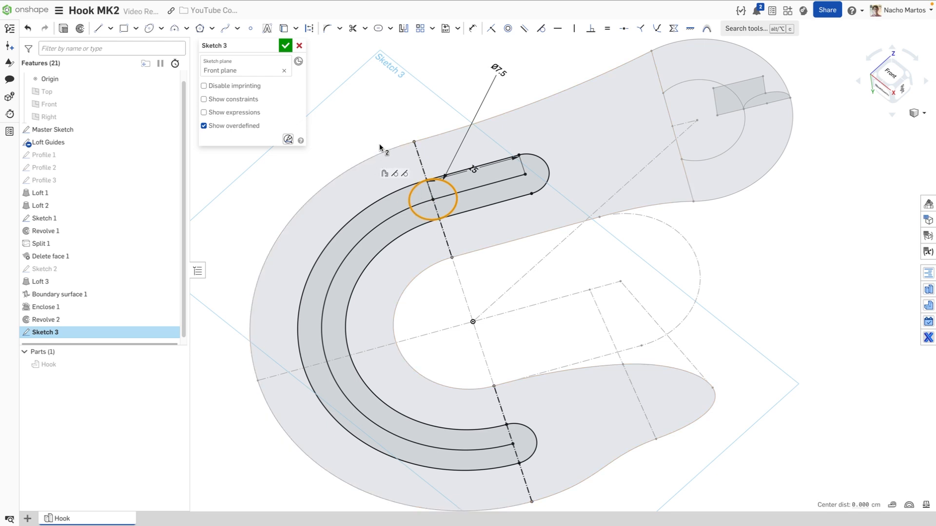
pyautogui.click(303, 31)
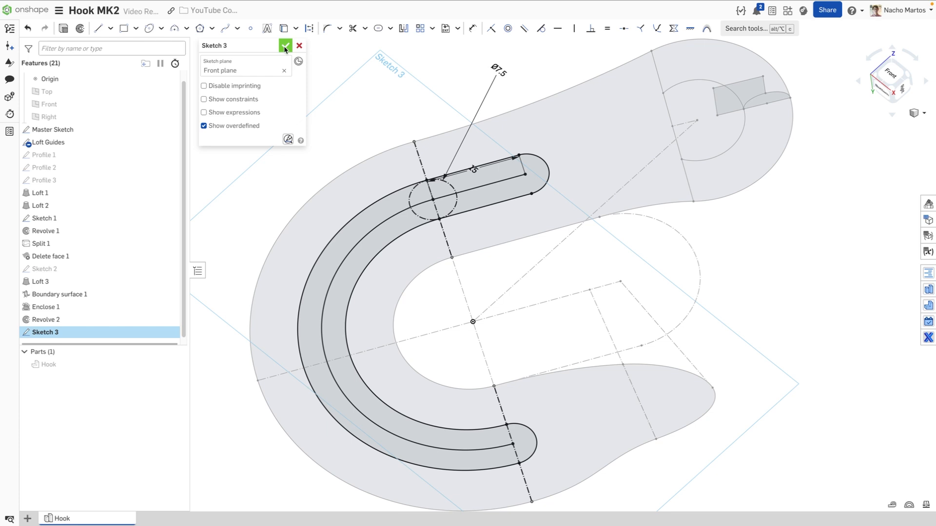
pyautogui.click(64, 29)
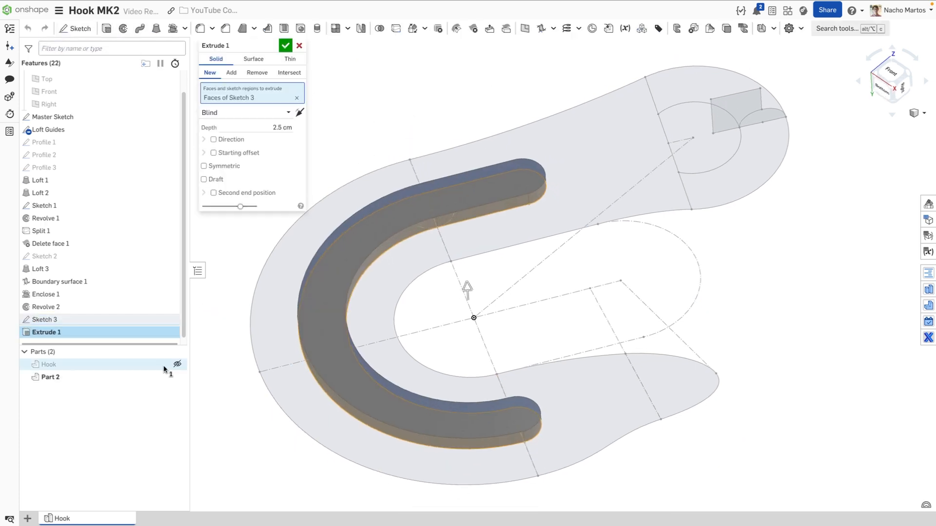
# Show Hook and cut the slot region through all, flipped, with a 2.5 cm starting offset
pyautogui.click(177, 364)
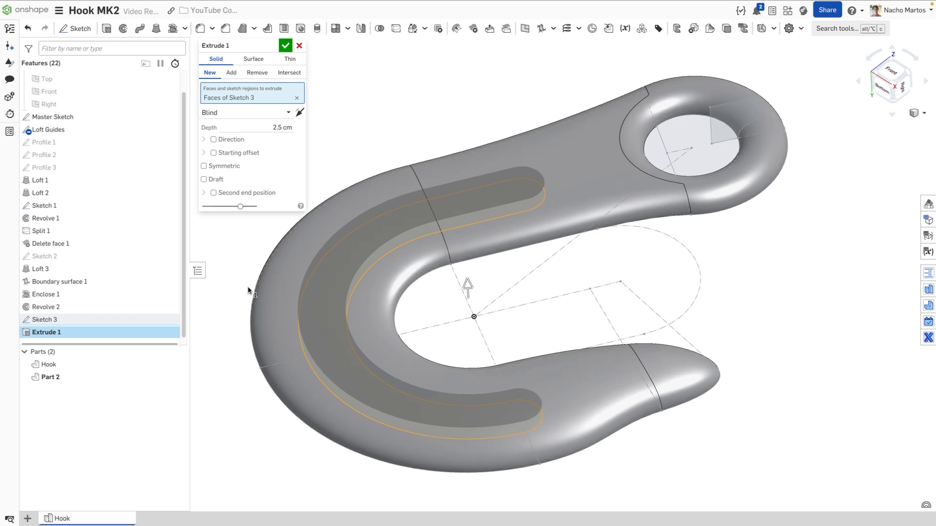
pyautogui.click(257, 73)
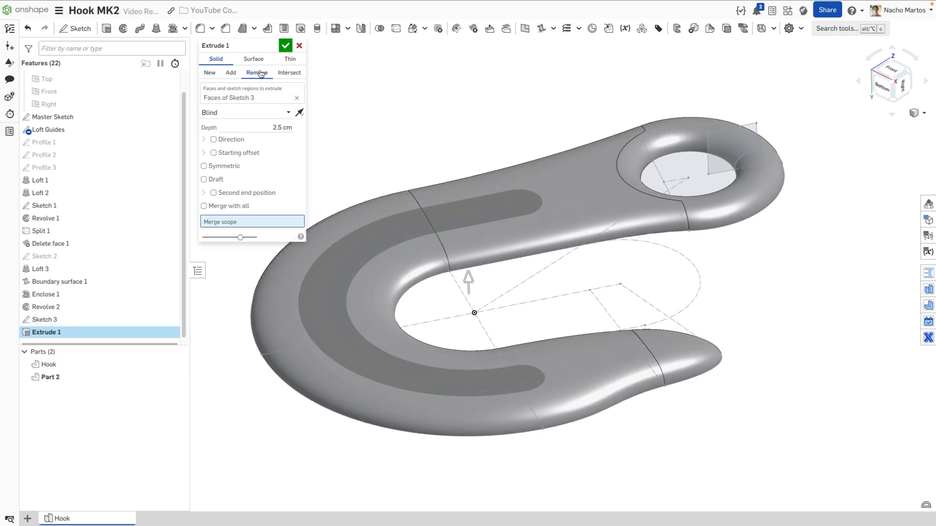
pyautogui.click(262, 113)
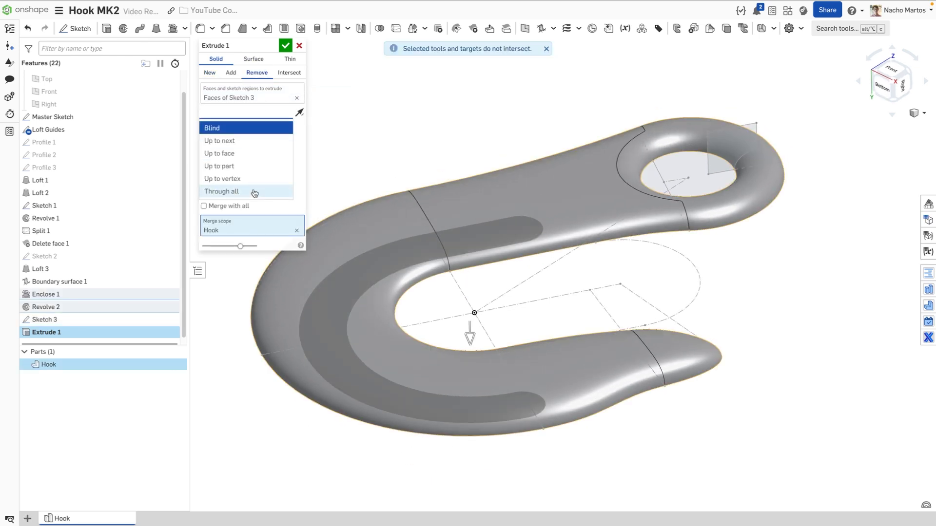
pyautogui.click(254, 192)
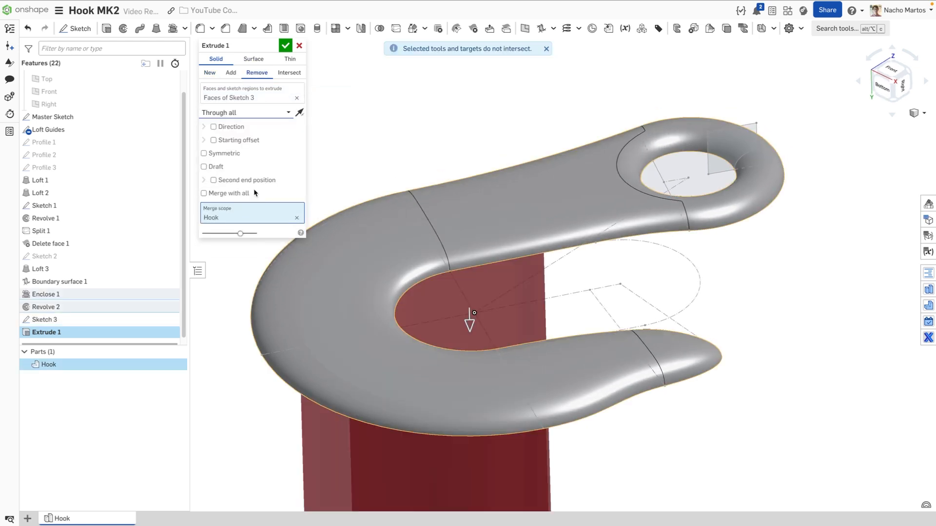
pyautogui.click(300, 113)
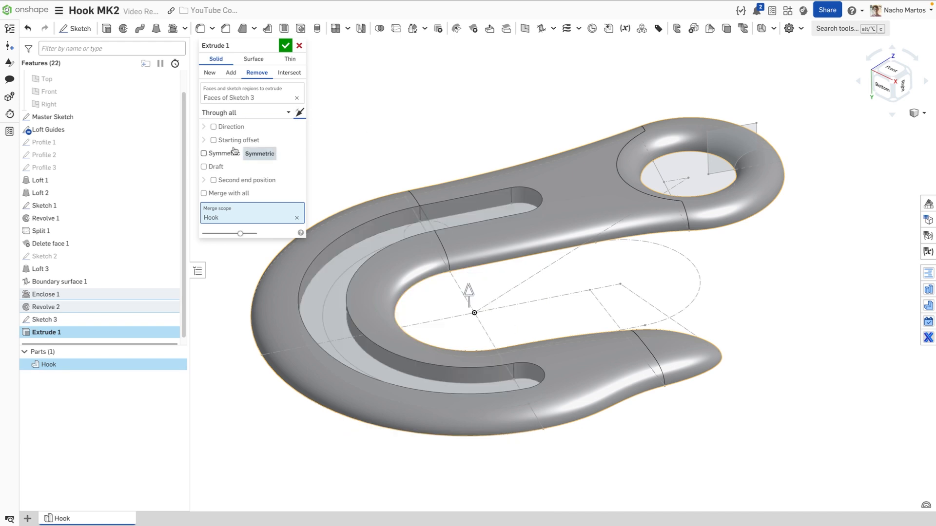
pyautogui.click(213, 140)
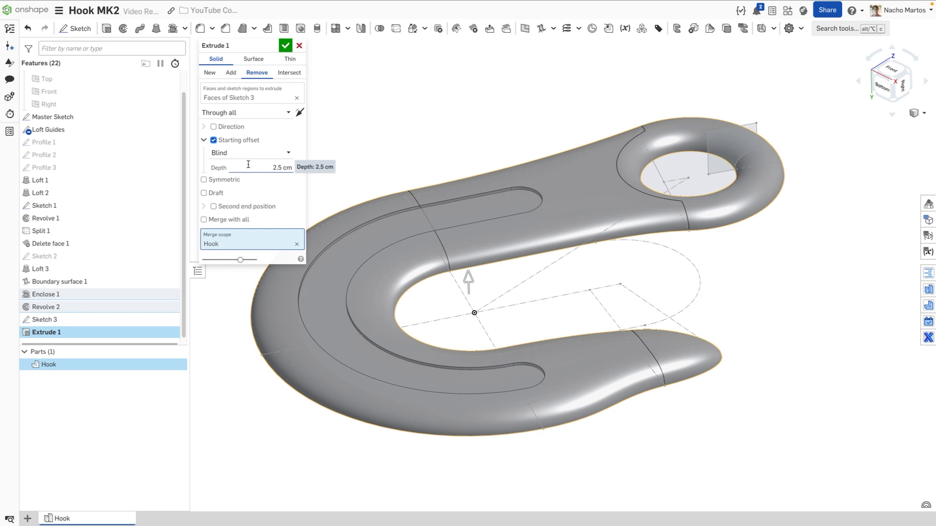
pyautogui.click(285, 46)
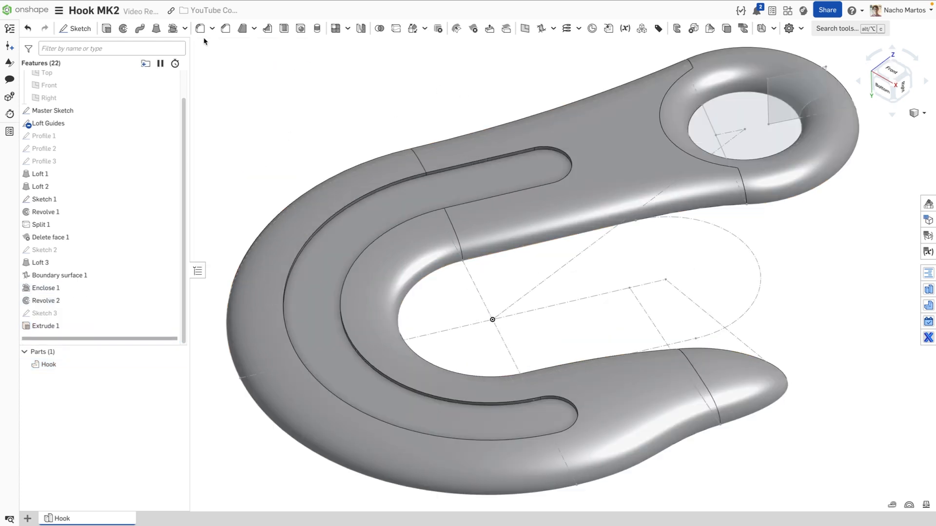
# Fillet both groove edges along the bend with a 0.2 cm radius
pyautogui.click(199, 29)
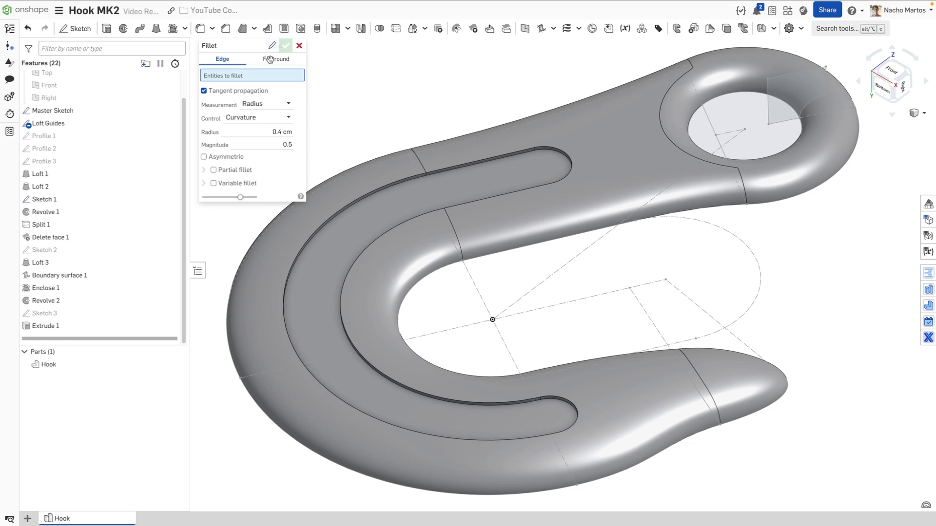
pyautogui.click(550, 150)
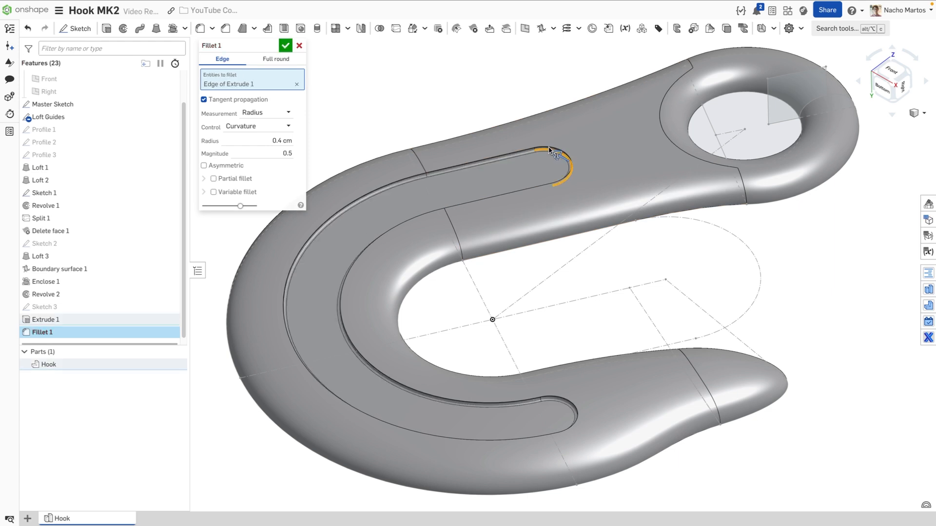
pyautogui.click(539, 150)
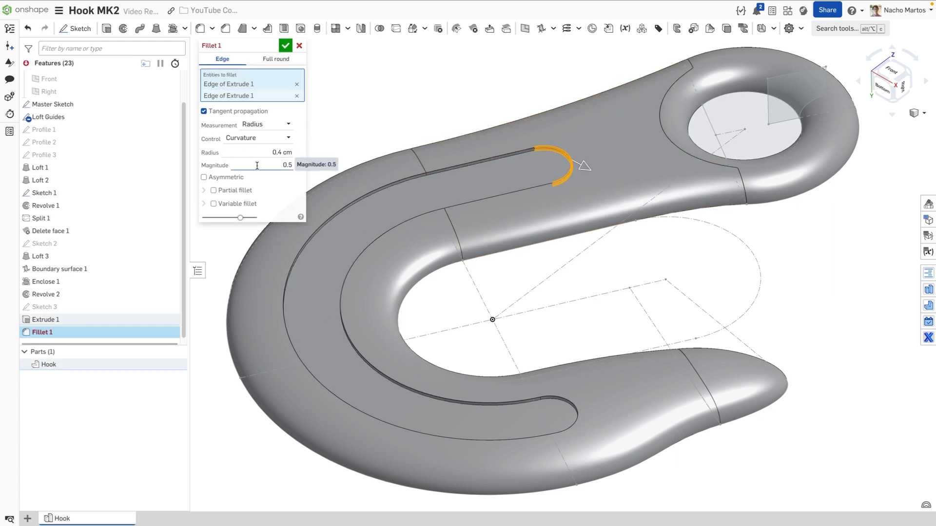
pyautogui.click(282, 151)
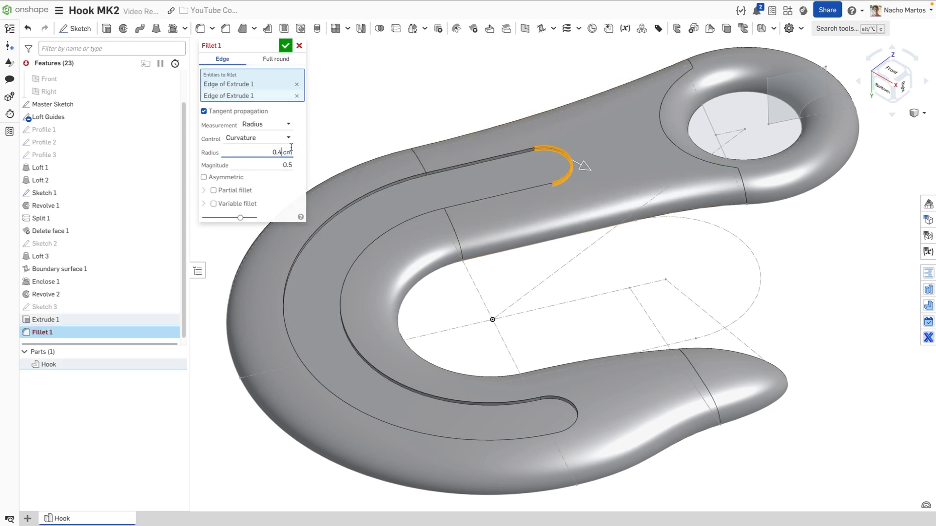
pyautogui.press('BackSpace')
pyautogui.write('2')
pyautogui.press('Return')
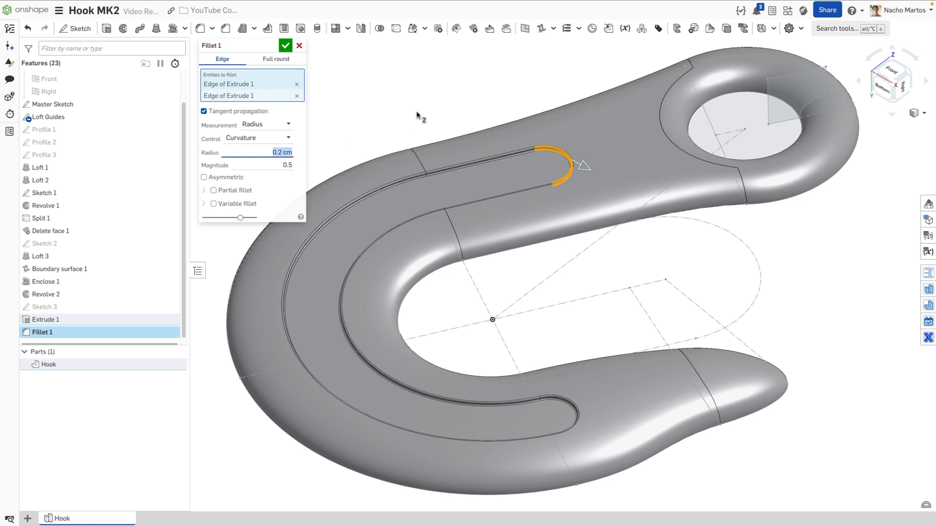
pyautogui.click(285, 46)
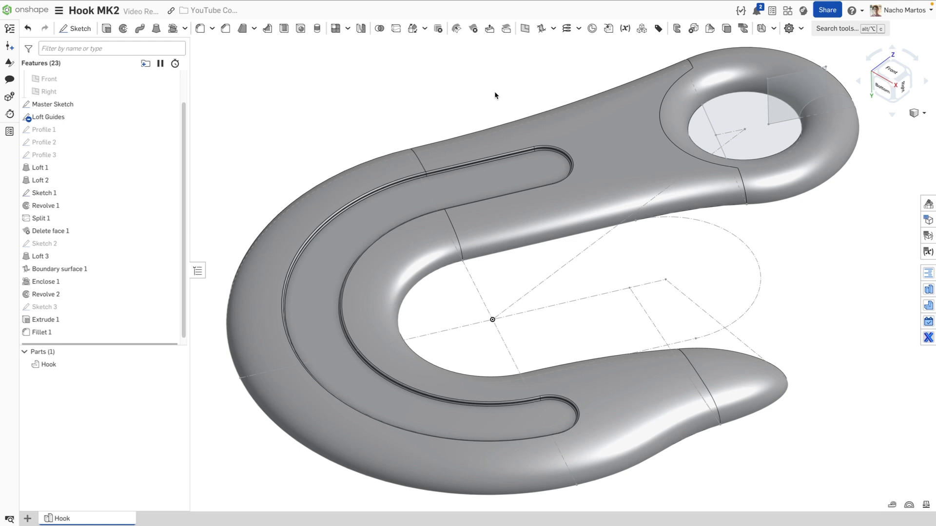
pyautogui.scroll(-3, 492, 92)
# Mirror the Hook part across the Loft Guides face, merging into Hook as Mirror 1
pyautogui.moveTo(489, 90); pyautogui.dragTo(486, 100, button='middle')
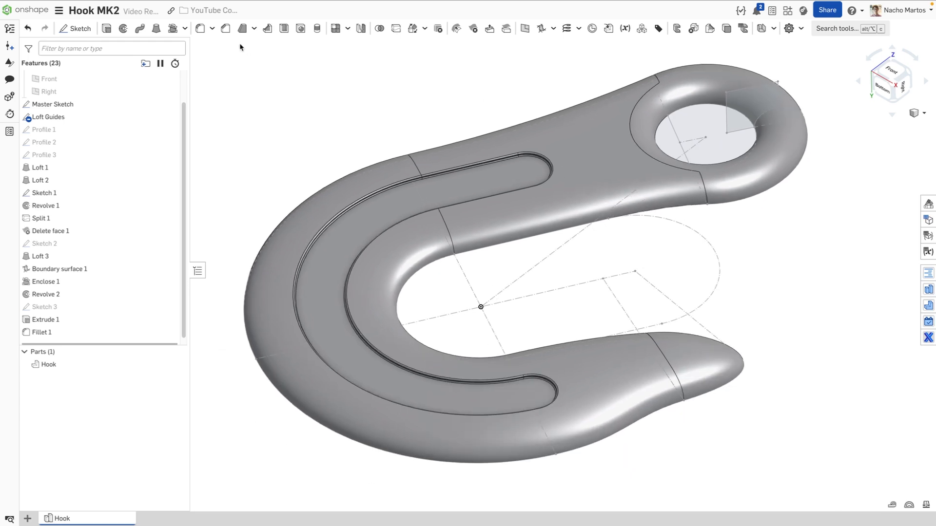
pyautogui.click(360, 28)
pyautogui.click(573, 141)
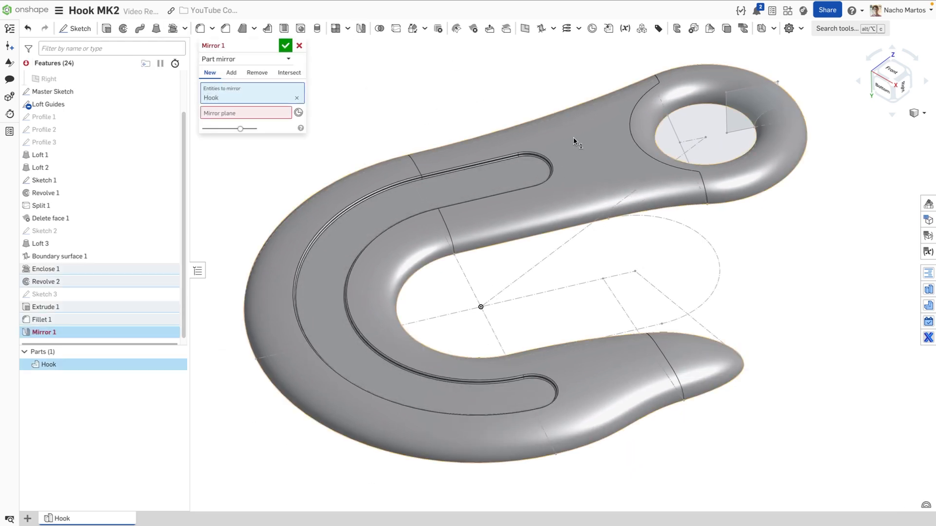
pyautogui.moveTo(562, 78); pyautogui.dragTo(410, 143, button='right')
pyautogui.click(244, 114)
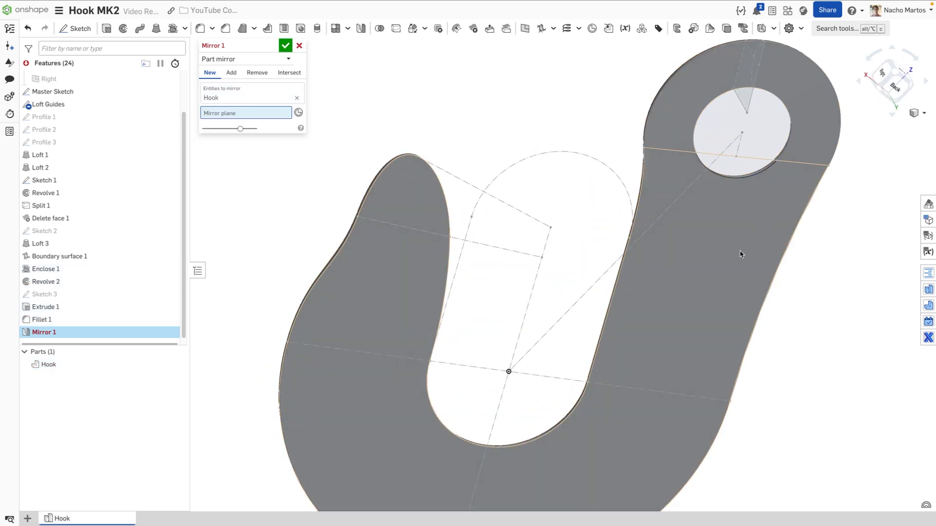
pyautogui.click(703, 281)
pyautogui.moveTo(674, 281); pyautogui.dragTo(629, 245, button='right')
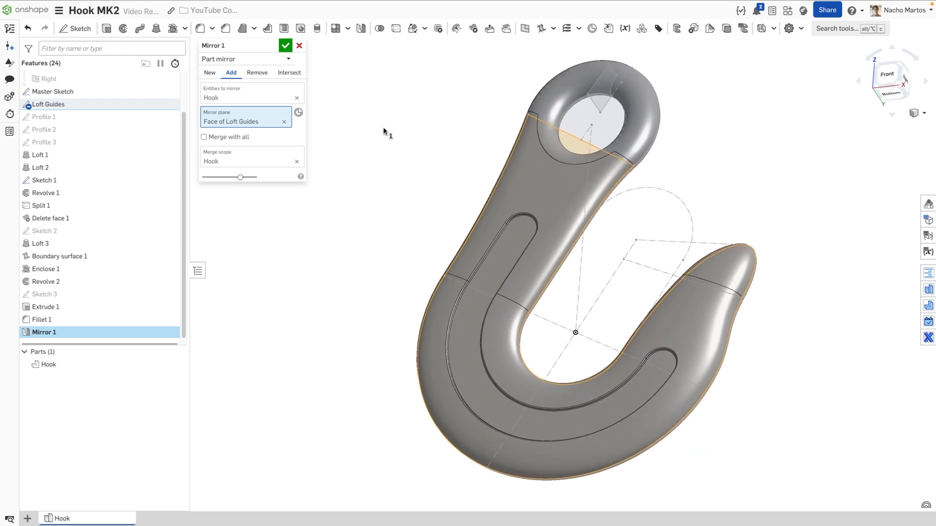
pyautogui.click(288, 48)
# Hide all sketch geometry with Shift+H and reframe the full hook
pyautogui.scroll(2, 559, 171)
pyautogui.moveTo(557, 169); pyautogui.dragTo(529, 155, button='middle')
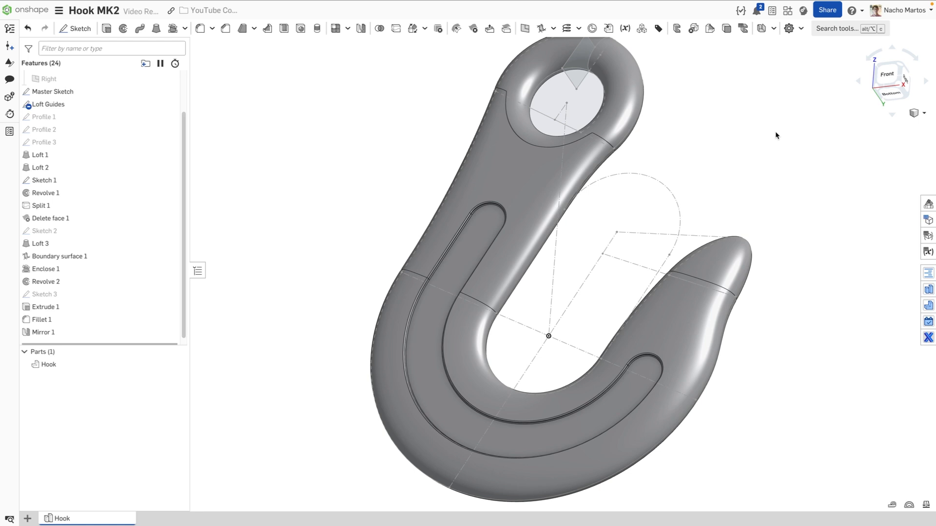
pyautogui.moveTo(771, 132); pyautogui.dragTo(752, 148, button='middle')
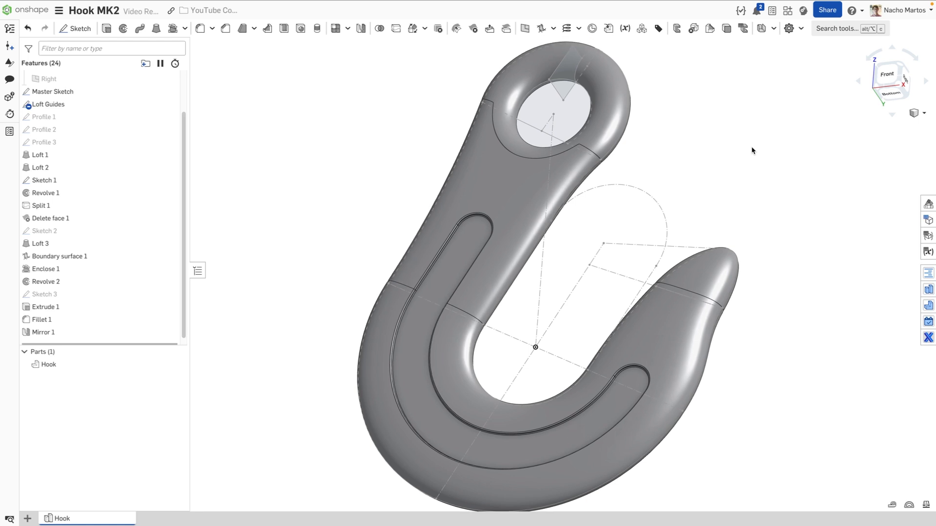
pyautogui.hotkey('shift', 'h')
pyautogui.moveTo(713, 177); pyautogui.dragTo(667, 196, button='right')
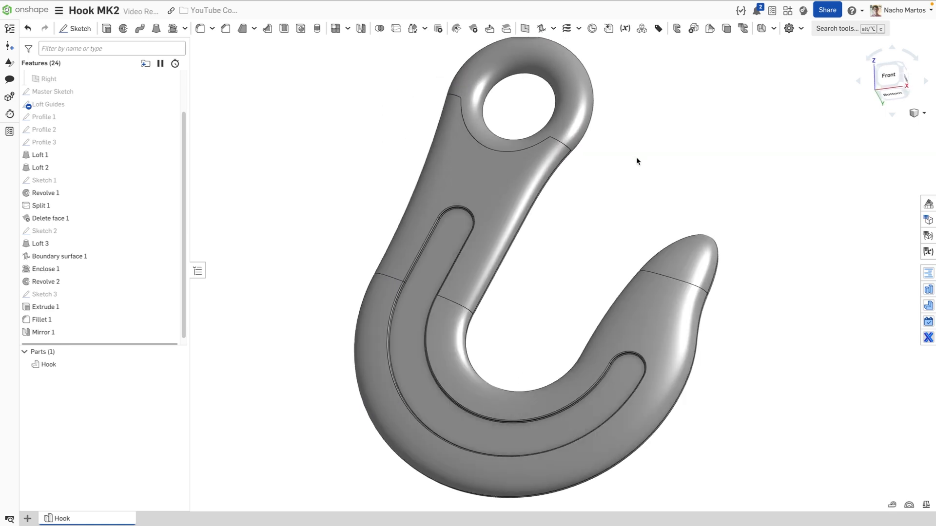
# Roll the feature list back before Mirror 1 and start a sketch on the Front plane
pyautogui.moveTo(637, 162); pyautogui.dragTo(640, 186, button='middle')
pyautogui.scroll(-1, 64, 330)
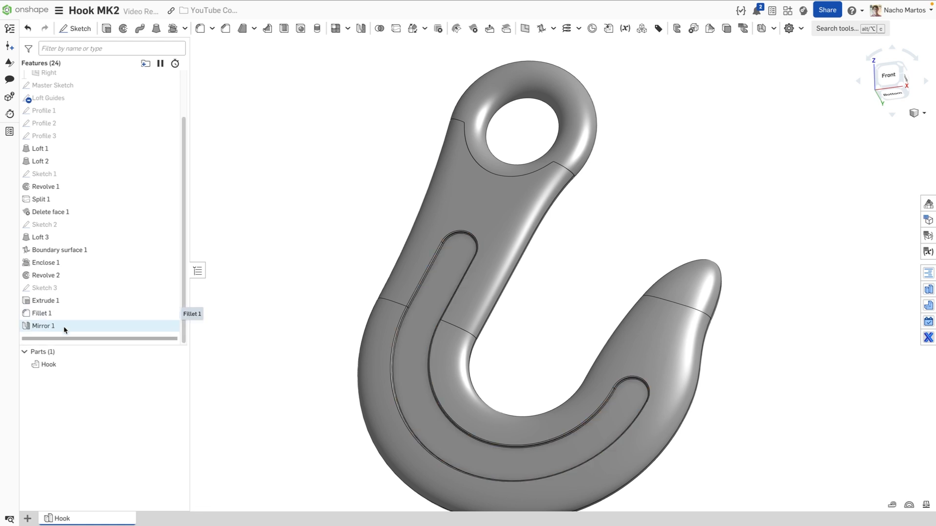
pyautogui.moveTo(78, 338); pyautogui.dragTo(78, 325)
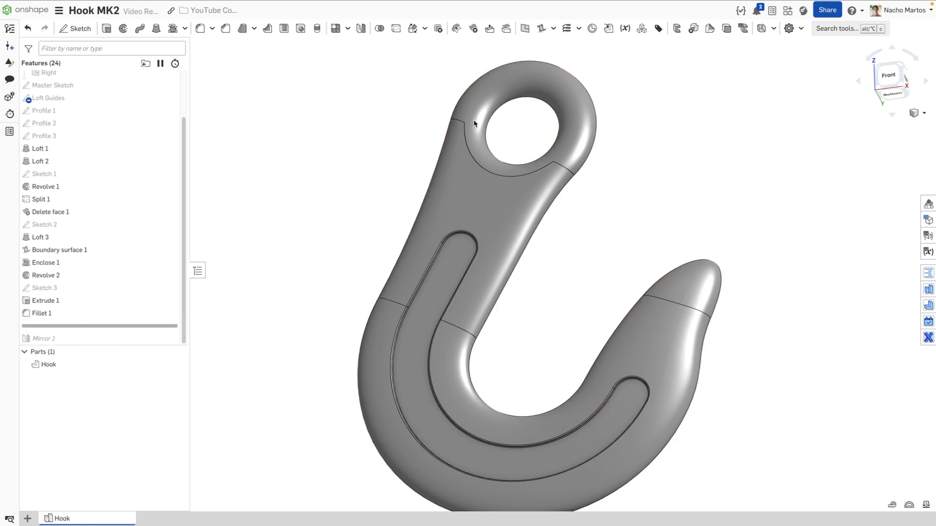
pyautogui.click(76, 28)
pyautogui.scroll(3, 112, 97)
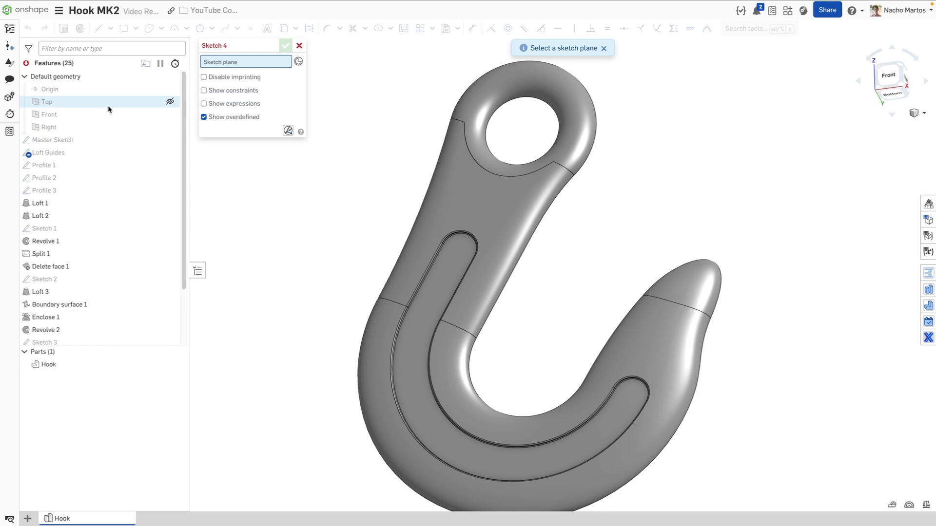
pyautogui.click(97, 115)
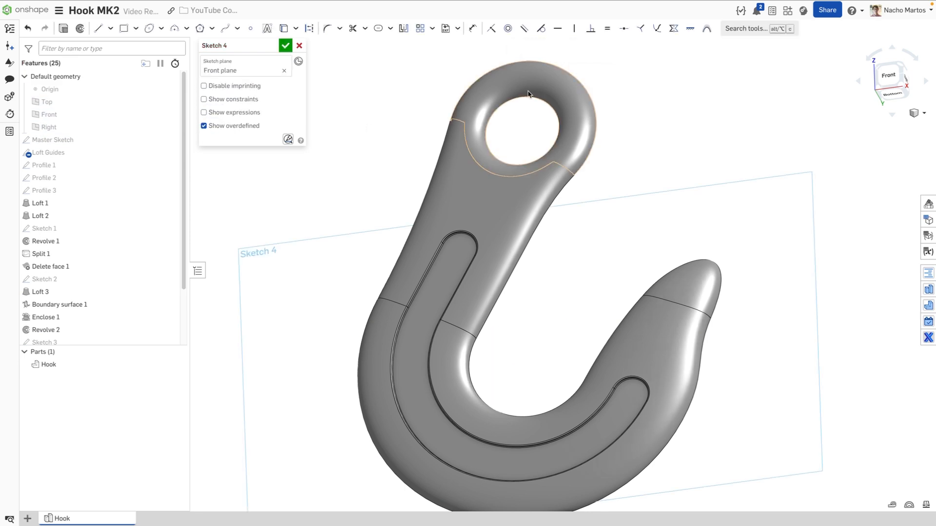
pyautogui.scroll(3, 541, 116)
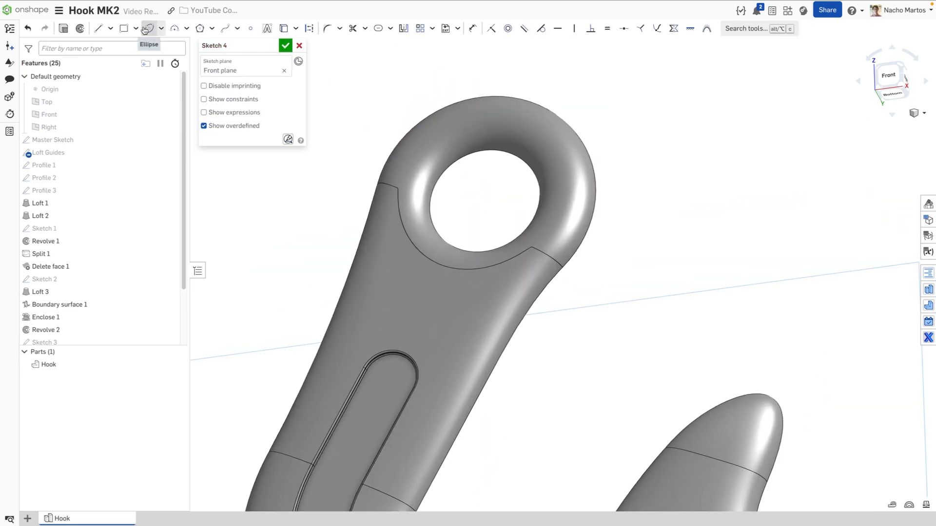
# Bring the eye hole's edge into the sketch and offset it 3 outward
pyautogui.click(284, 28)
pyautogui.click(509, 155)
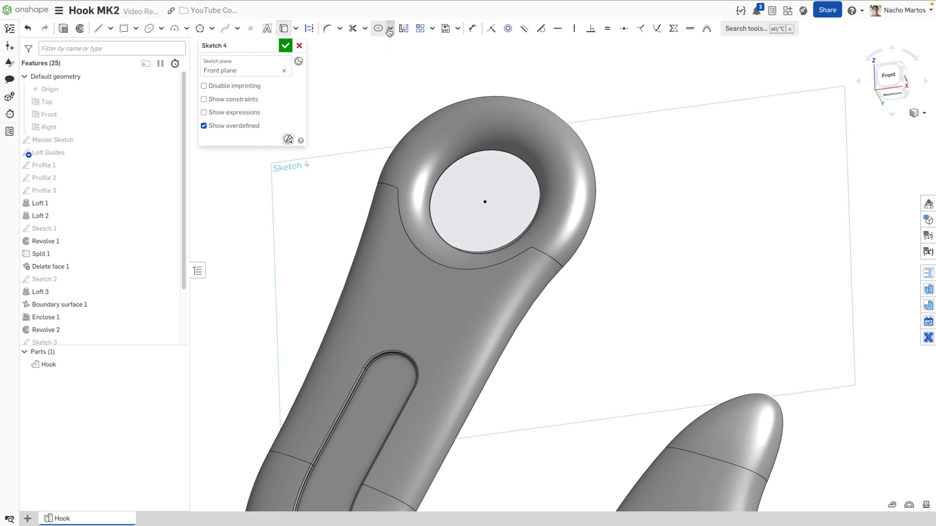
pyautogui.click(389, 31)
pyautogui.click(389, 43)
pyautogui.click(507, 151)
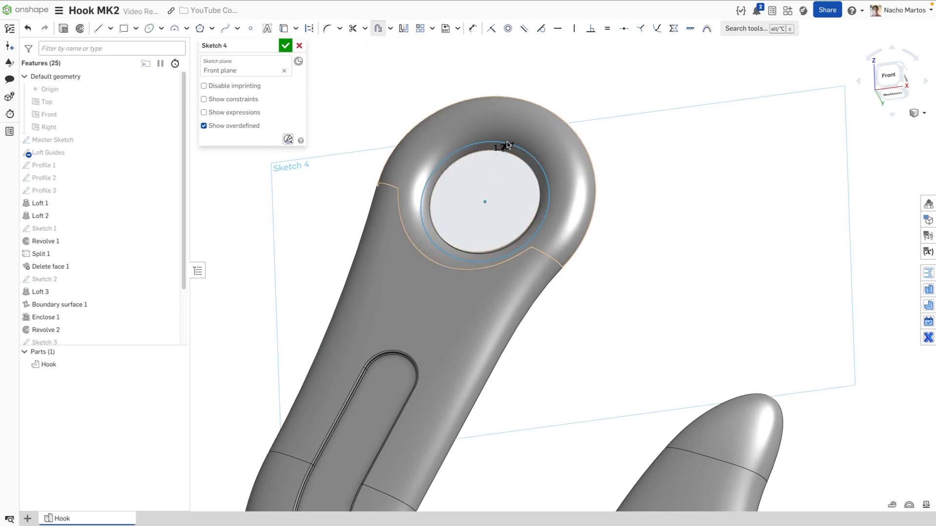
pyautogui.click(508, 146)
pyautogui.write('3')
pyautogui.press('Return')
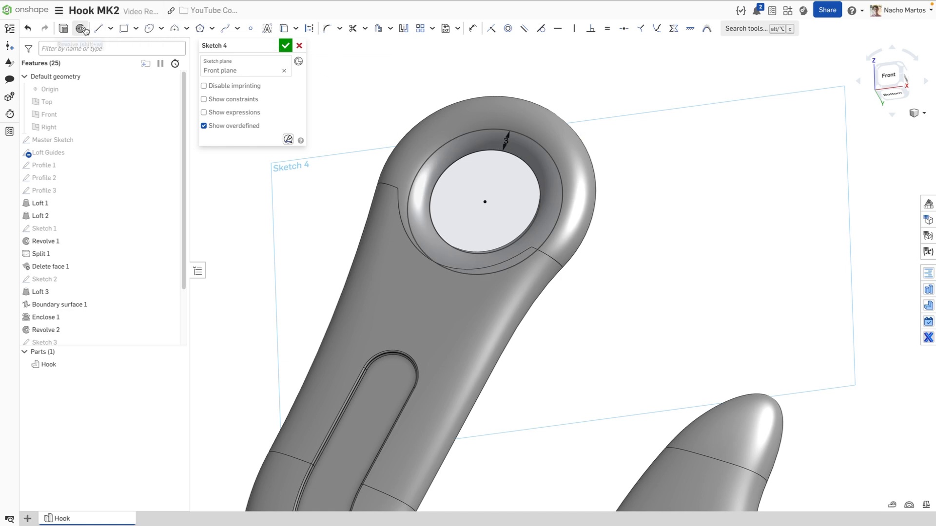
# Extrude the Sketch 4 ring 2 cm with Add, then restore Mirror 1 after it
pyautogui.click(65, 29)
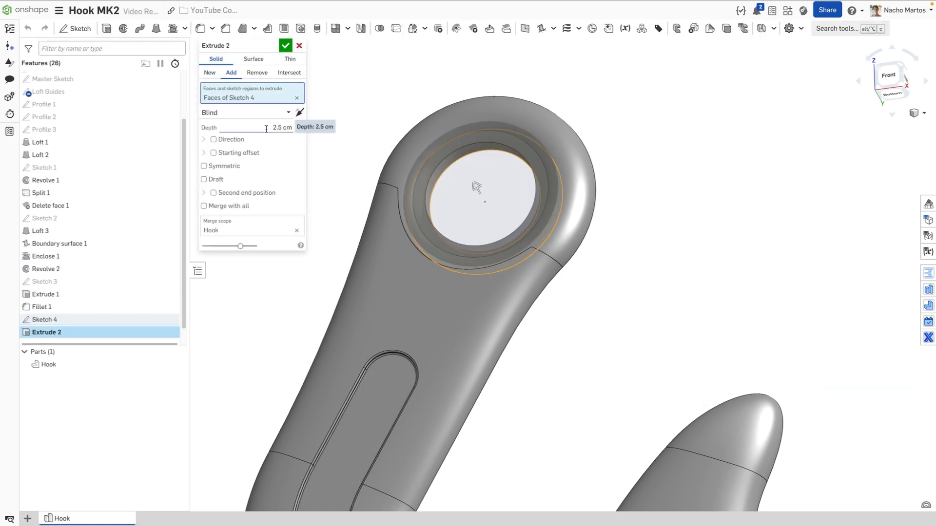
pyautogui.moveTo(474, 125); pyautogui.dragTo(377, 110, button='right')
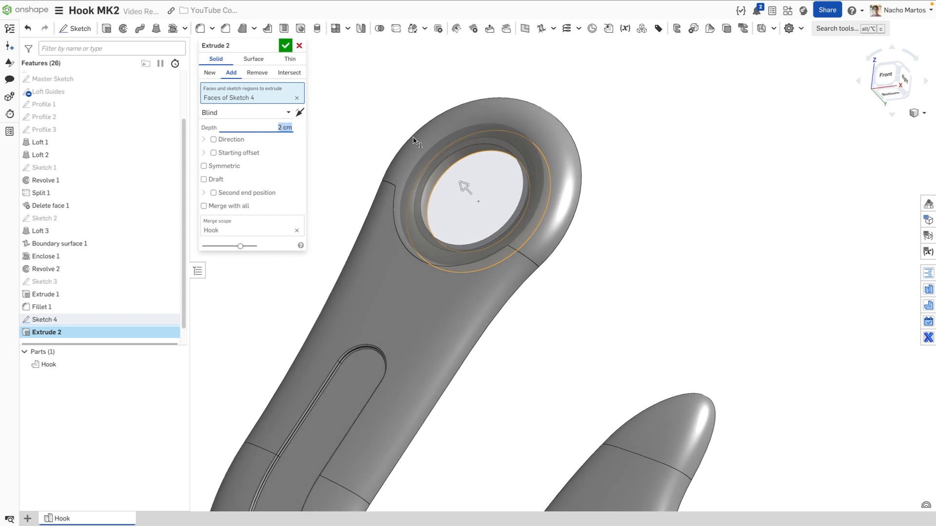
pyautogui.click(286, 46)
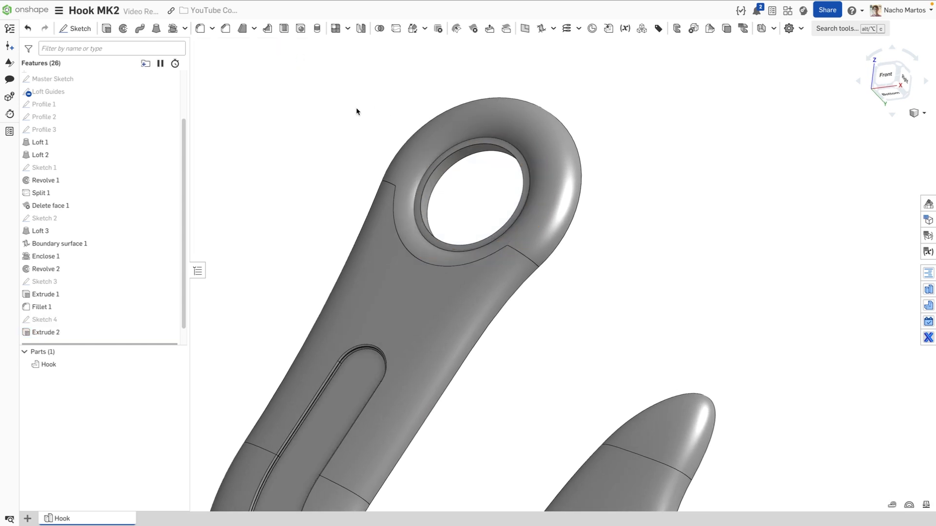
pyautogui.scroll(-1, 123, 333)
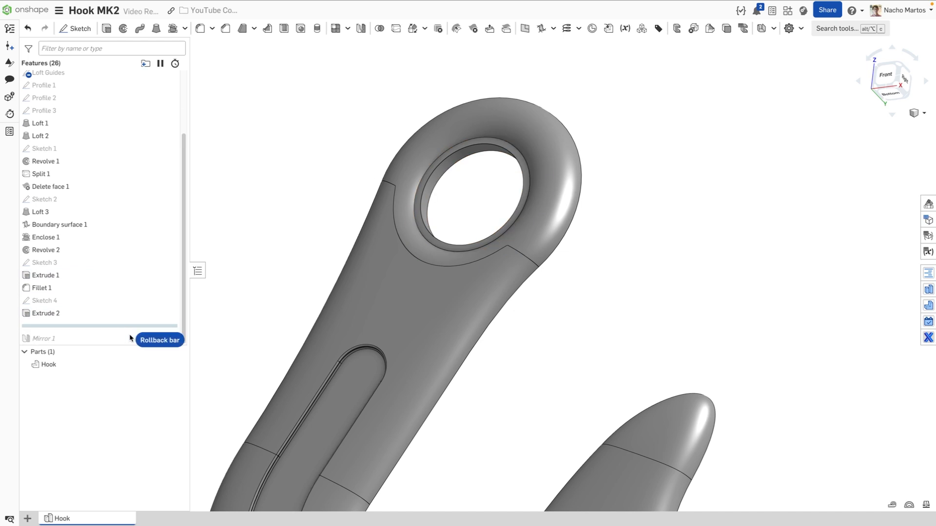
pyautogui.scroll(-5, 315, 246)
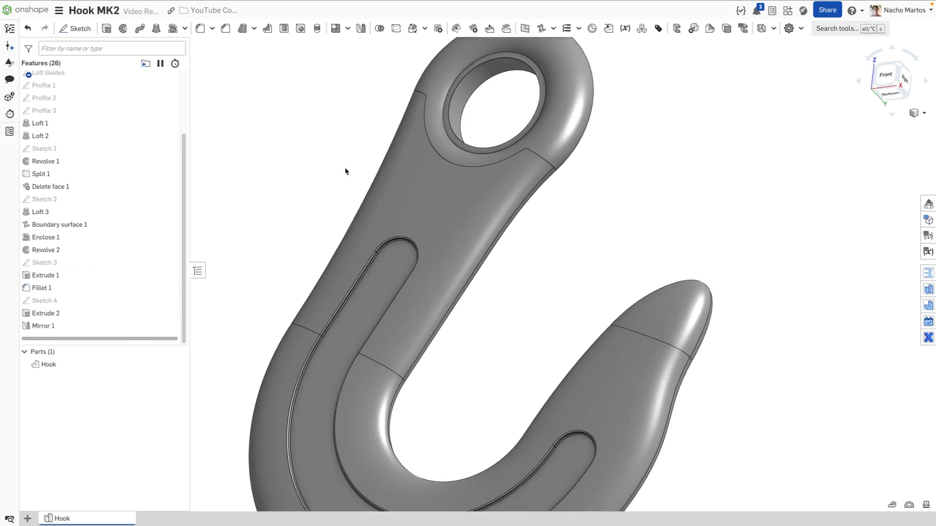
pyautogui.moveTo(344, 173); pyautogui.dragTo(382, 224, button='right')
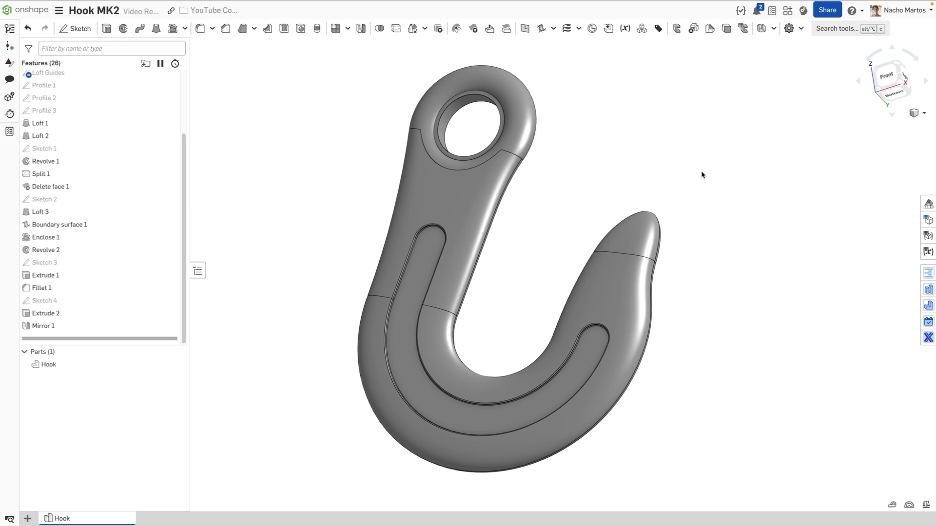
pyautogui.scroll(1, 554, 190)
pyautogui.moveTo(531, 189); pyautogui.dragTo(562, 185, button='middle')
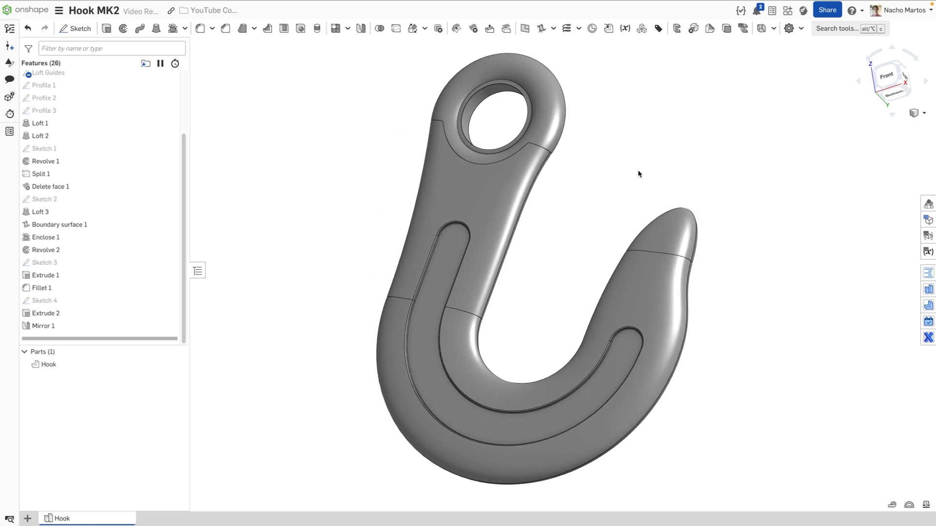
pyautogui.click(908, 505)
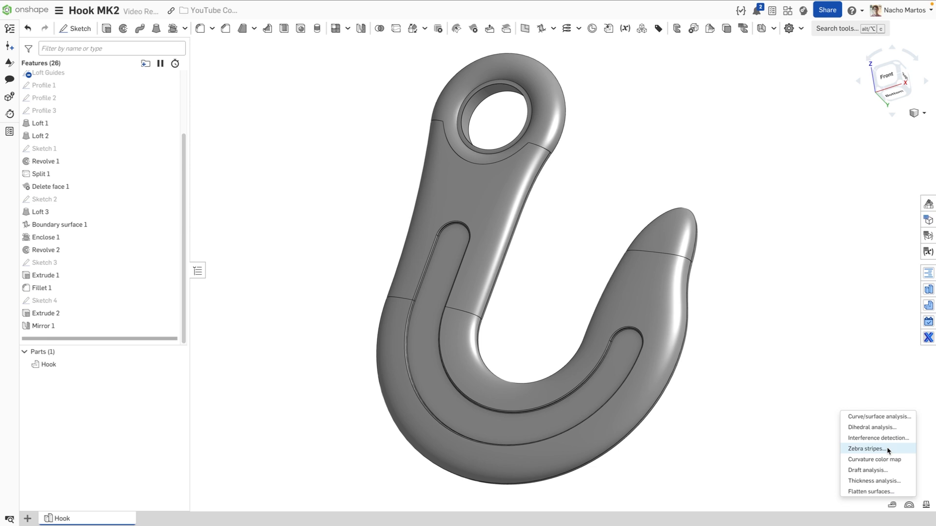
pyautogui.click(887, 449)
pyautogui.moveTo(742, 306)
pyautogui.mouseDown(button='right')
pyautogui.moveTo(736, 295)
pyautogui.moveTo(761, 304)
pyautogui.moveTo(703, 300)
pyautogui.moveTo(740, 317)
pyautogui.moveTo(748, 312)
pyautogui.moveTo(692, 307)
pyautogui.moveTo(756, 315)
pyautogui.moveTo(689, 291)
pyautogui.moveTo(710, 293)
pyautogui.mouseUp(button='right')
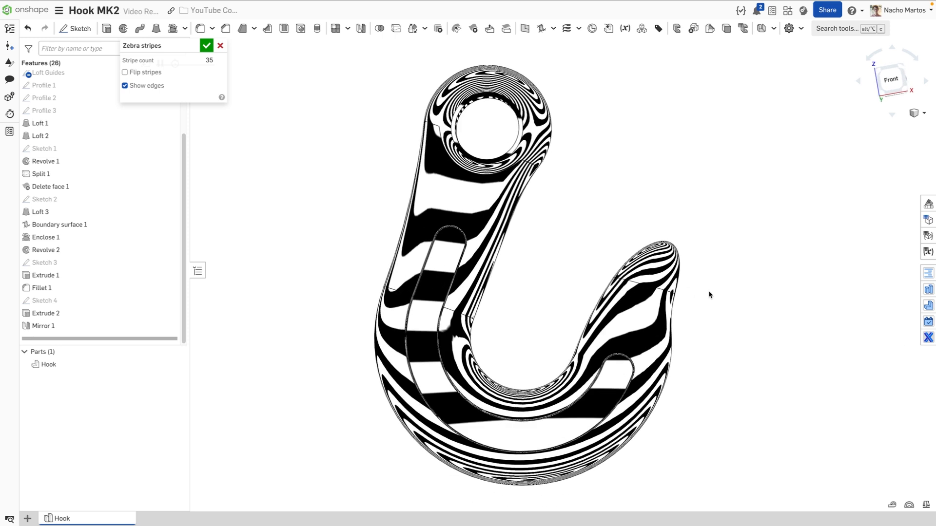
pyautogui.click(910, 507)
pyautogui.click(892, 447)
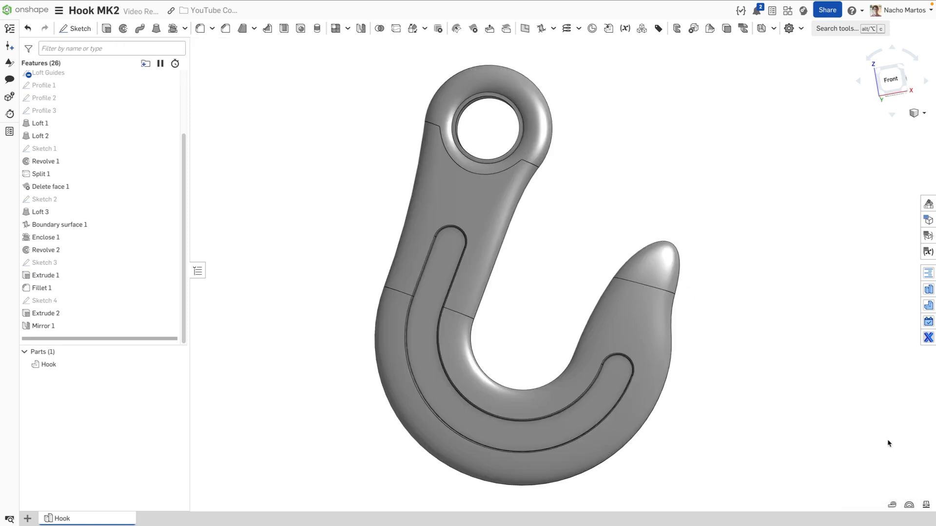
pyautogui.press('f')
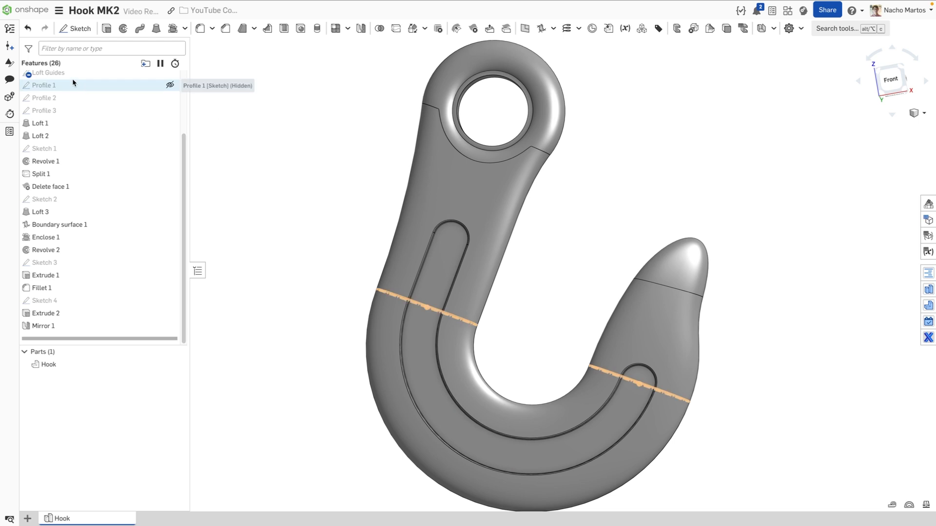
pyautogui.moveTo(72, 86); pyautogui.dragTo(72, 111)
pyautogui.moveTo(324, 213); pyautogui.dragTo(344, 221, button='right')
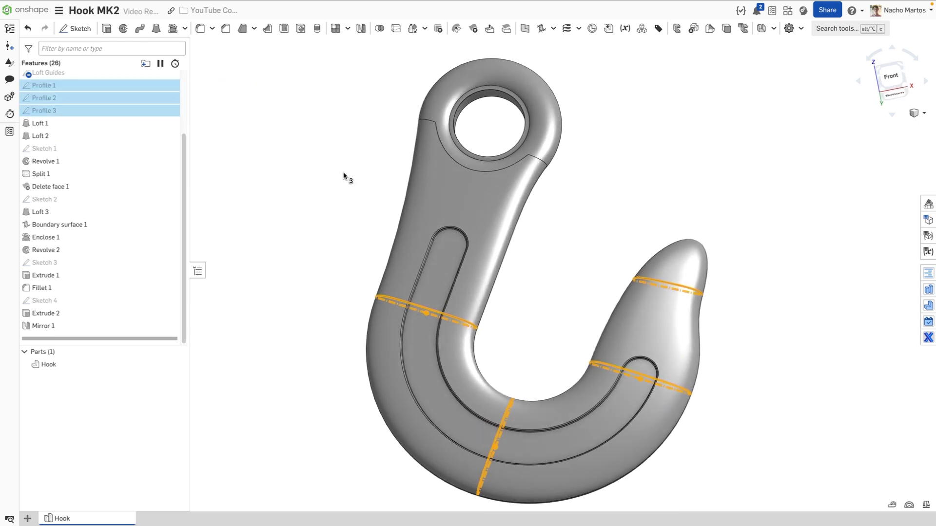
pyautogui.moveTo(343, 175); pyautogui.dragTo(335, 174, button='middle')
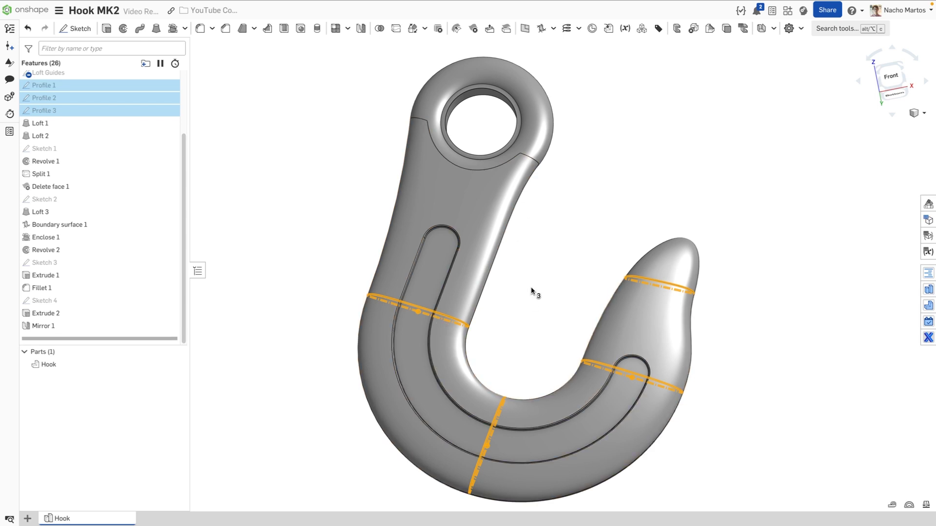
pyautogui.moveTo(532, 291); pyautogui.dragTo(533, 270, button='right')
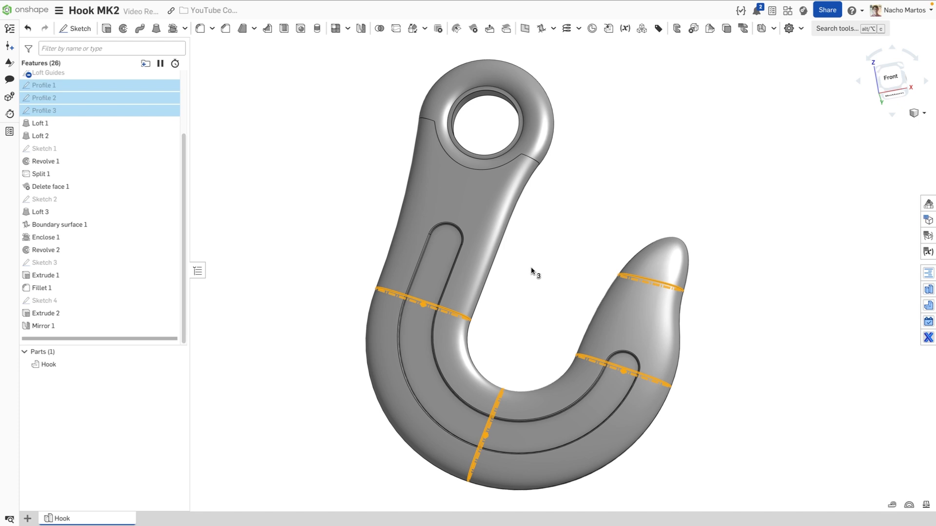
pyautogui.click(890, 87)
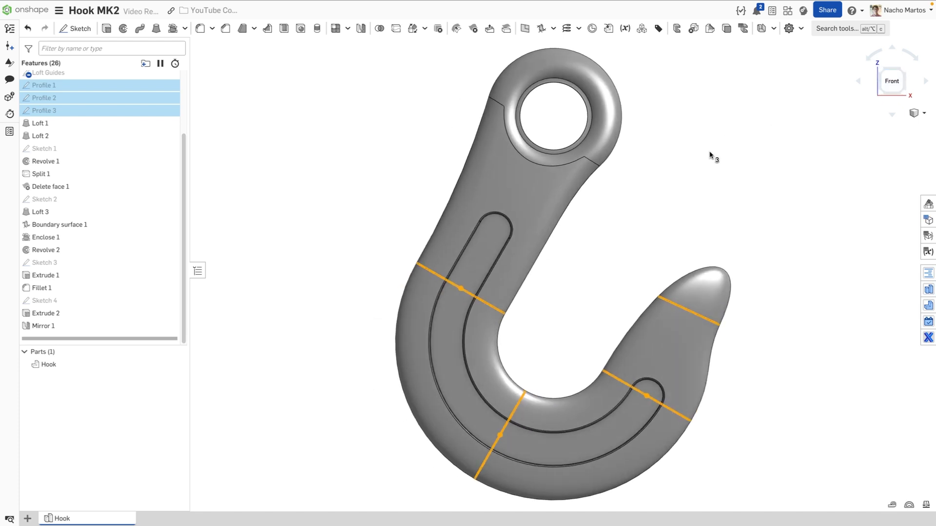
pyautogui.click(675, 155)
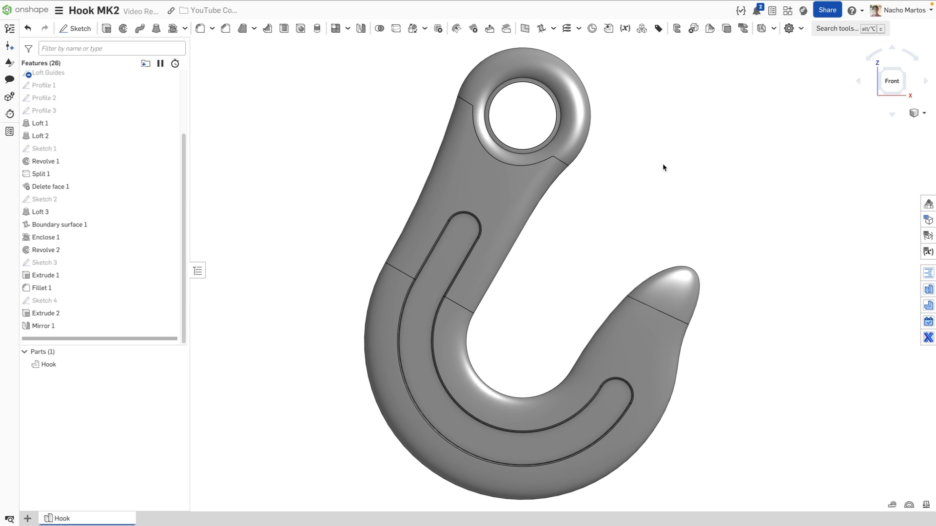